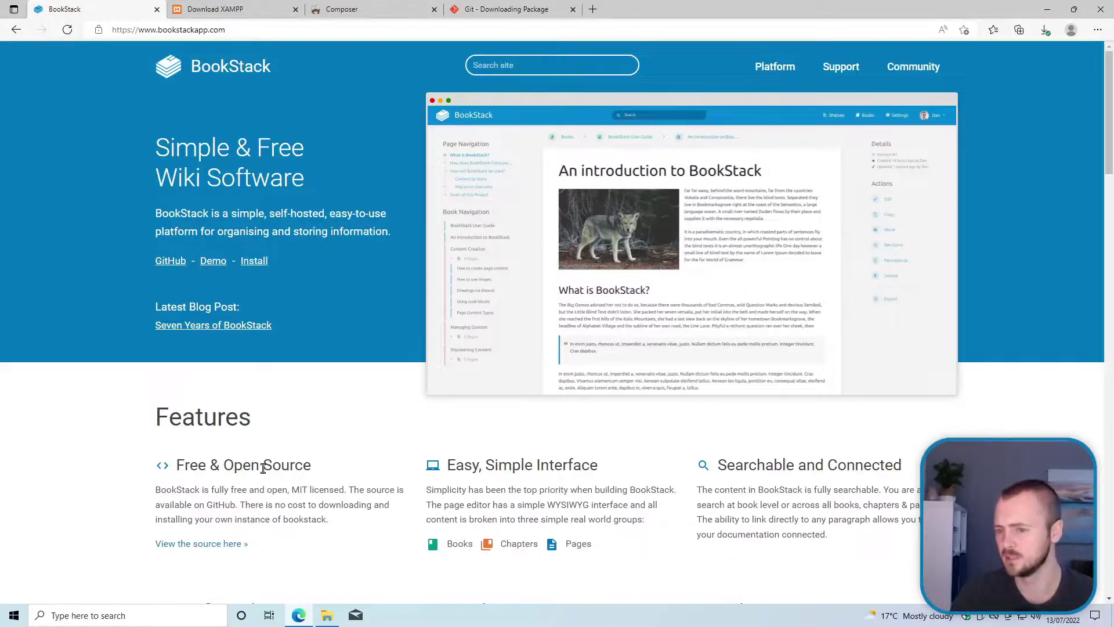
Step: Open BookStack's installation docs and find the Requirements list: PHP, MySQL/MariaDB, Git, Composer
left_click(253, 261)
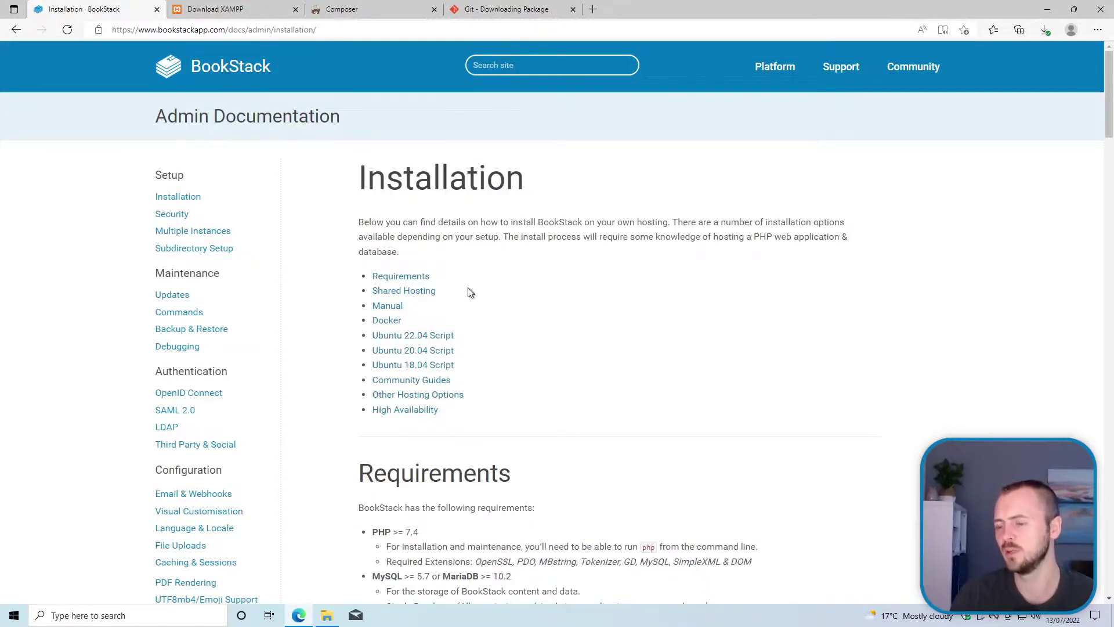
scroll(470, 292, "down", 6)
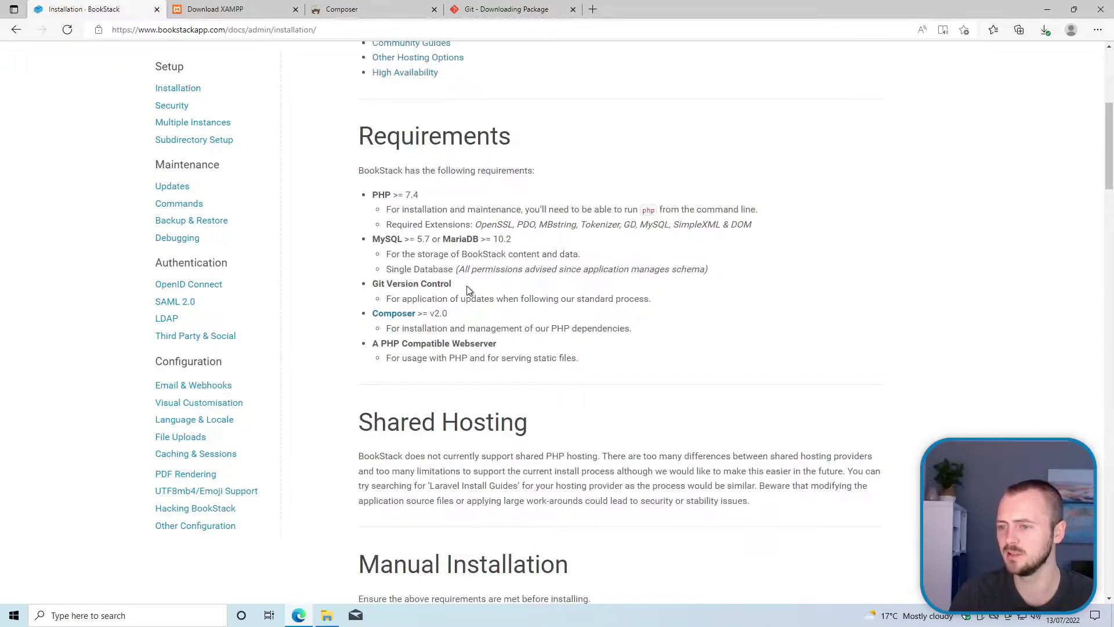
scroll(469, 291, "down", 7)
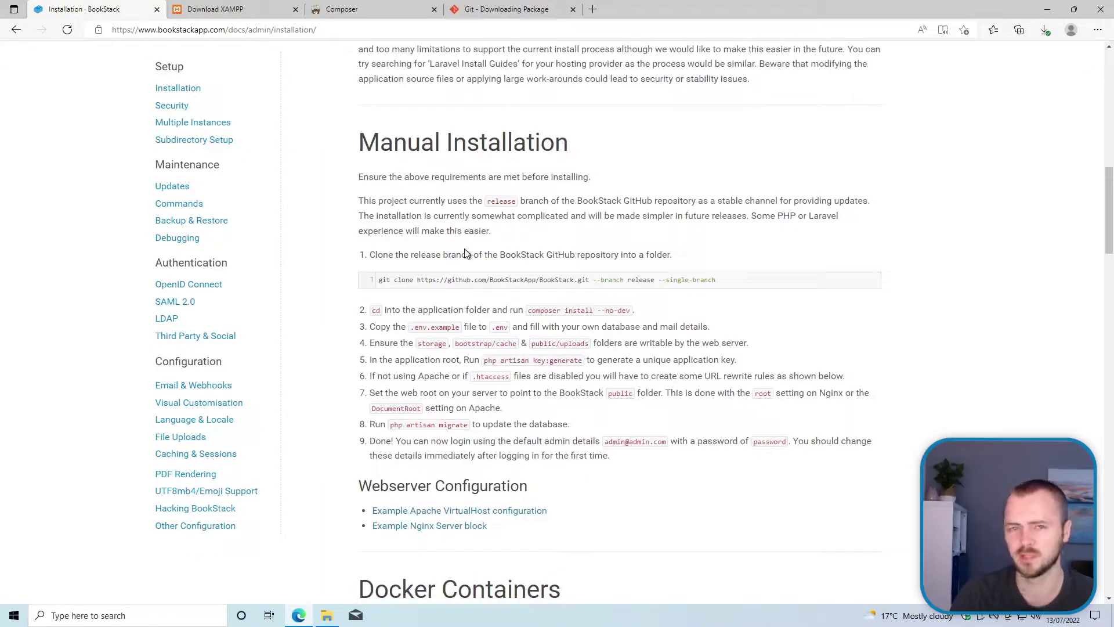
scroll(465, 253, "up", 7)
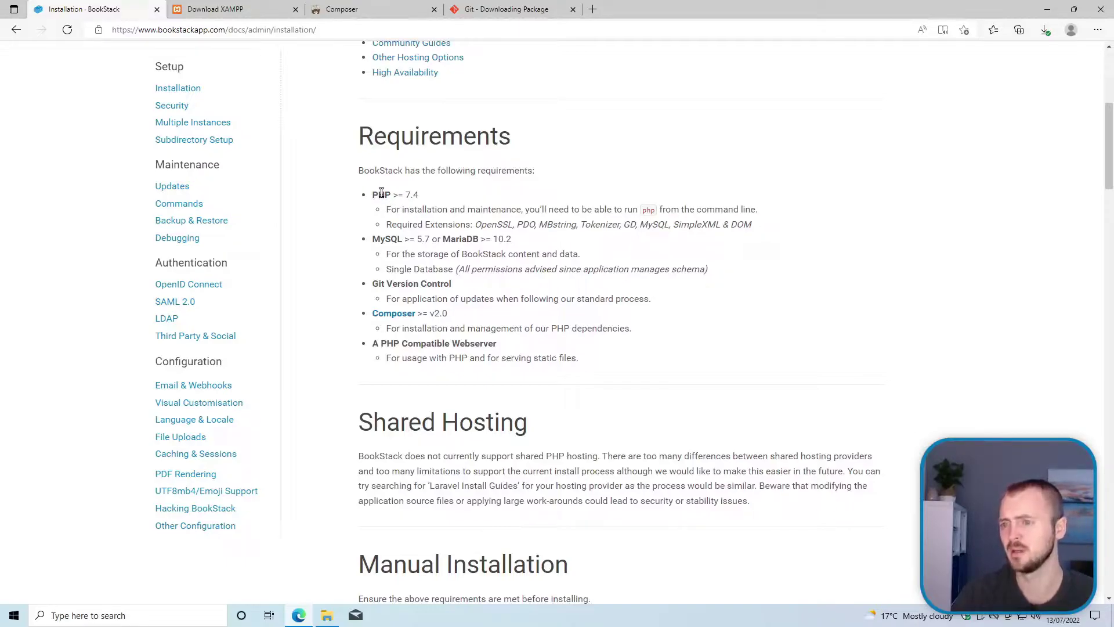
Step: Pick out BookStack's PHP, MySQL, MariaDB and PHP-compatible webserver requirements
left_click(267, 11)
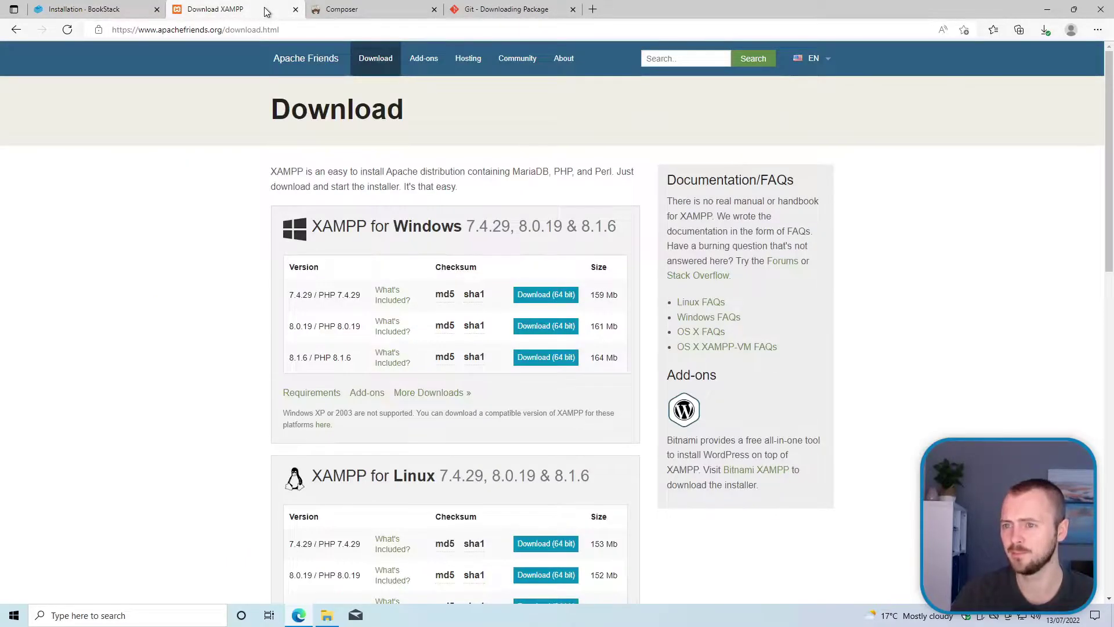
left_click(114, 11)
double_click(382, 196)
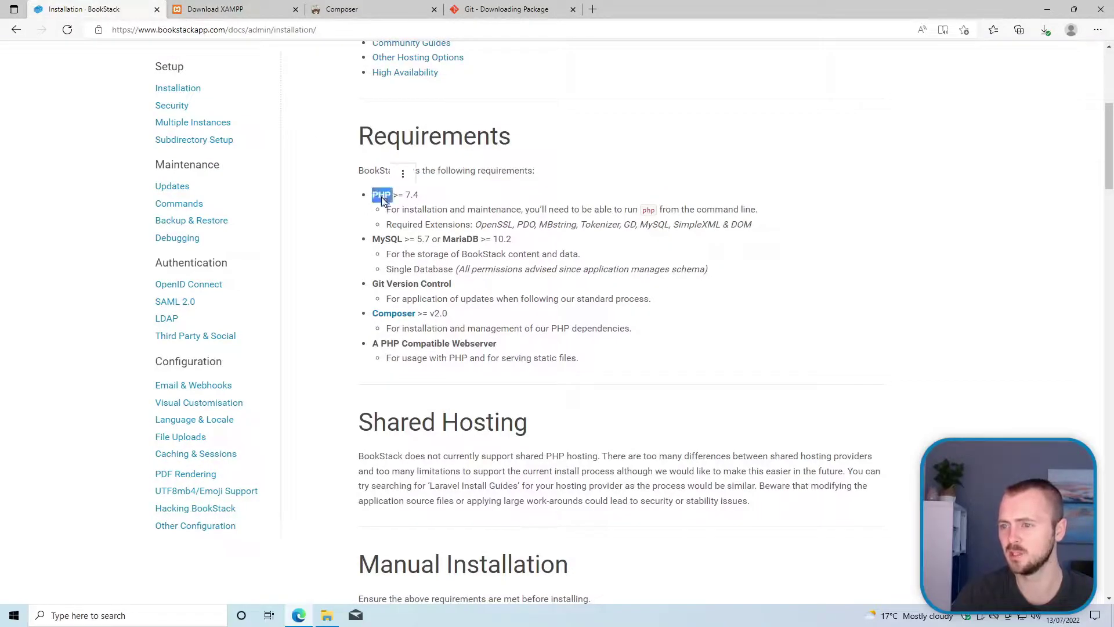
double_click(387, 240)
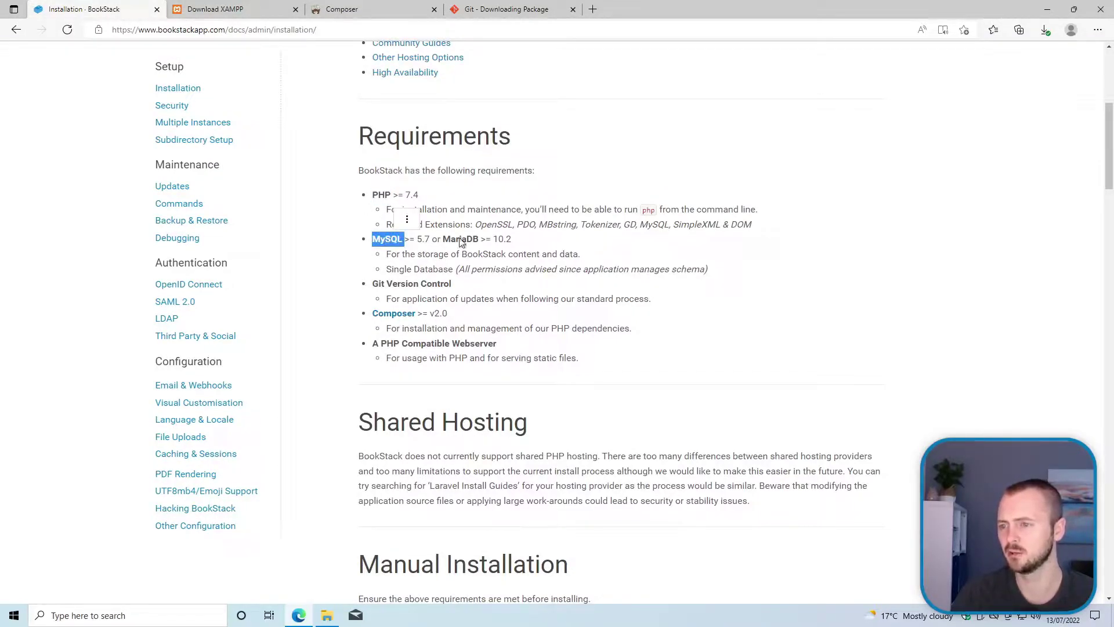
double_click(464, 240)
left_click(396, 264)
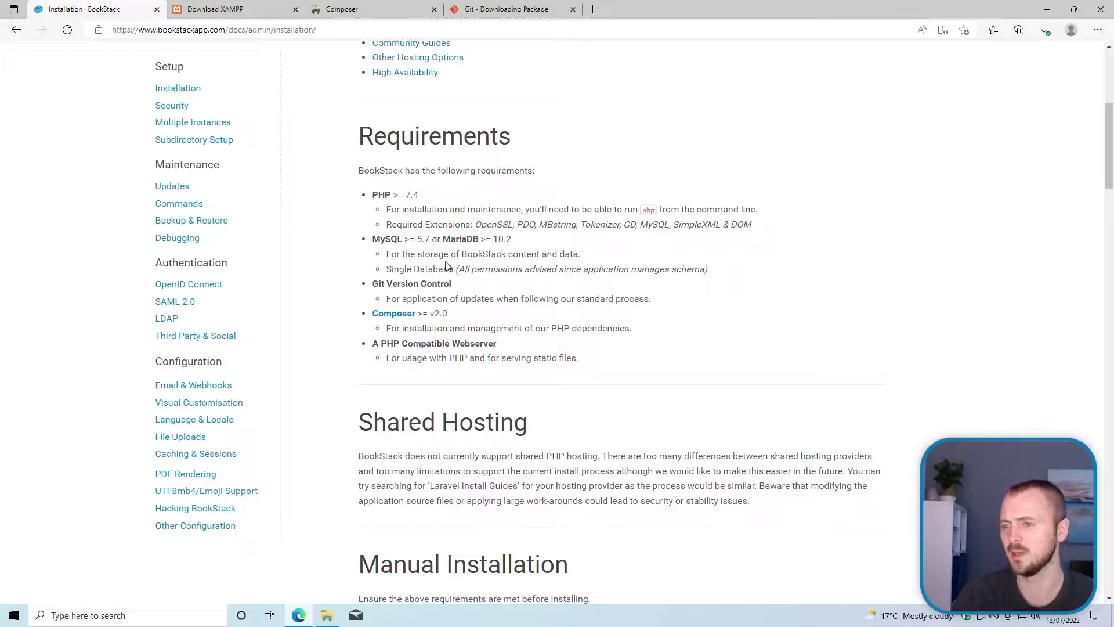
left_click_drag(401, 343, 496, 343)
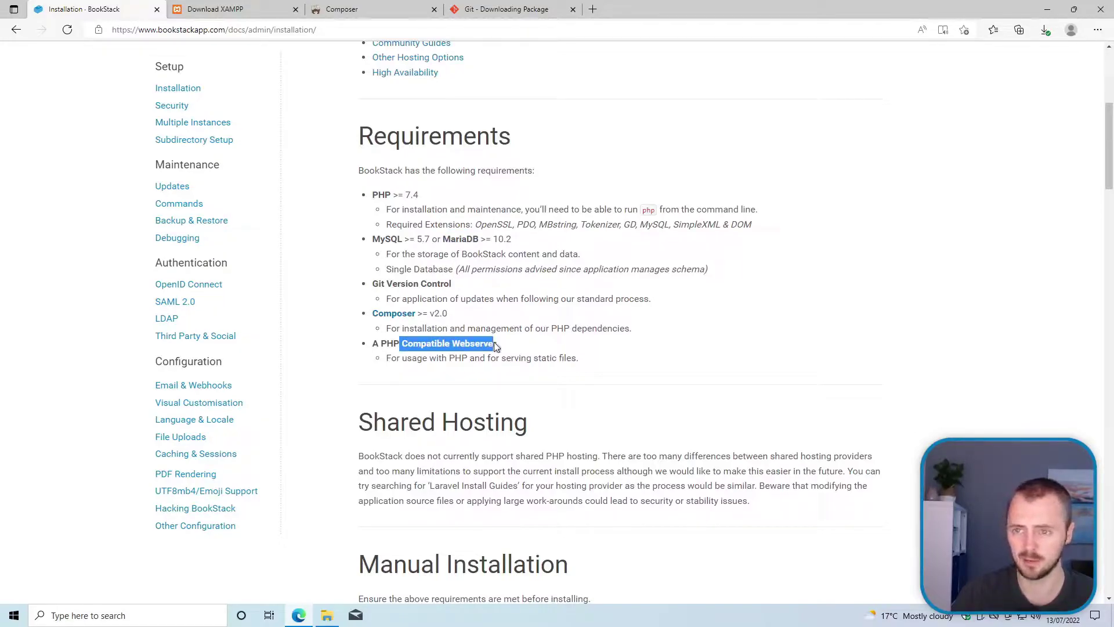
left_click(461, 352)
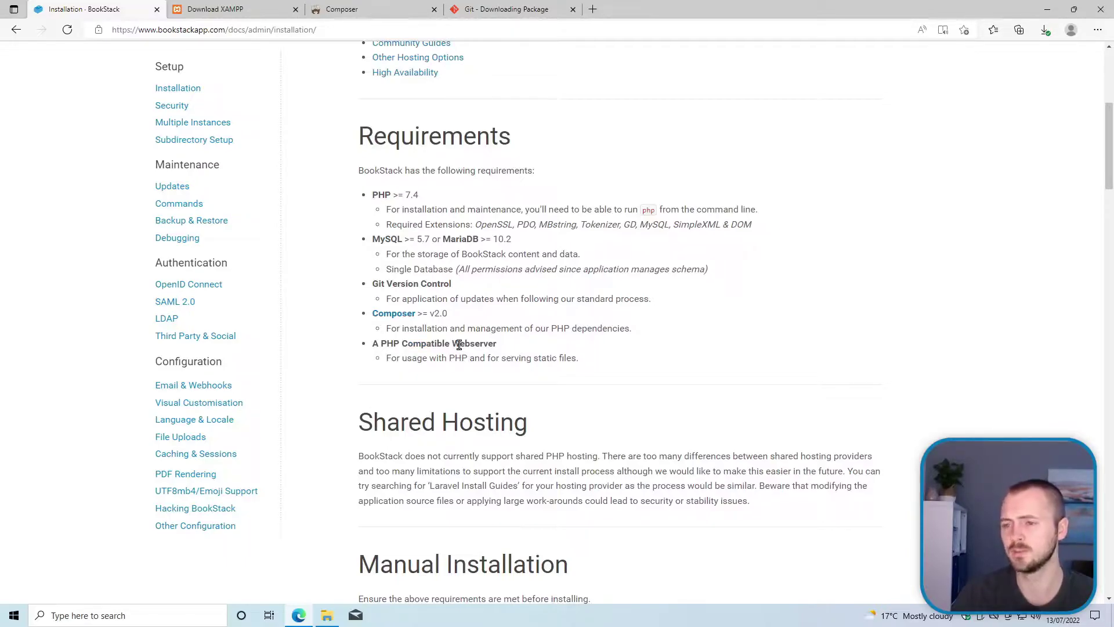
Step: On the XAMPP site, list the other Windows versions and check what 8.1.6 includes
left_click(230, 10)
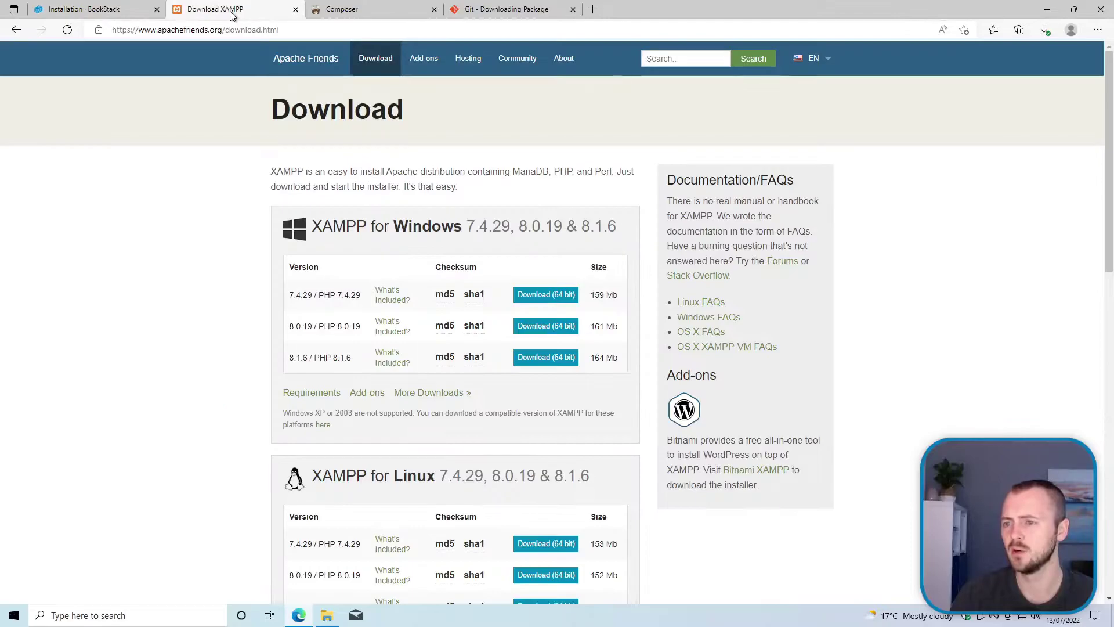
left_click(302, 67)
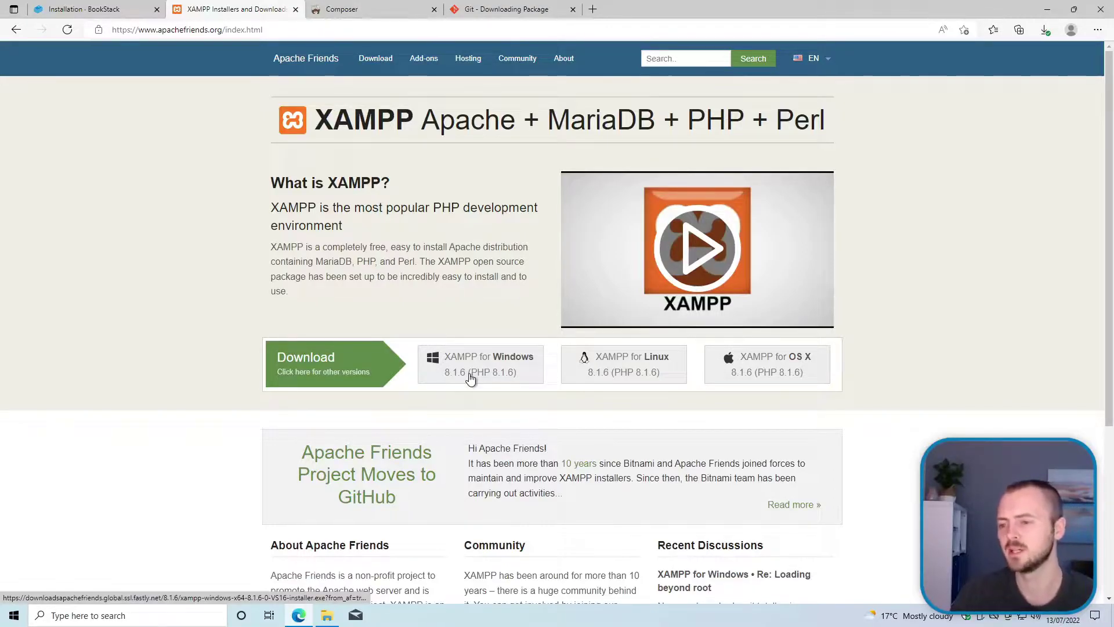
left_click(116, 15)
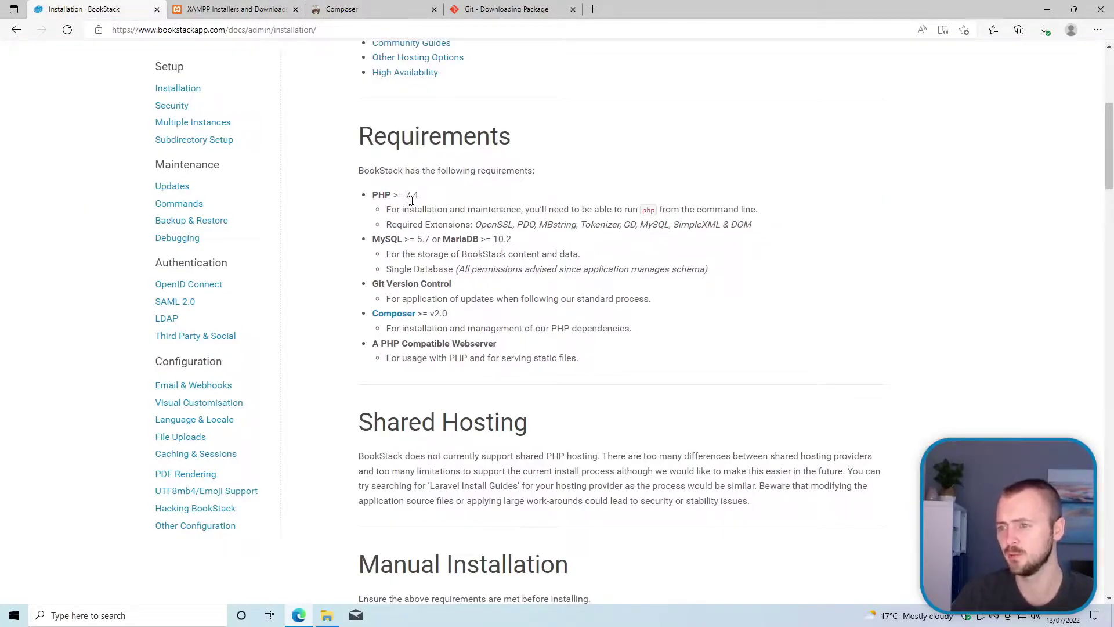
left_click(240, 9)
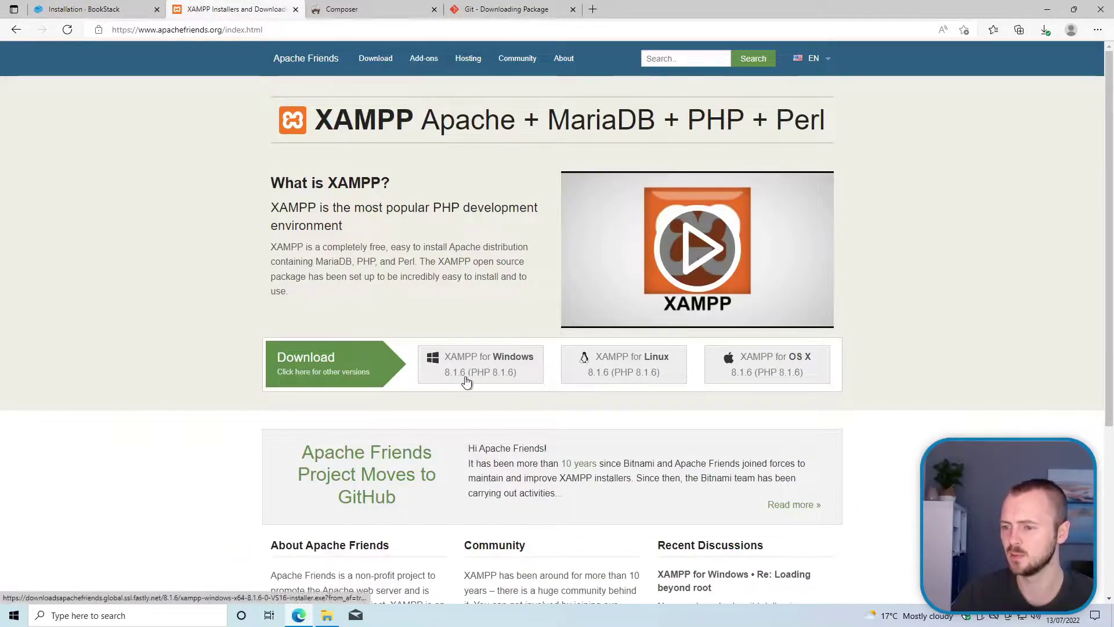
left_click(334, 377)
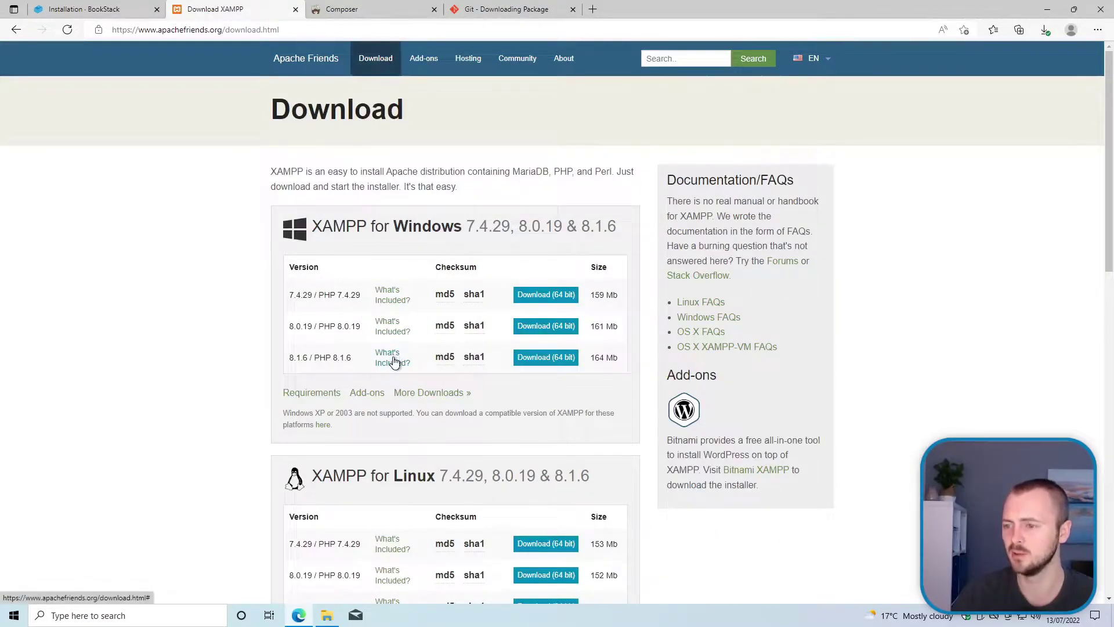
mouse_move(394, 362)
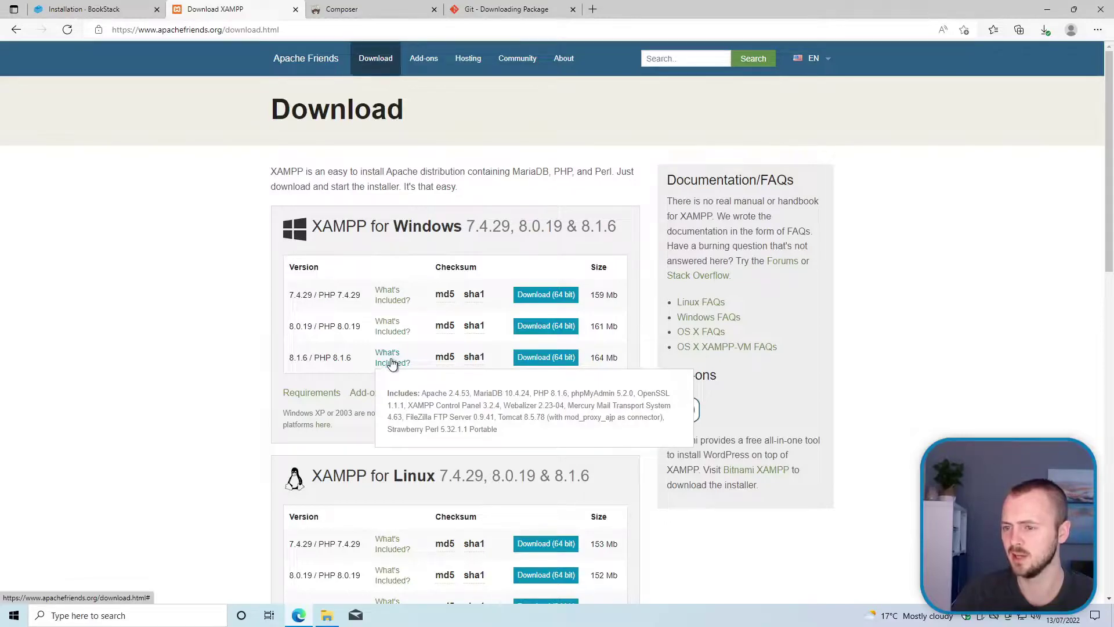
left_click(392, 363)
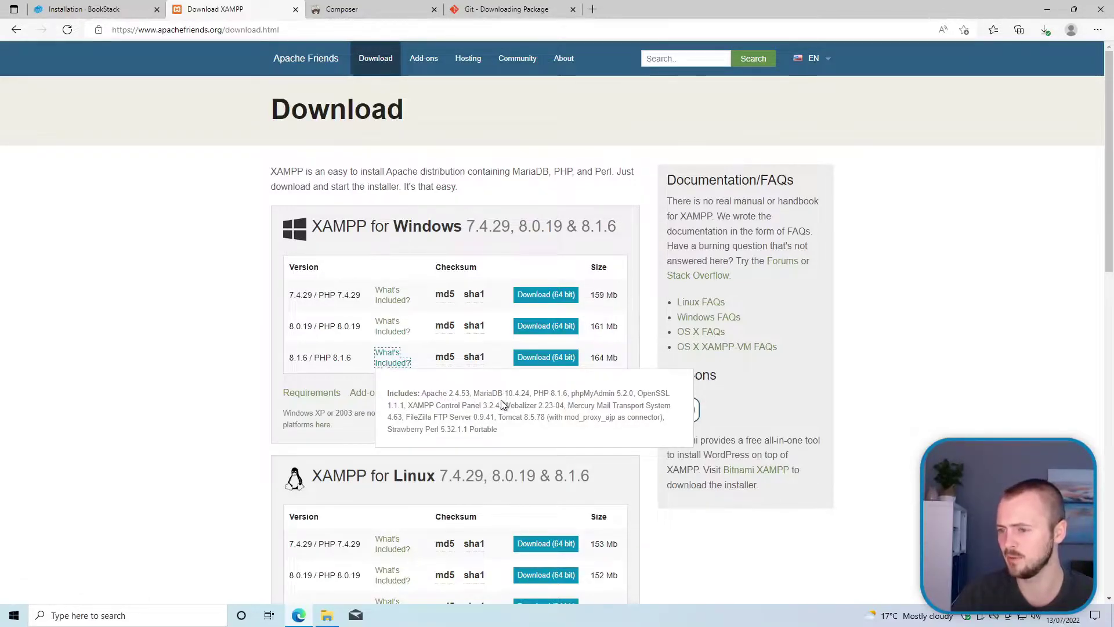
left_click(81, 9)
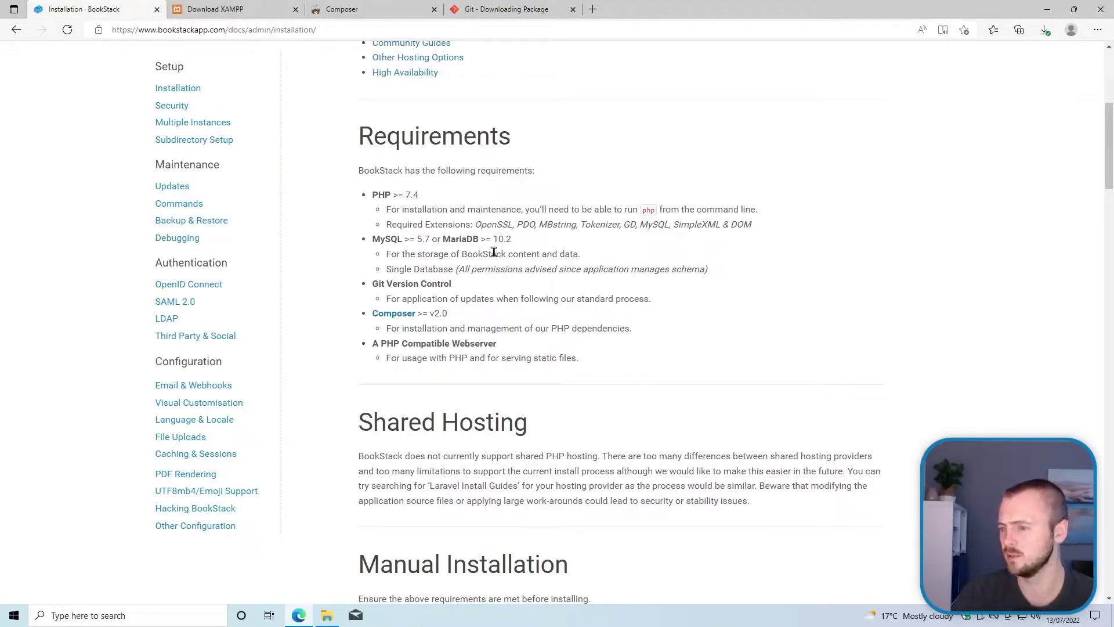
left_click(242, 12)
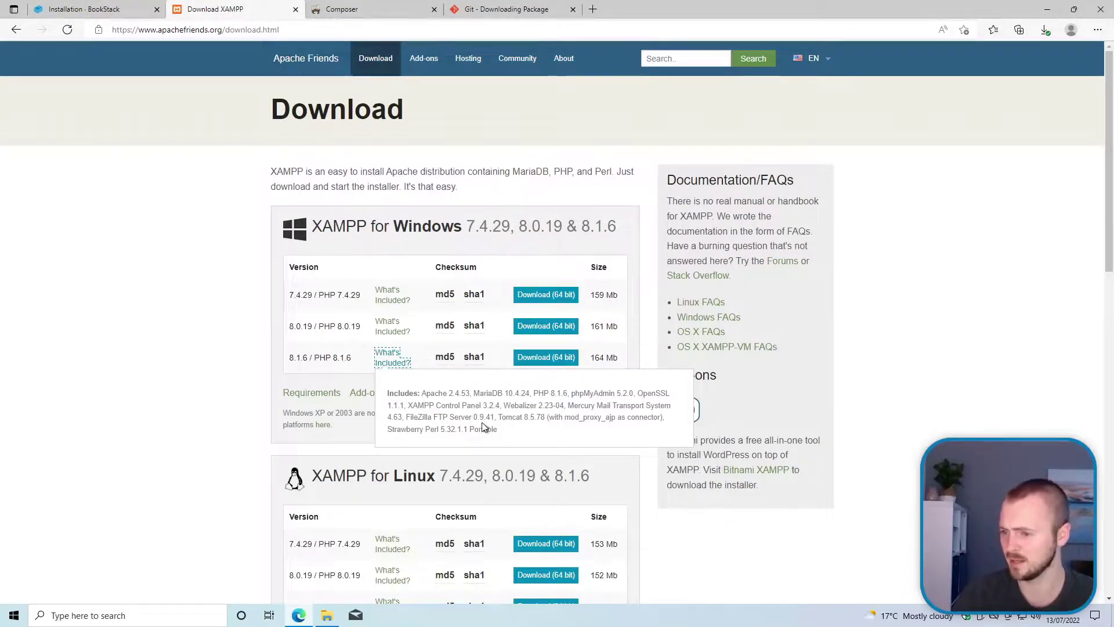
left_click(255, 391)
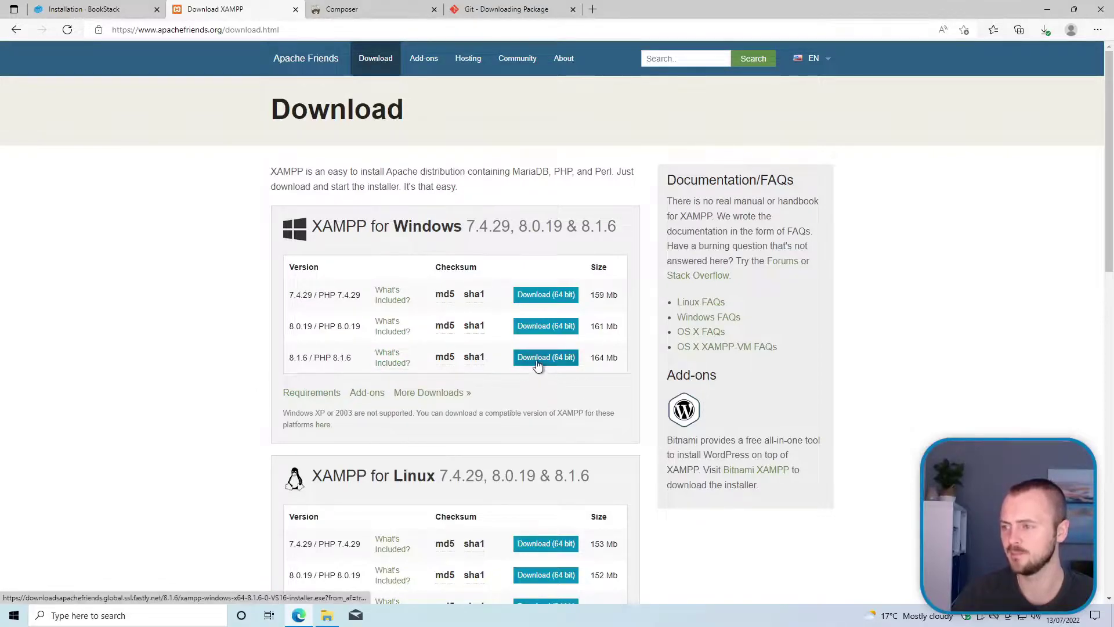
Step: Confirm the XAMPP installer is present in the Downloads folder
left_click(329, 616)
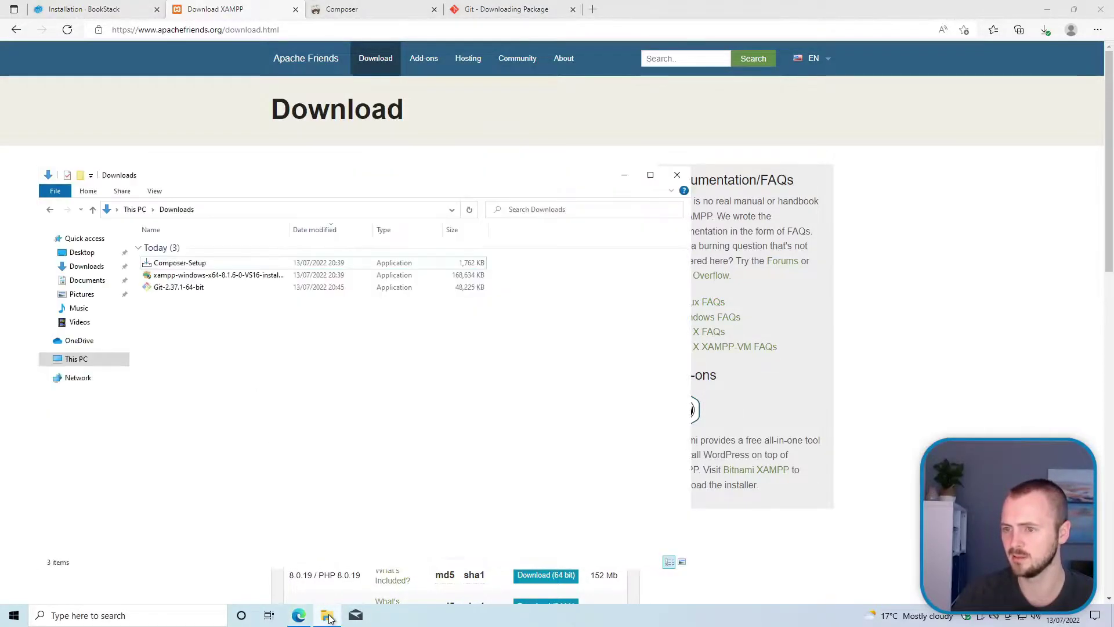
left_click(244, 277)
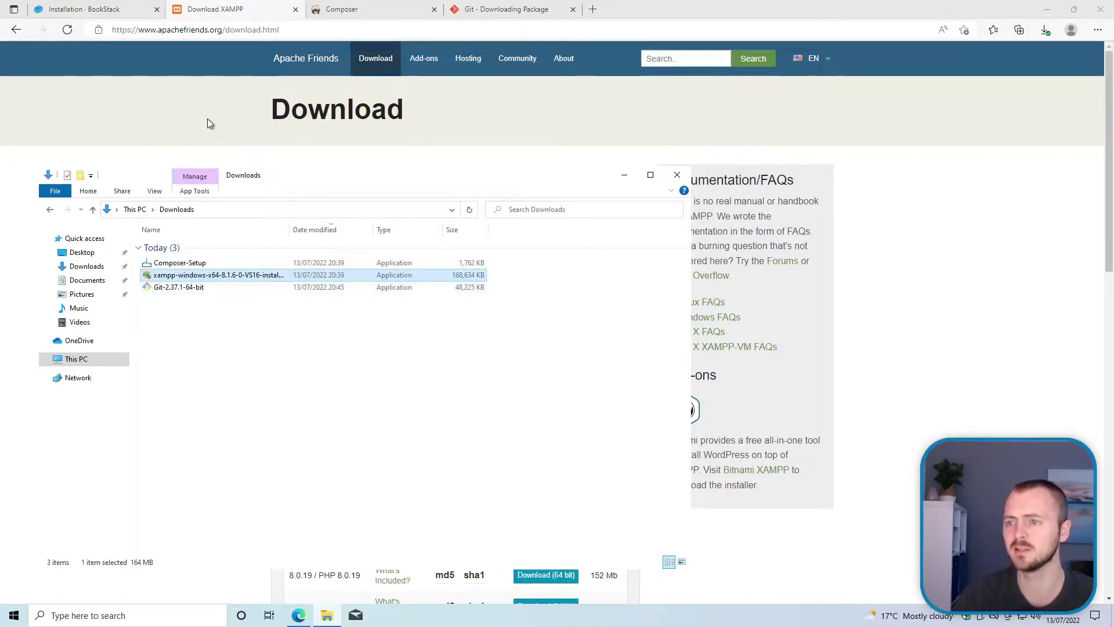
left_click(207, 119)
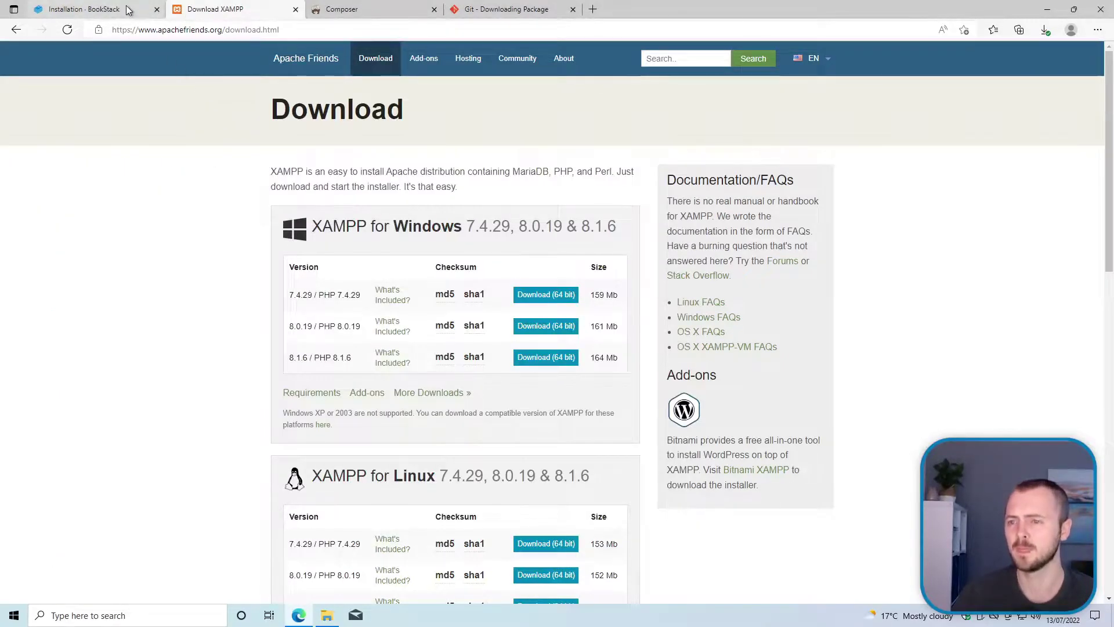
Step: Pick out BookStack's MySQL/MariaDB version and Git Version Control requirements
left_click(129, 11)
left_click_drag(393, 241, 478, 239)
left_click(428, 283)
double_click(403, 286)
left_click(394, 287)
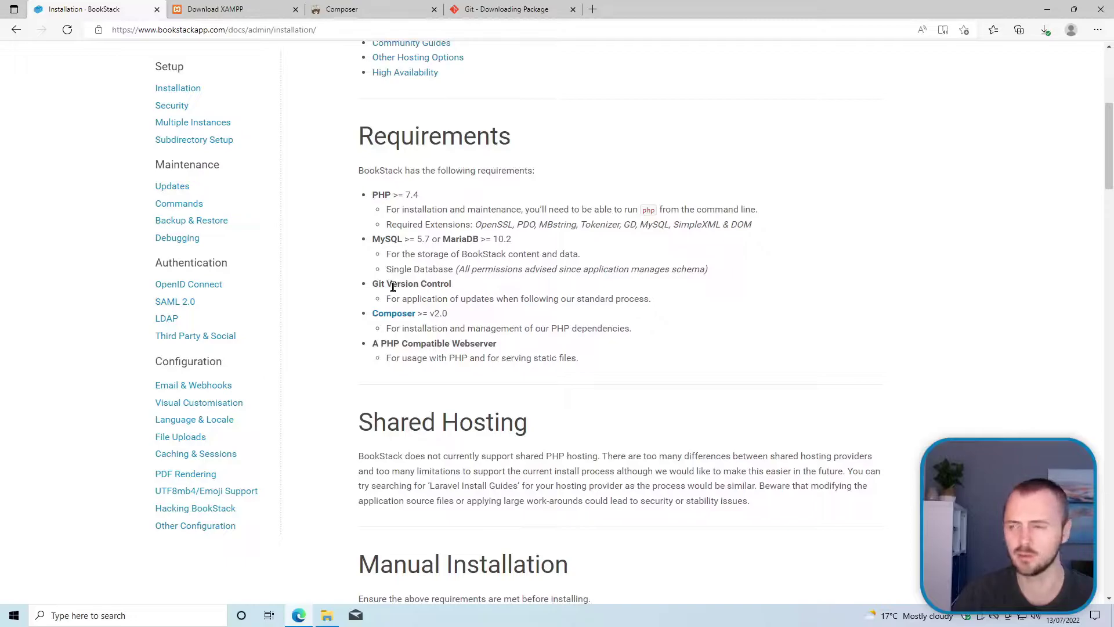
Step: Check the Git for Windows download page, then recheck Downloads and BookStack's requirements
left_click_drag(517, 15, 224, 28)
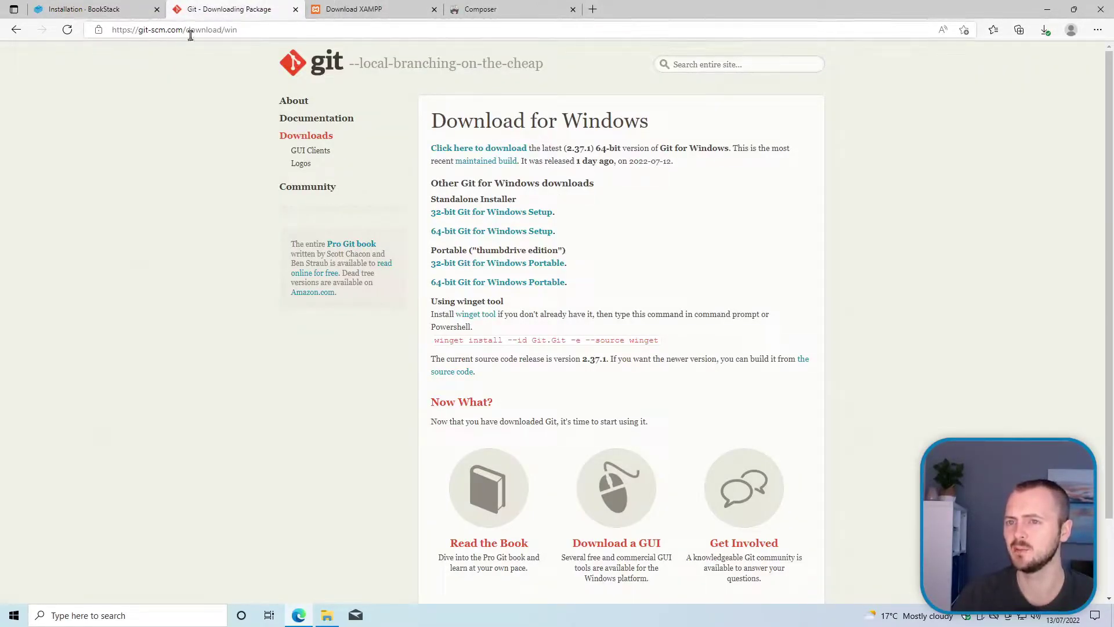
left_click(310, 70)
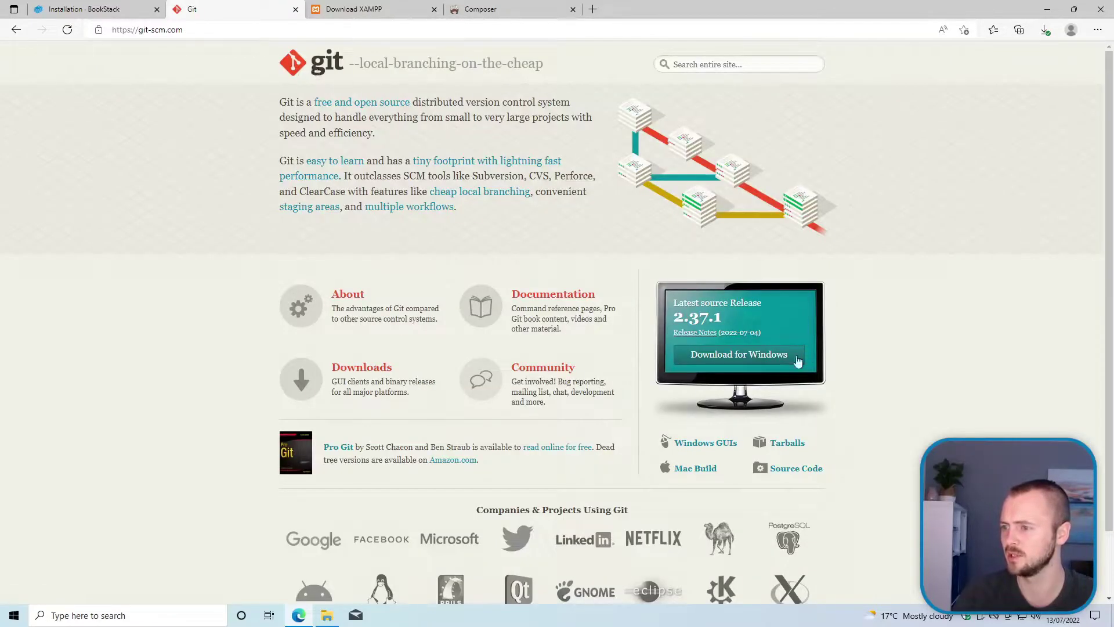
left_click(726, 359)
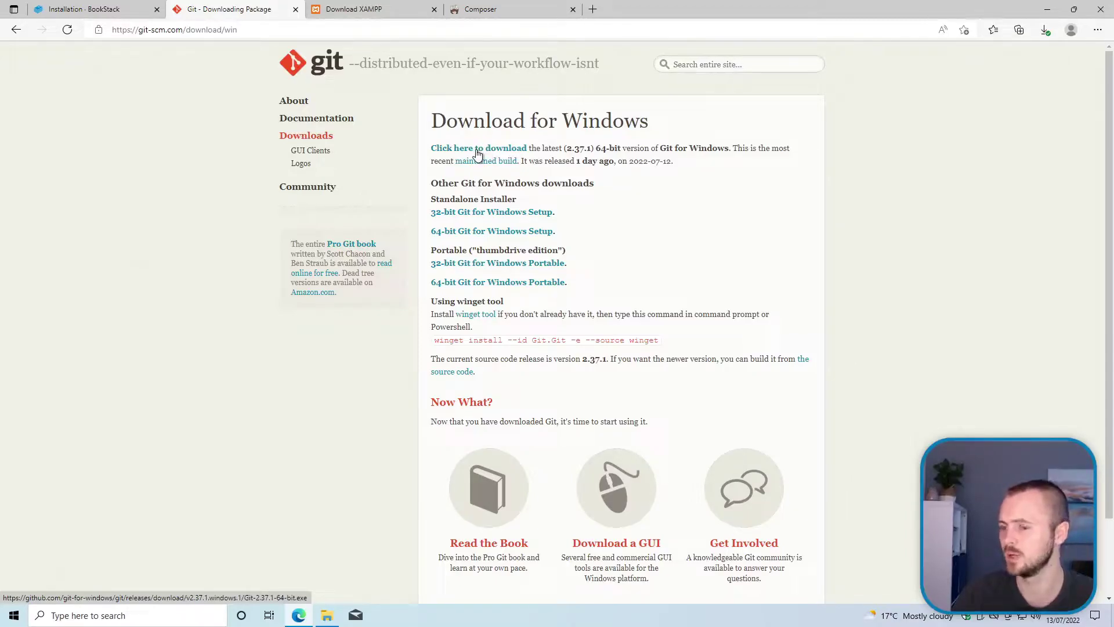
left_click(335, 614)
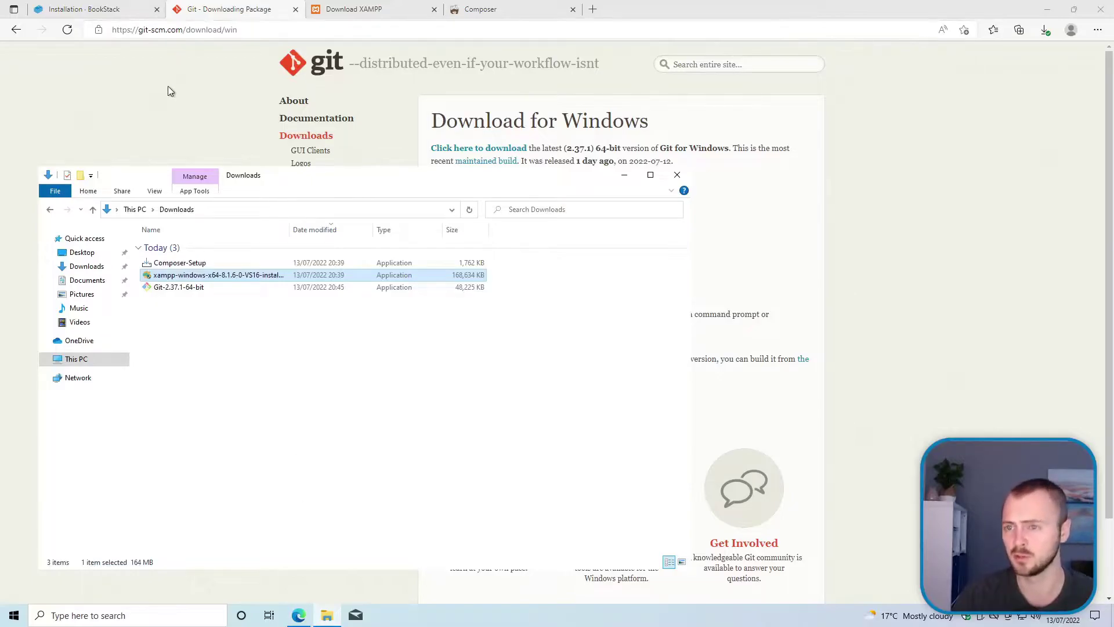
left_click(172, 105)
left_click(93, 8)
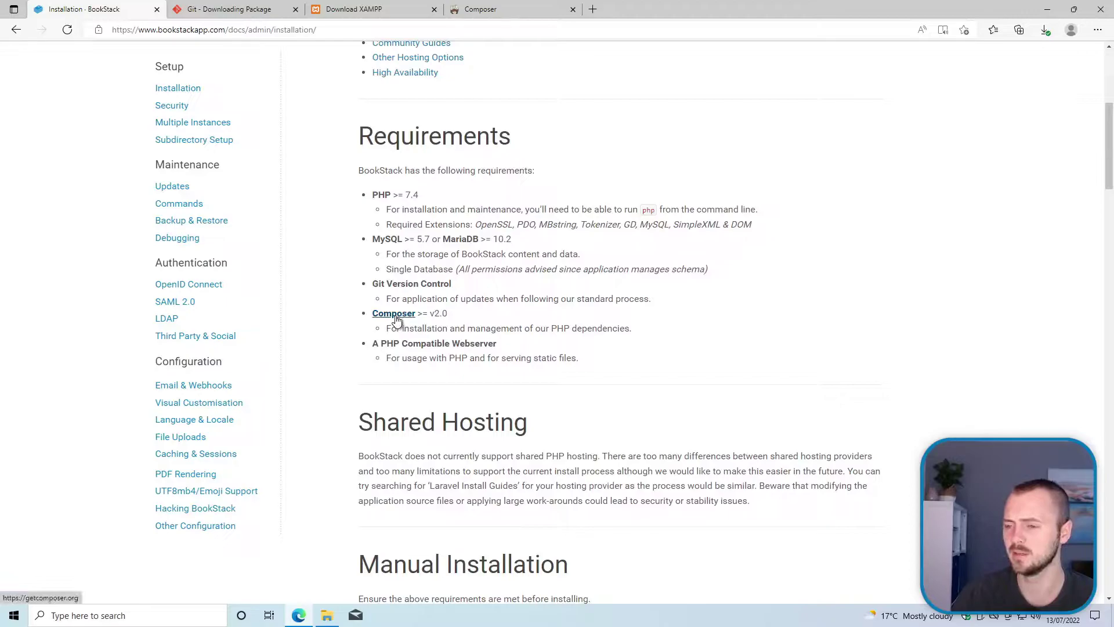
Step: Check Composer's Windows installer download, then bring up Downloads showing Composer-Setup, XAMPP and Git
left_click(468, 12)
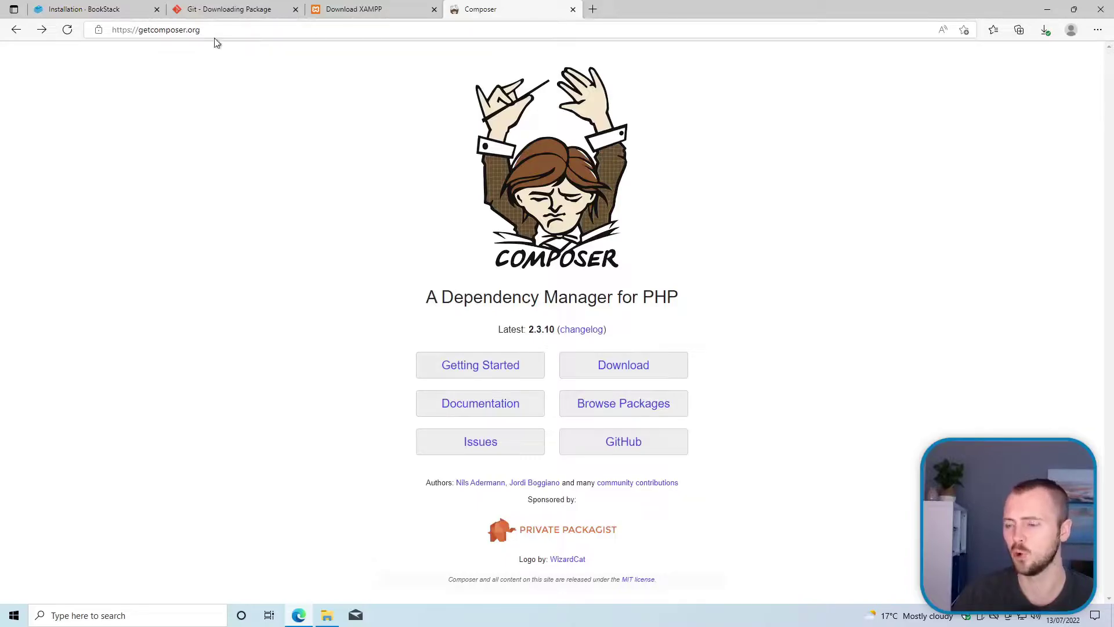
left_click(631, 370)
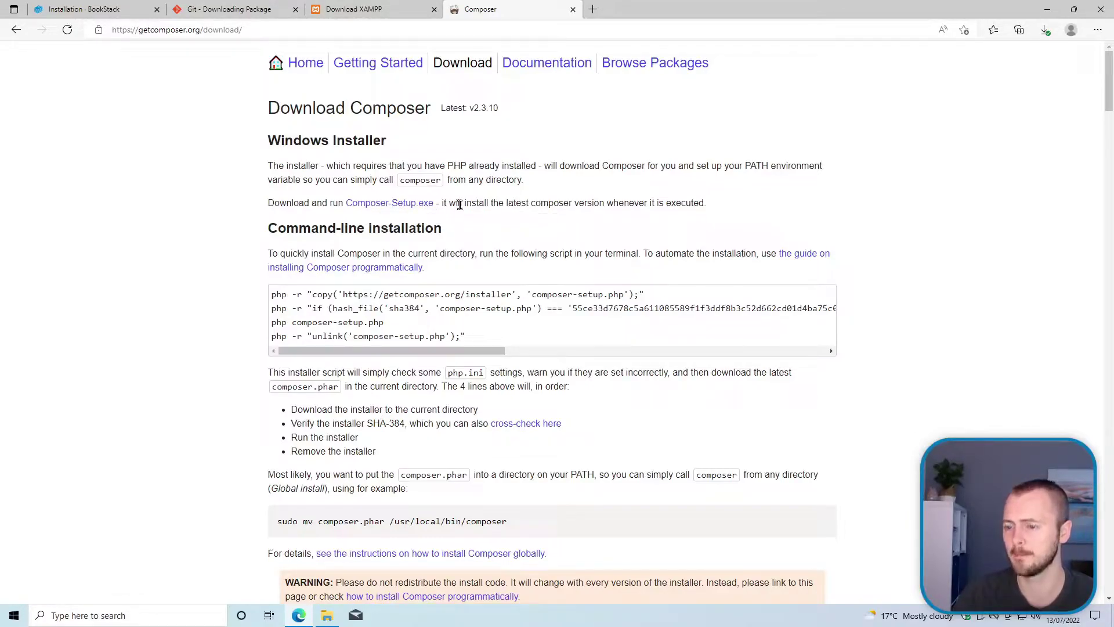
left_click(116, 14)
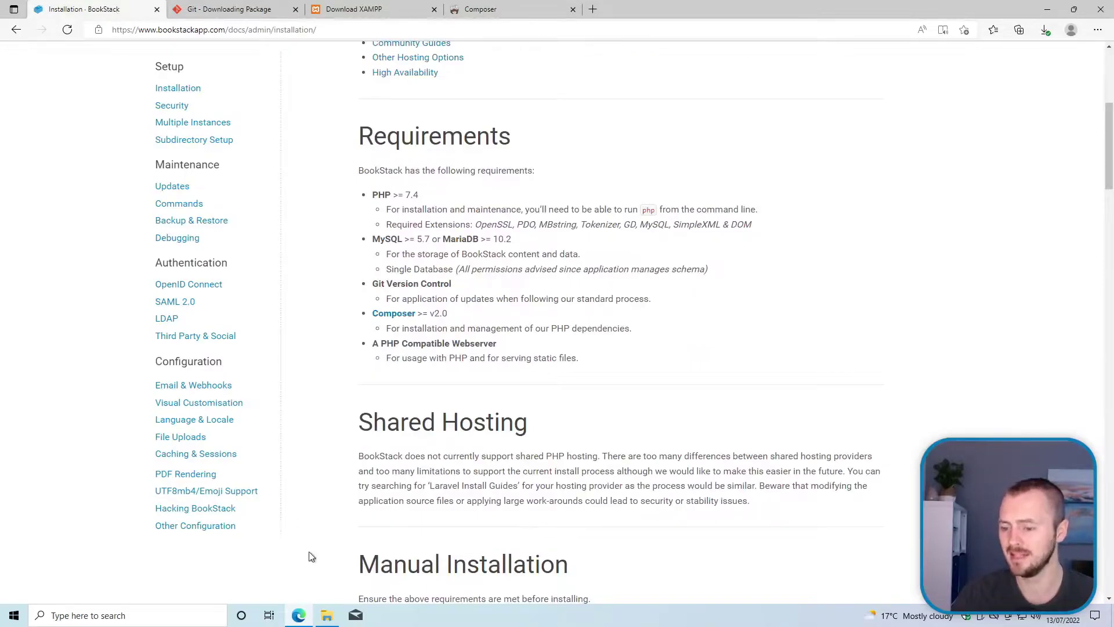
mouse_move(333, 616)
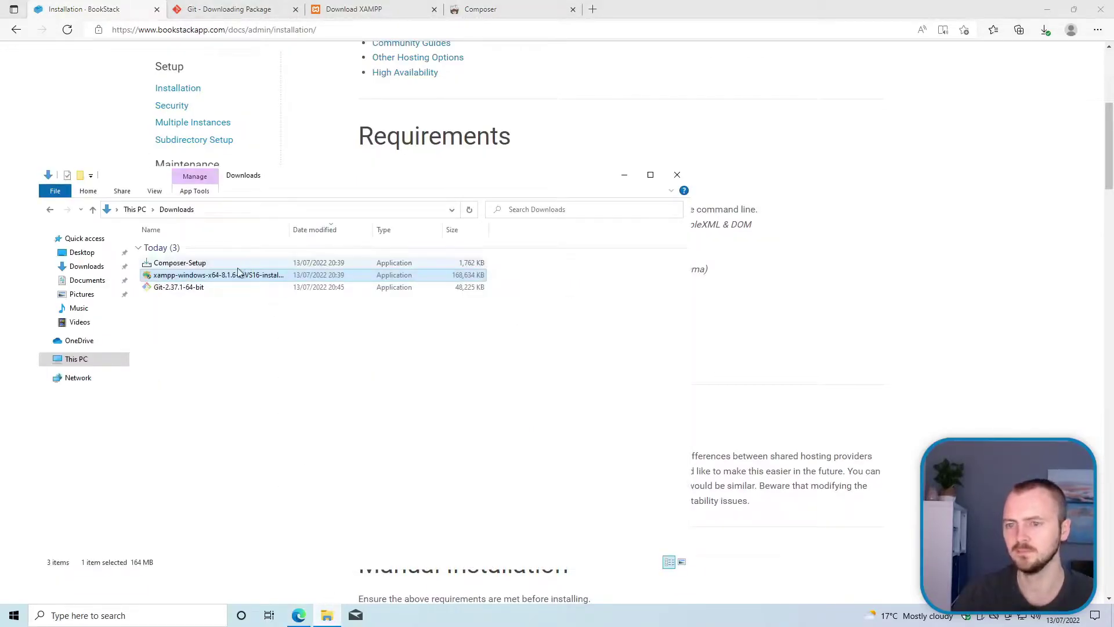
Step: Run Git-2.37.1-64-bit and accept the GPL, default folder, default components and Start Menu folder
double_click(225, 288)
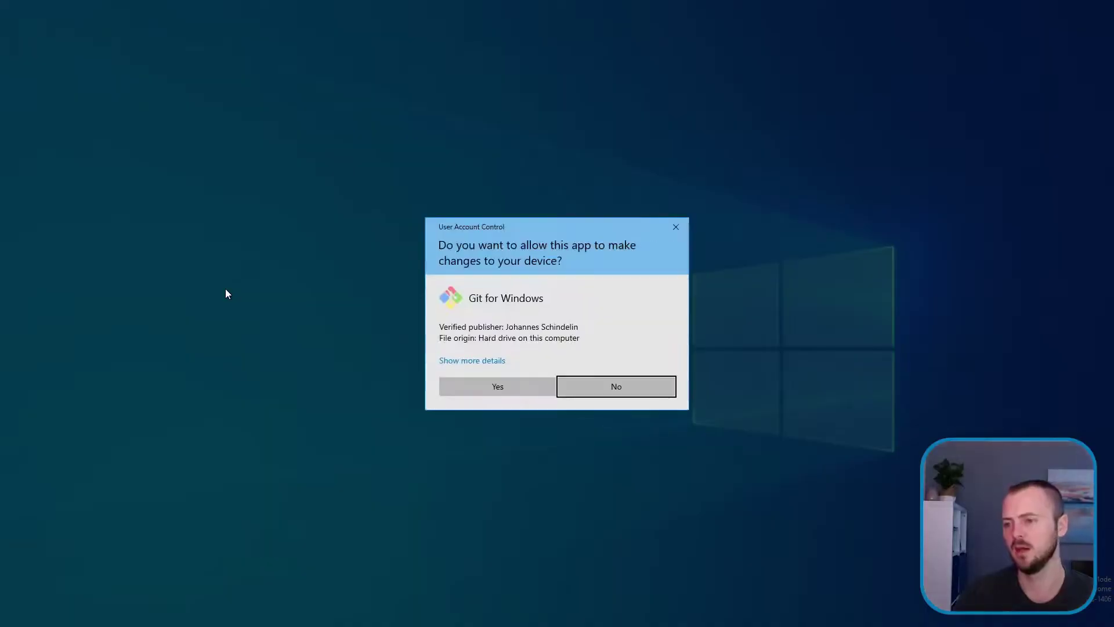
left_click(515, 390)
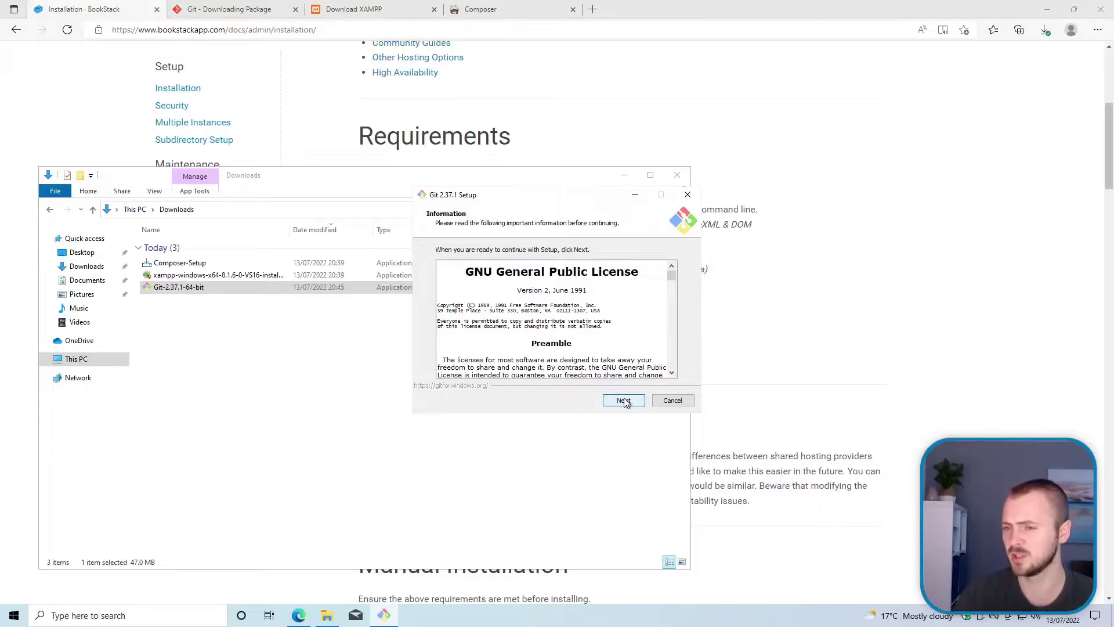
left_click(623, 401)
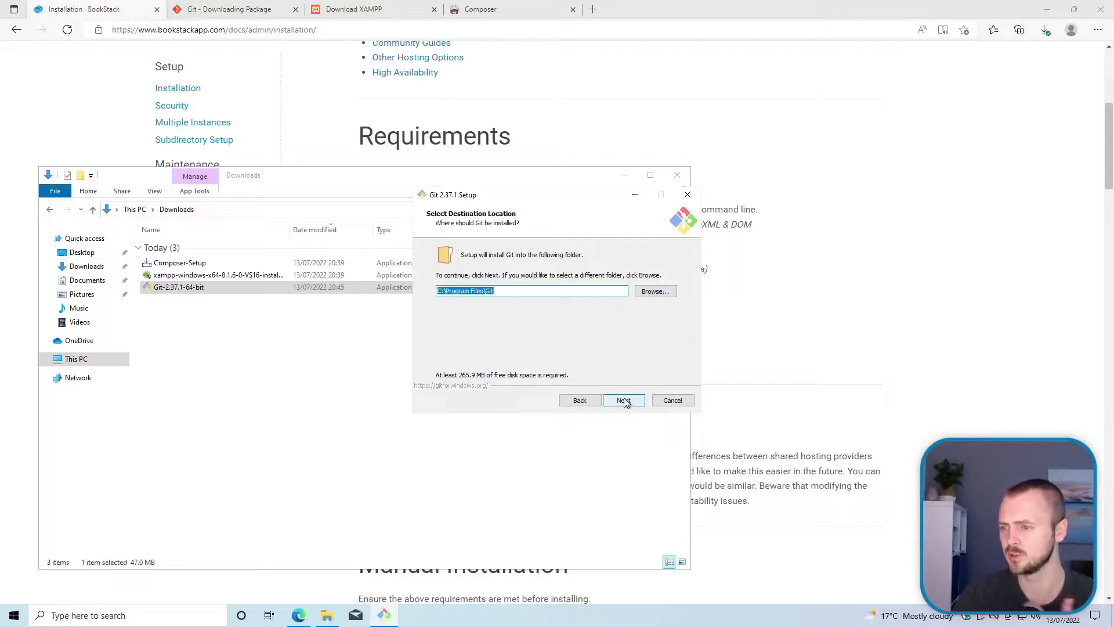
left_click(623, 400)
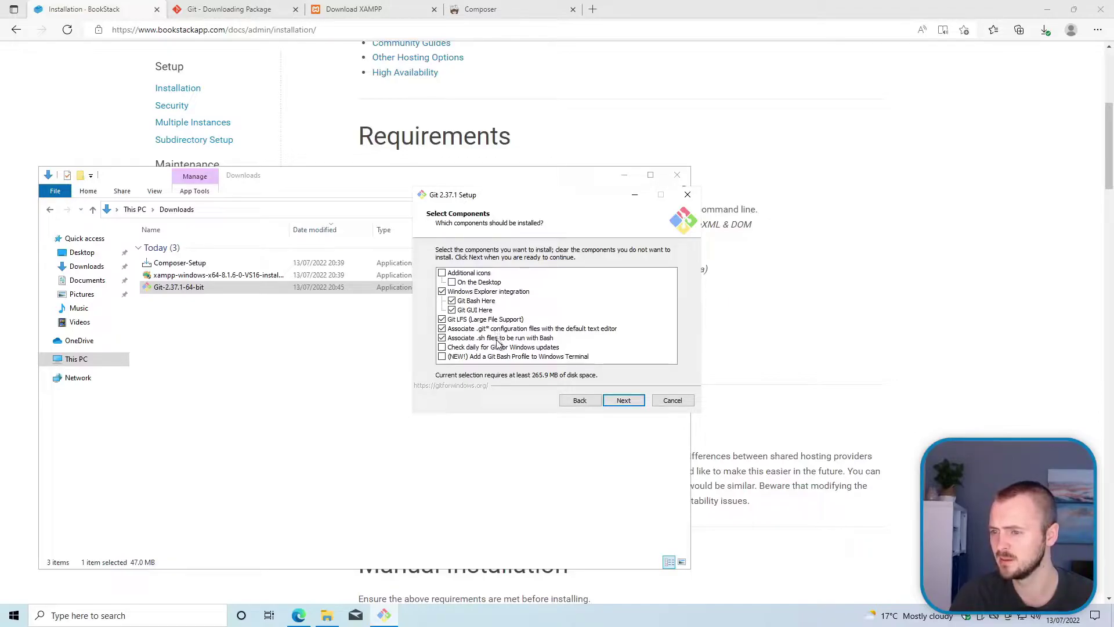
left_click(623, 403)
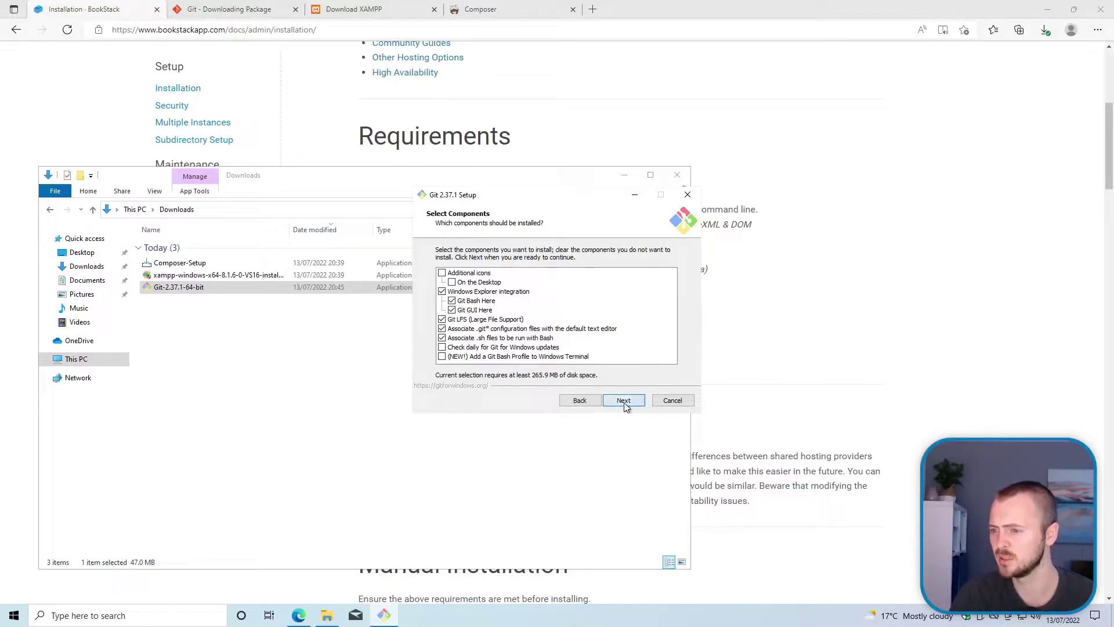
left_click(625, 402)
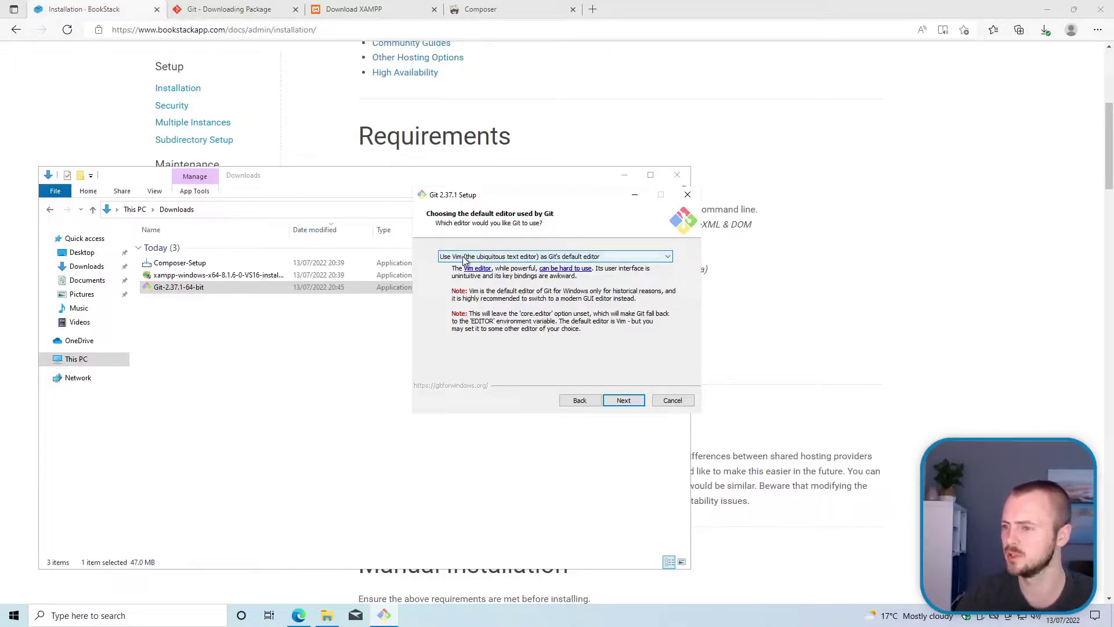
Step: Set Notepad as Git's editor, keeping default branch naming, PATH, OpenSSH and OpenSSL
left_click(465, 260)
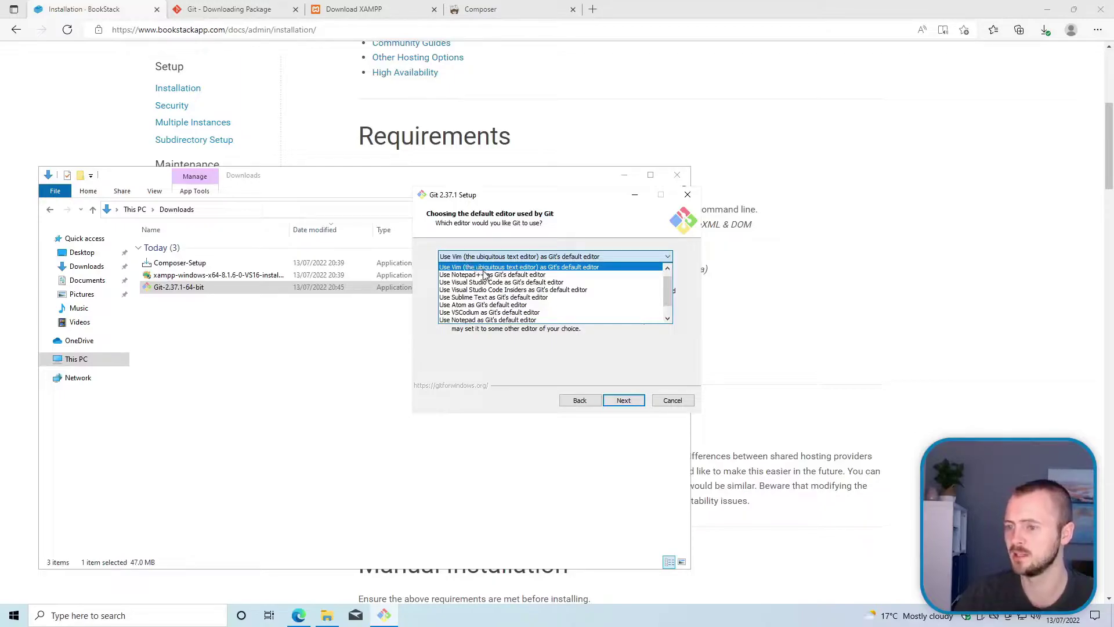
left_click(491, 321)
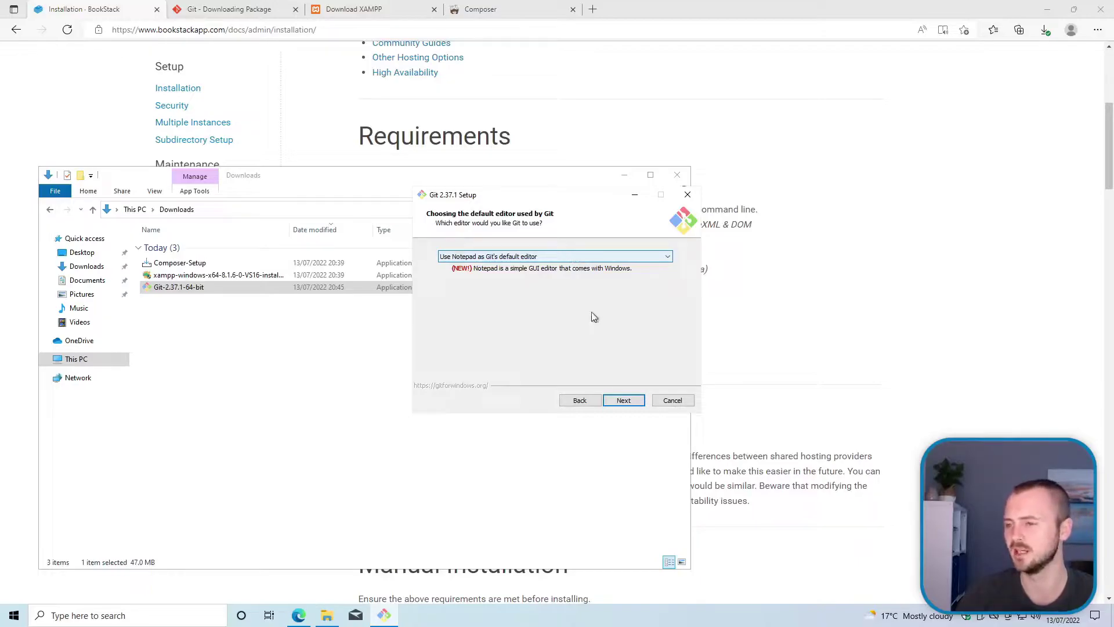
left_click(624, 400)
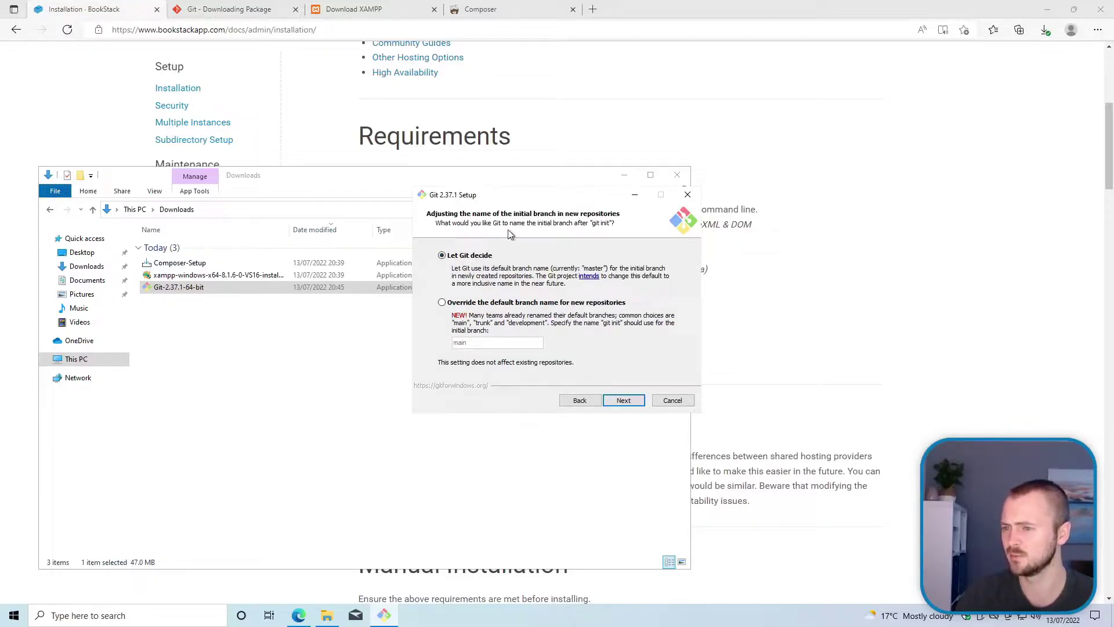
left_click(623, 400)
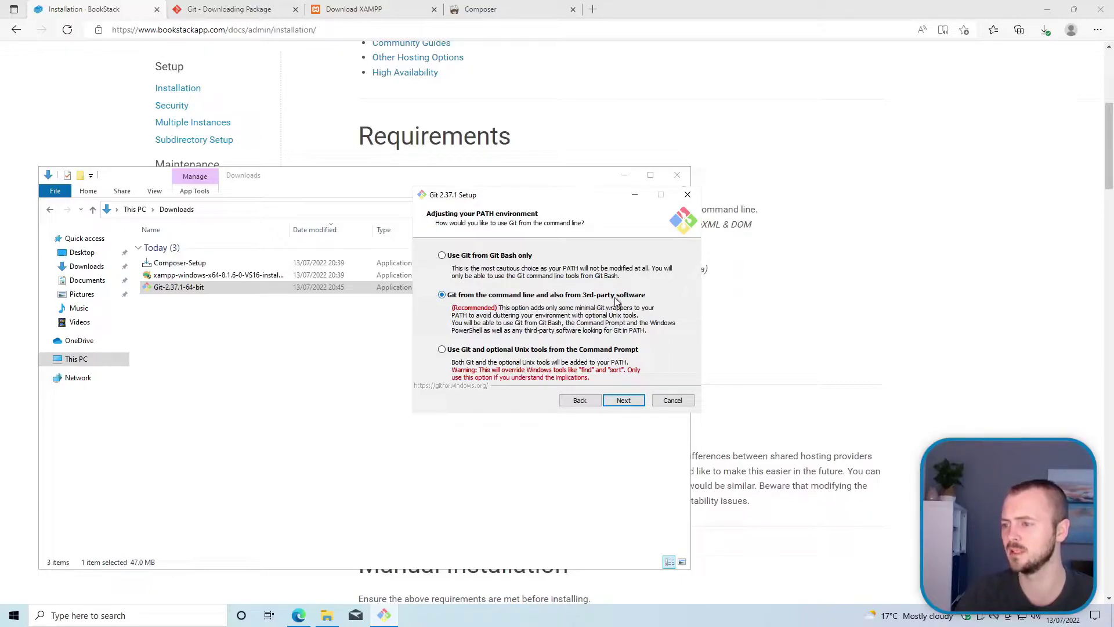
left_click(635, 402)
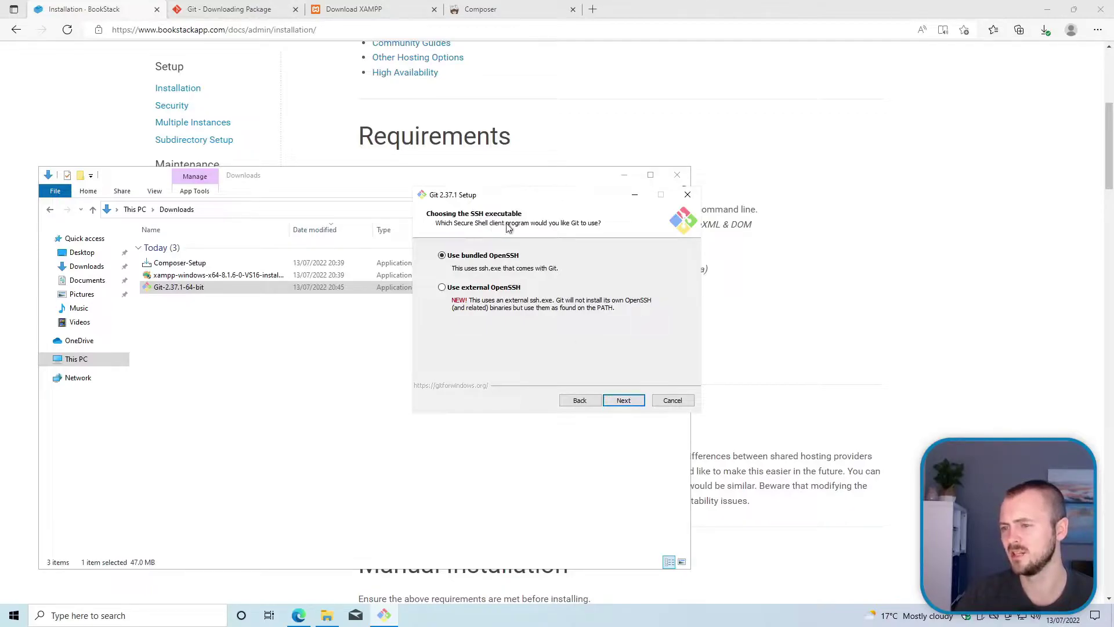
left_click(626, 401)
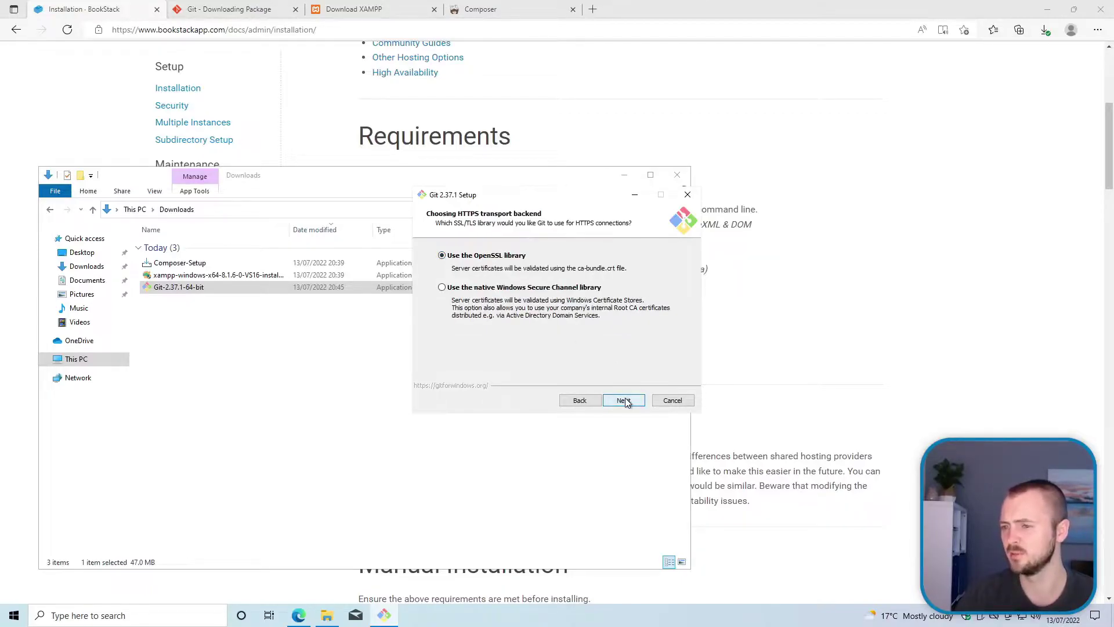
left_click(626, 402)
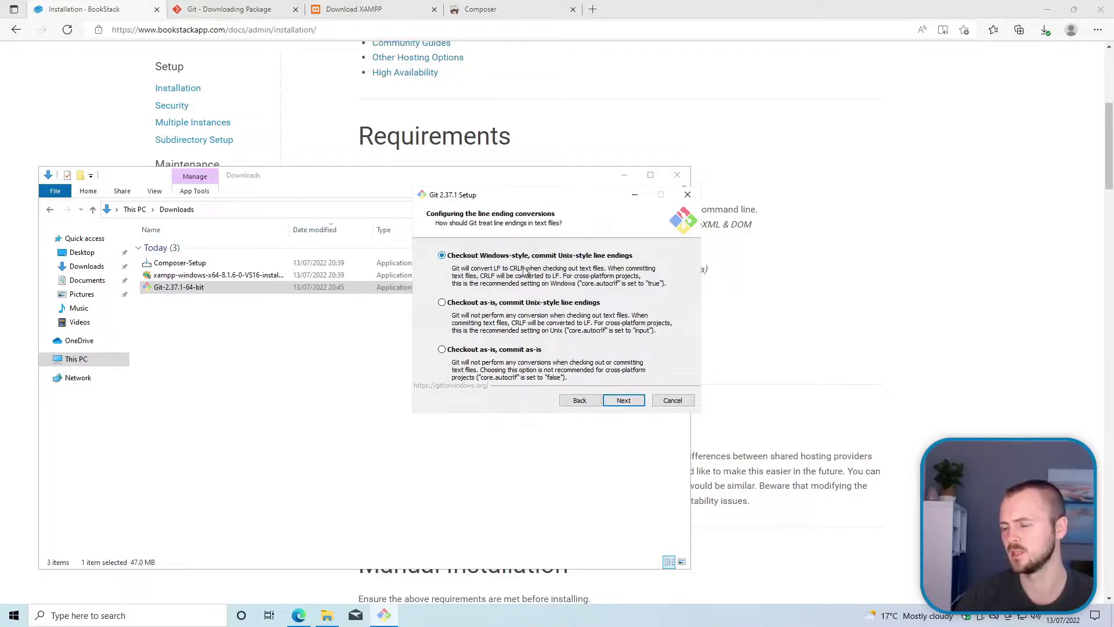
Step: Choose 'Checkout as-is, commit Unix-style', keep MinTTY, pull, credential and caching defaults, and install
left_click(518, 308)
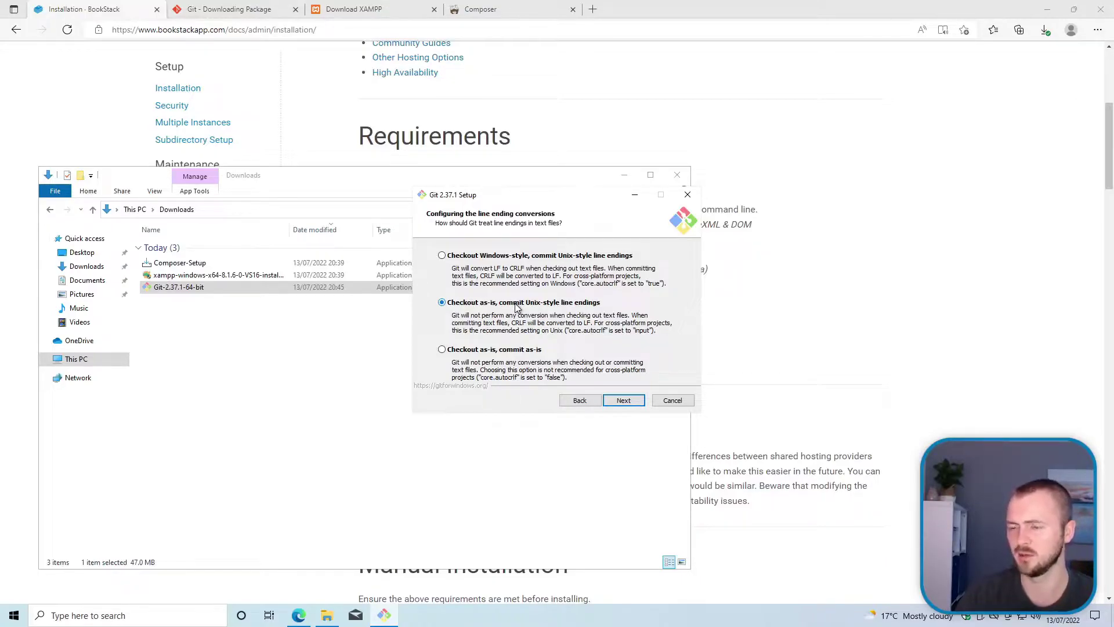
left_click(625, 400)
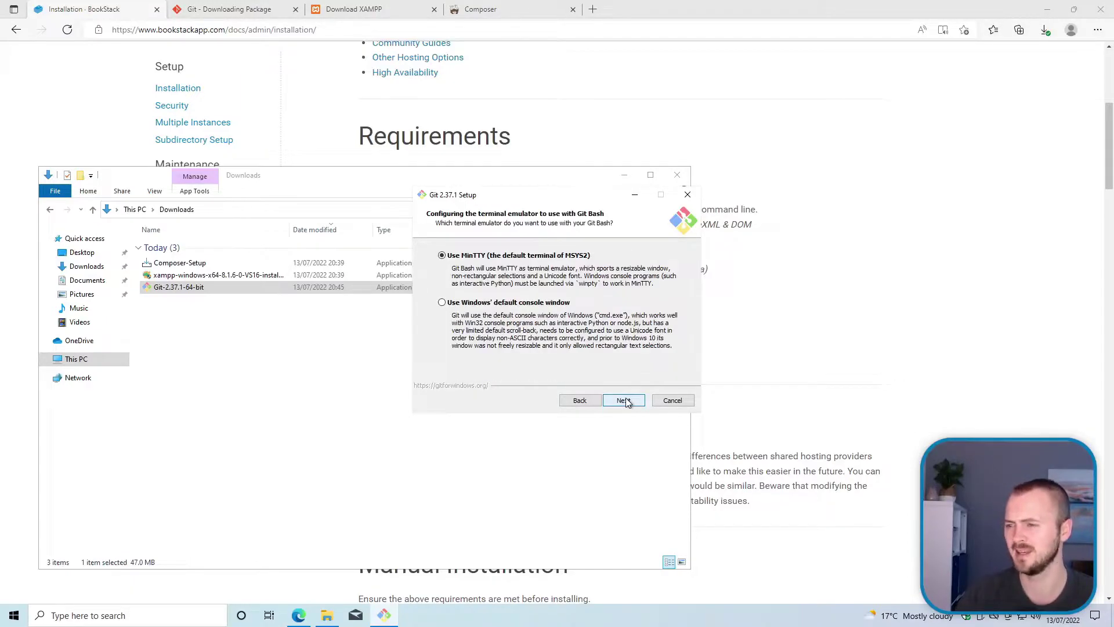
left_click(625, 400)
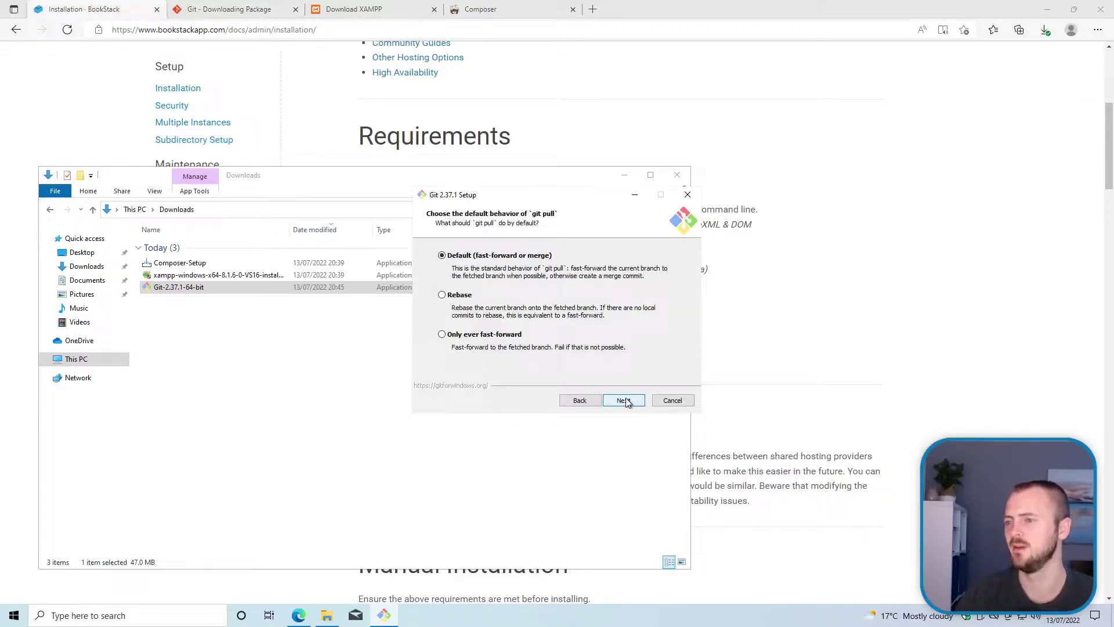
left_click(626, 400)
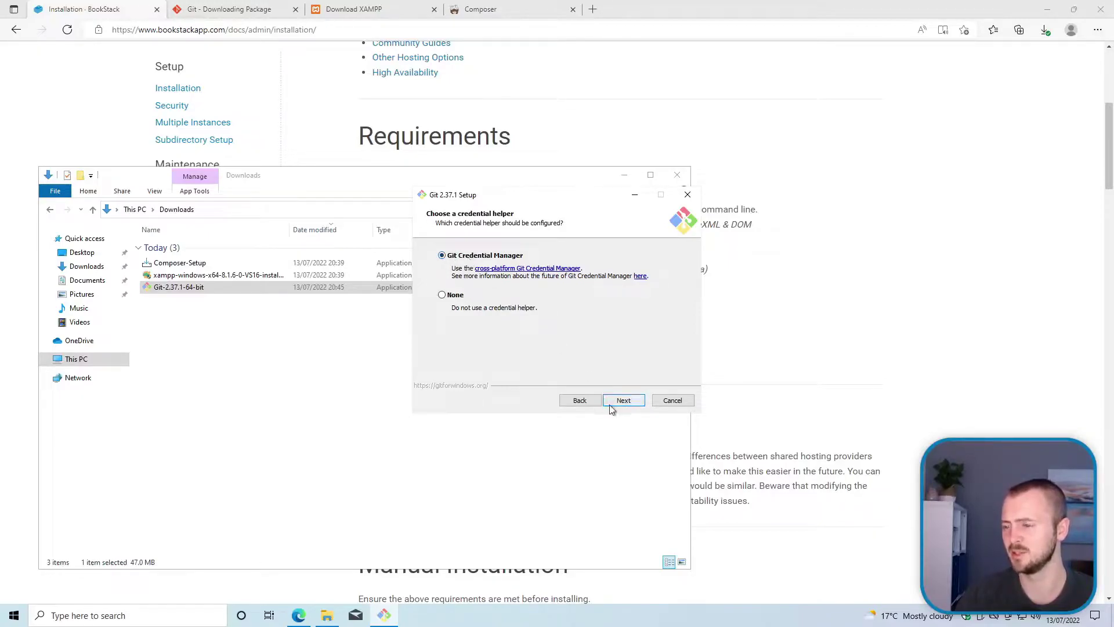
left_click(625, 400)
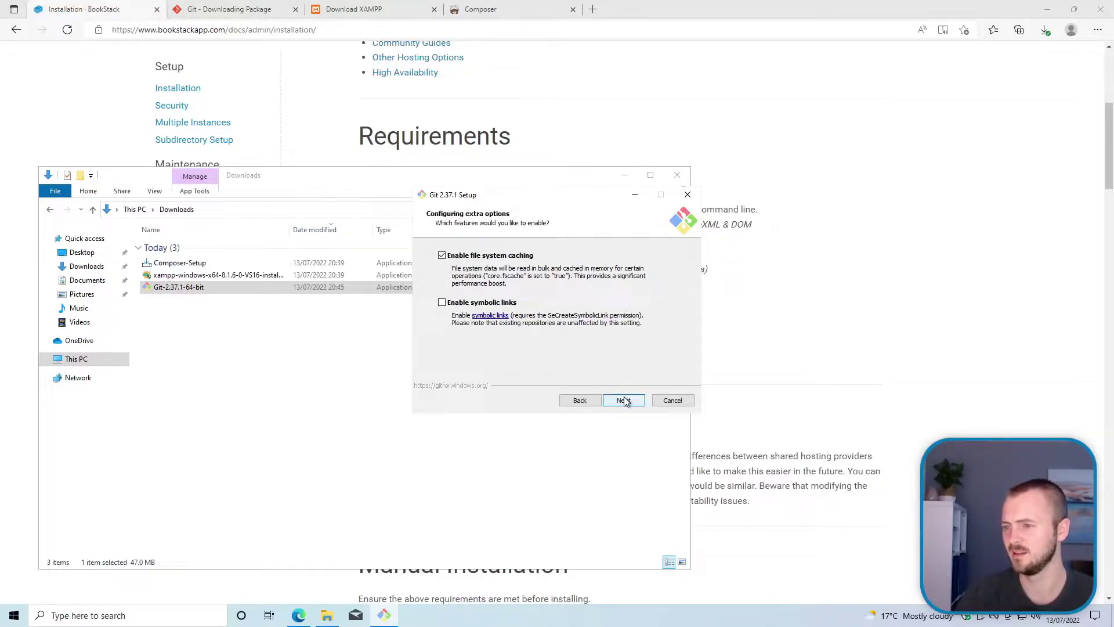
left_click(630, 401)
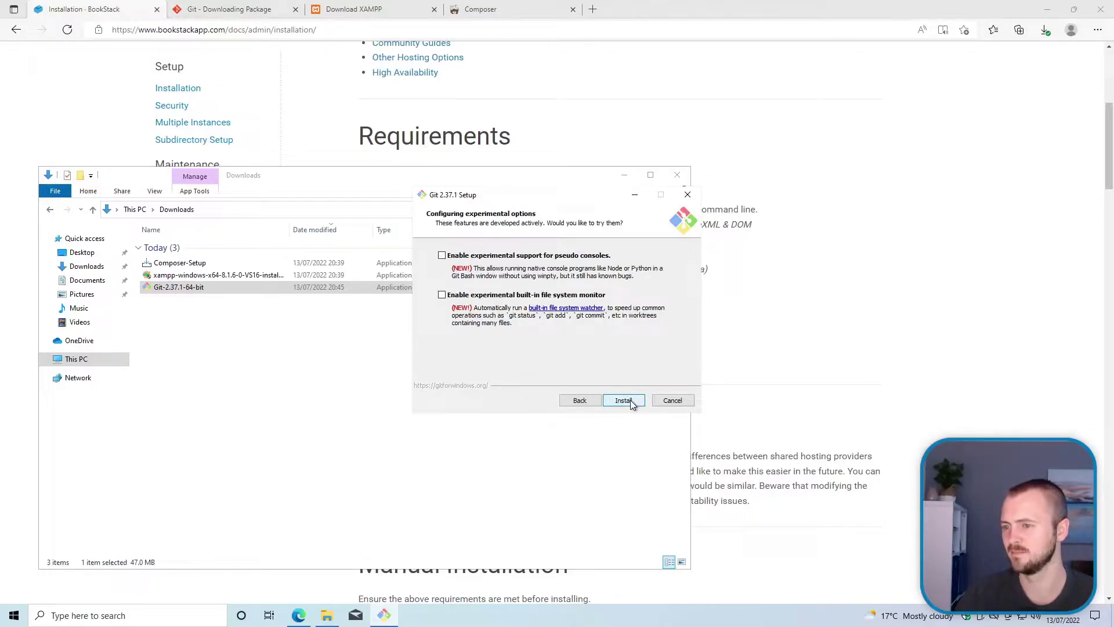
left_click(623, 400)
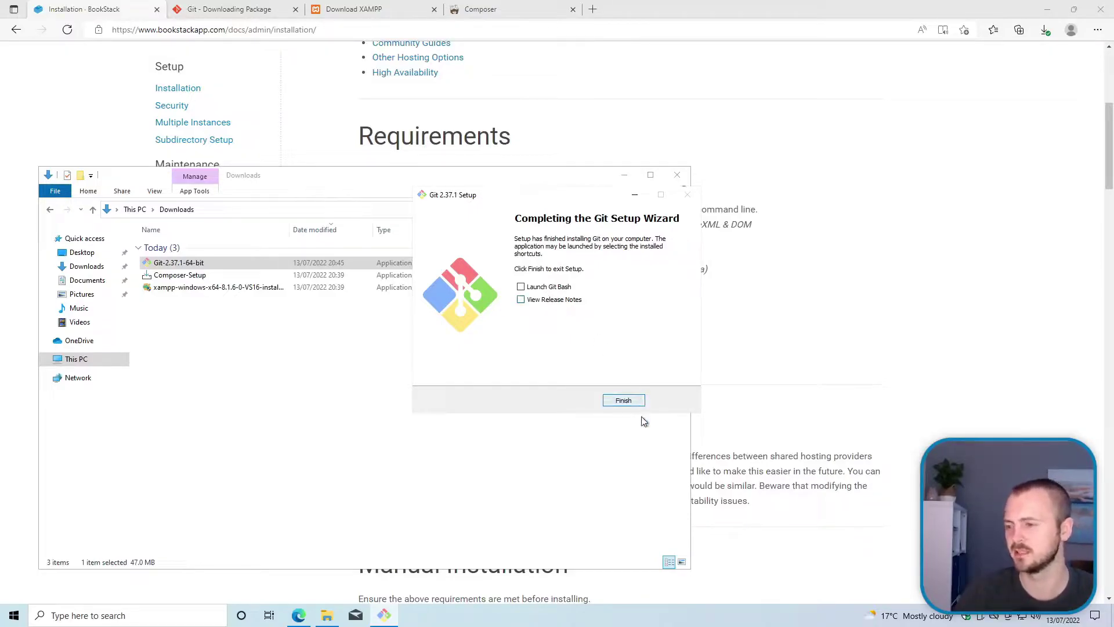
Step: Finish and close the completed Git Setup Wizard
left_click(623, 401)
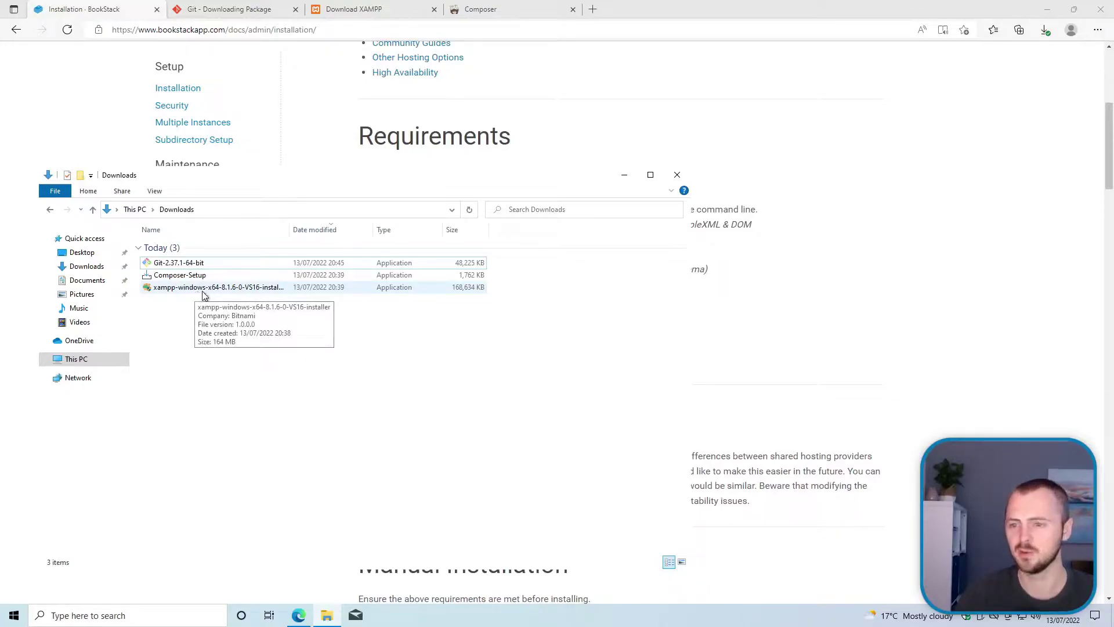
Step: Launch the XAMPP installer, dismiss the UAC warning and pass the welcome page
double_click(200, 290)
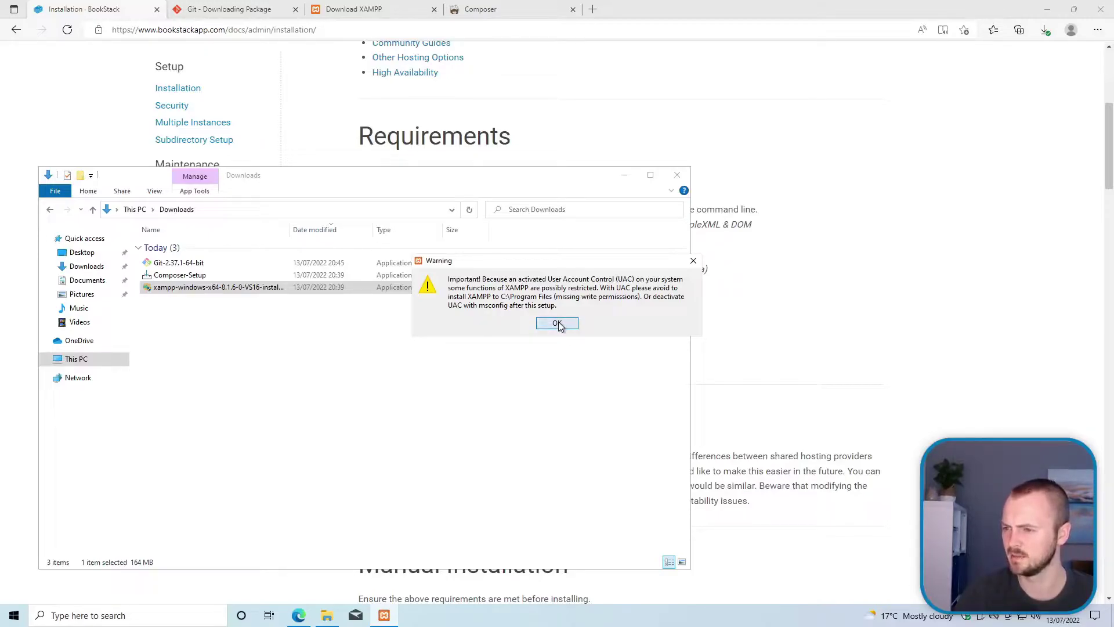
left_click(557, 324)
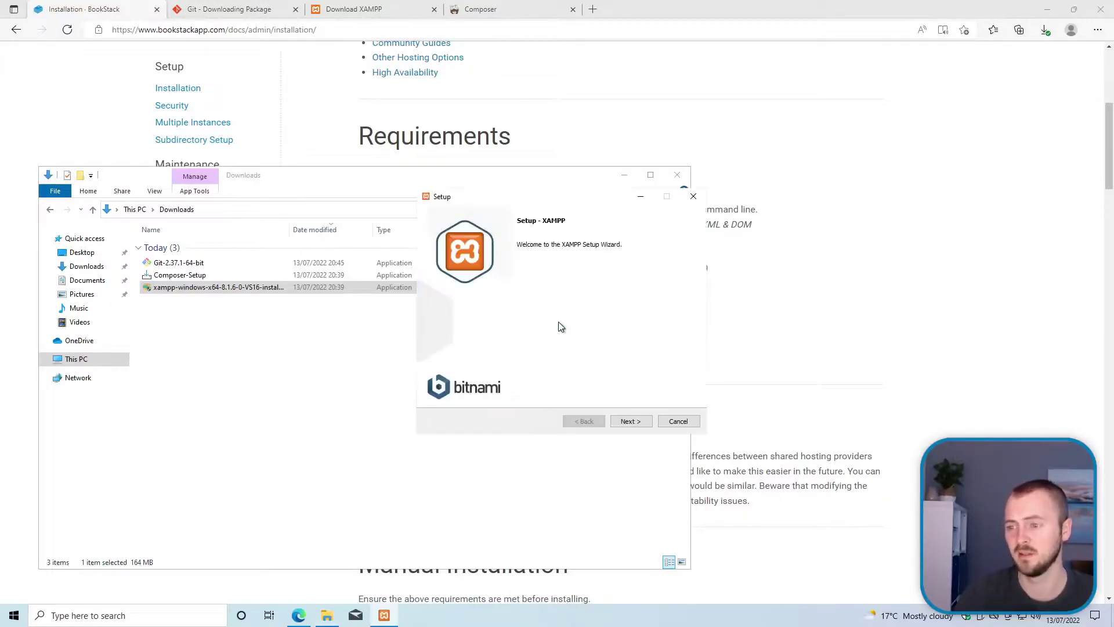
left_click(630, 421)
left_click_drag(542, 200, 440, 191)
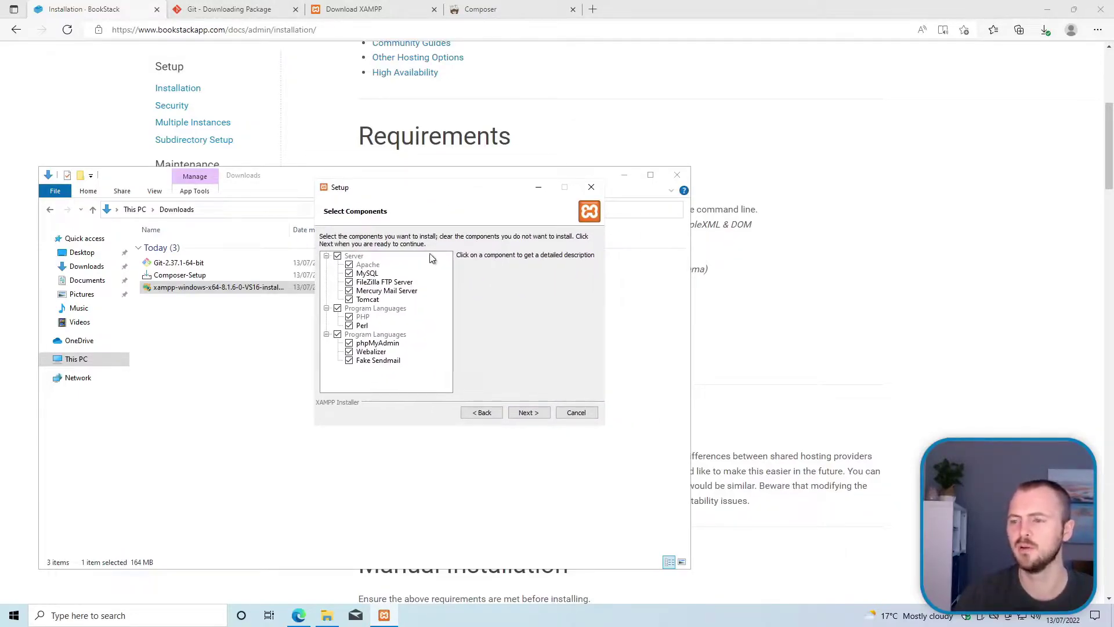
Step: Deselect FileZilla, Mercury, Tomcat, Perl and Webalizer, leaving Apache, MySQL, PHP and phpMyAdmin
left_click(350, 282)
left_click(349, 291)
left_click(349, 300)
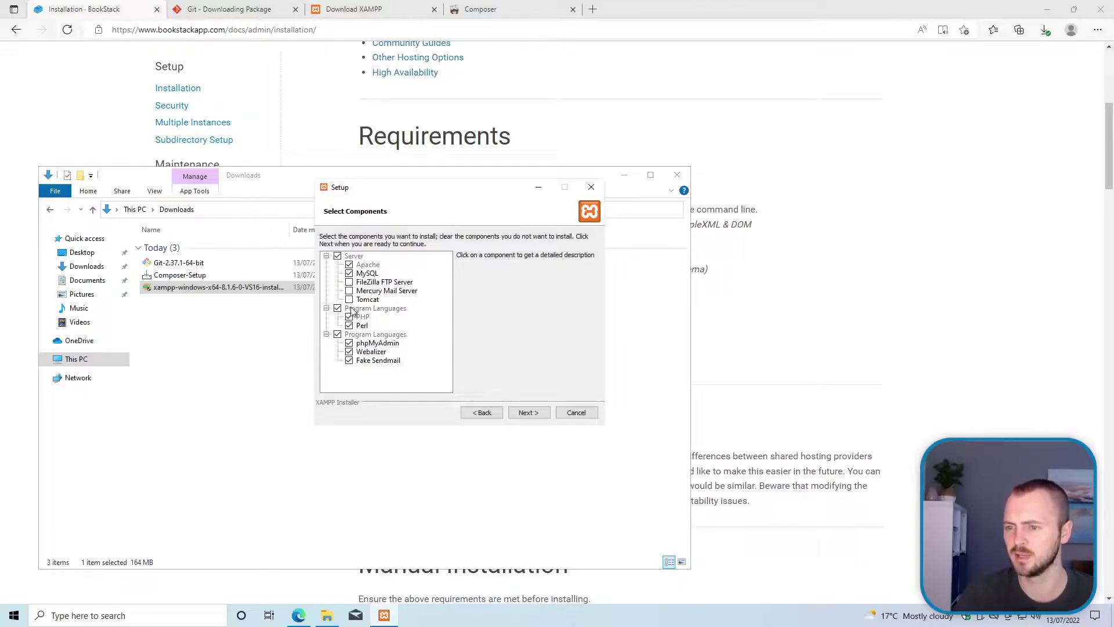
left_click(349, 326)
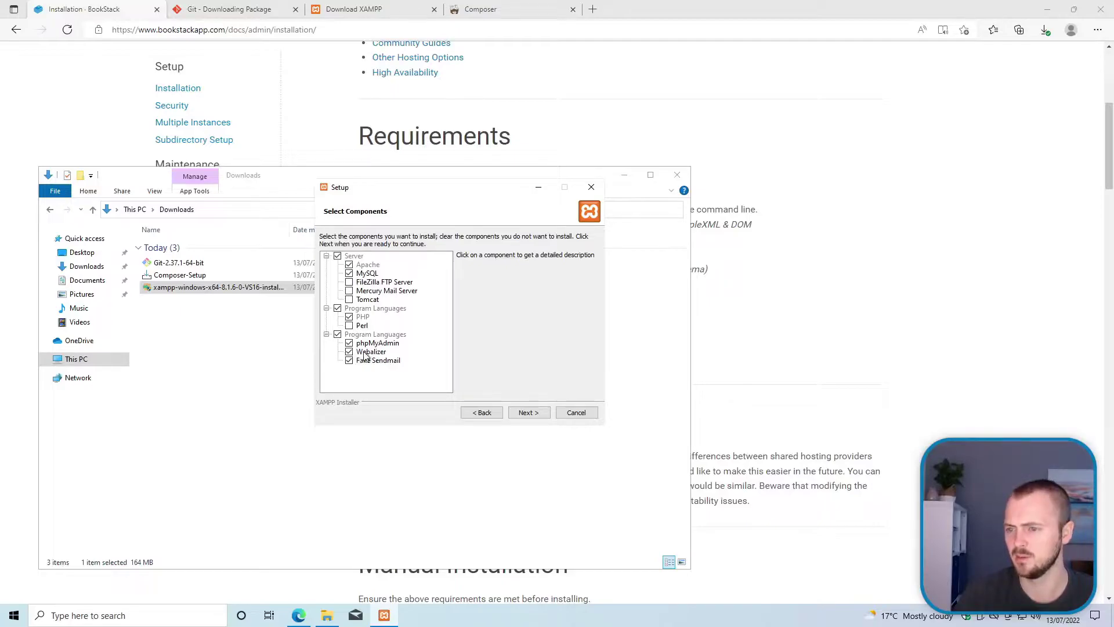
left_click(349, 351)
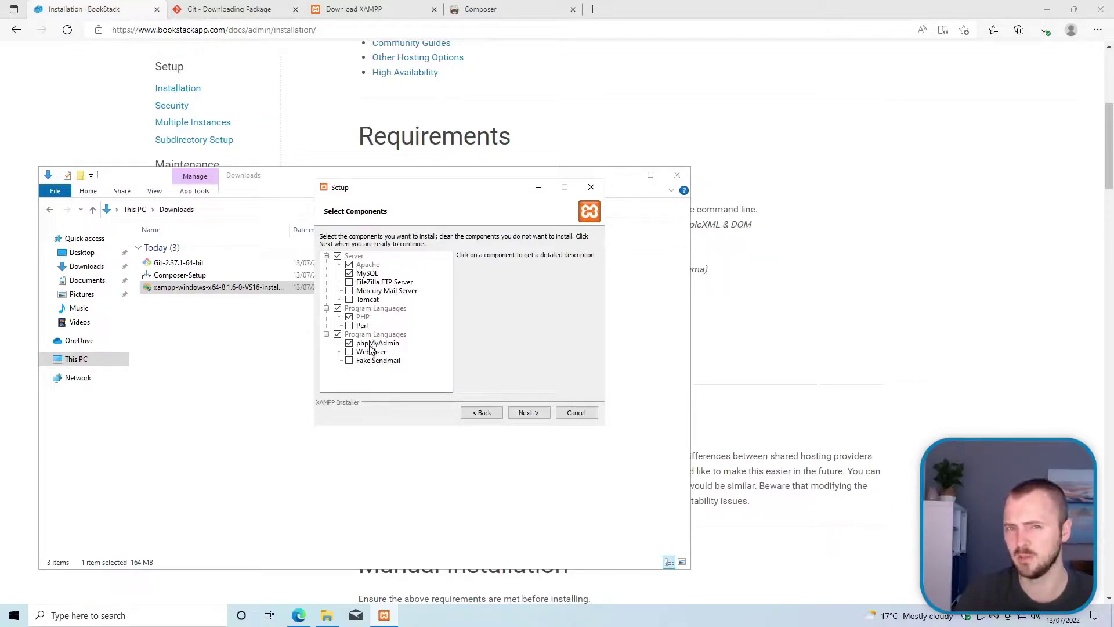
left_click(528, 412)
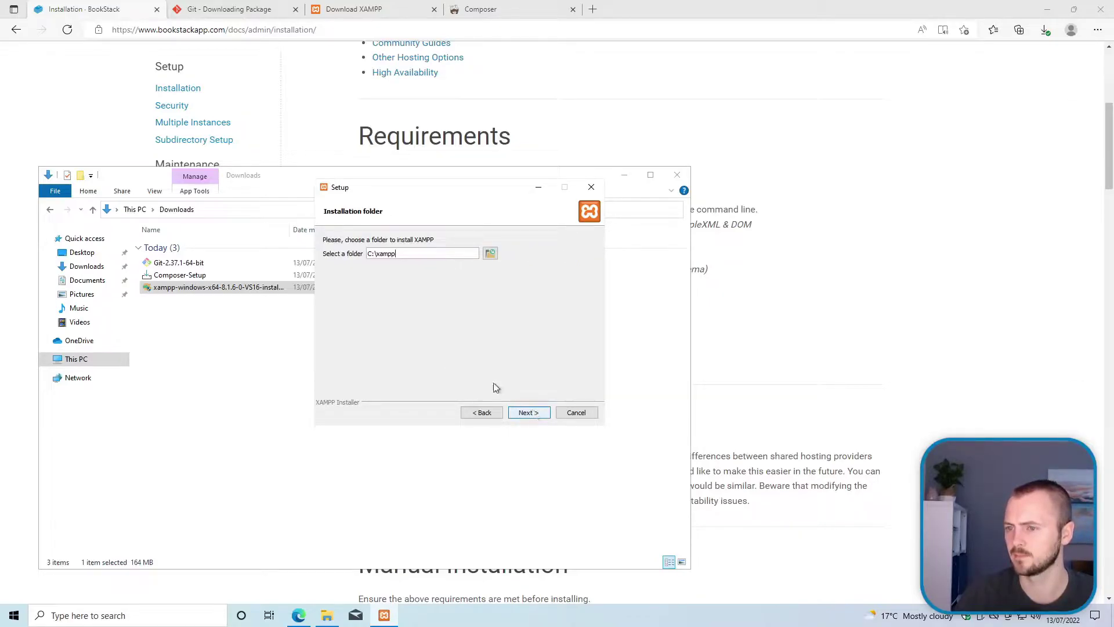
Step: Install XAMPP to C:\xampp in English with Bitnami info unticked, then close the finished wizard
left_click_drag(406, 255, 352, 251)
left_click(403, 255)
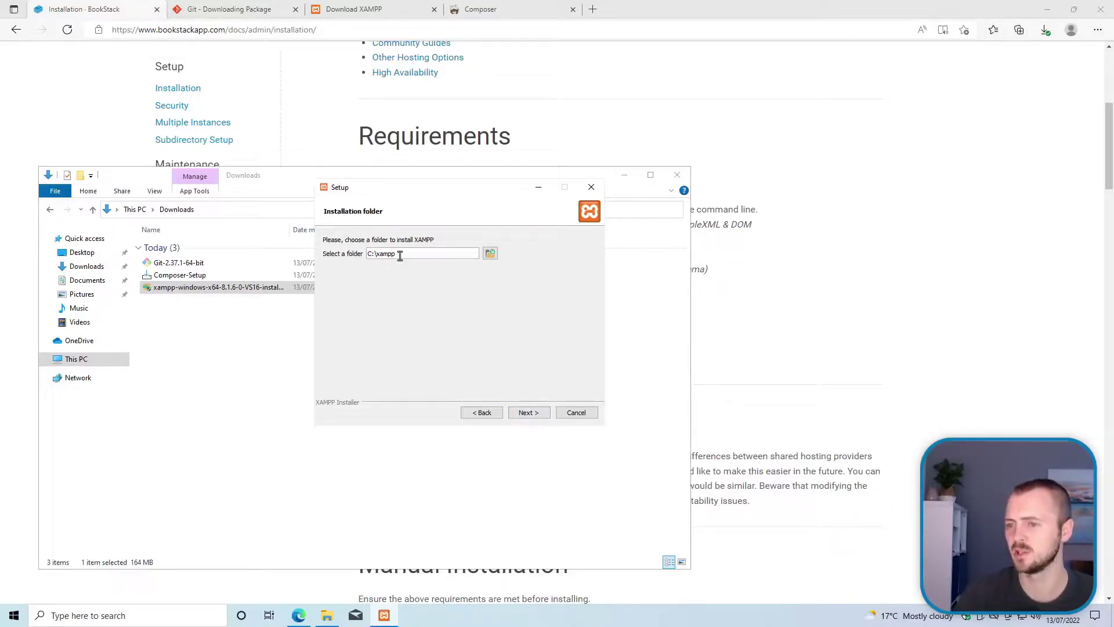
left_click(535, 411)
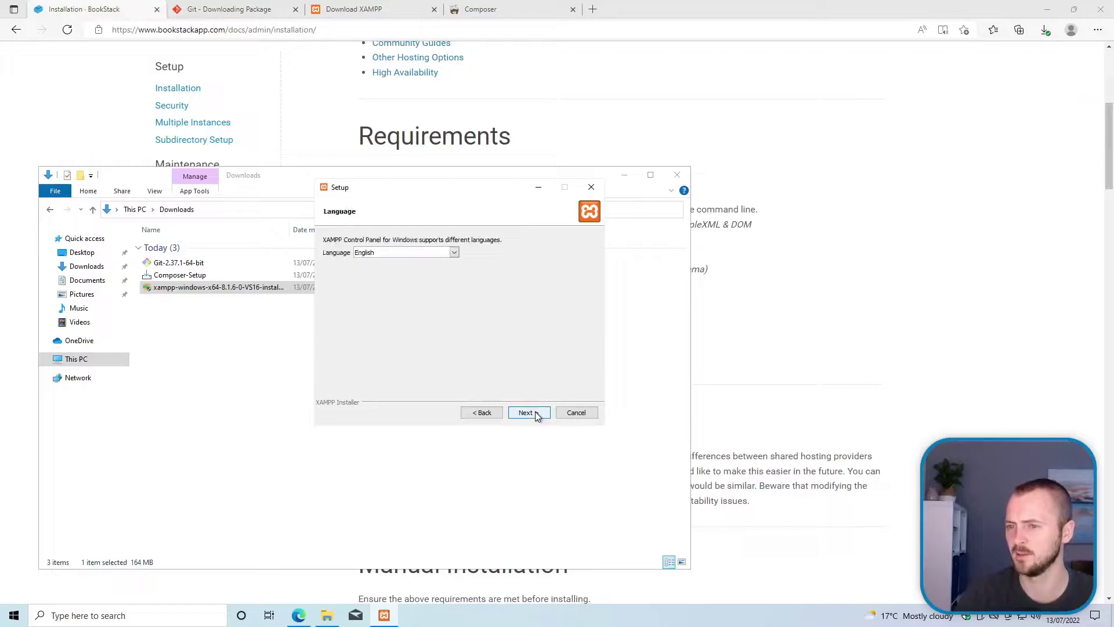
left_click(535, 411)
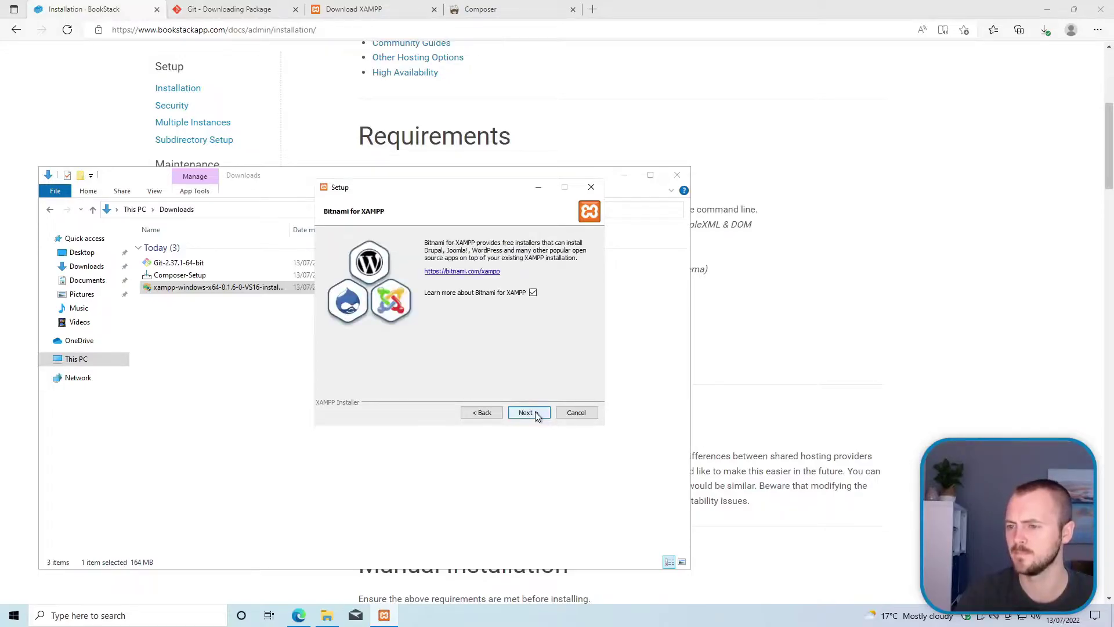
left_click(532, 293)
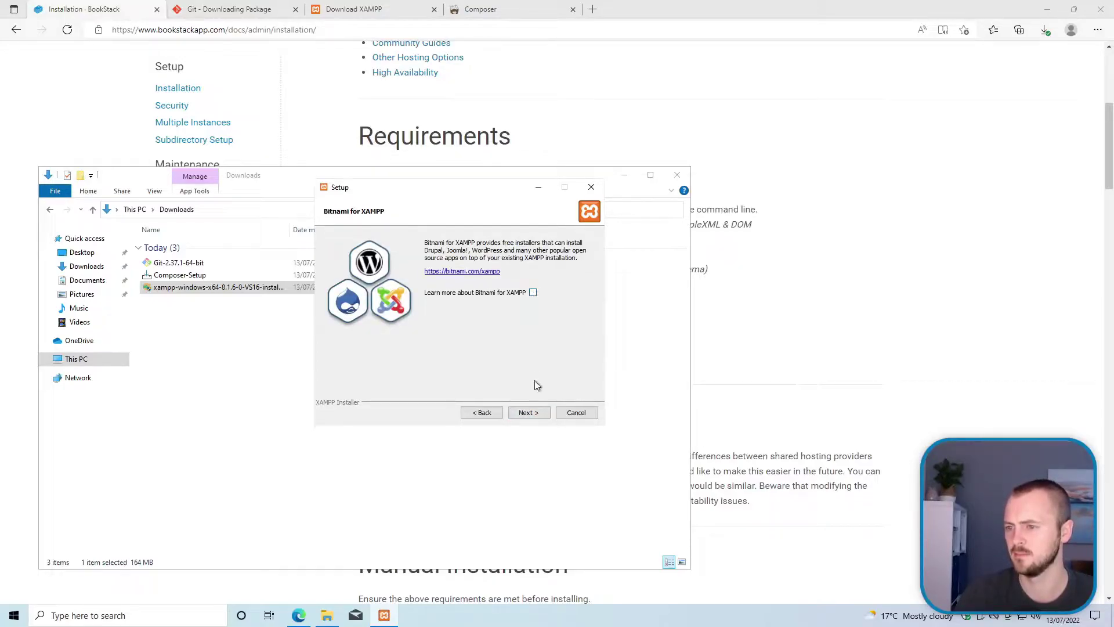
left_click(535, 412)
left_click(535, 413)
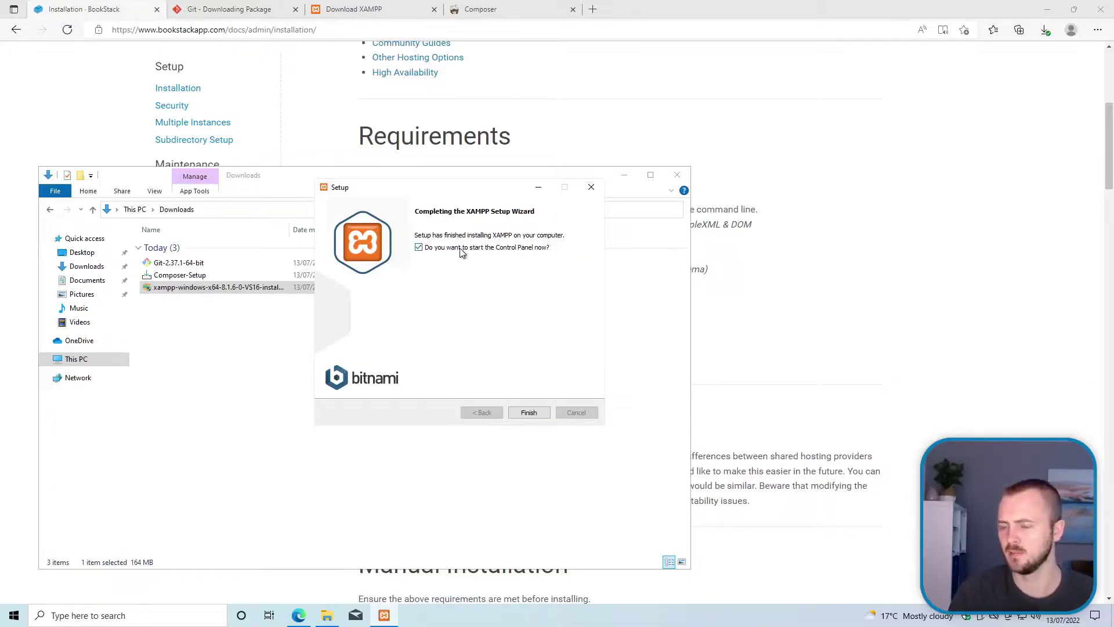
left_click(528, 412)
Step: Launch Composer-Setup for all users with the standard installation type
left_click(268, 359)
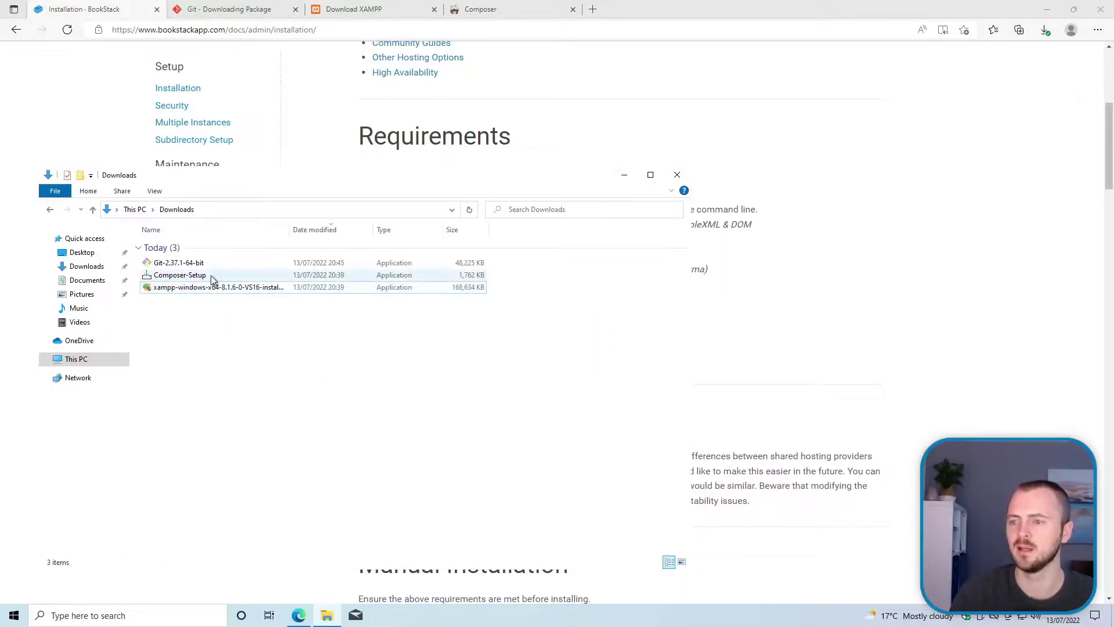
double_click(212, 277)
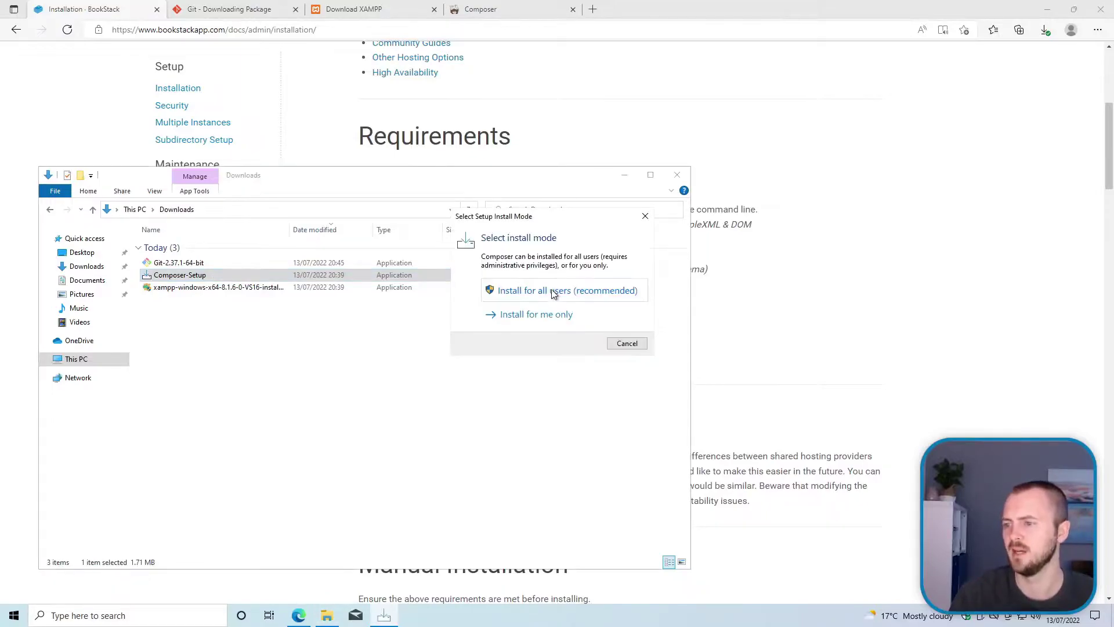
left_click(551, 291)
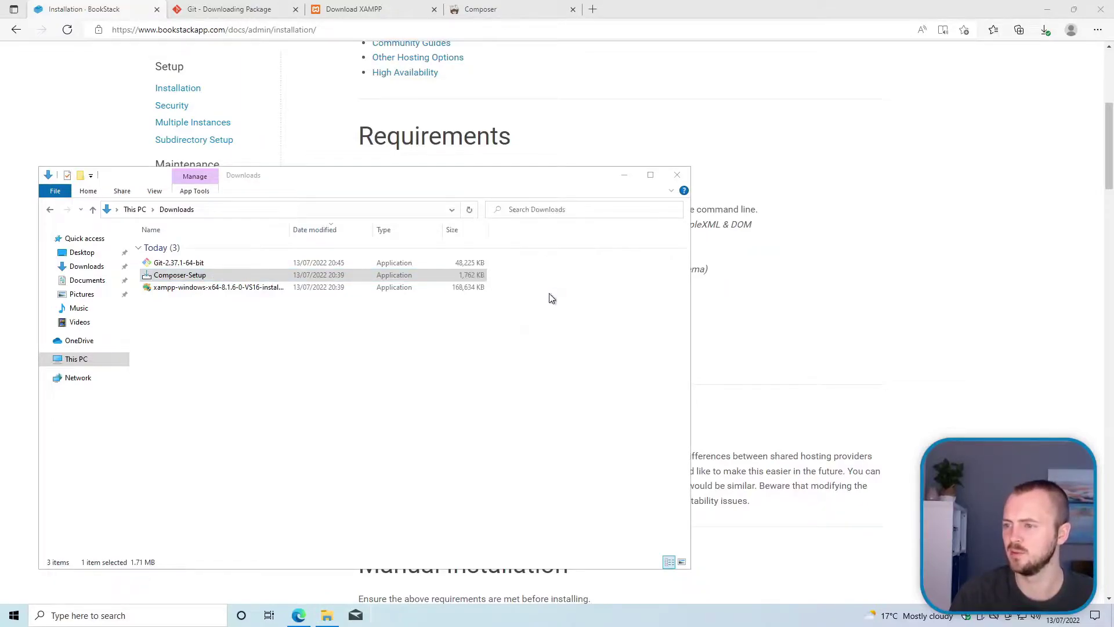
left_click(514, 387)
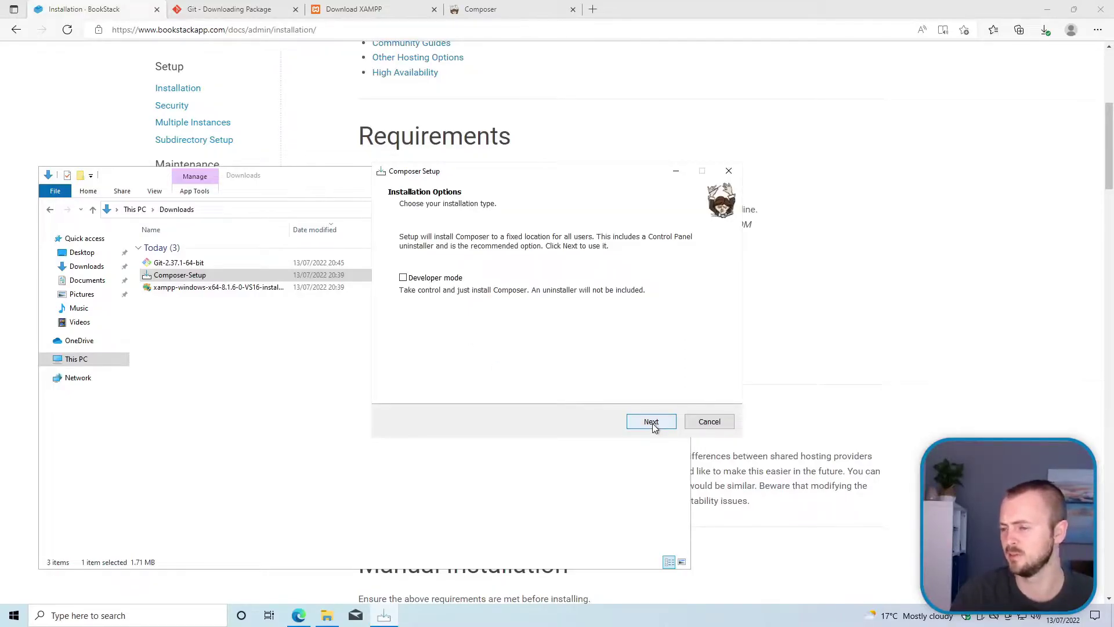
left_click(651, 422)
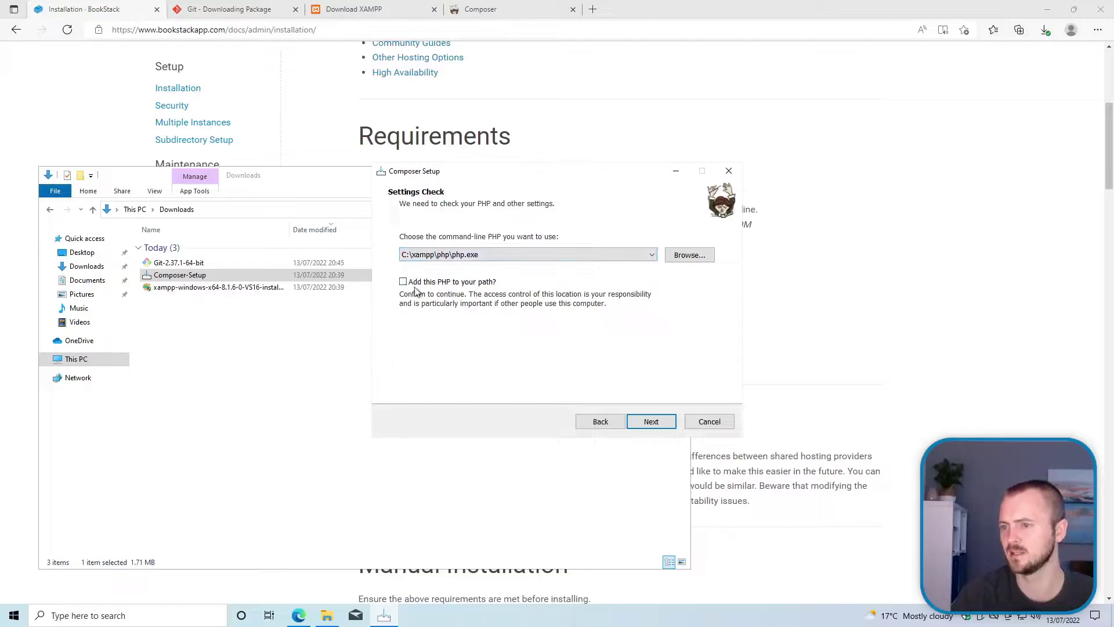
Step: Add C:\xampp\php\php.exe to the path, skip the proxy, install Composer and finish
left_click(477, 285)
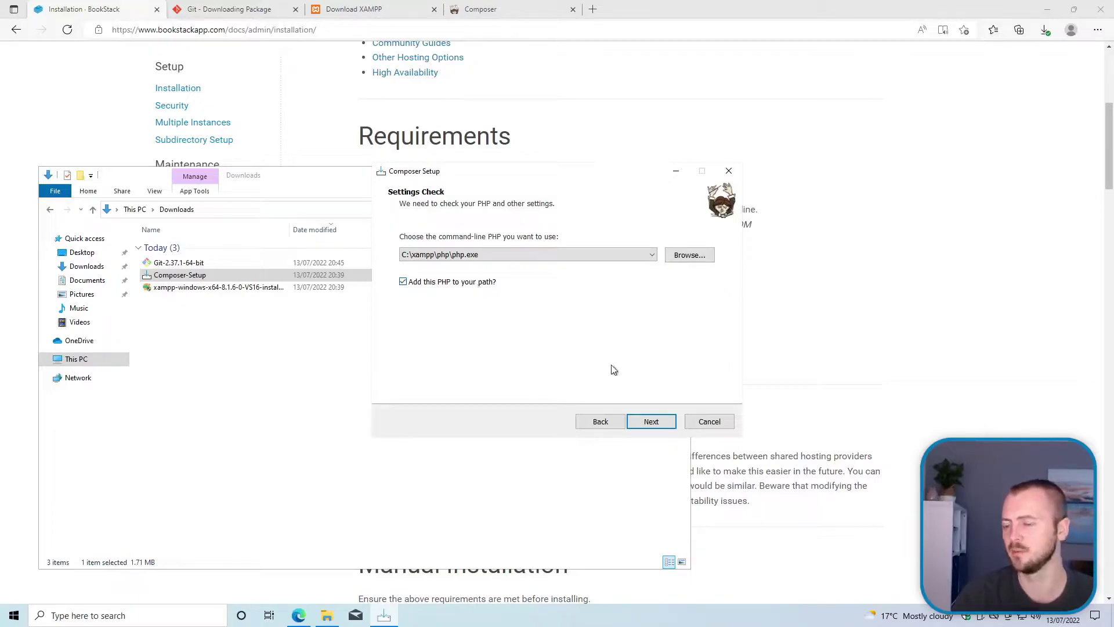
left_click(649, 423)
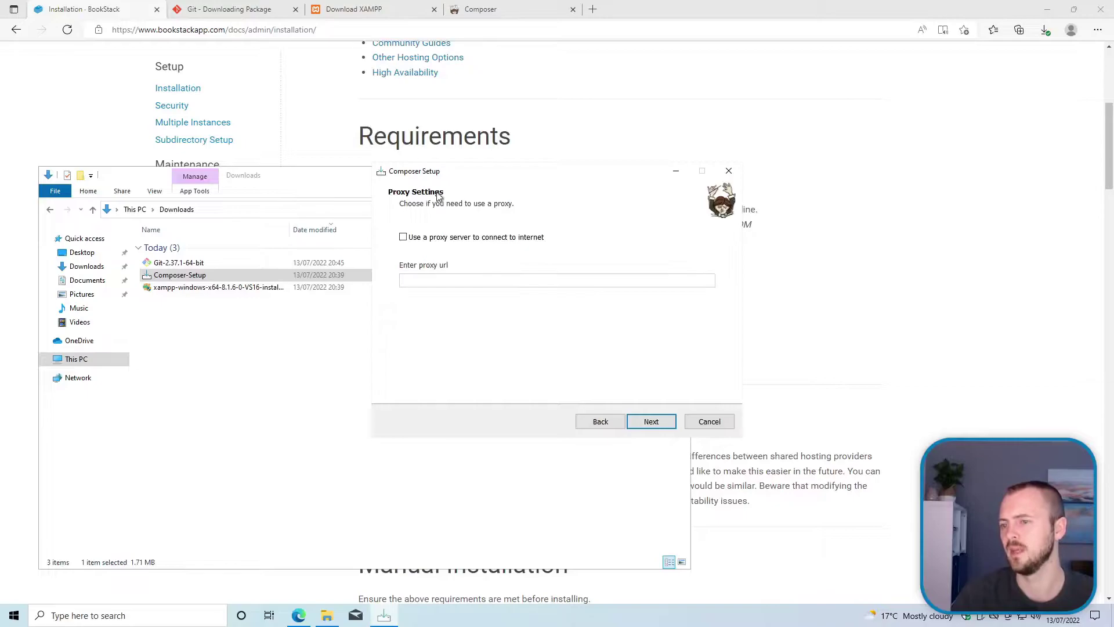
left_click(648, 423)
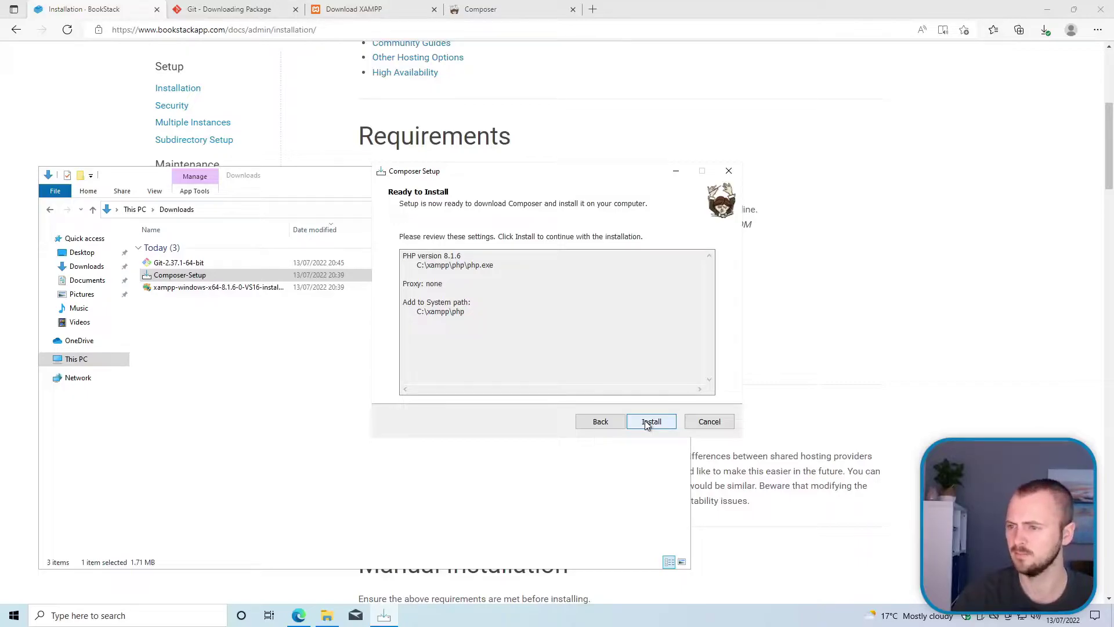
left_click(648, 422)
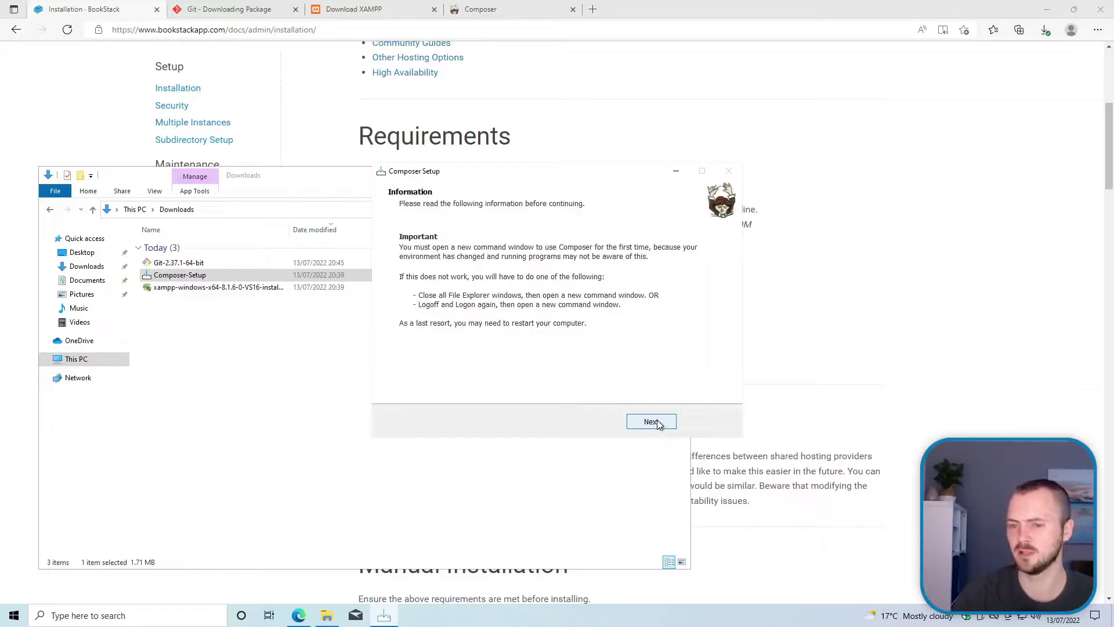
left_click(652, 422)
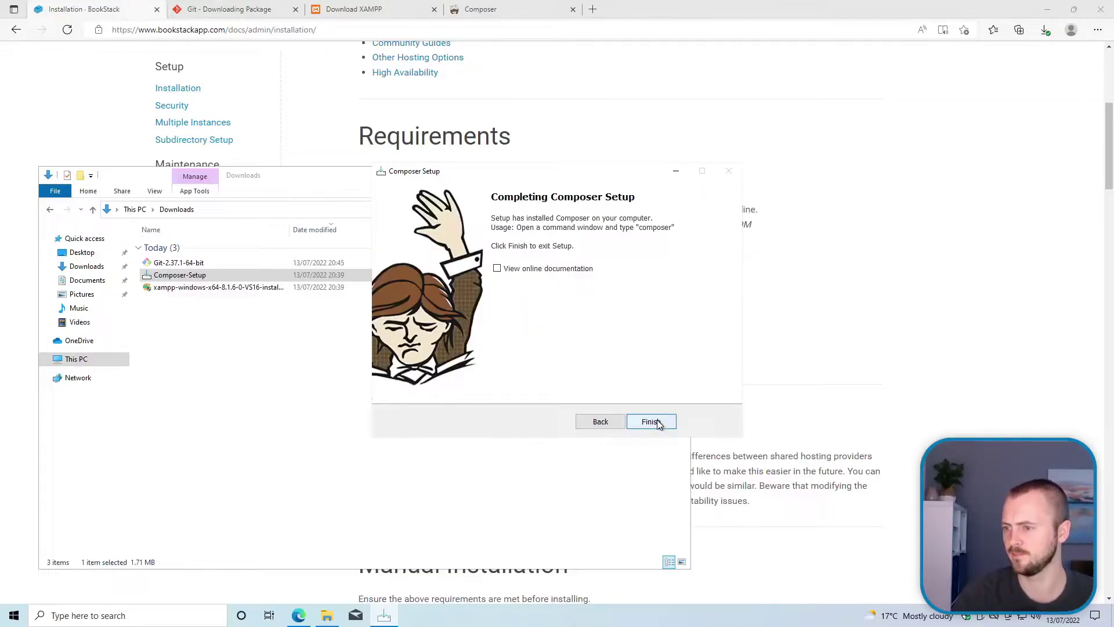
left_click(652, 422)
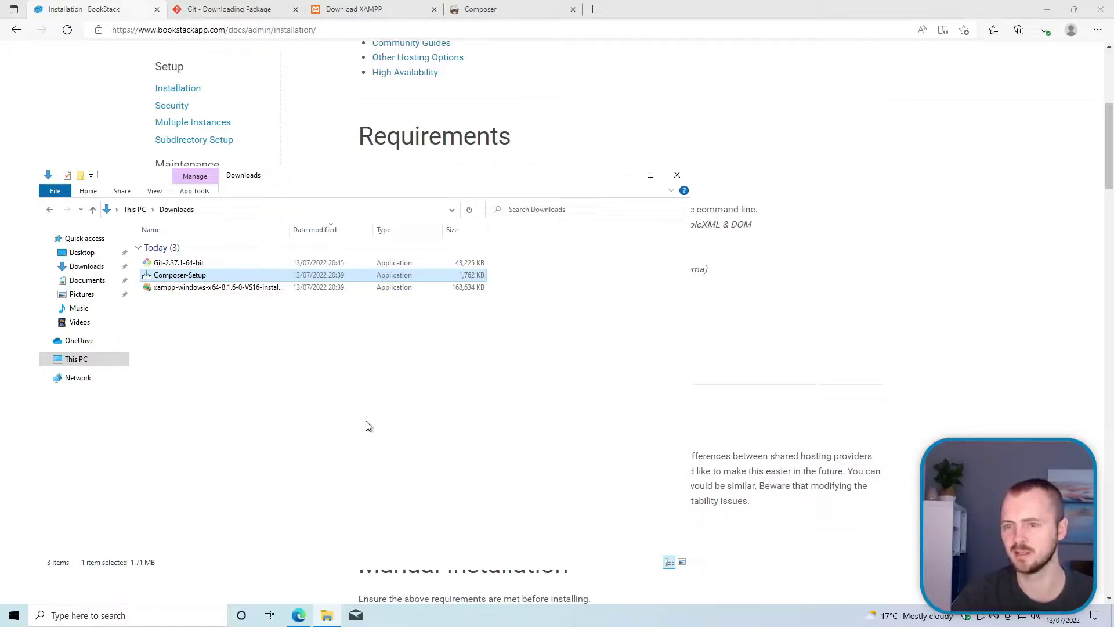
Step: Launch XAMPP Control Panel from a Start search for 'xam' and reposition its window
left_click(90, 615)
type("xam")
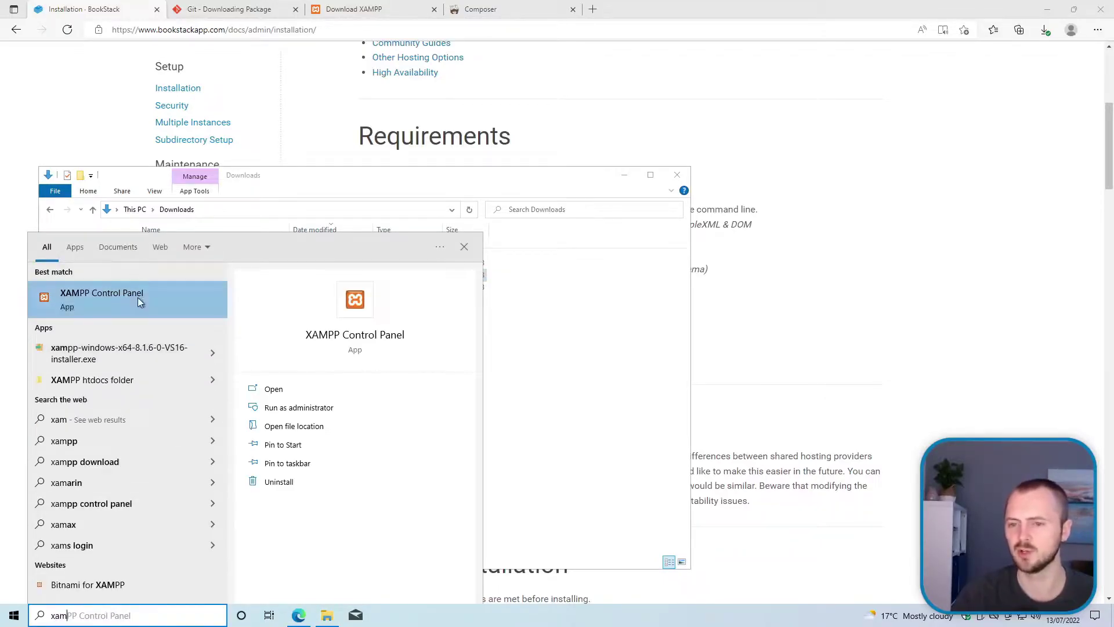
left_click(95, 294)
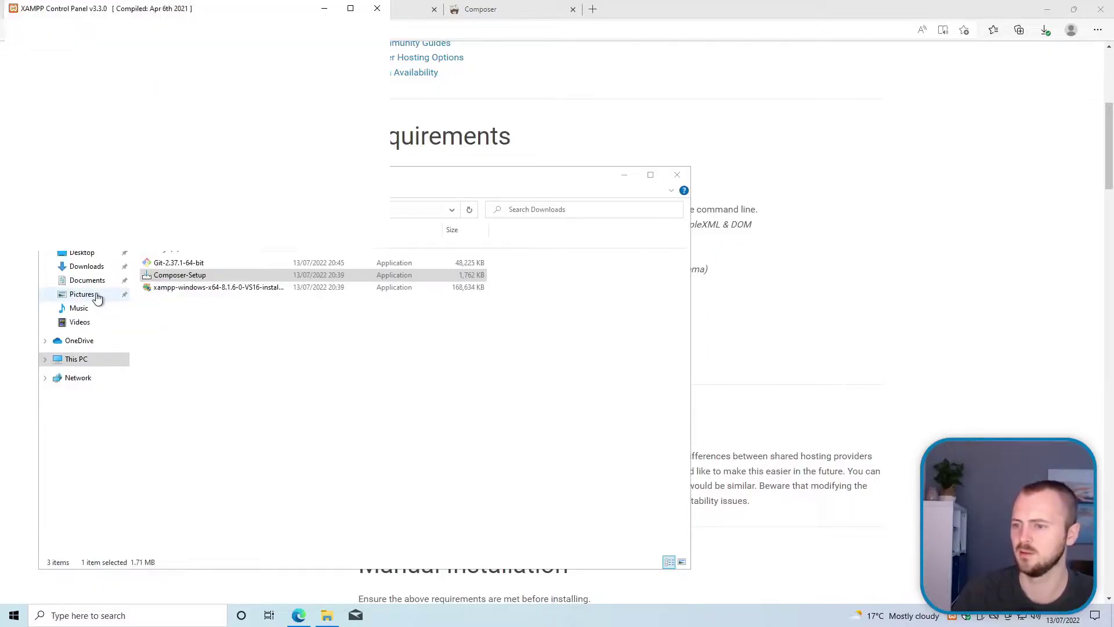
right_click(382, 618)
left_click_drag(192, 12, 198, 107)
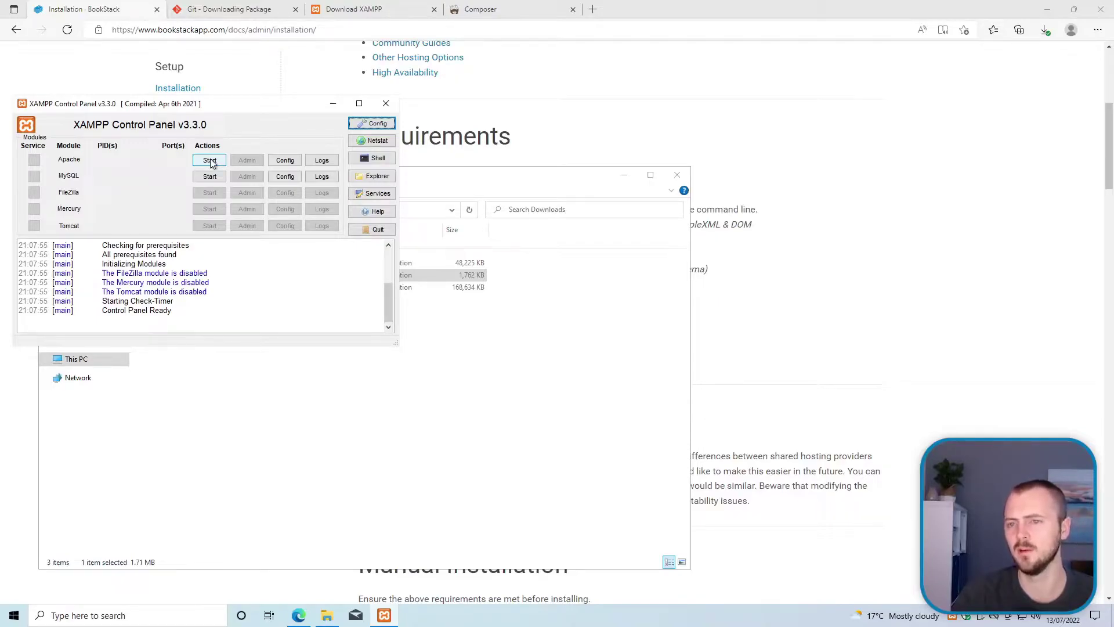
Step: Start Apache and allow it through the firewall on private networks only, not public
left_click(210, 160)
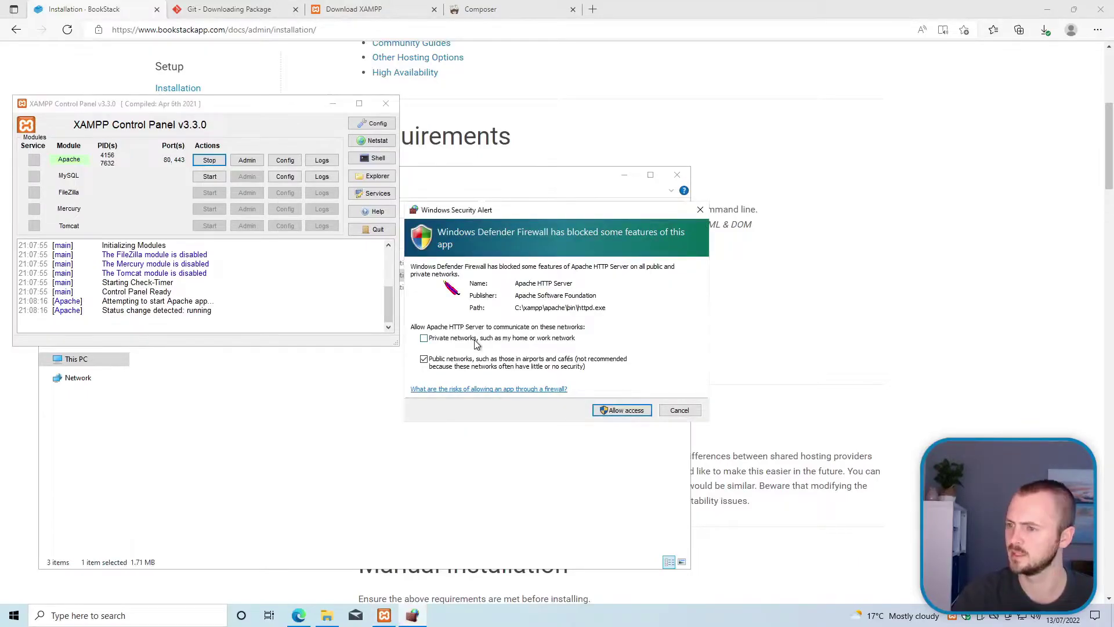
left_click(510, 366)
left_click(505, 342)
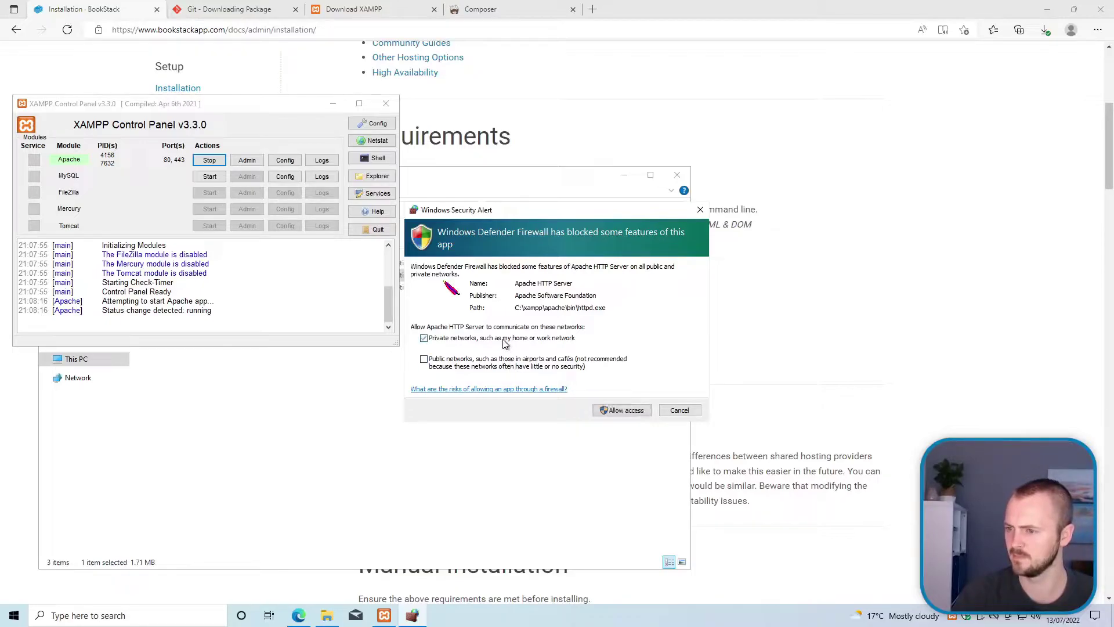
left_click(629, 409)
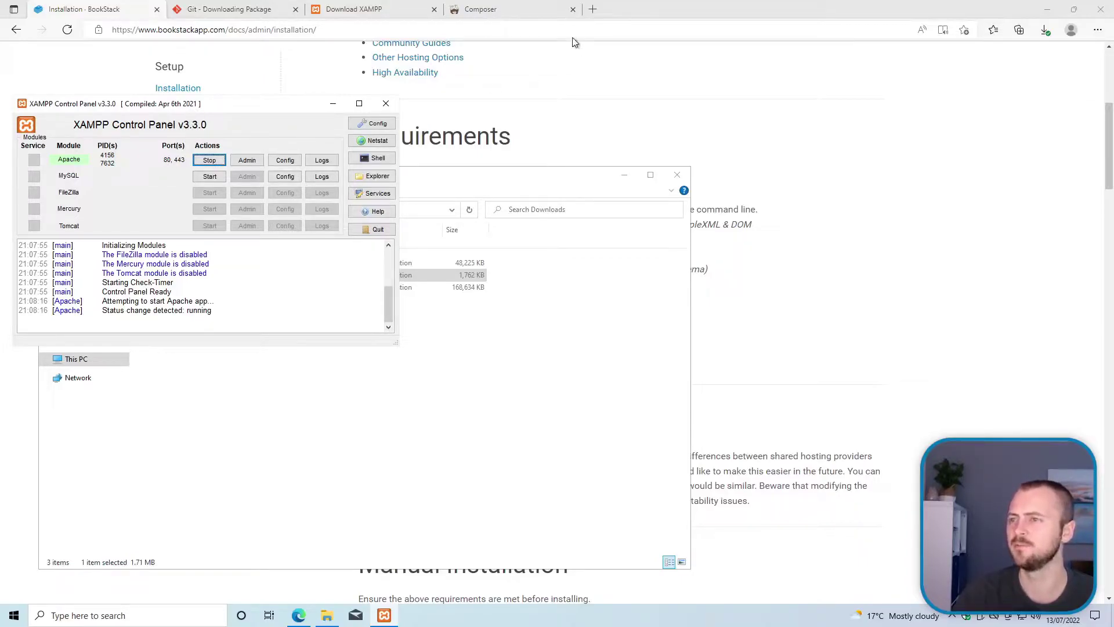
left_click(593, 10)
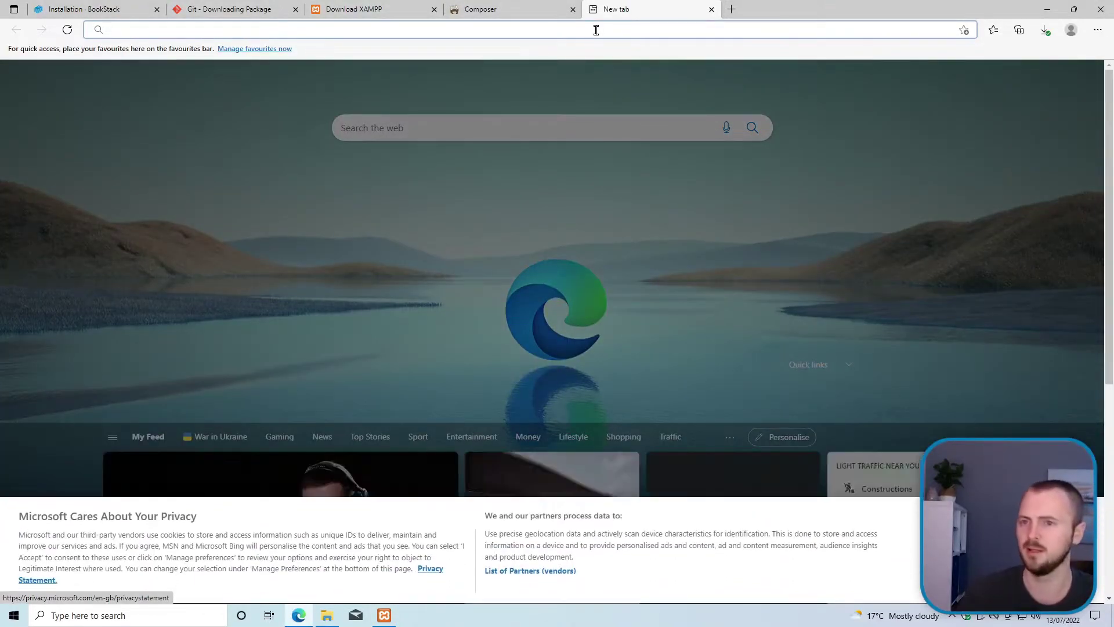
type("localhost:")
key("BackSpace")
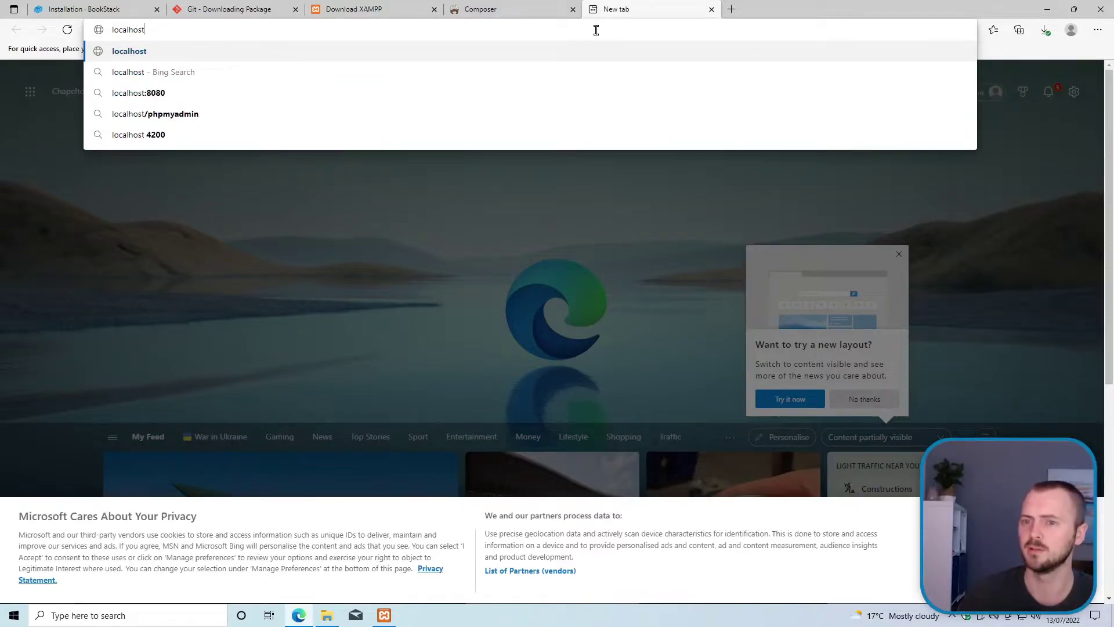
key("Return")
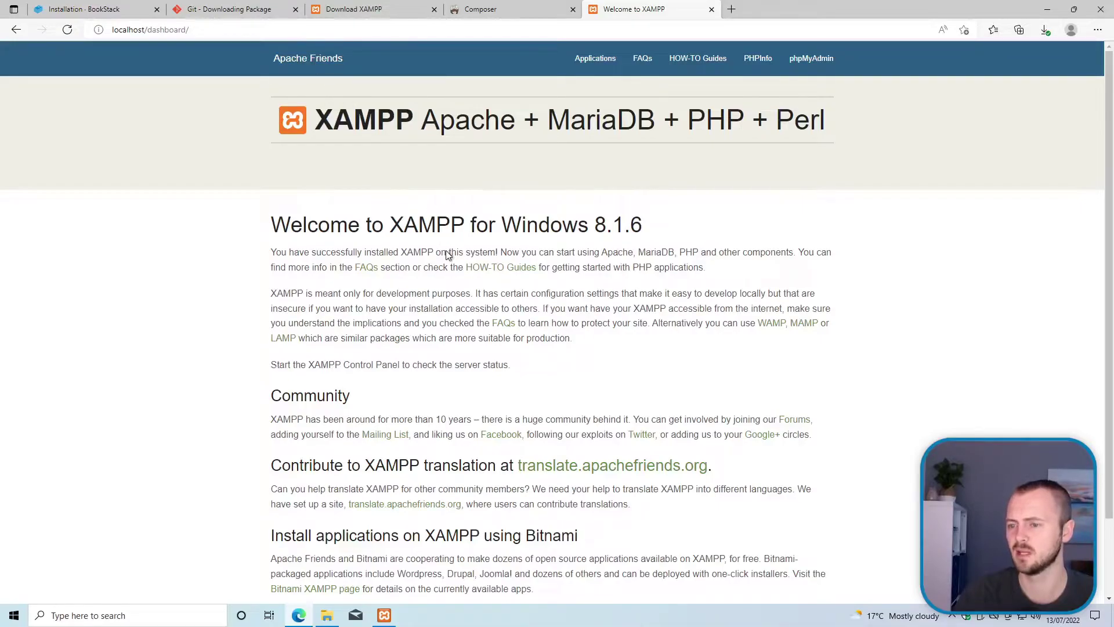
scroll(447, 256, "down", 2)
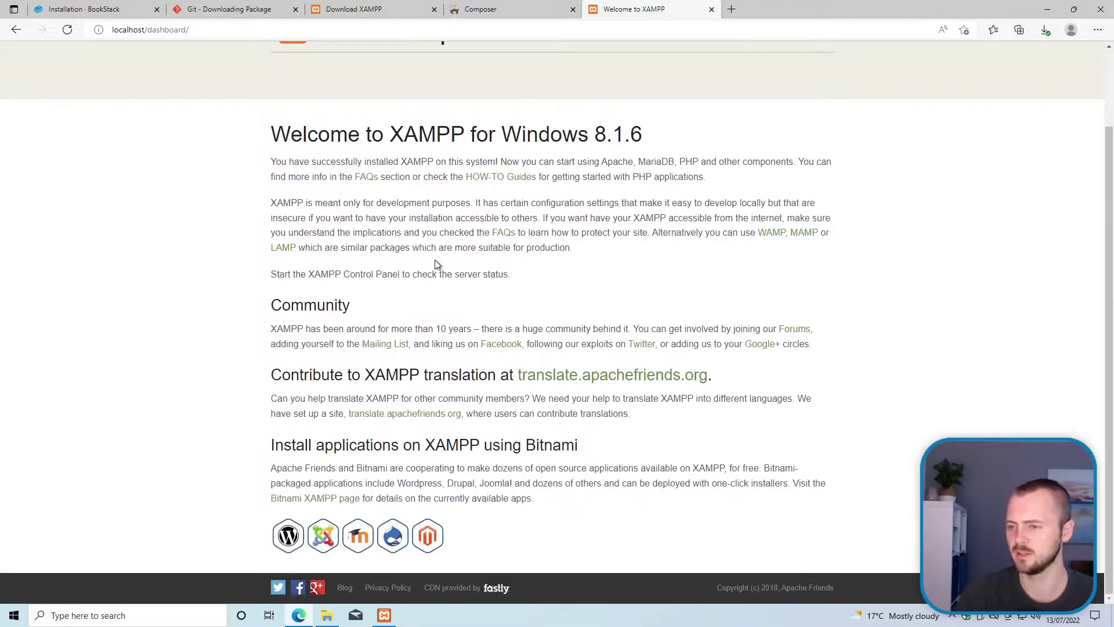
scroll(435, 263, "up", 2)
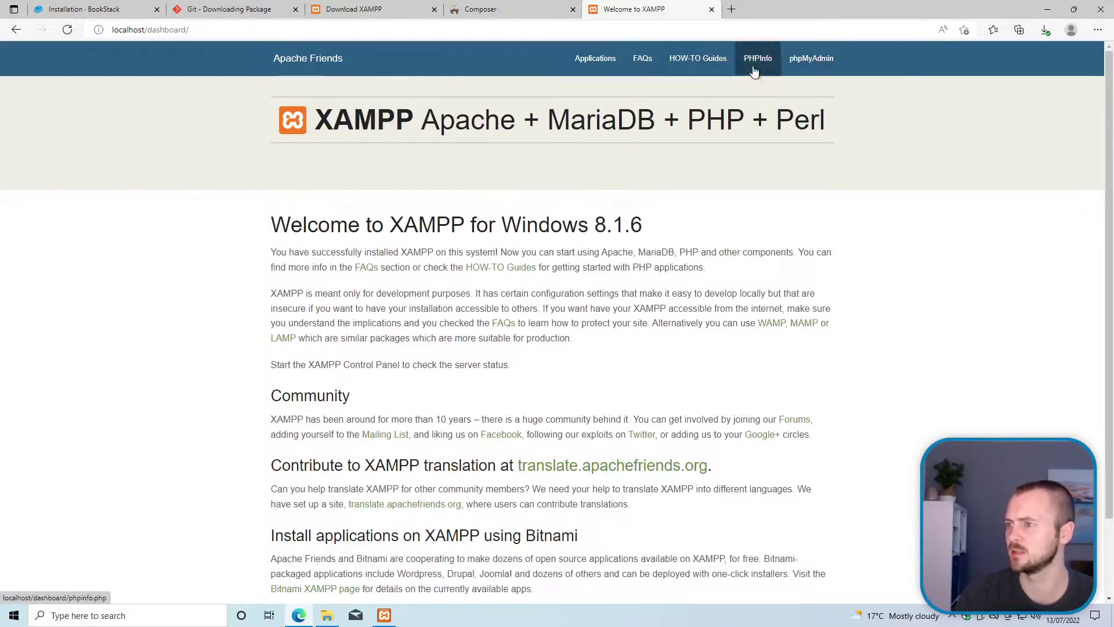
Step: Try opening phpMyAdmin from the XAMPP dashboard, then bring XAMPP Control Panel forward
left_click(812, 60)
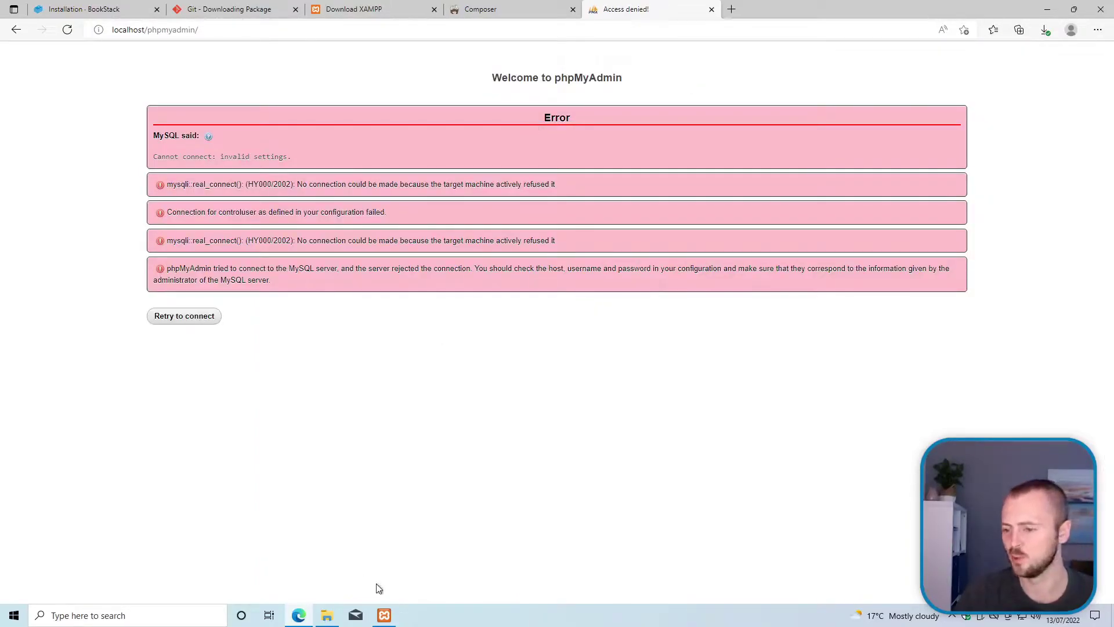
mouse_move(394, 618)
left_click(394, 594)
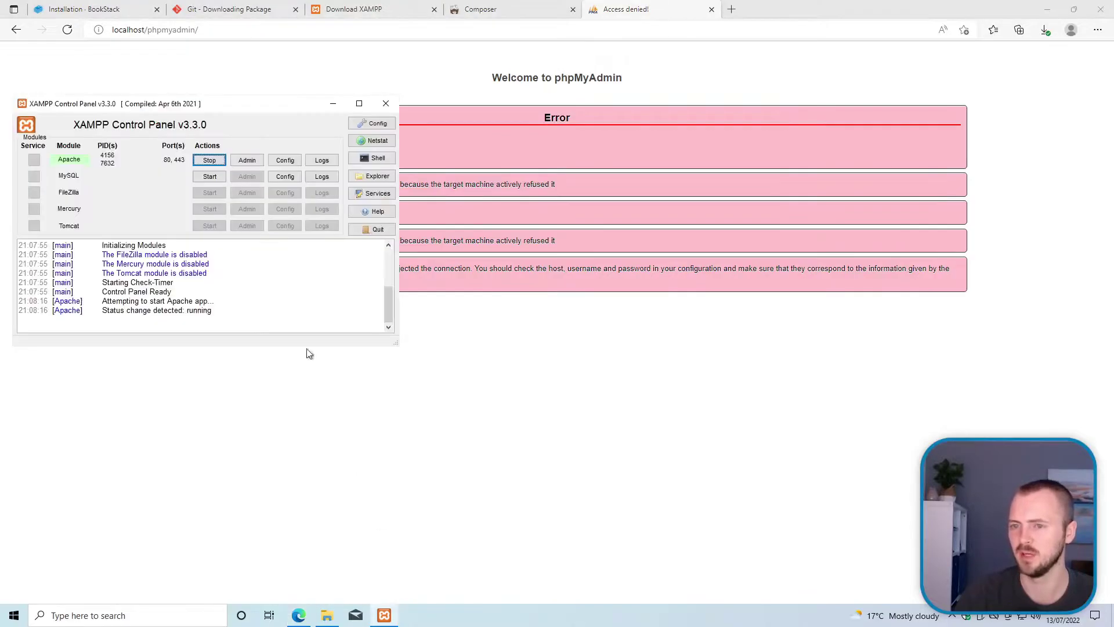
Step: Start MySQL and allow it through the firewall on private networks only
left_click(211, 176)
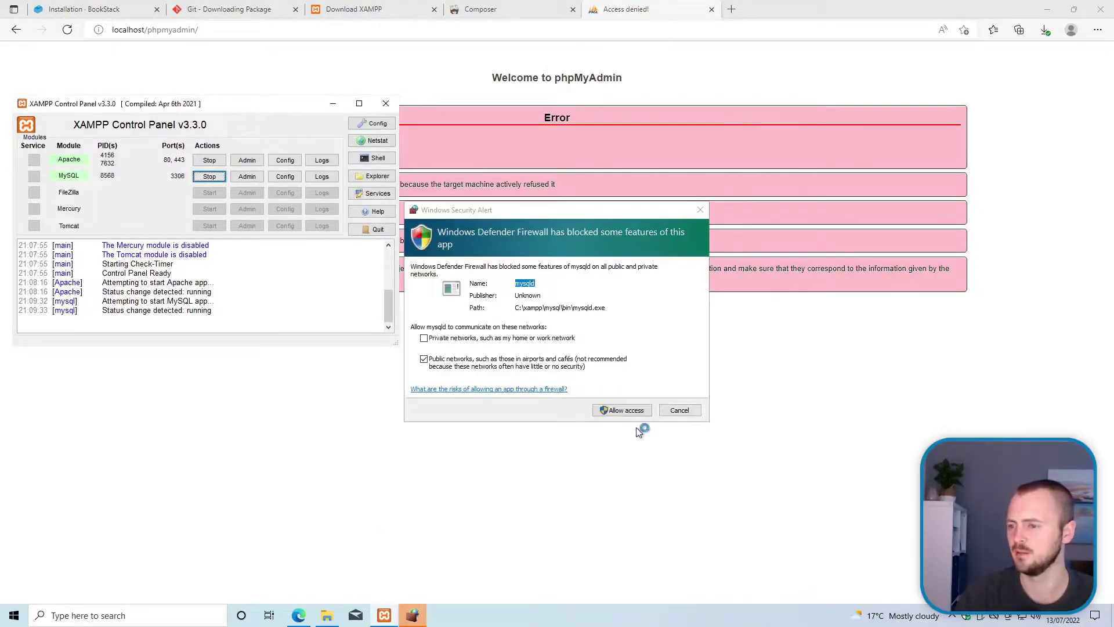
left_click(480, 366)
left_click(474, 337)
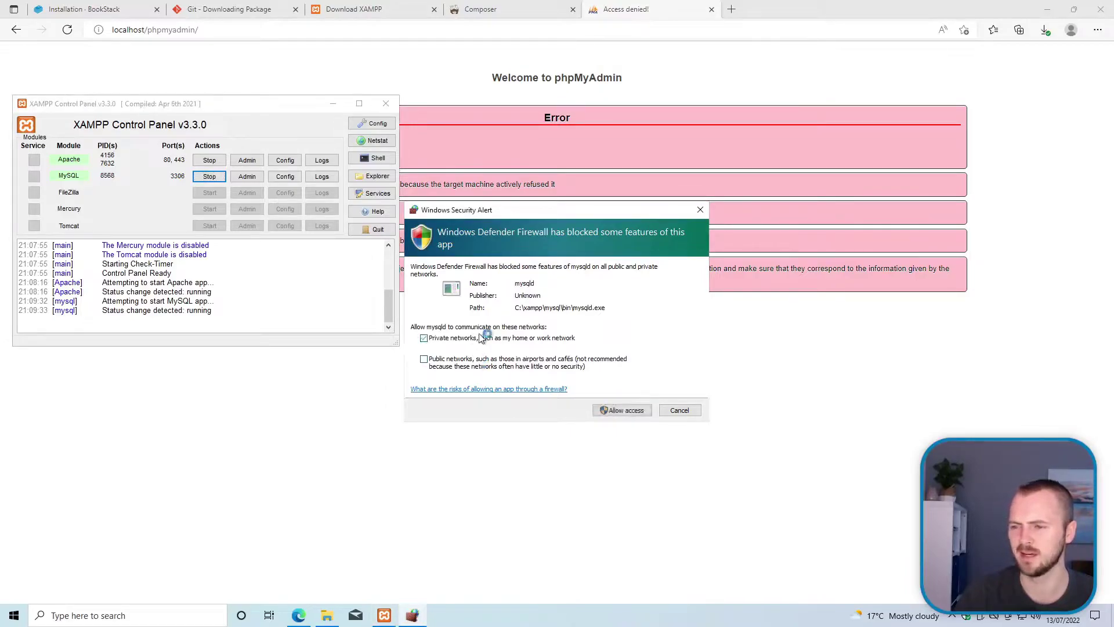
left_click(622, 410)
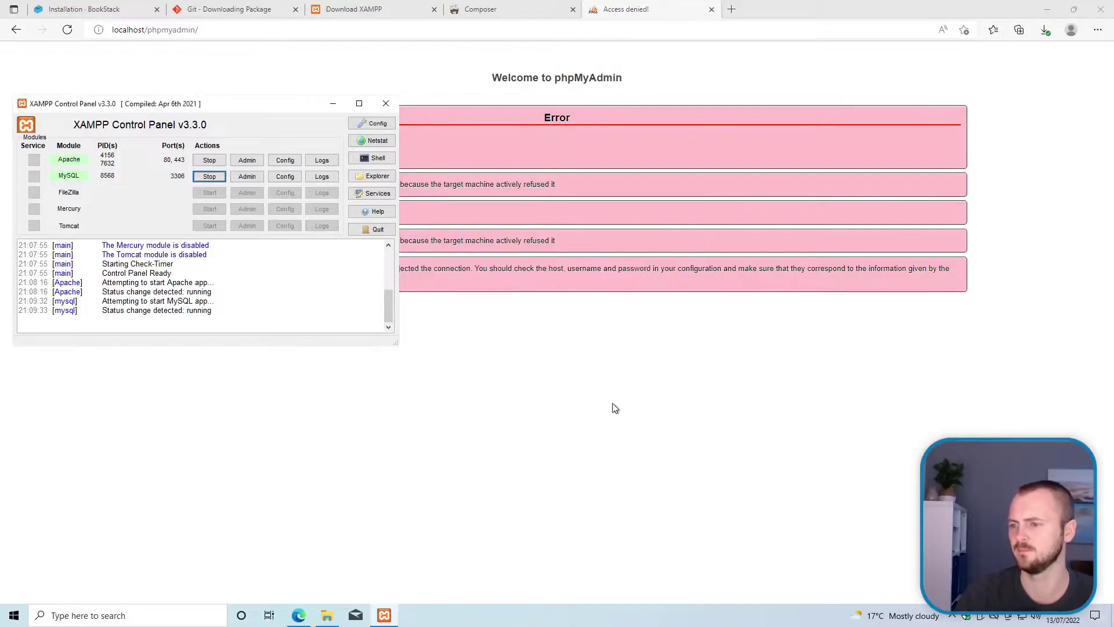
left_click(505, 380)
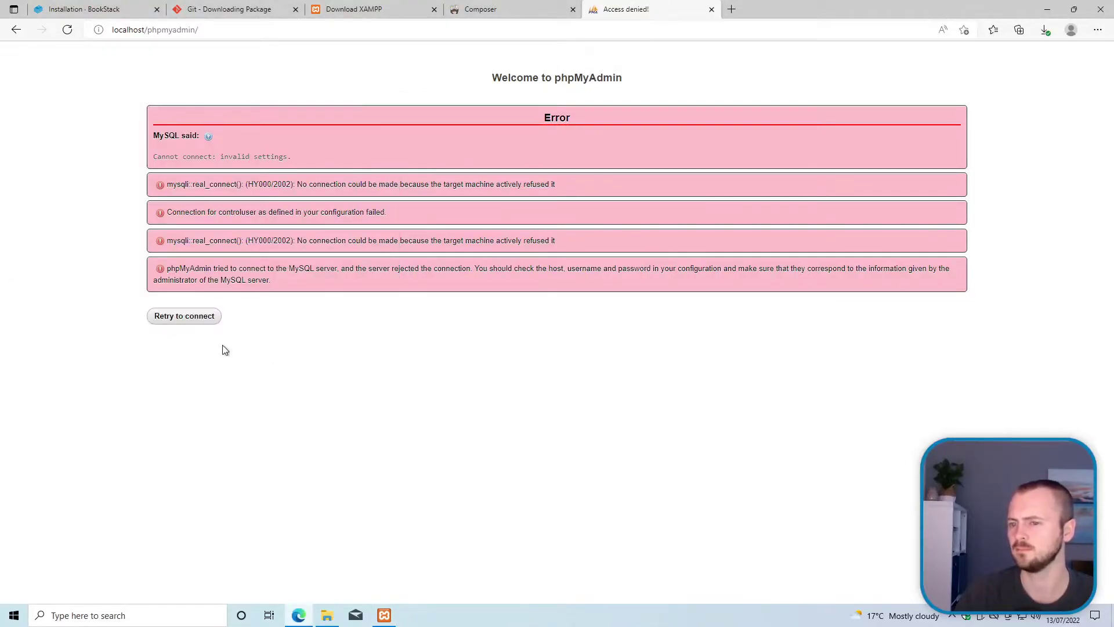
Step: Retry phpMyAdmin so it connects to MariaDB on 127.0.0.1, then return to localhost/dashboard
left_click(174, 317)
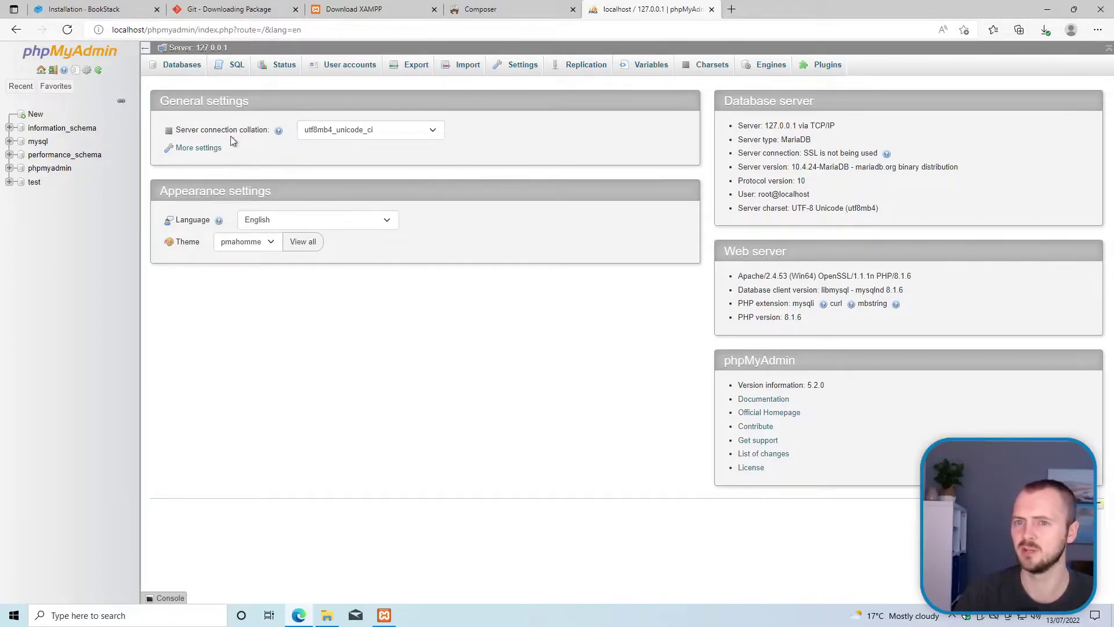
left_click(14, 30)
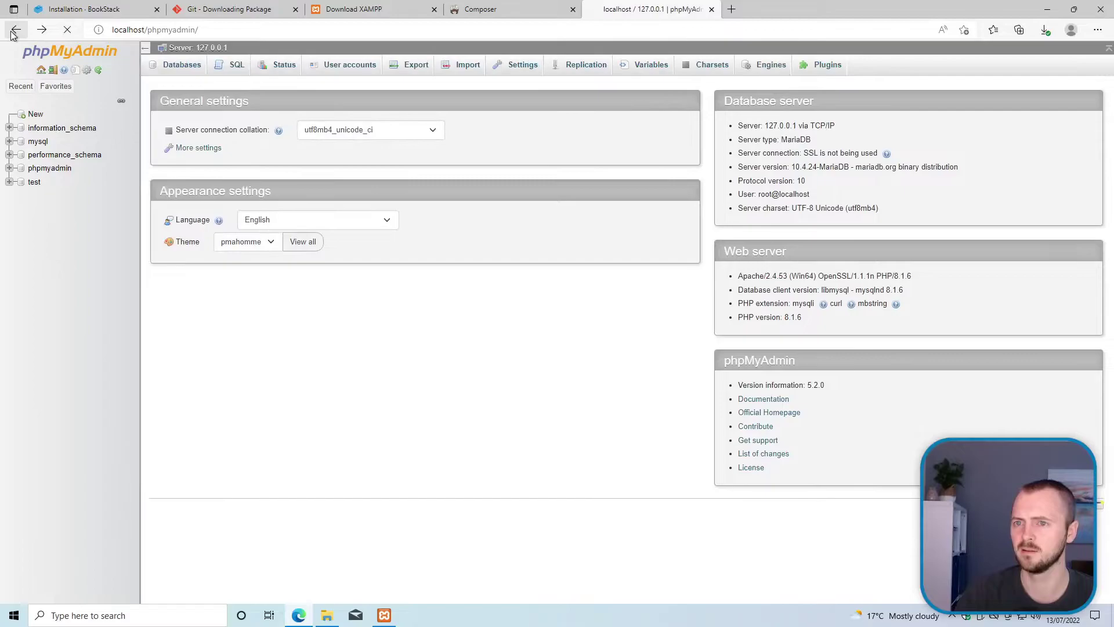
left_click(15, 30)
left_click(42, 31)
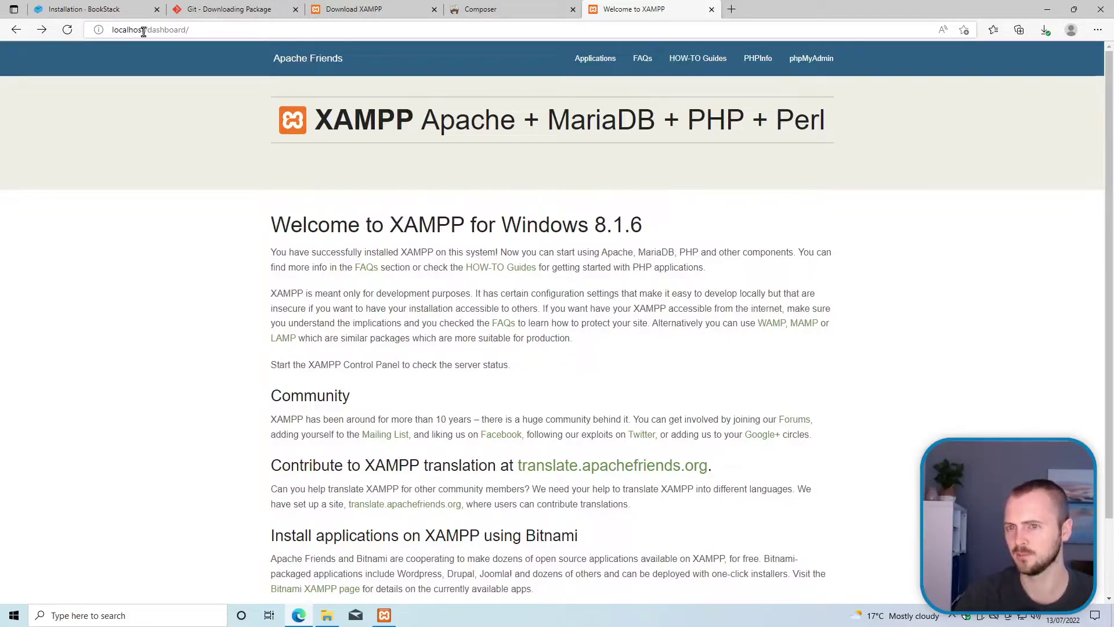
mouse_move(384, 614)
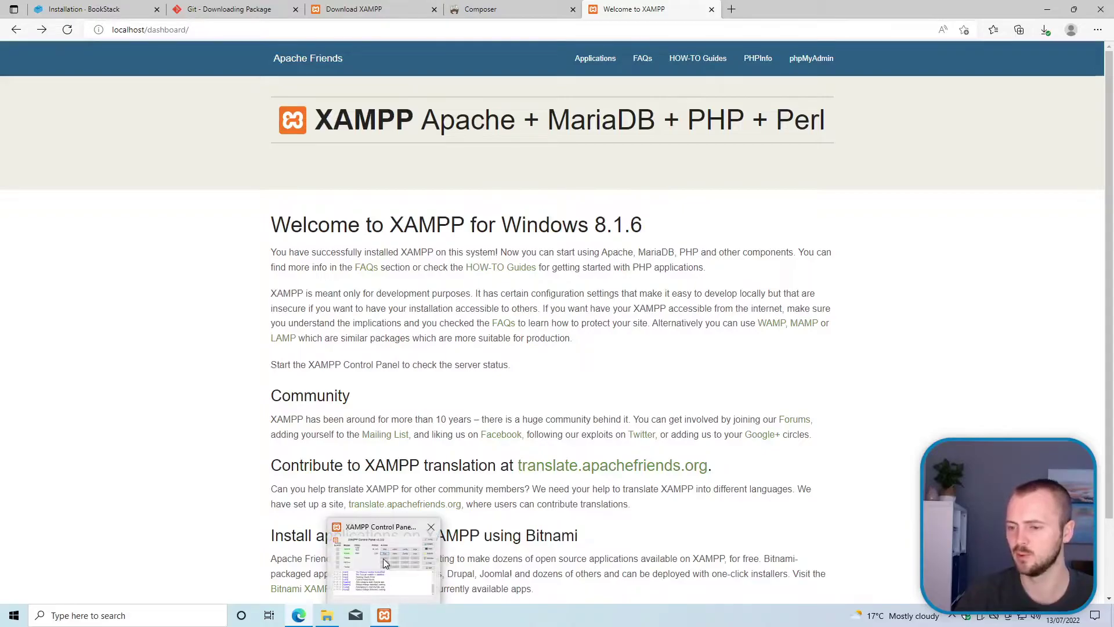
double_click(132, 30)
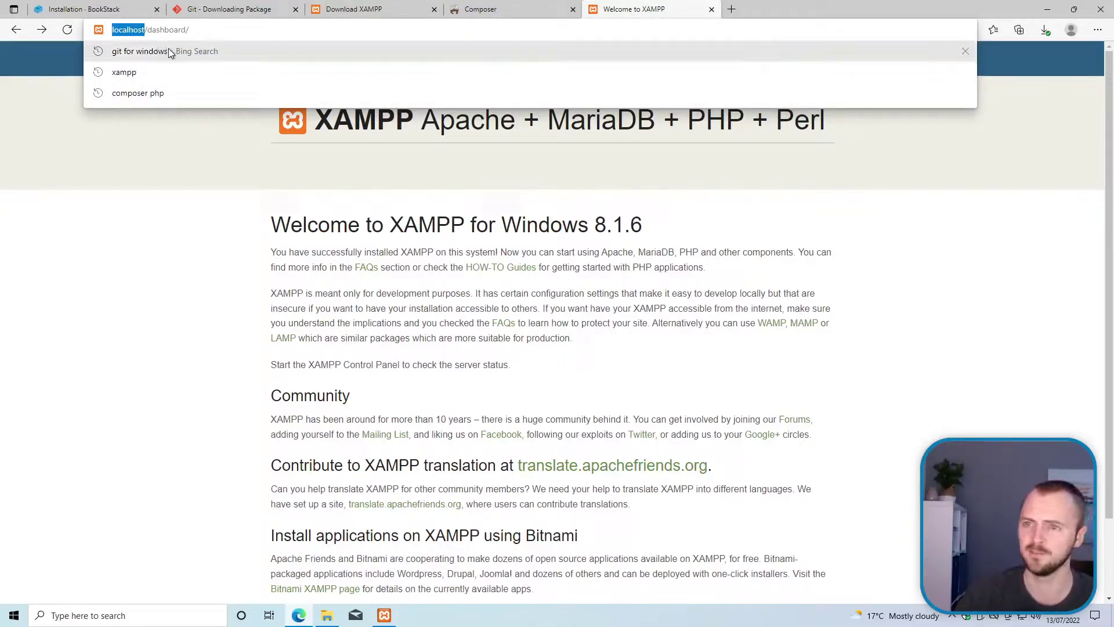
left_click(219, 212)
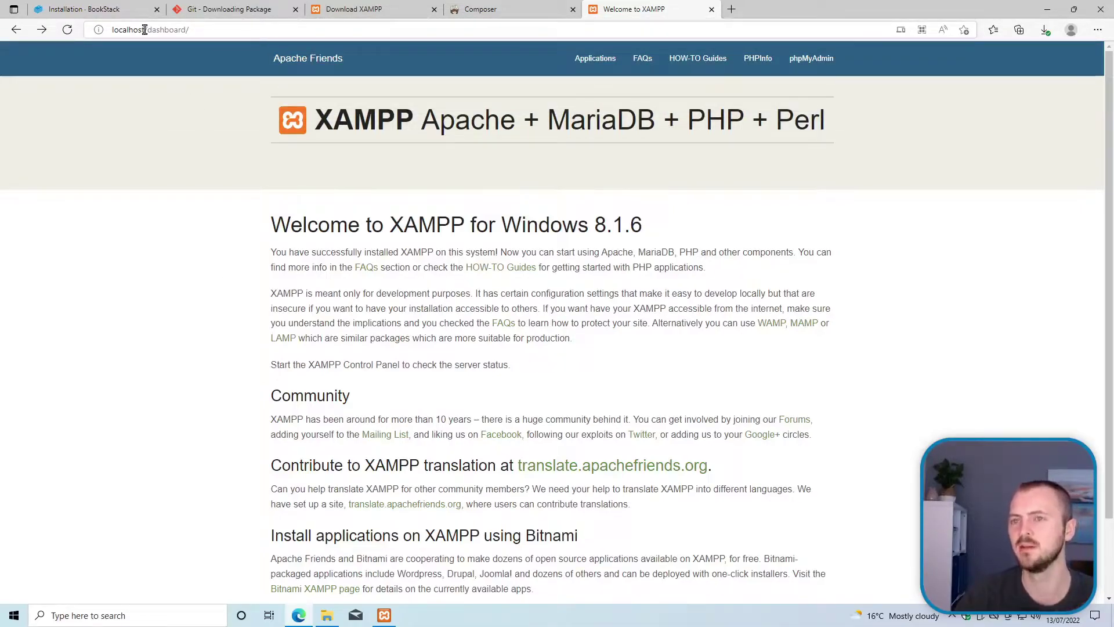
left_click(144, 29)
left_click(145, 30)
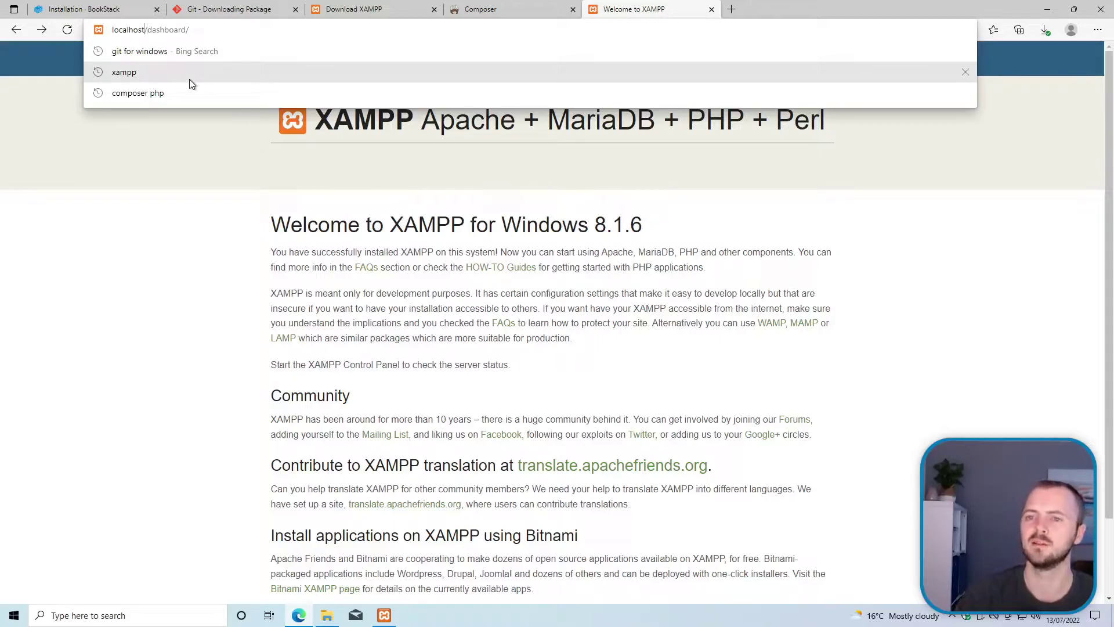
type(":")
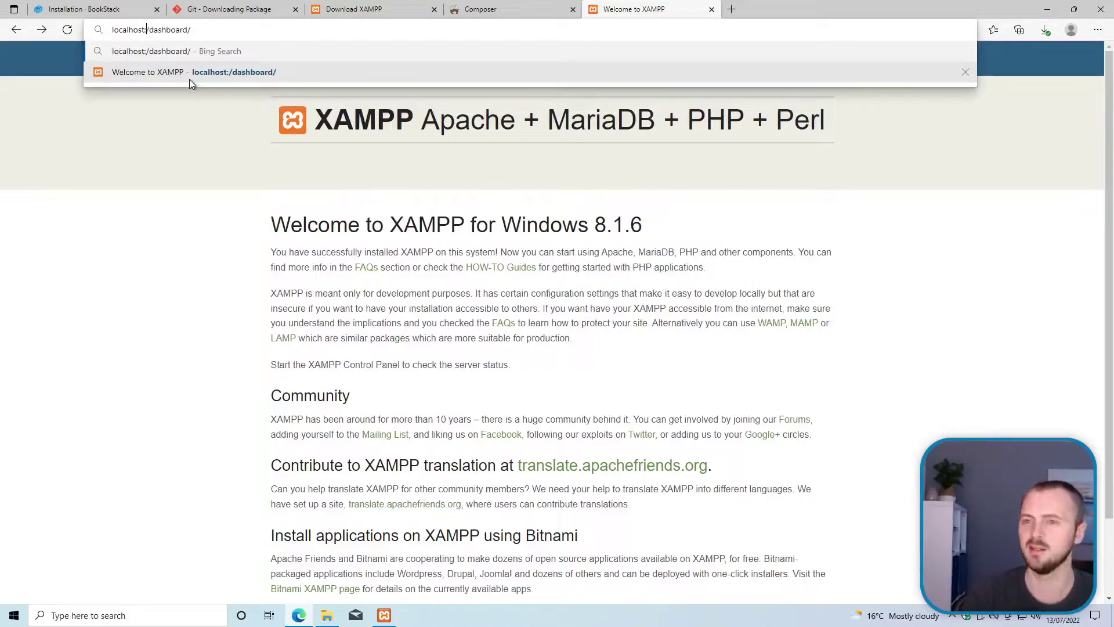
type("8080")
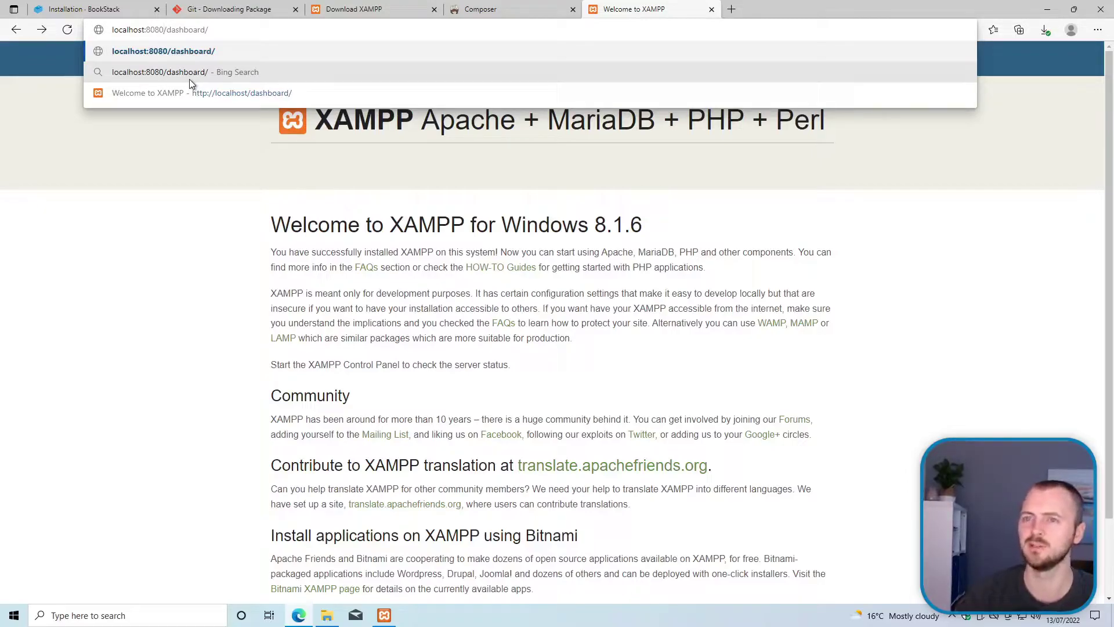
key("shift+Left")
key("shift+Left")
key("shift+Left")
key("shift+Left")
key("shift+Left")
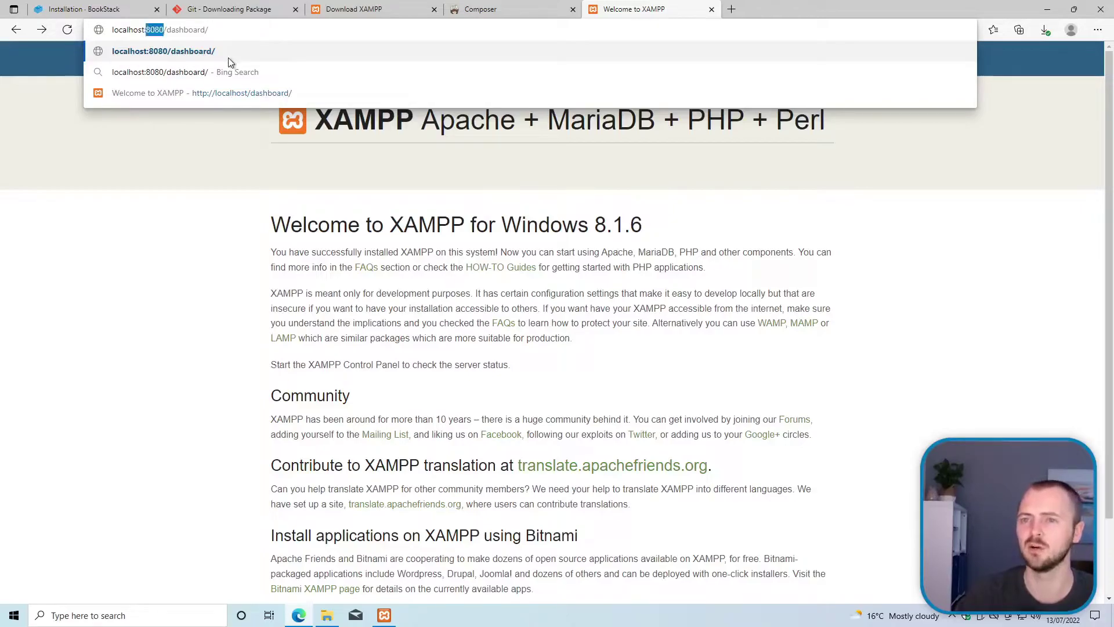
key("BackSpace")
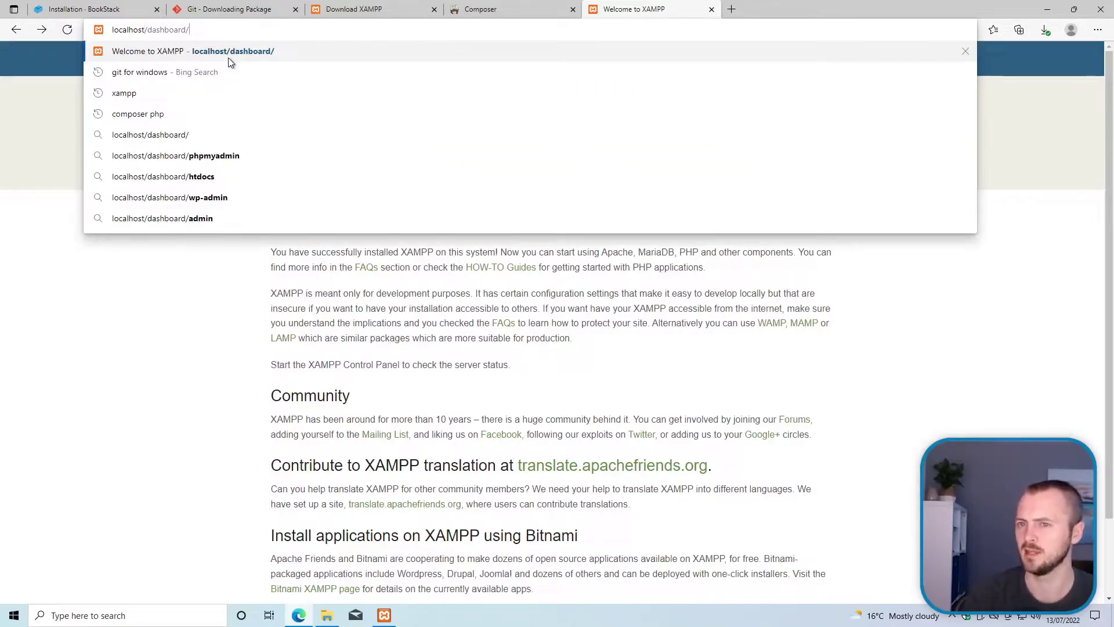
key("Return")
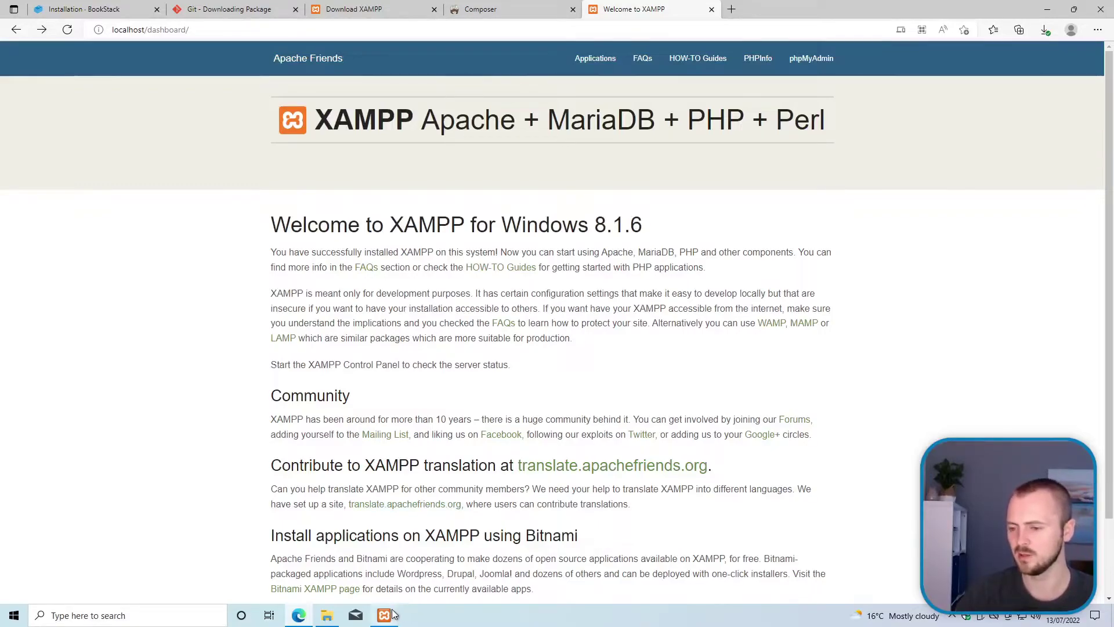
mouse_move(393, 614)
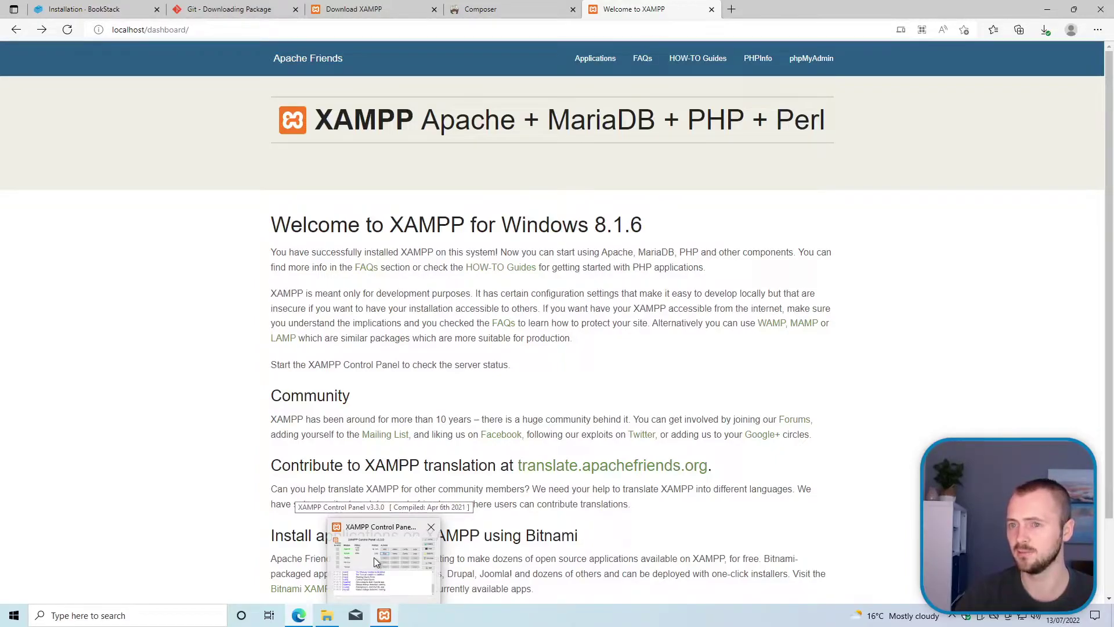
Step: Scroll the BookStack guide to Manual Installation and select the release-branch git clone command
left_click(81, 9)
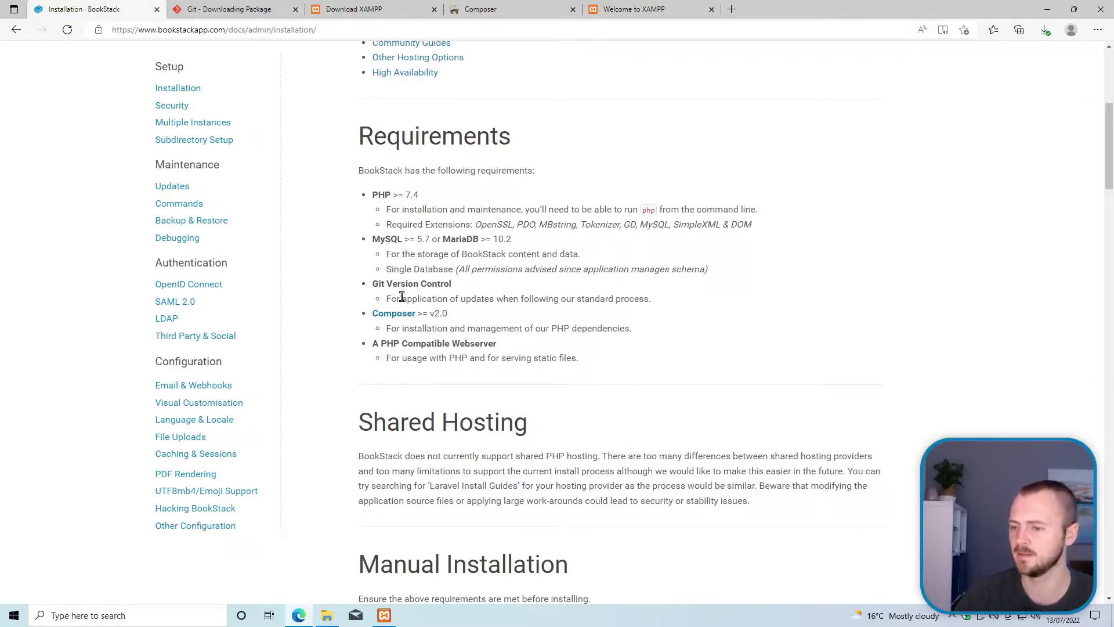
scroll(458, 277, "down", 5)
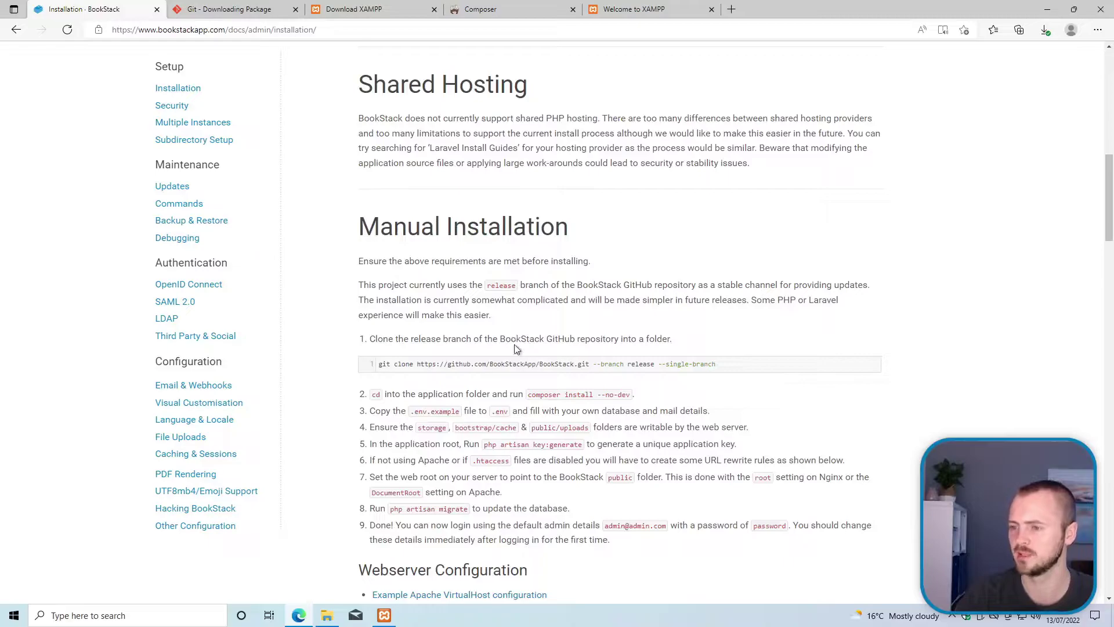
scroll(511, 339, "down", 3)
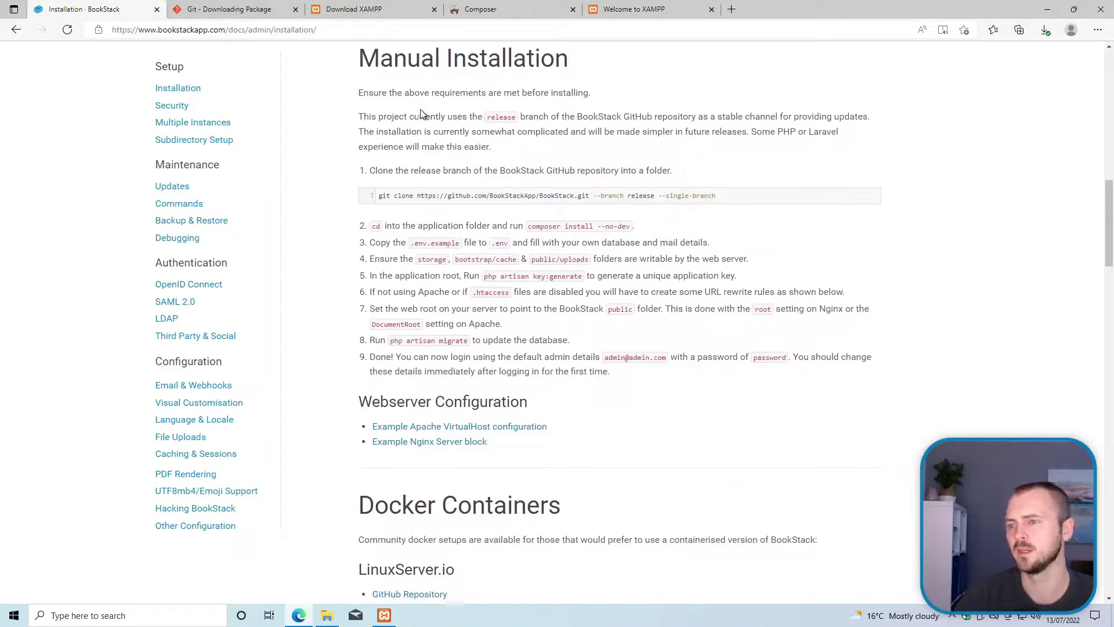
left_click_drag(398, 170, 558, 173)
left_click(576, 174)
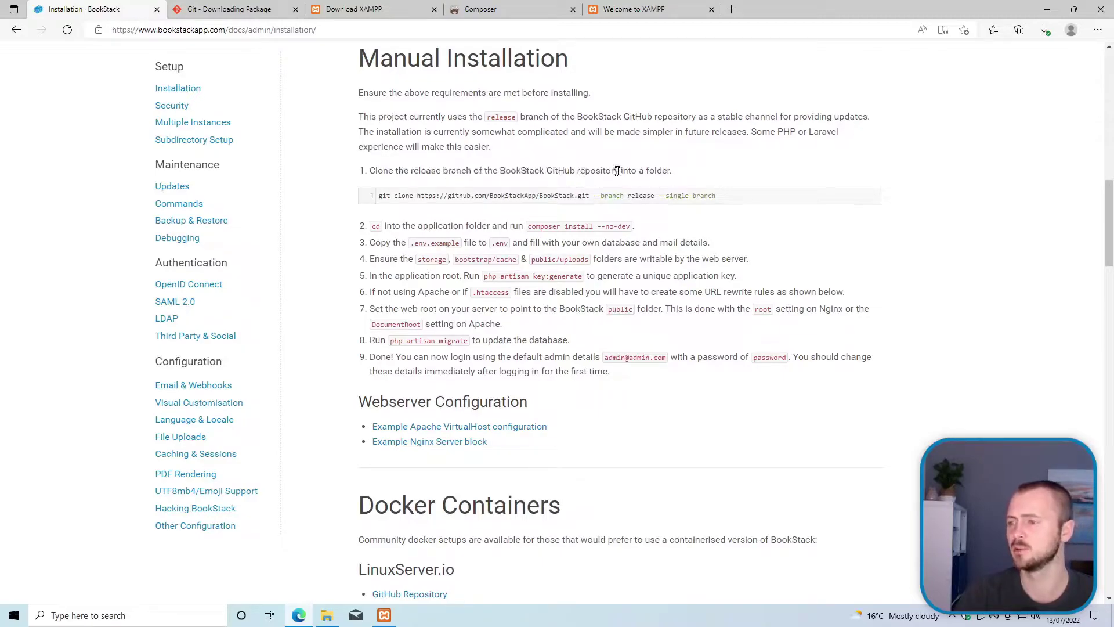
triple_click(673, 199)
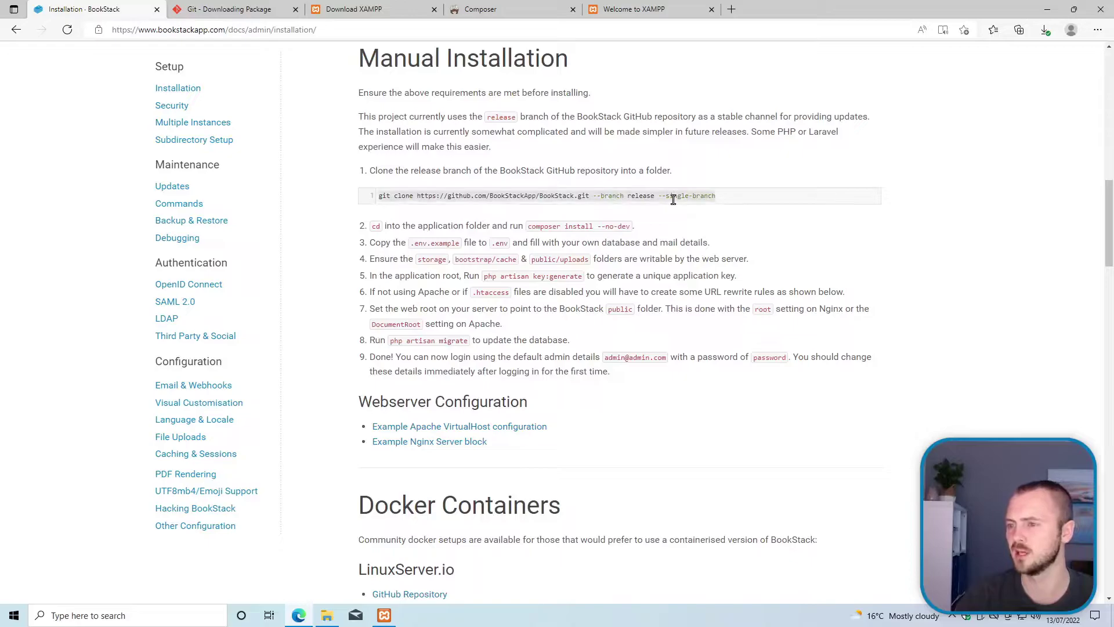
left_click(676, 200)
left_click_drag(724, 197, 374, 201)
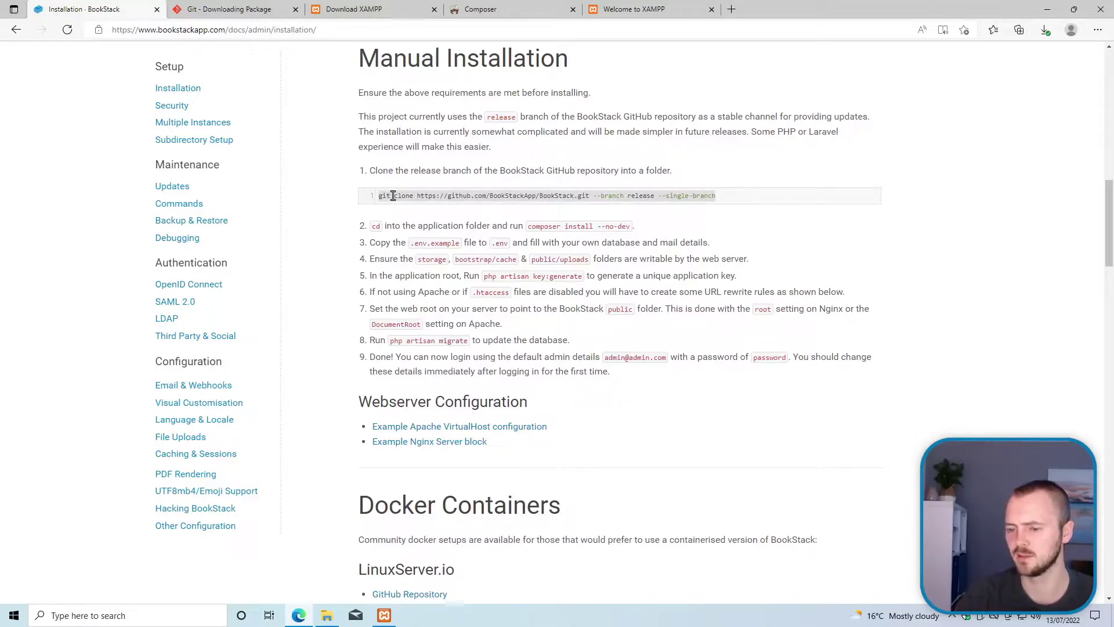
Step: Navigate File Explorer from This PC through the C drive and xampp into htdocs
left_click(325, 616)
left_click_drag(281, 177, 346, 104)
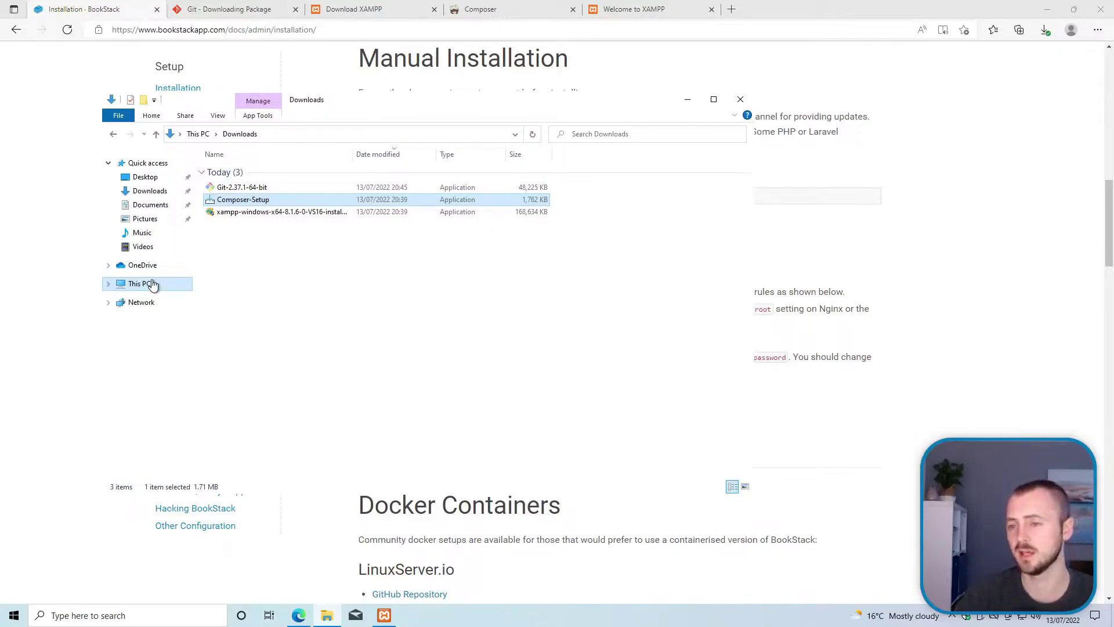
left_click(153, 283)
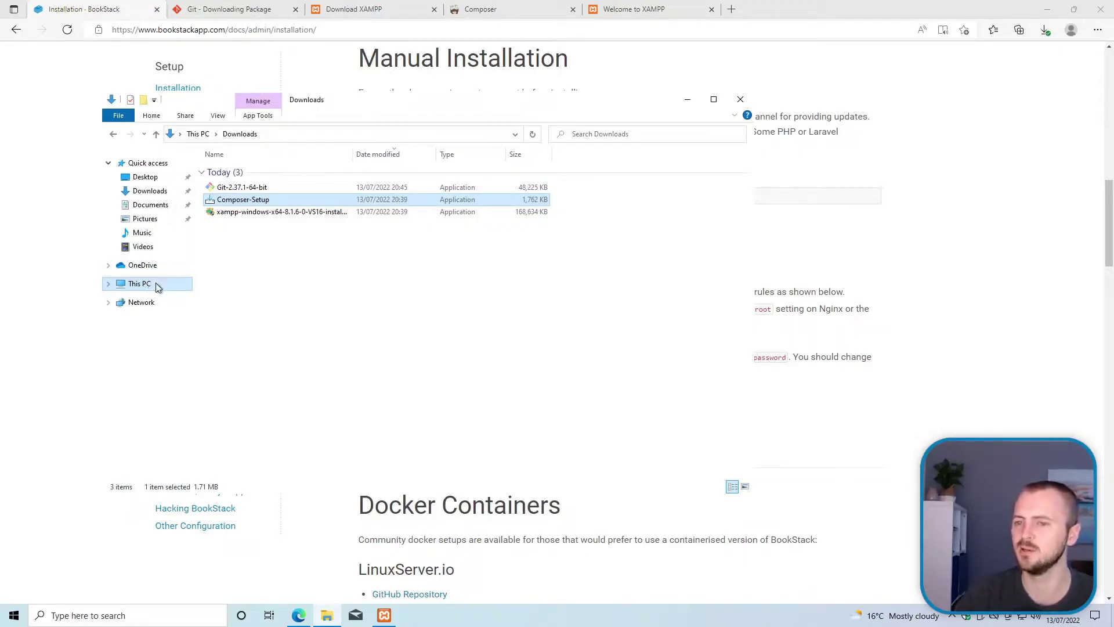
left_click(298, 294)
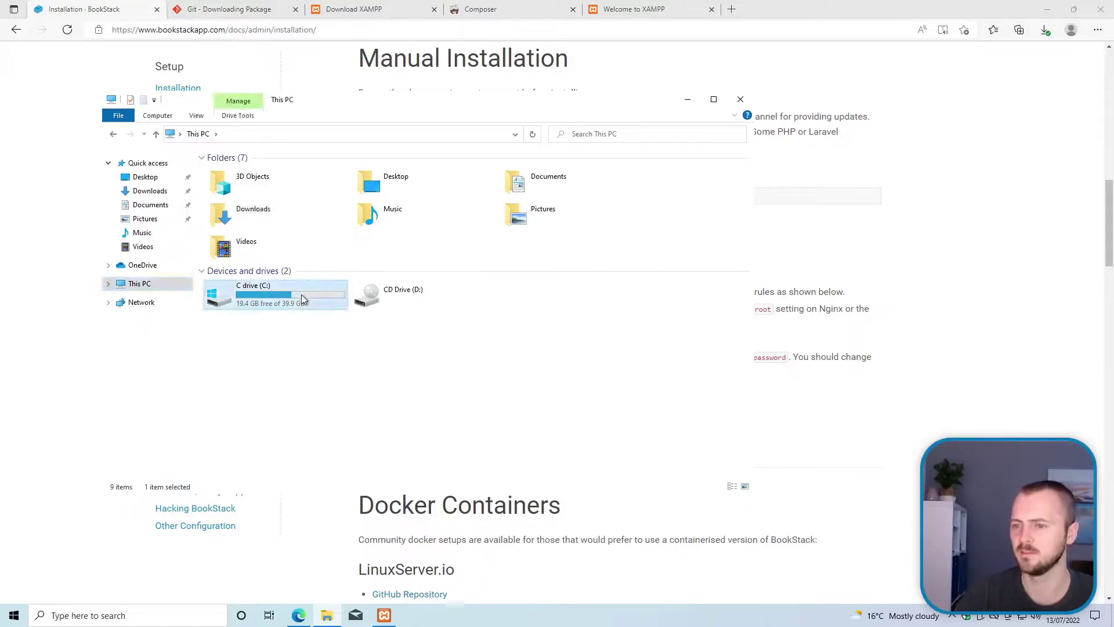
double_click(301, 294)
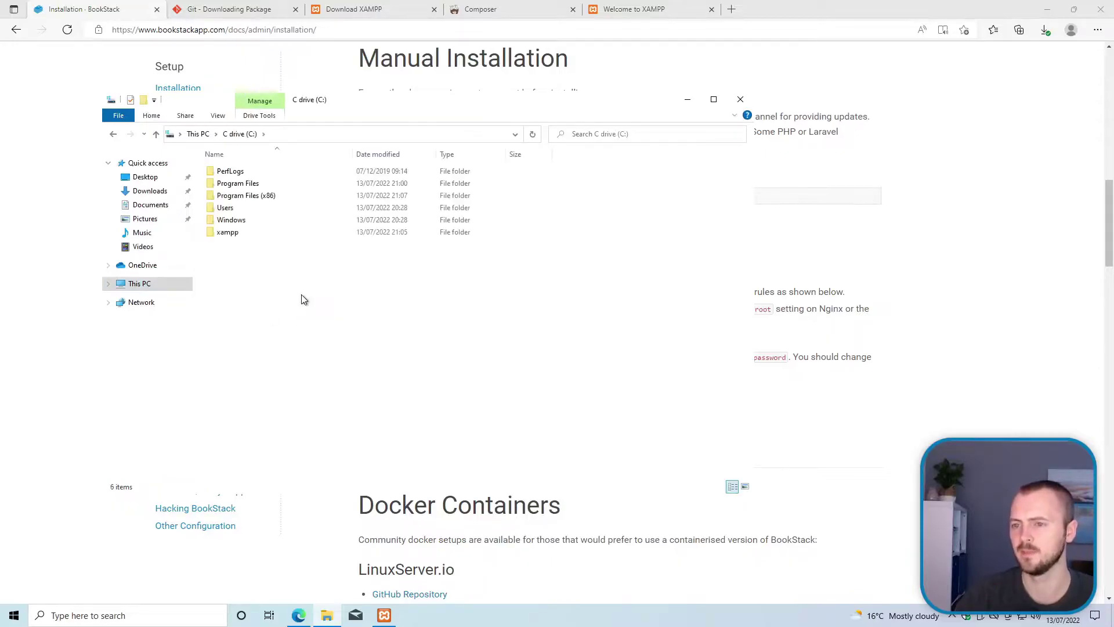
double_click(263, 235)
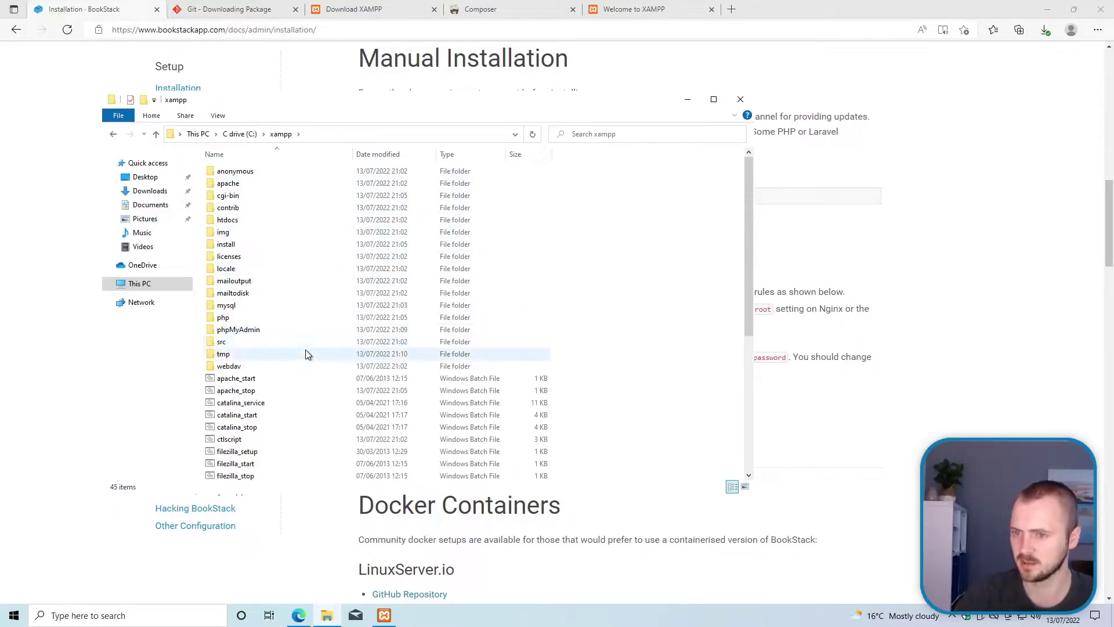
double_click(274, 220)
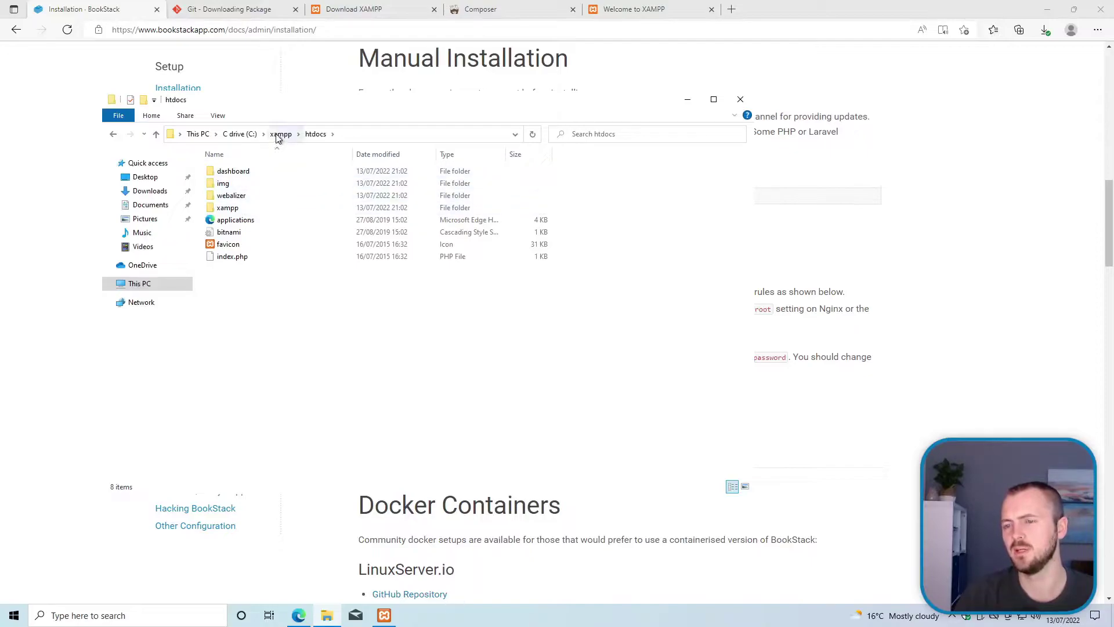
left_click(259, 207)
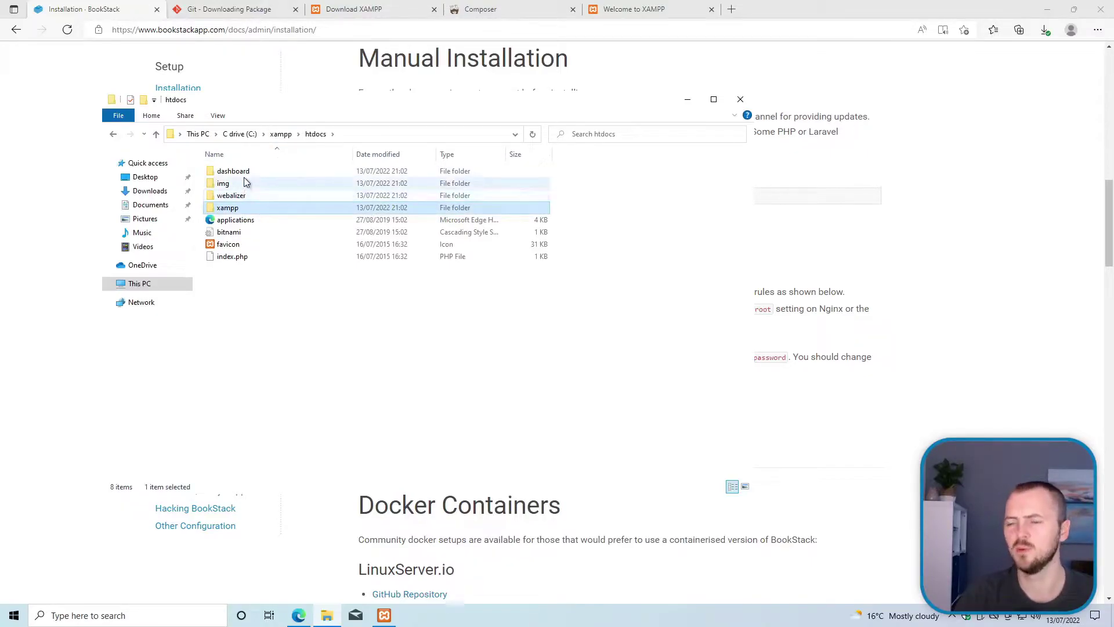
left_click(278, 135)
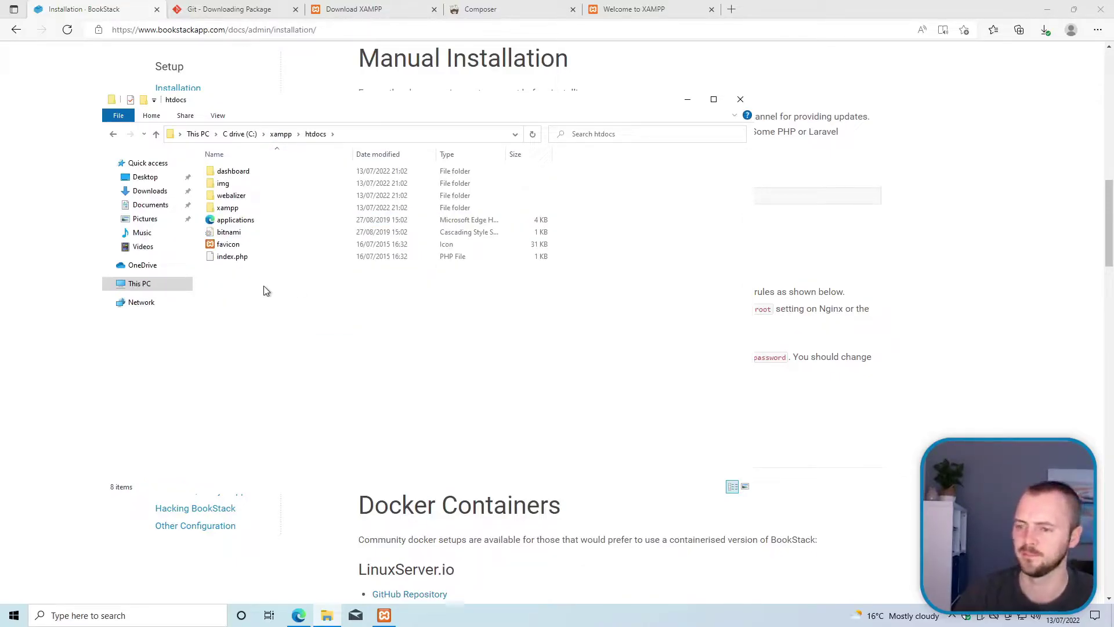
Step: Open the XAMPP Shell and change into the htdocs folder with 'cd htdocs'
left_click(384, 615)
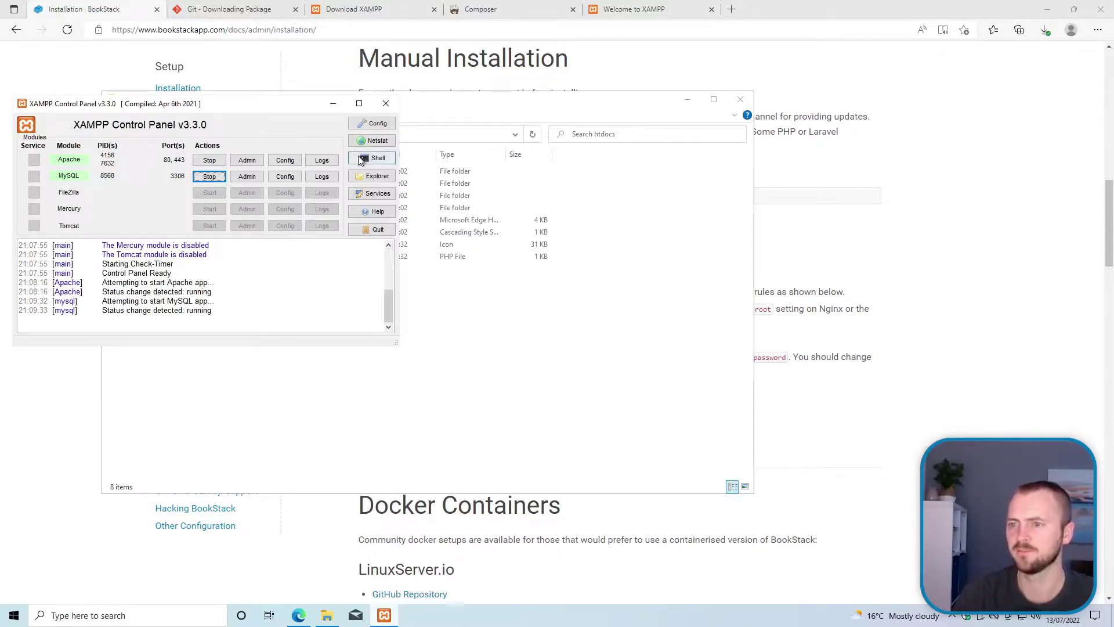
left_click_drag(281, 102, 285, 71)
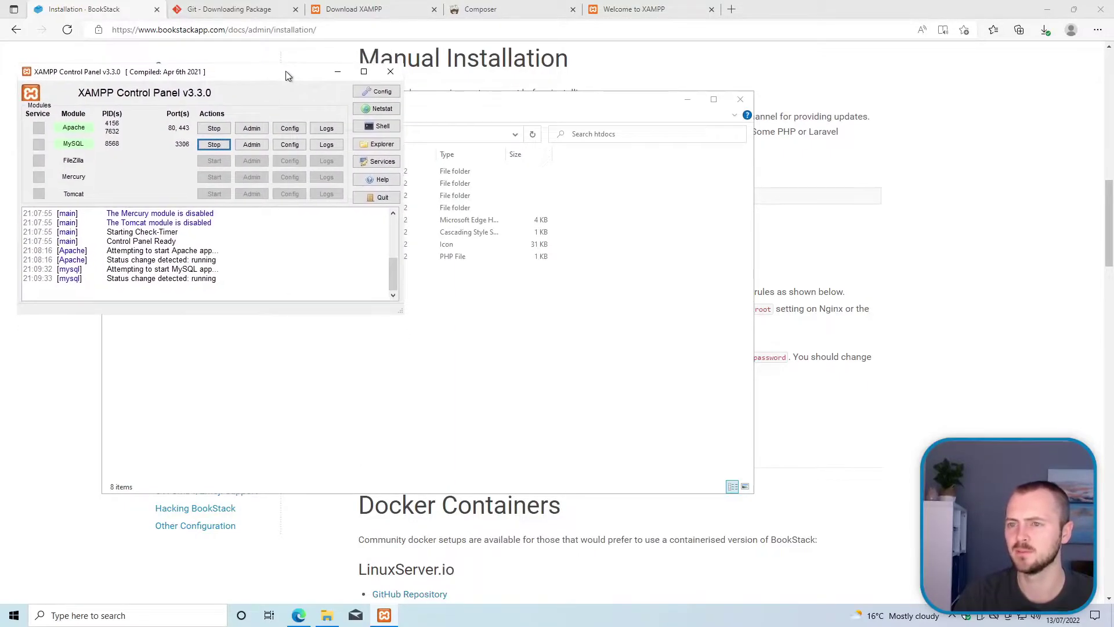
left_click(381, 128)
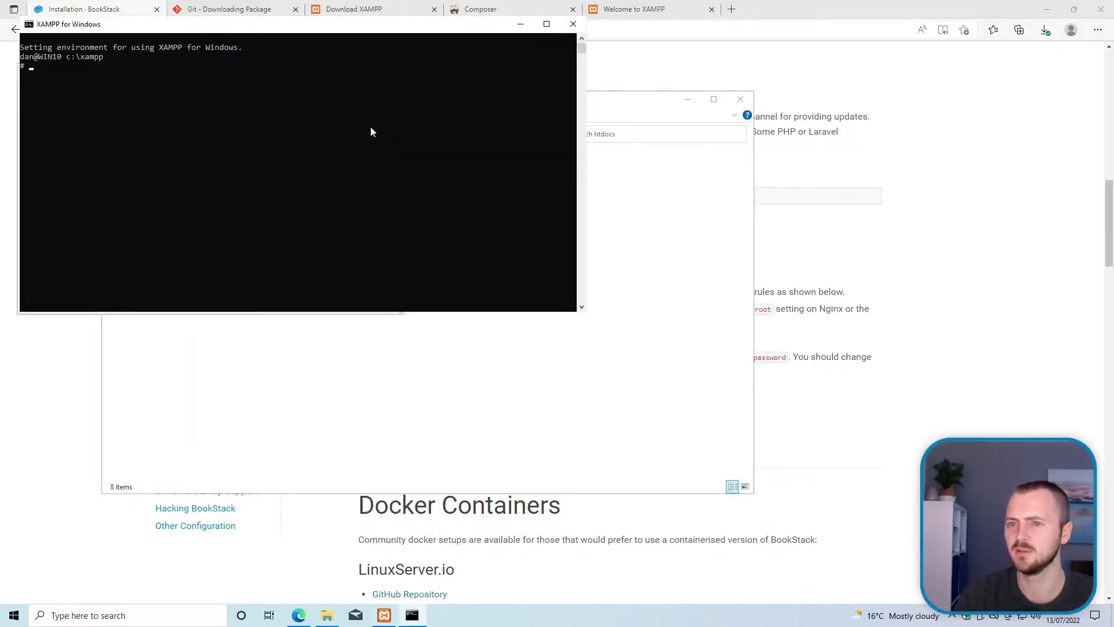
left_click_drag(170, 33, 198, 162)
left_click(206, 198)
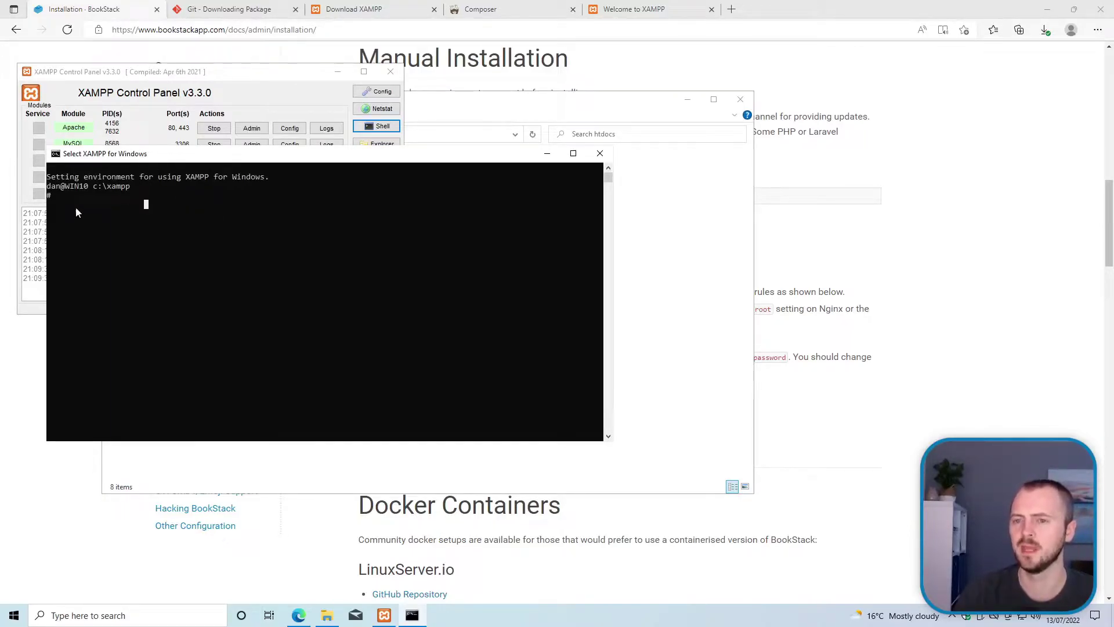
left_click(146, 196)
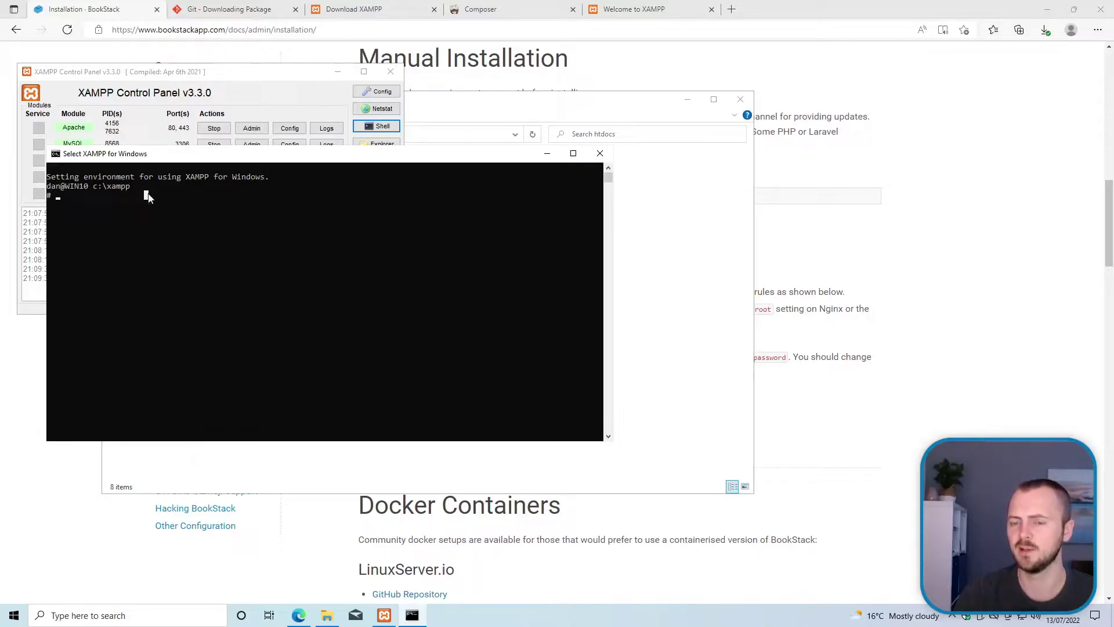
type("cd")
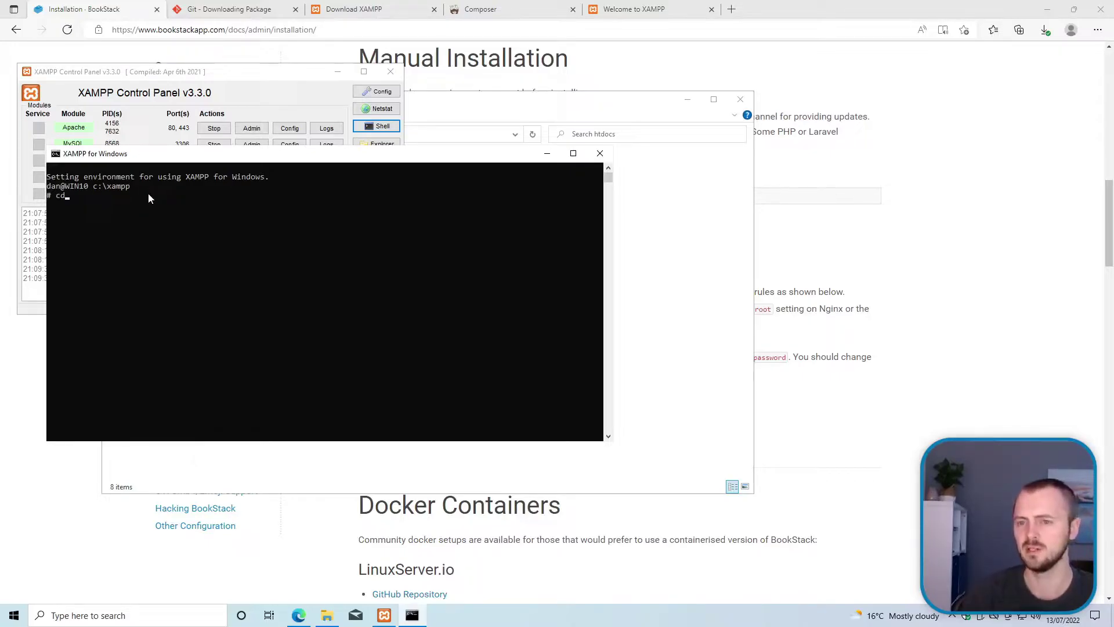
type(" htdocs")
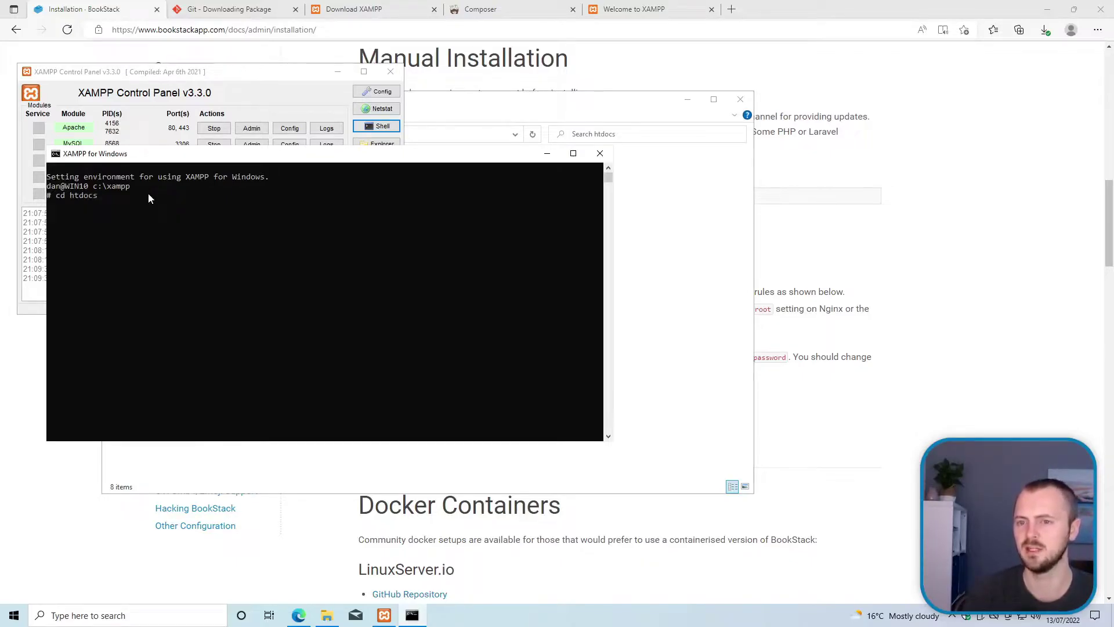
key("Return")
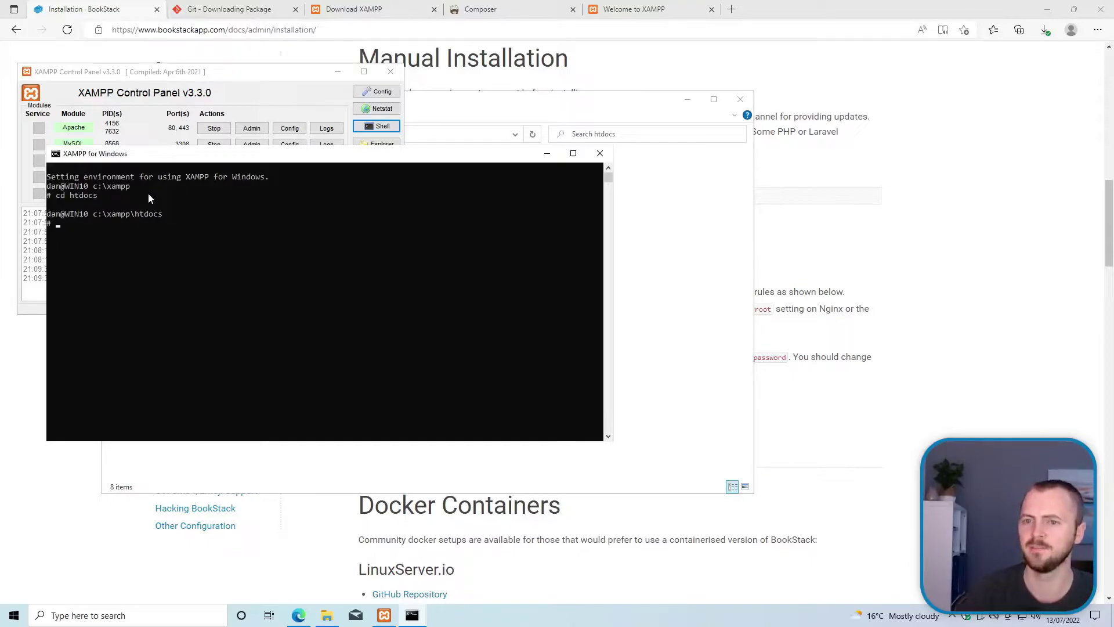
Step: Copy the git clone command from the BookStack installation page
left_click(661, 282)
left_click(100, 186)
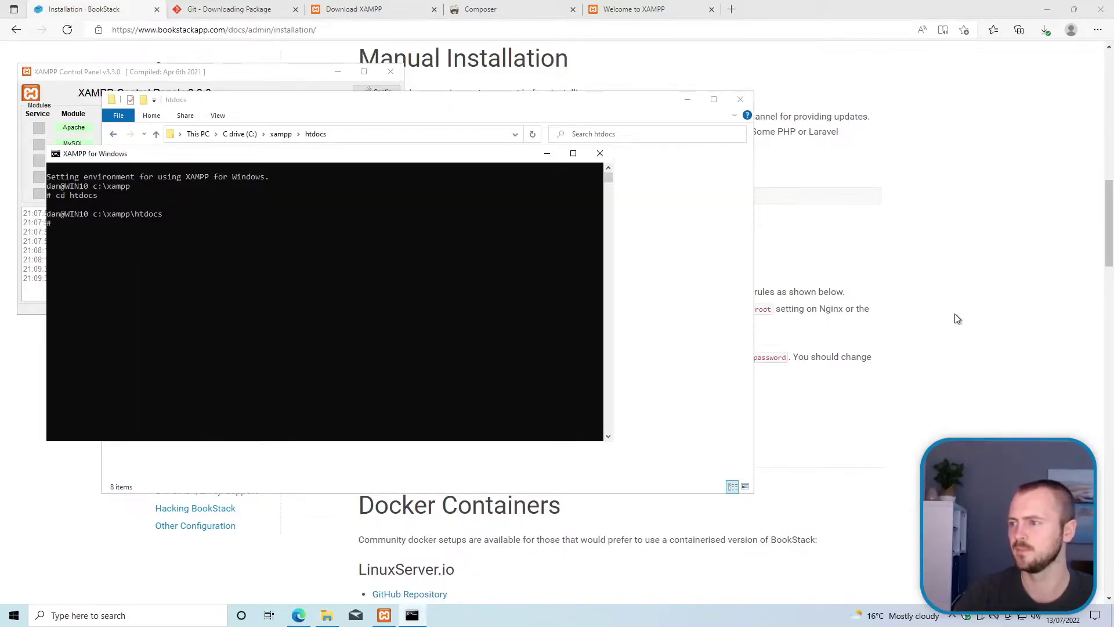
left_click(905, 279)
right_click(669, 195)
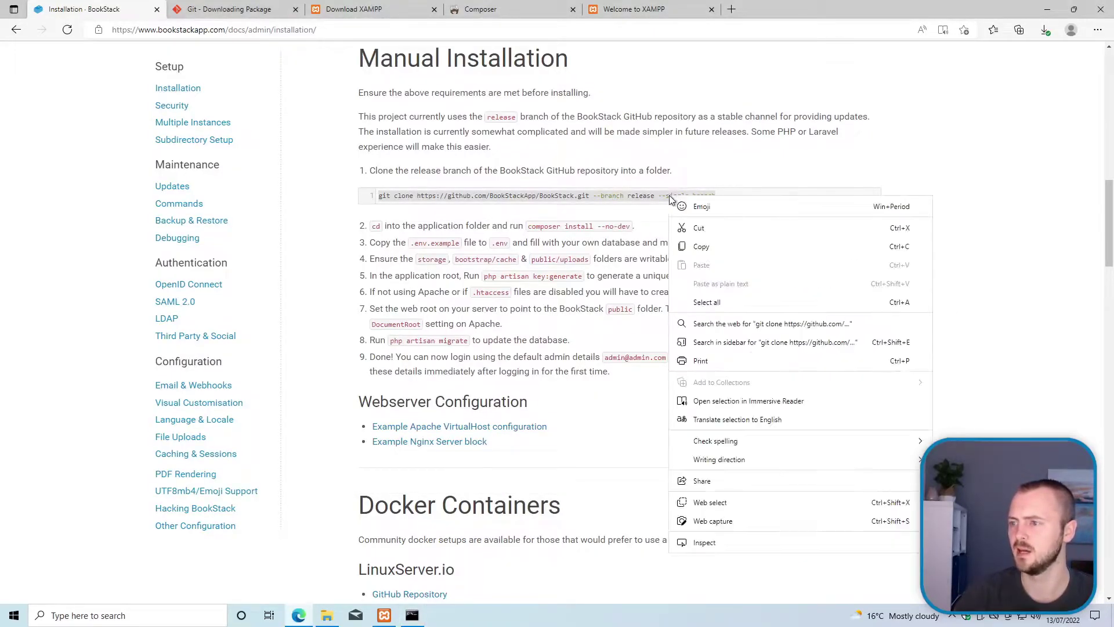
left_click(717, 242)
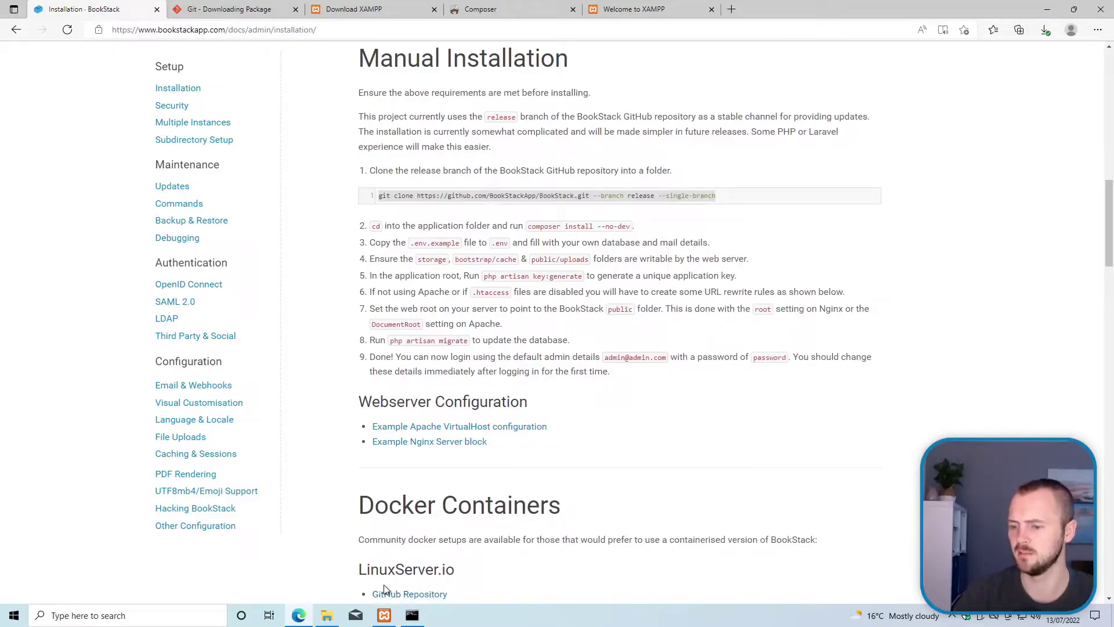
Step: Attempt to paste the copied git clone command into the shell through its window menu
left_click(412, 615)
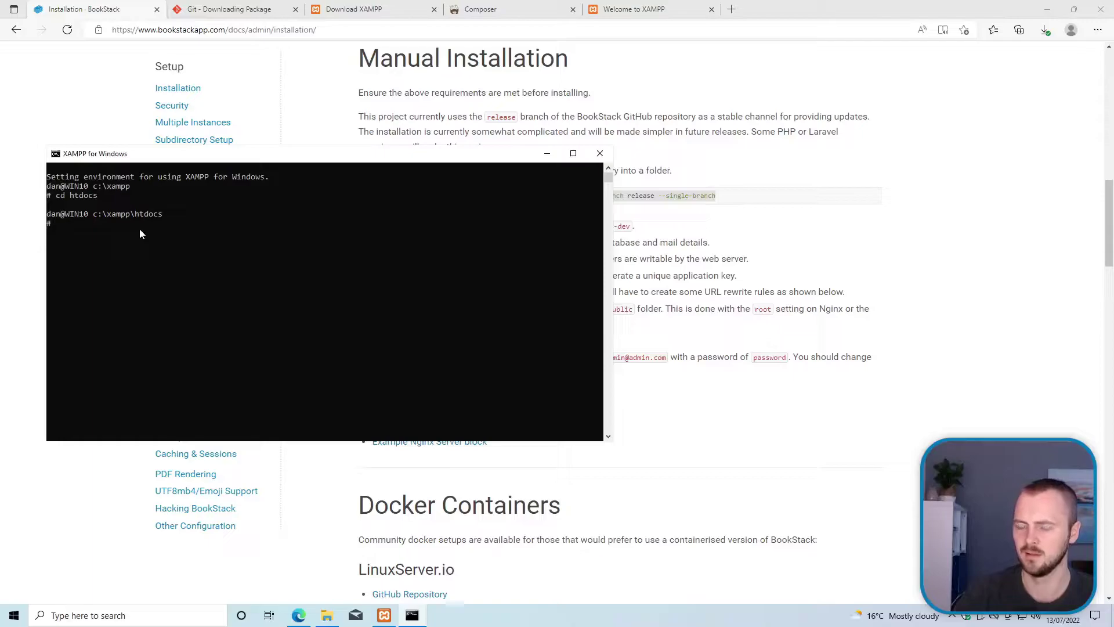
right_click(59, 155)
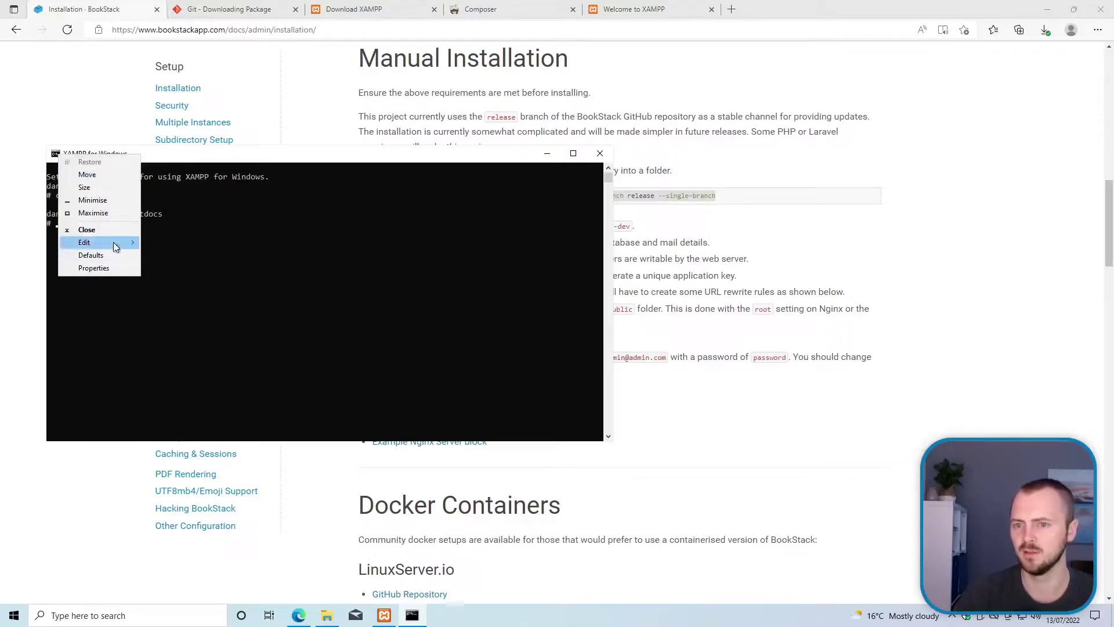
mouse_move(114, 246)
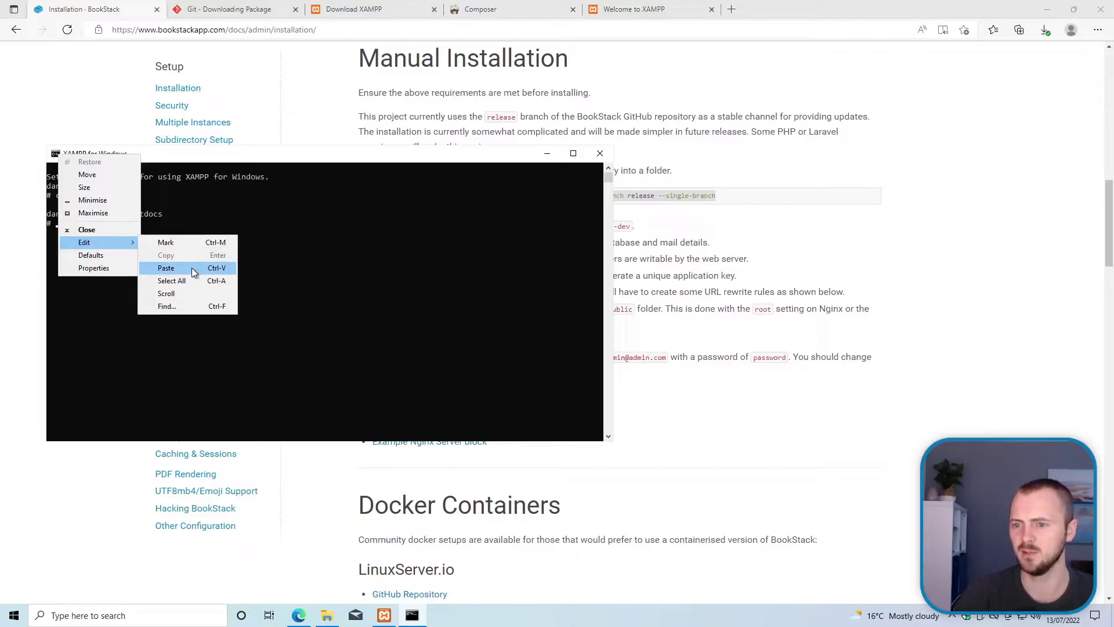
left_click(193, 268)
left_click(168, 241)
left_click(98, 230)
right_click(98, 228)
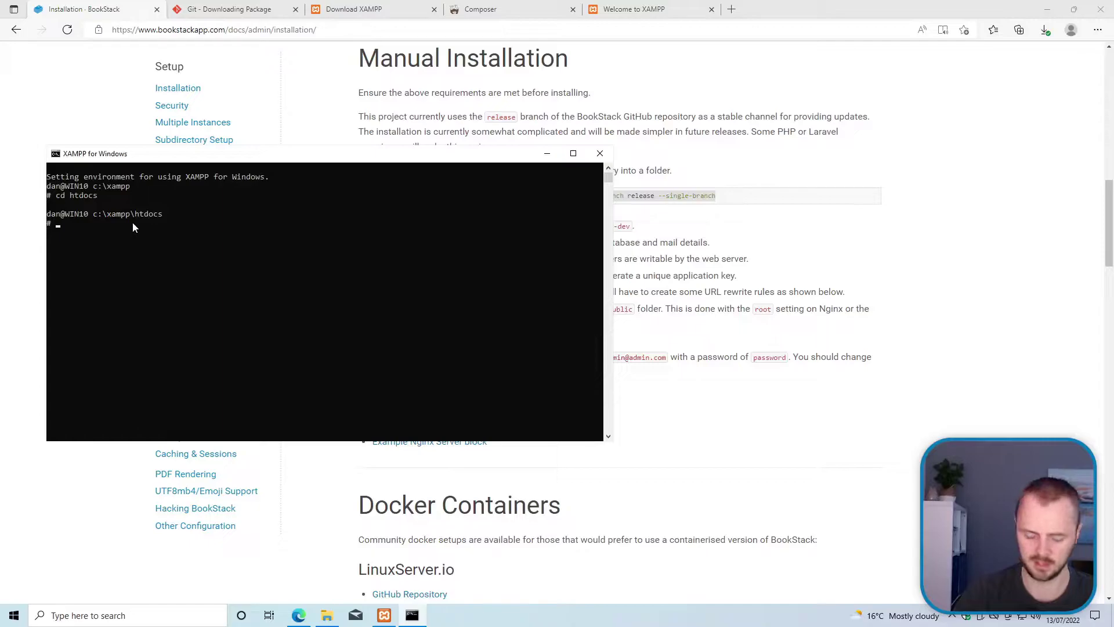
Step: Reselect the git clone line, paste it into the shell and run the clone
left_click(672, 192)
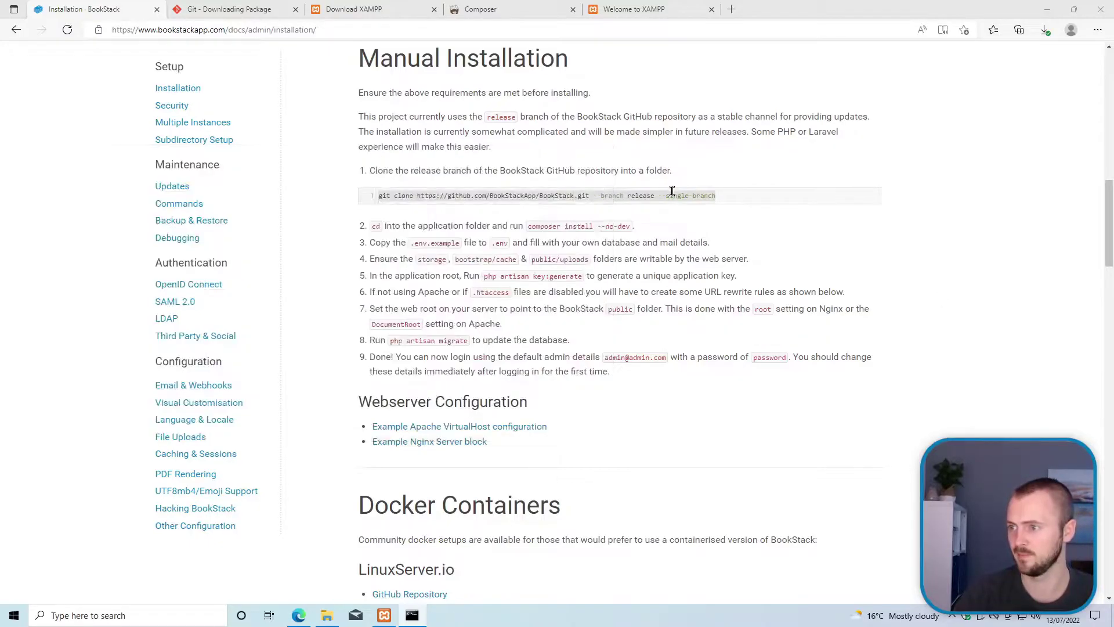
right_click(675, 199)
triple_click(643, 193)
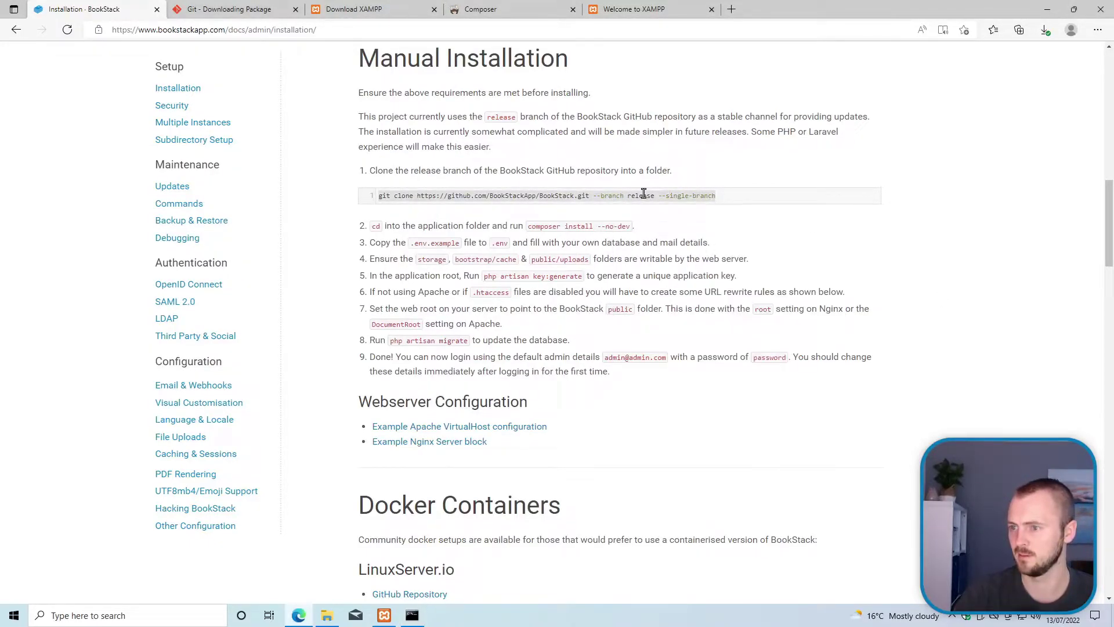
left_click(412, 615)
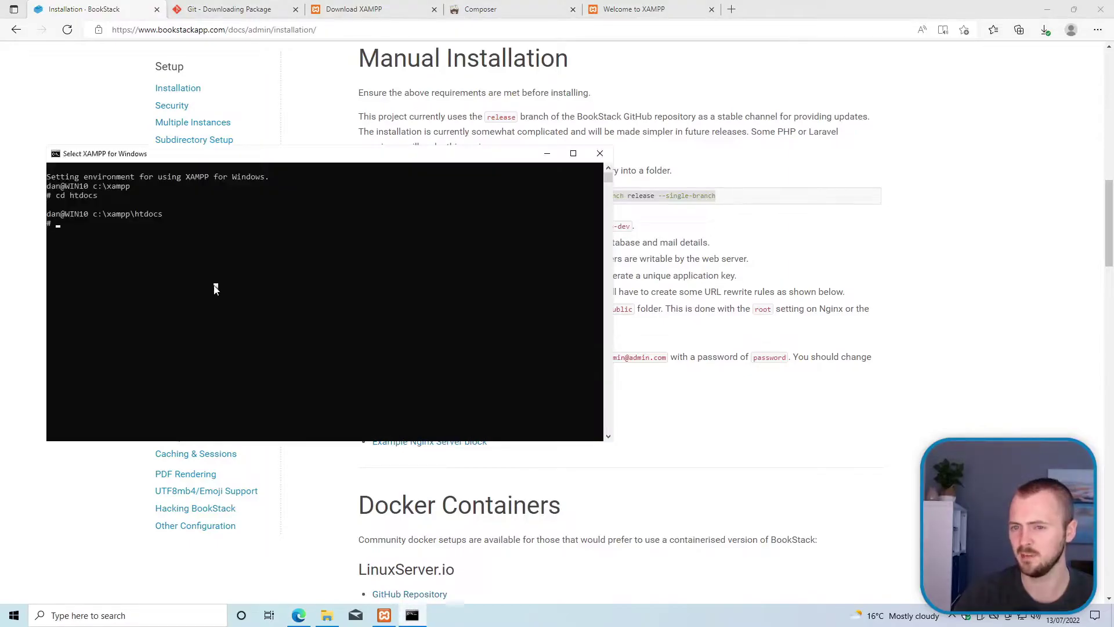
key("ctrl+v")
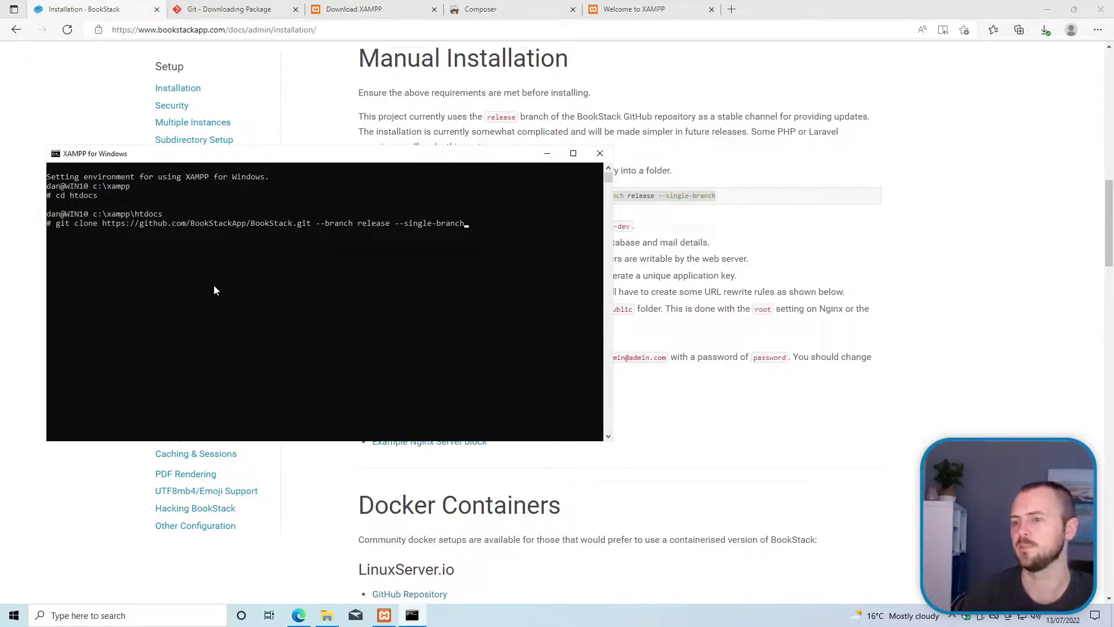
key("Return")
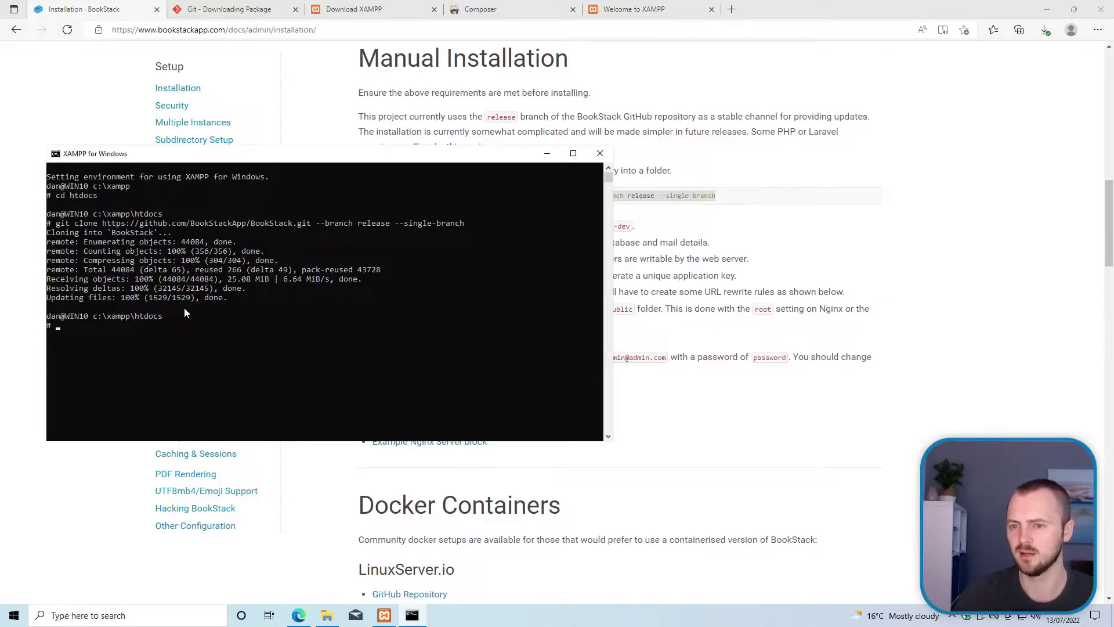
Step: Rename the cloned BookStack folder in C:\xampp\htdocs to lowercase 'bookstack'
left_click(327, 617)
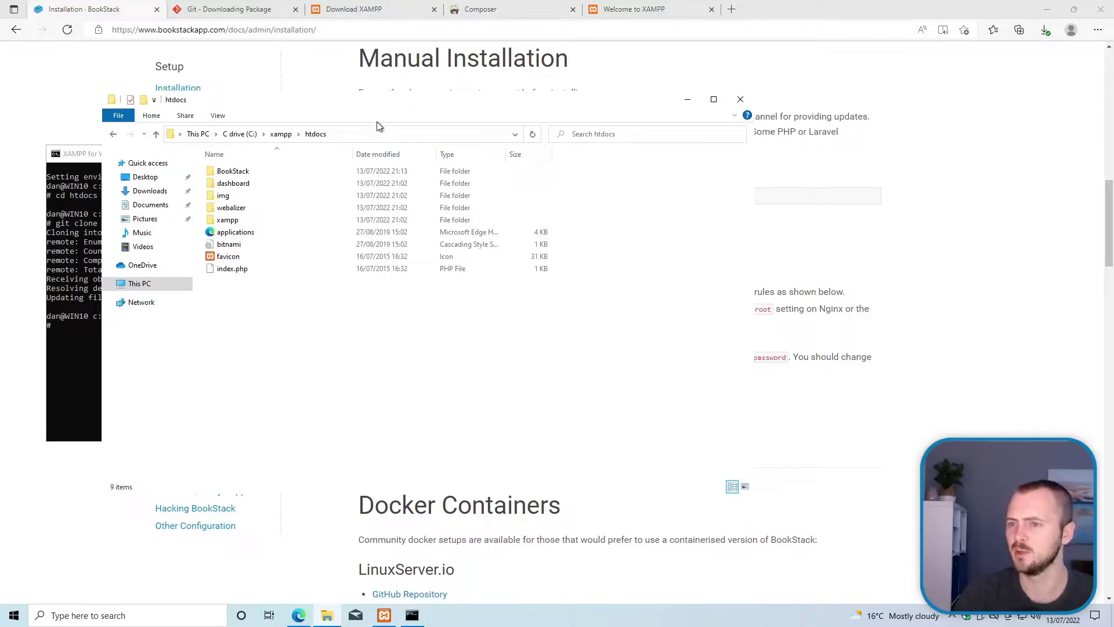
left_click_drag(366, 99, 436, 113)
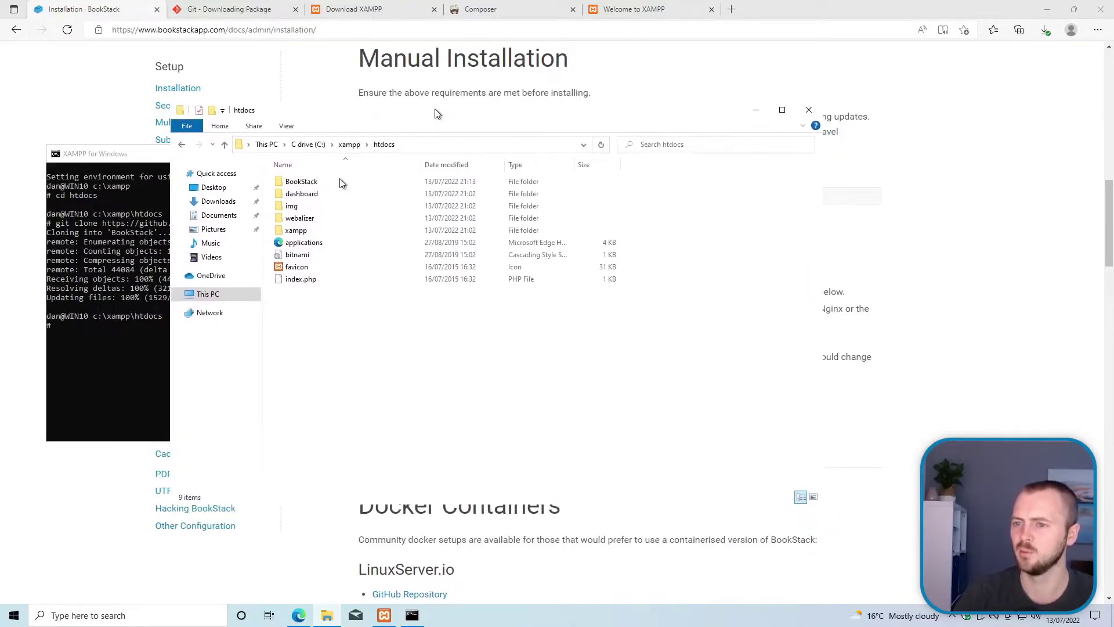
left_click(305, 181)
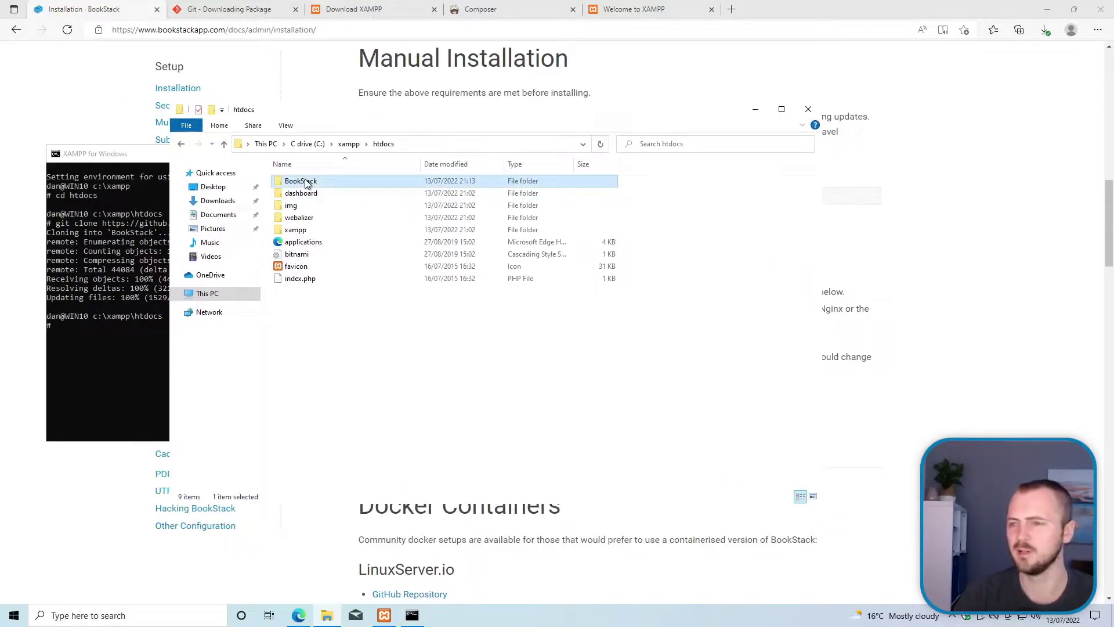
right_click(306, 181)
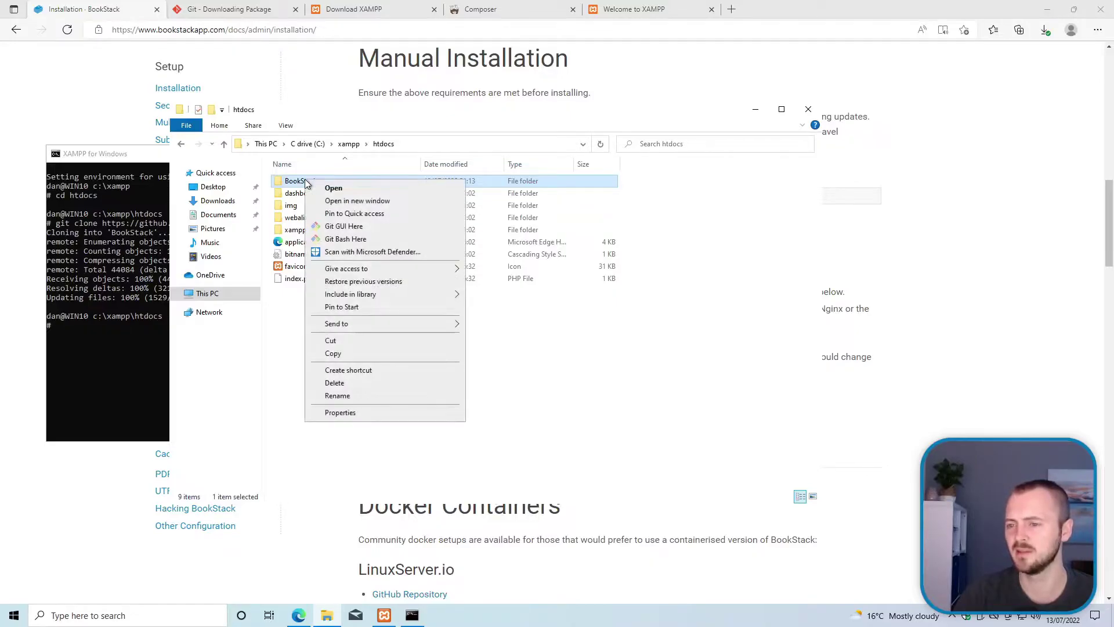
left_click(366, 396)
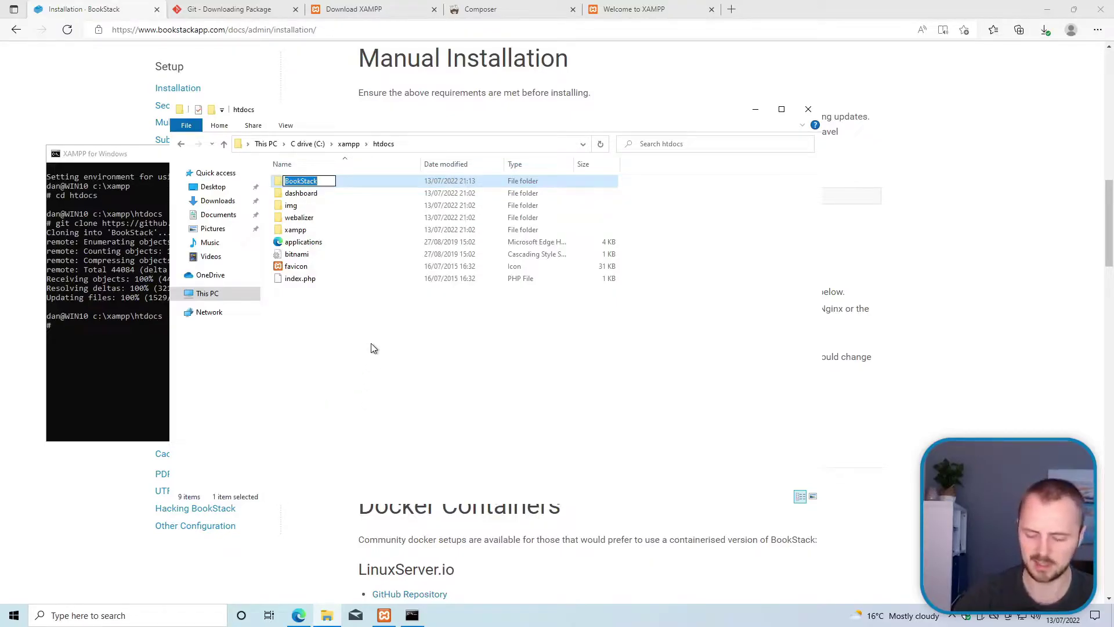
type("bookstack")
key("Return")
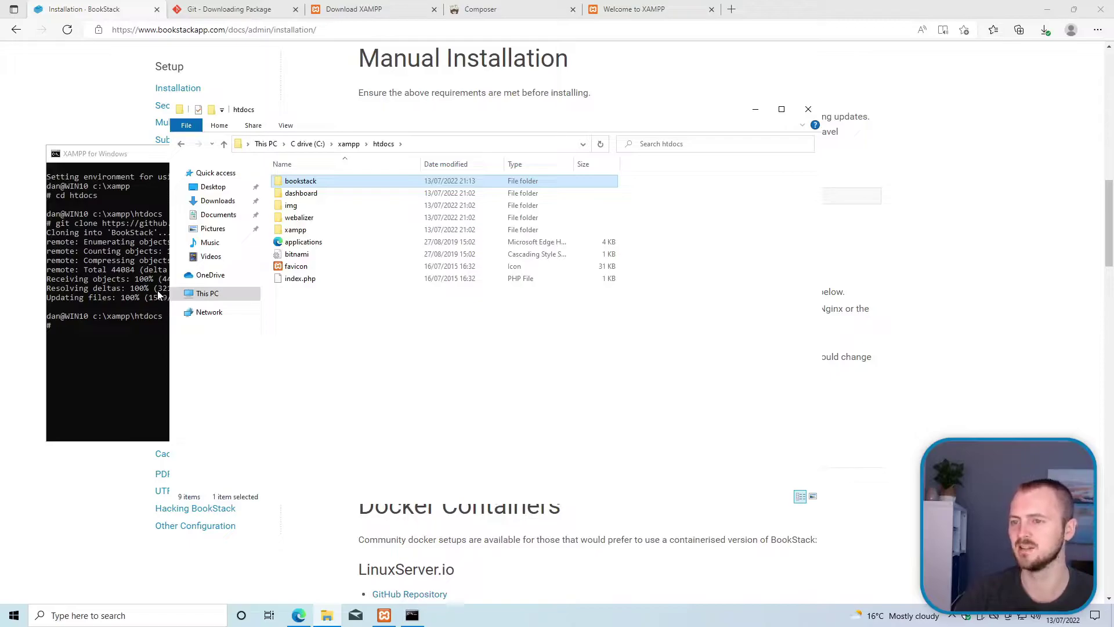
Step: Change the shell into the bookstack folder with 'cd bookstack', fixing a typo
left_click(130, 314)
left_click(290, 293)
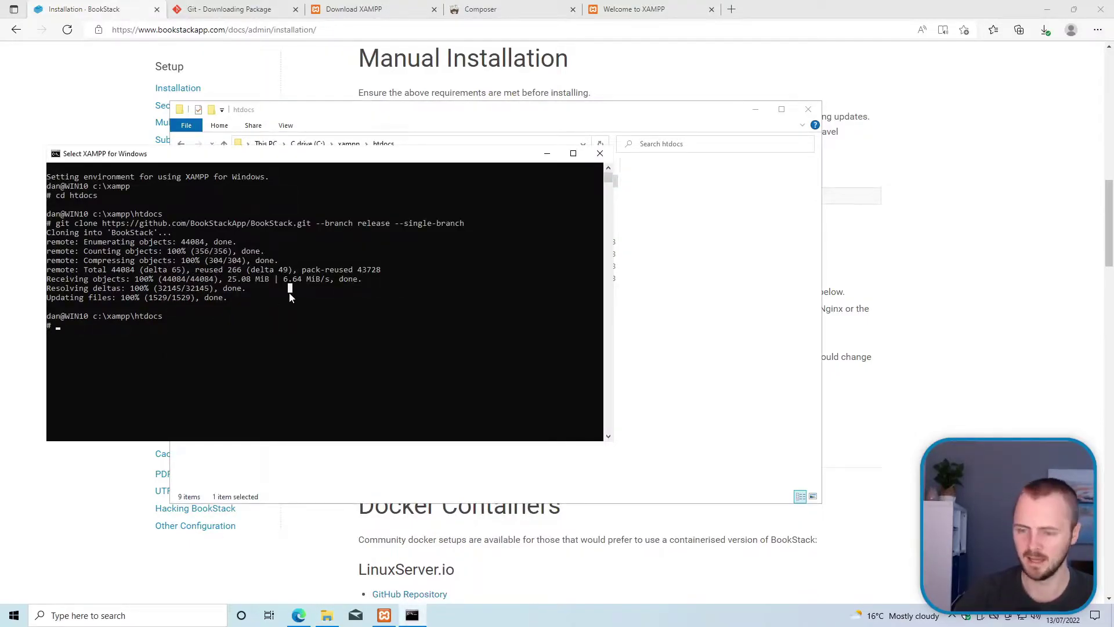
type("cd")
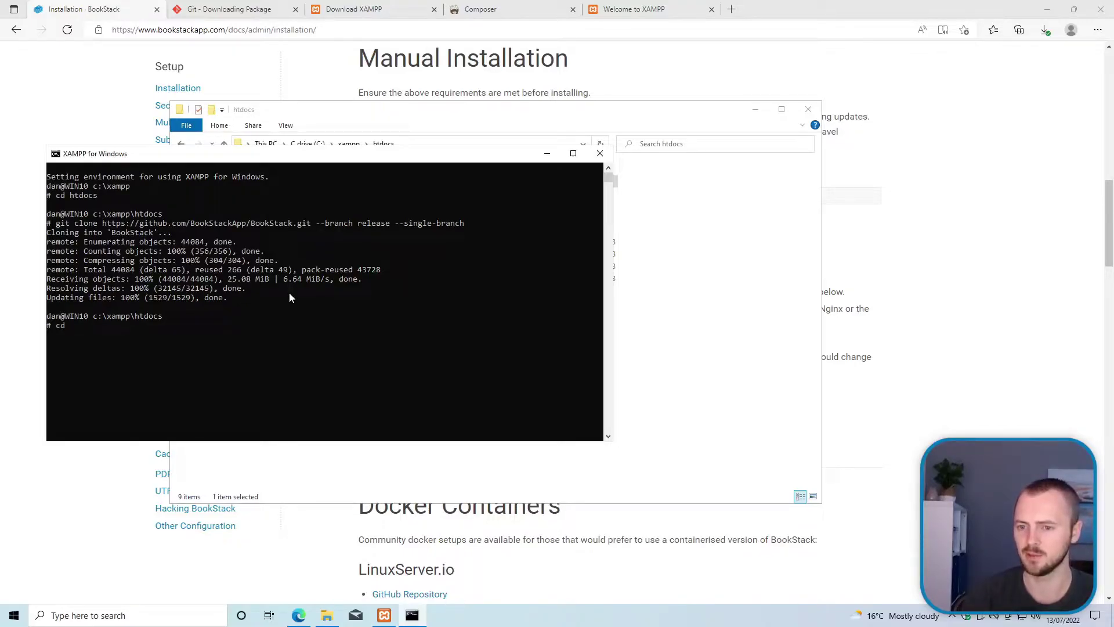
type(" boo`bookstack")
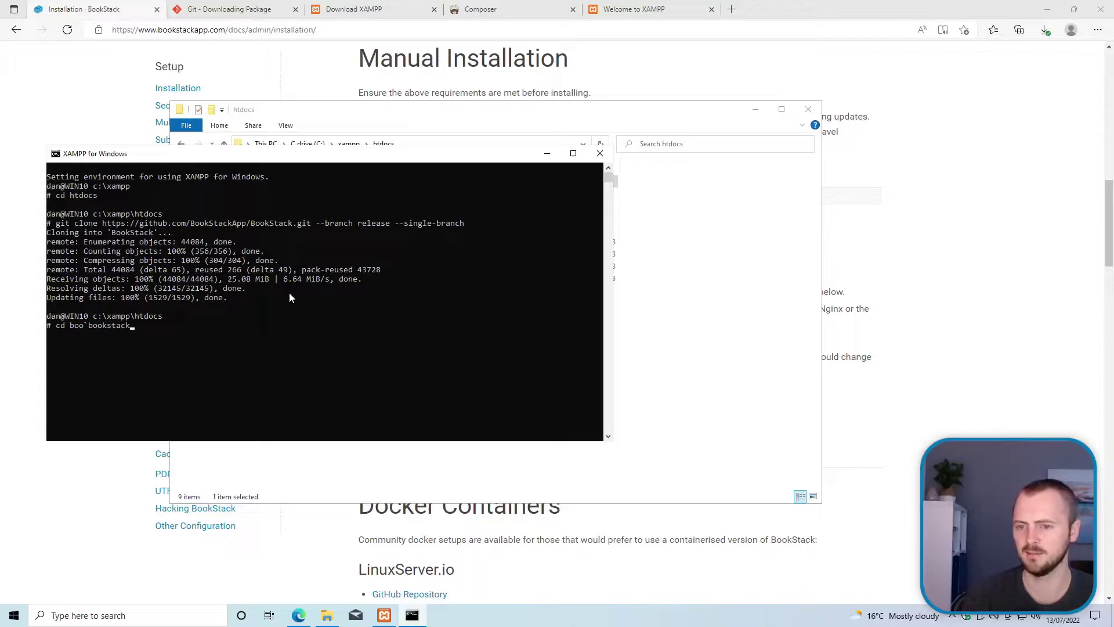
key("BackSpace")
key("BackSpace")
key("BackSpace")
key("BackSpace")
key("BackSpace")
key("BackSpace")
key("BackSpace")
key("BackSpace")
key("BackSpace")
key("BackSpace")
key("BackSpace")
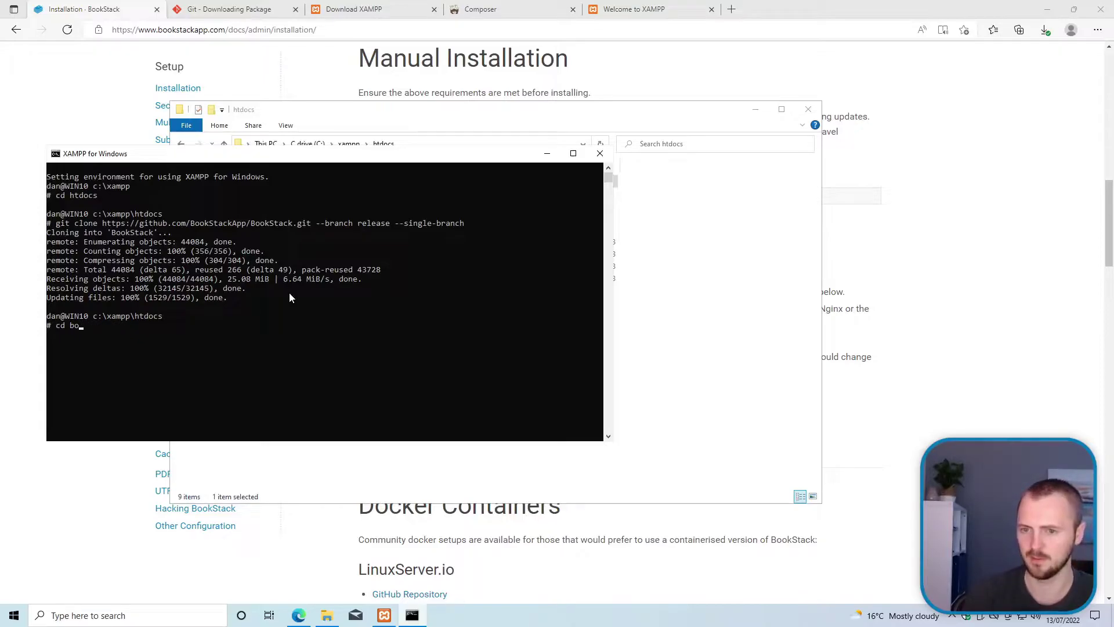
type("okstack")
key("Return")
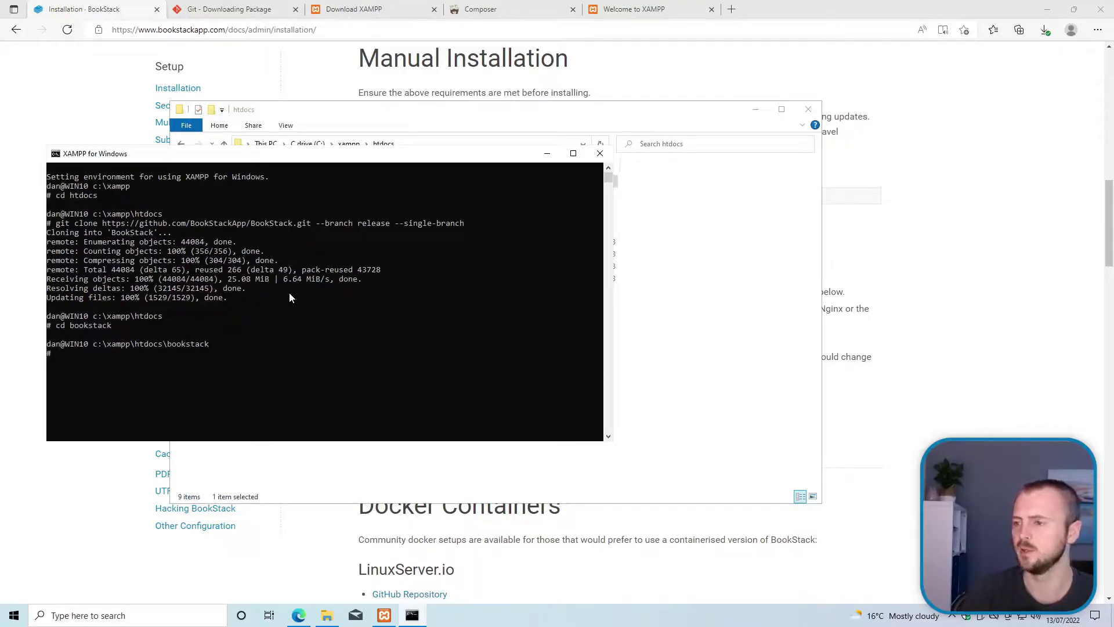
Step: Copy 'composer install --no-dev' from the guide and run it, which fails on missing ext-gd
left_click(579, 84)
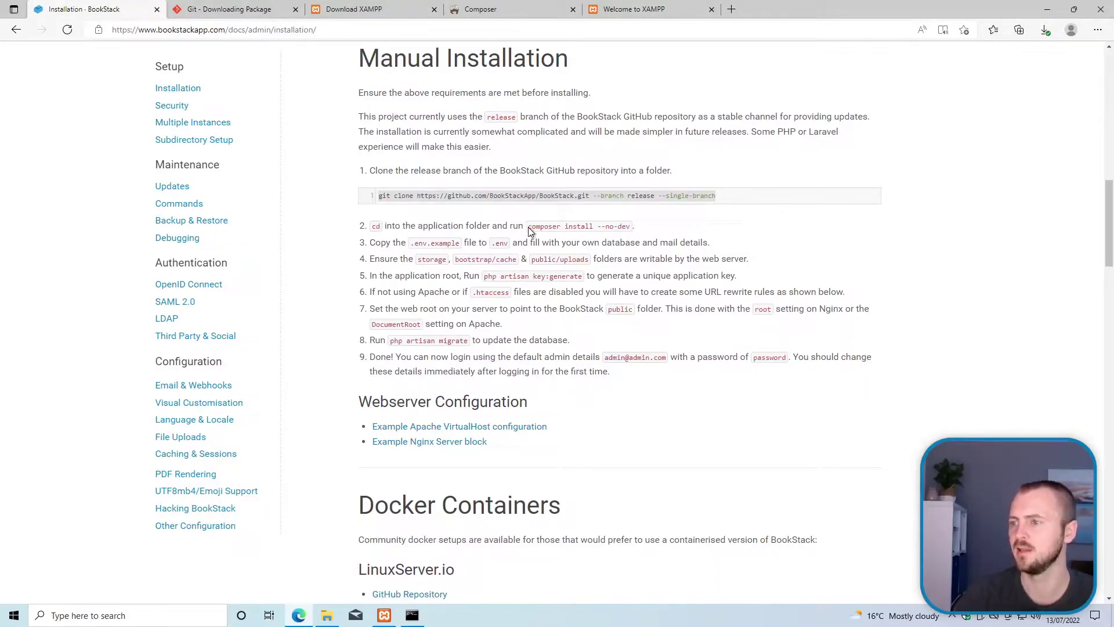
left_click_drag(529, 231, 630, 232)
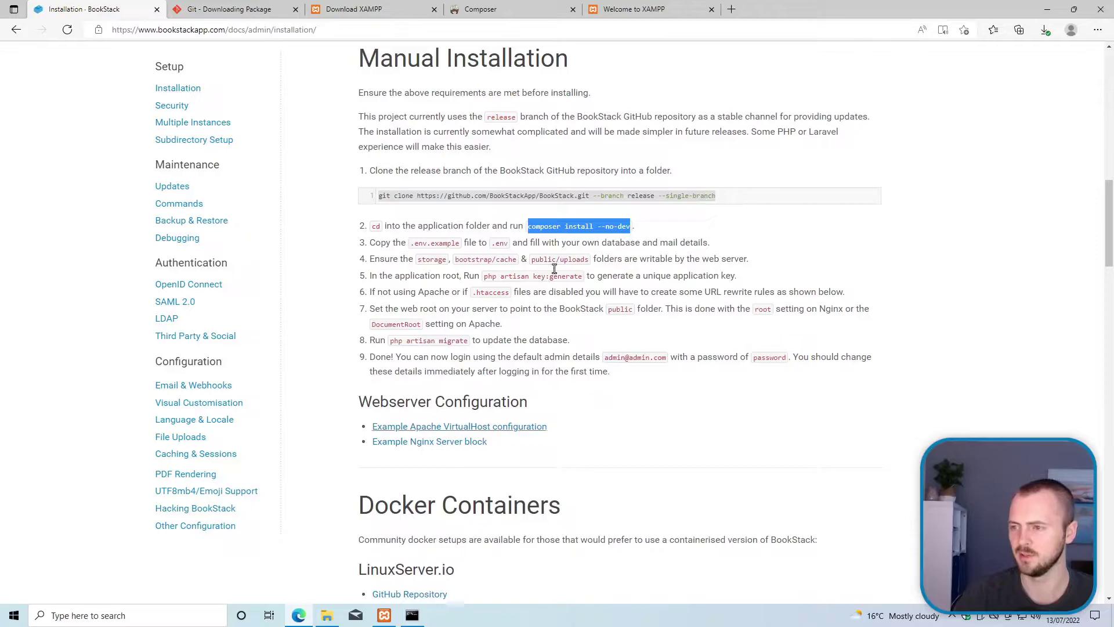
left_click(412, 615)
left_click(258, 317)
key("ctrl+v")
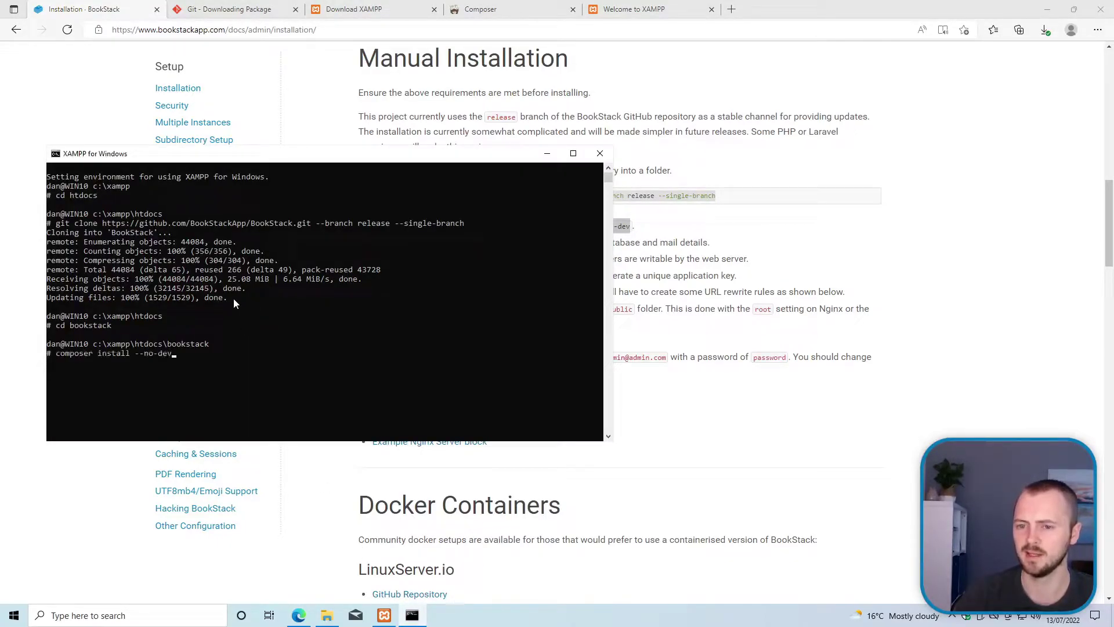
key("Return")
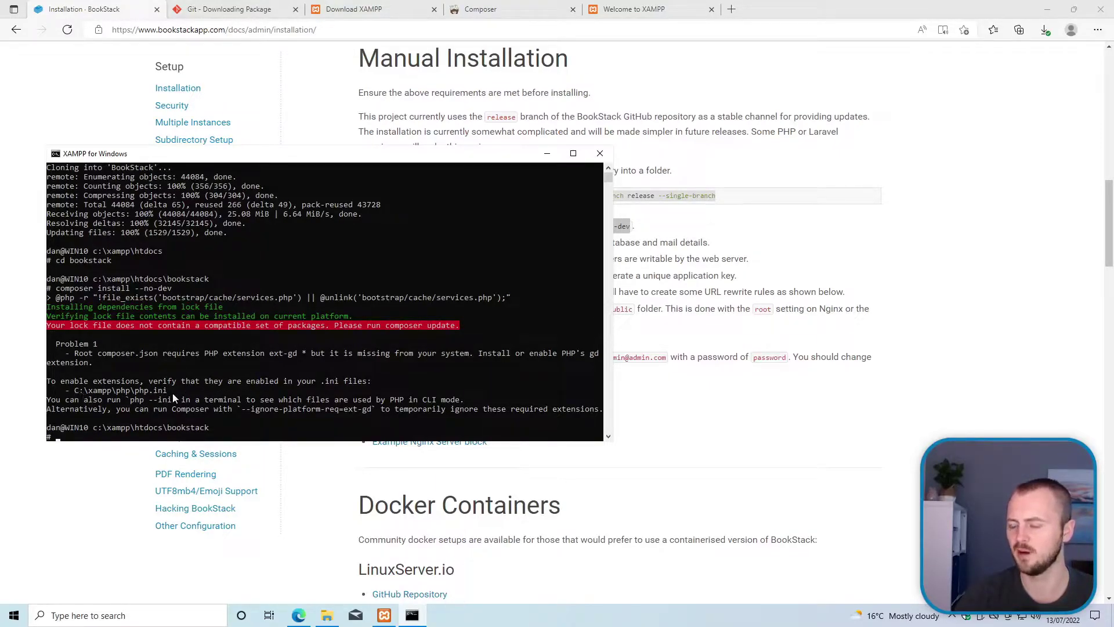
Step: Open PHP (php.ini) from Apache's Config menu in XAMPP Control Panel
left_click(385, 614)
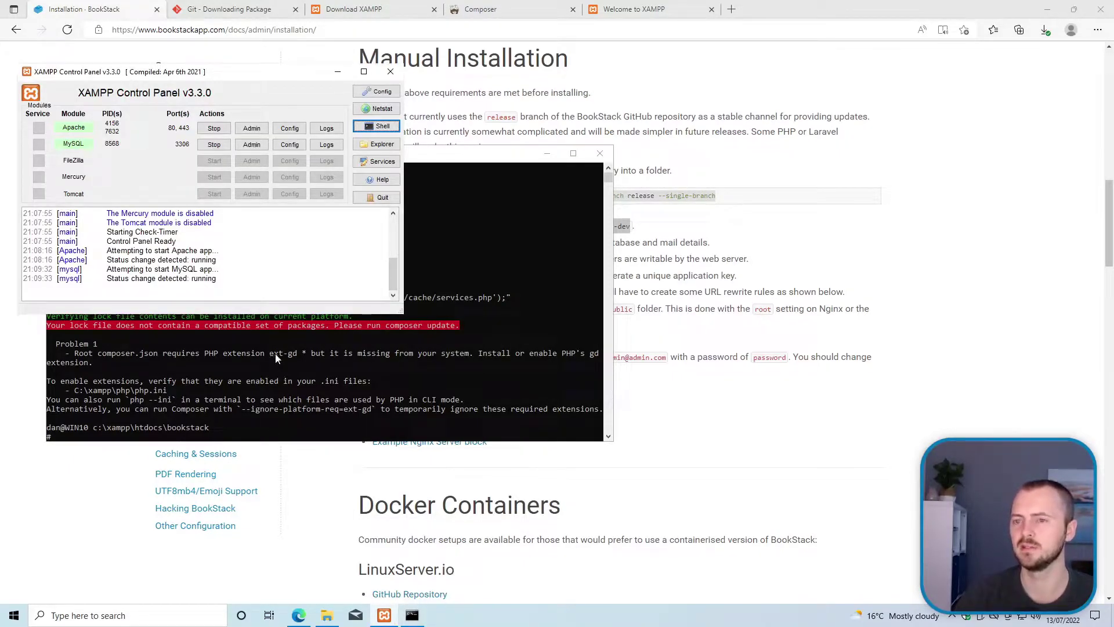
left_click_drag(121, 71, 121, 62)
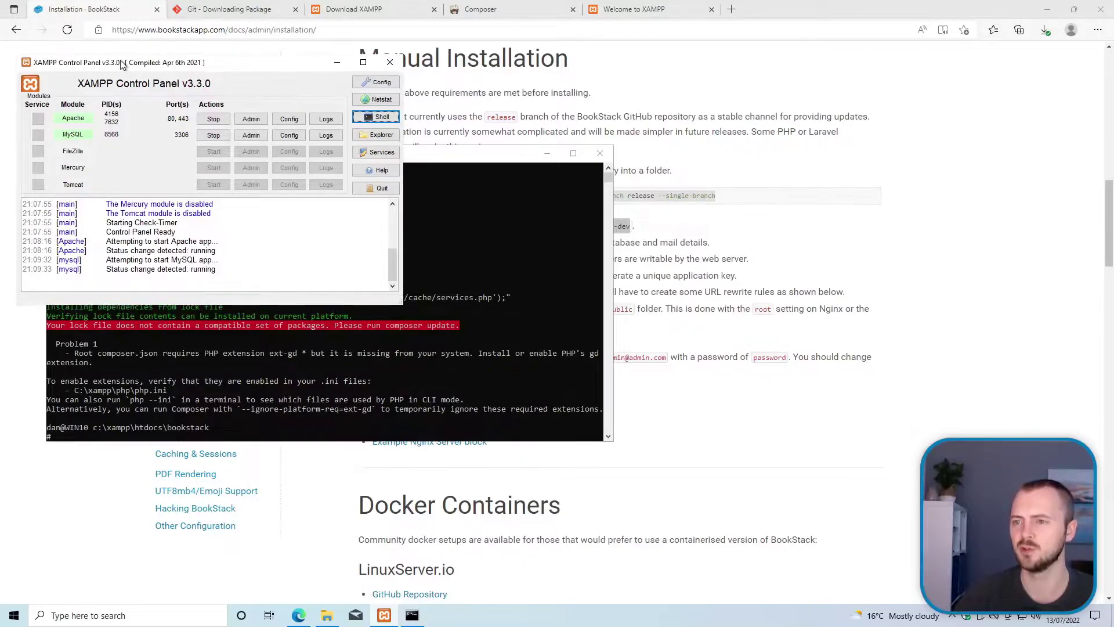
left_click(289, 121)
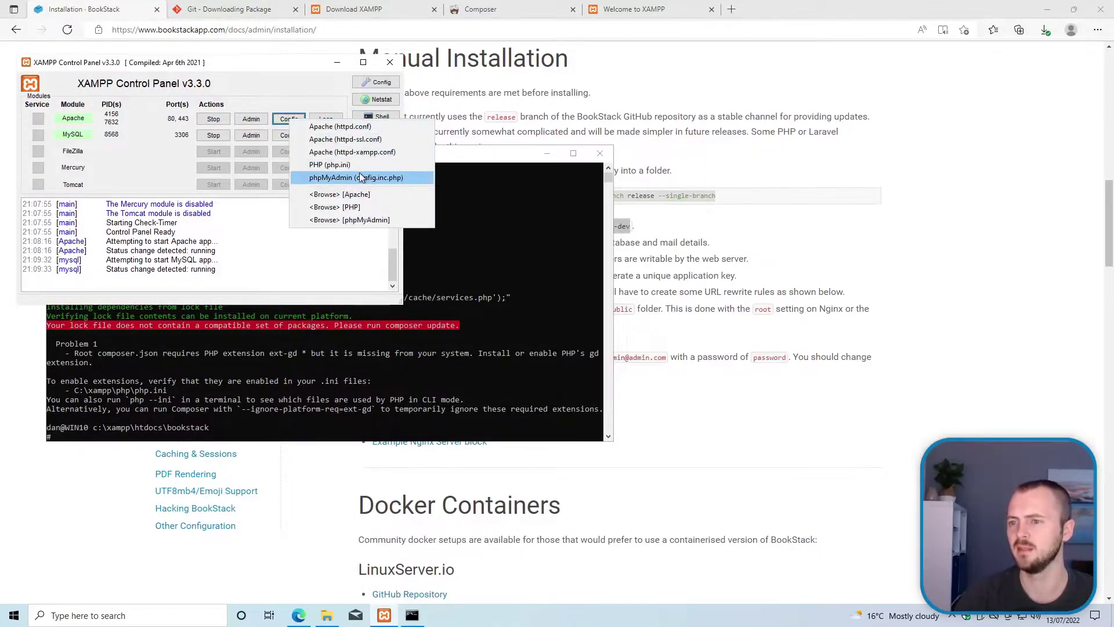
left_click(328, 165)
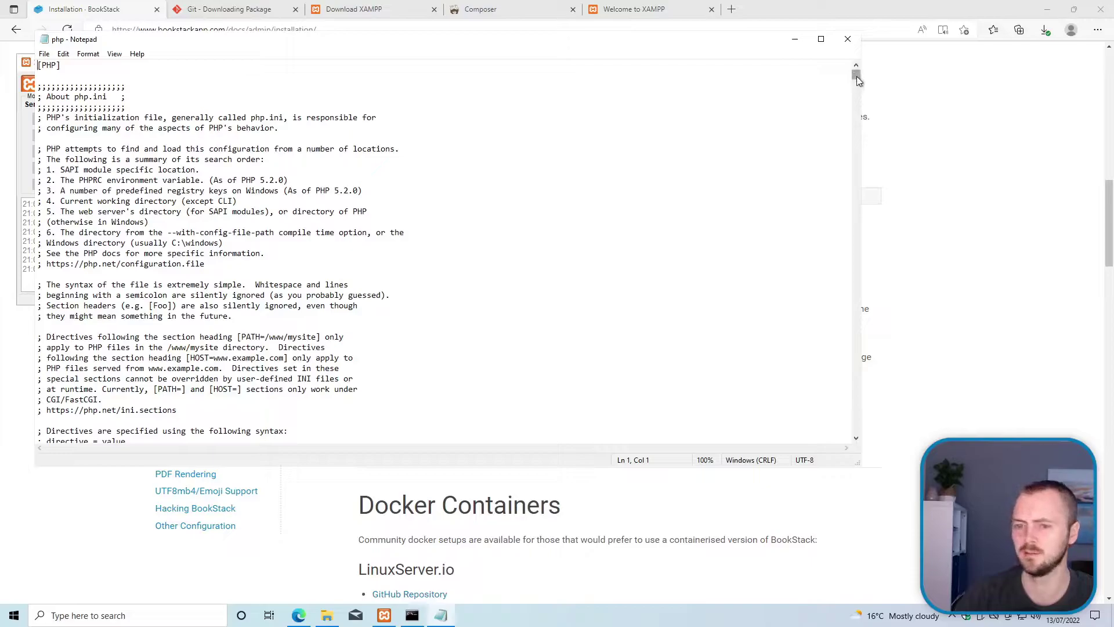
Step: Uncomment extension=gd and extension=ldap in php.ini by removing their leading semicolons
left_click_drag(856, 75, 858, 80)
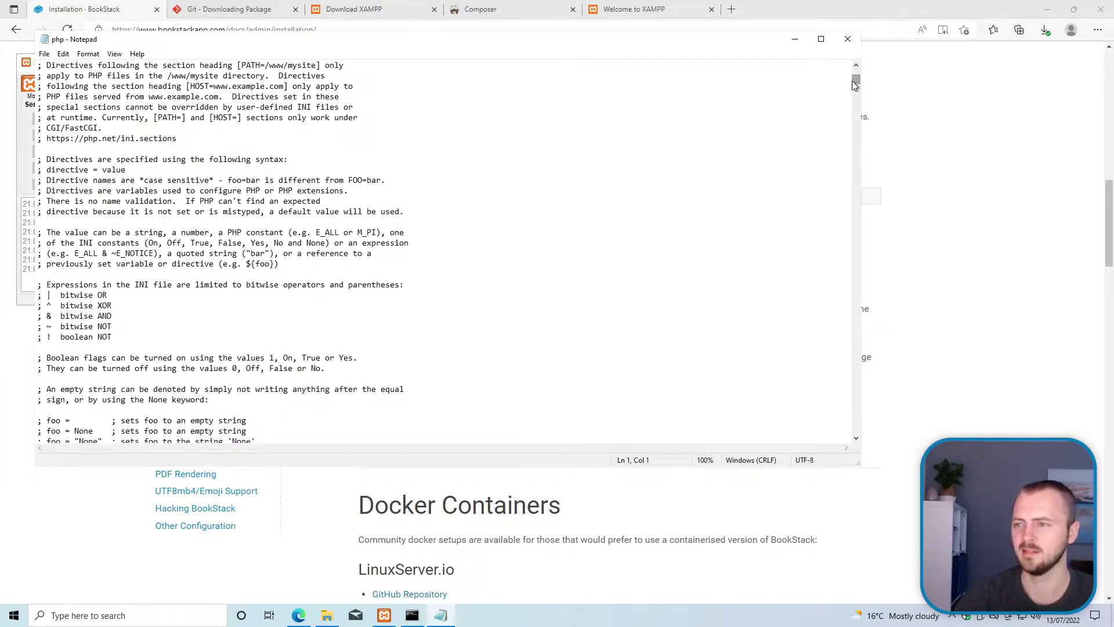
left_click_drag(858, 81, 861, 243)
scroll(129, 262, "up", 1)
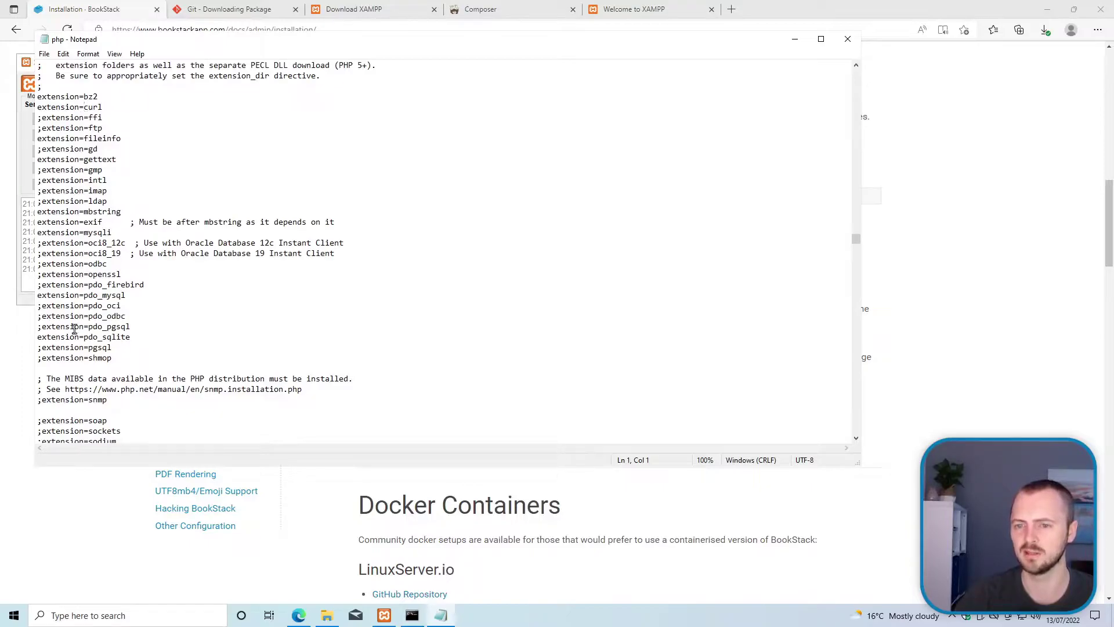
left_click(41, 274)
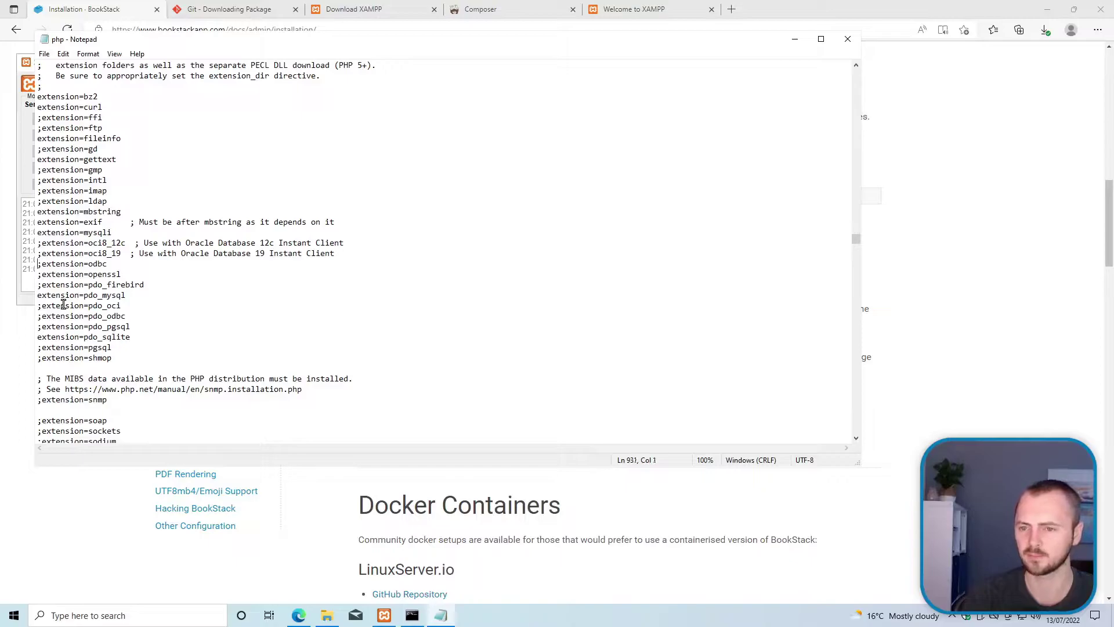
key("Up")
key("Up")
key("Up")
key("Up")
key("Up")
key("Up")
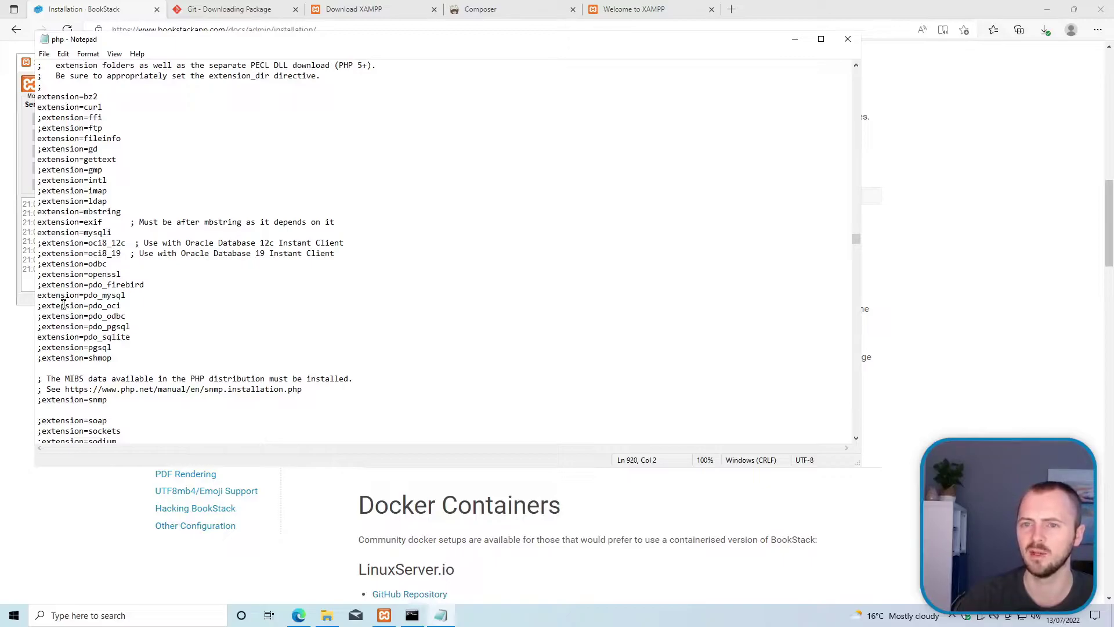
left_click_drag(109, 149, 38, 149)
left_click(42, 149)
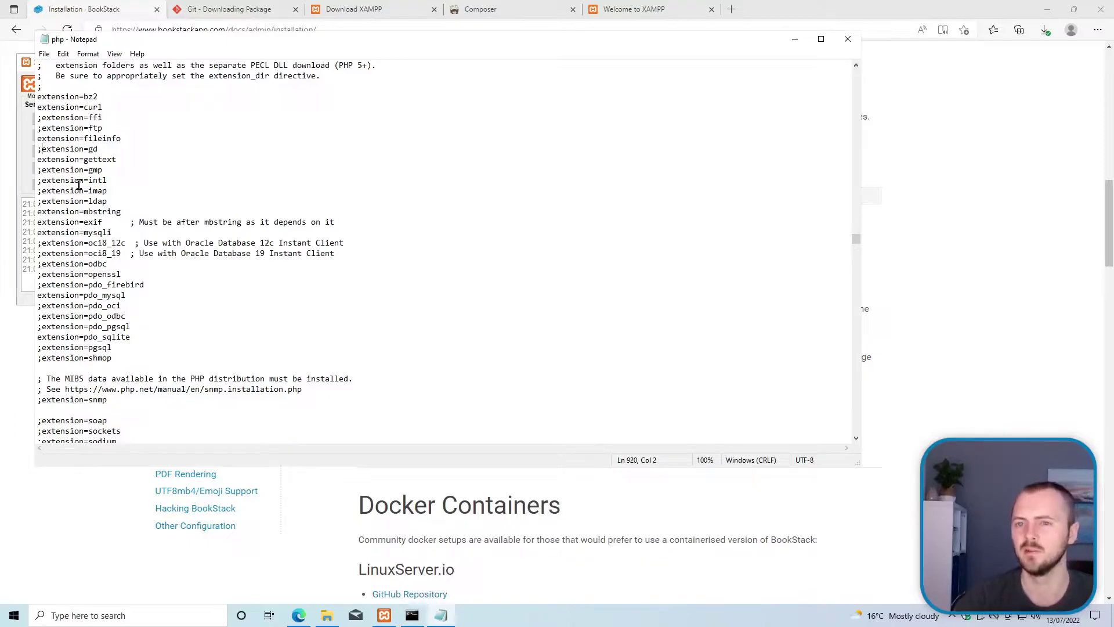
key("BackSpace")
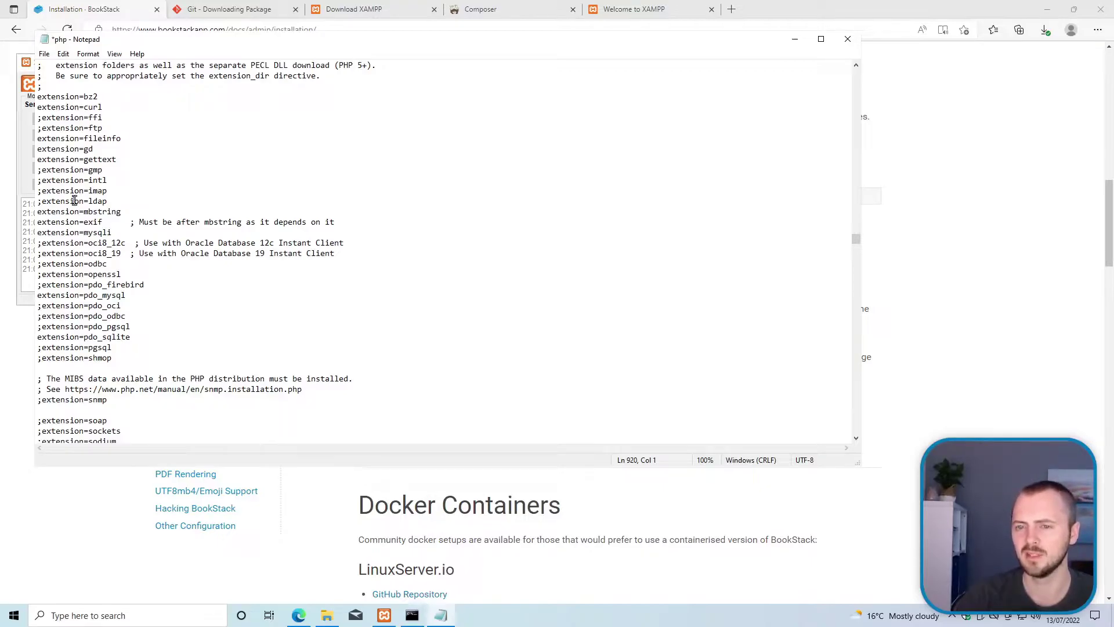
left_click(42, 201)
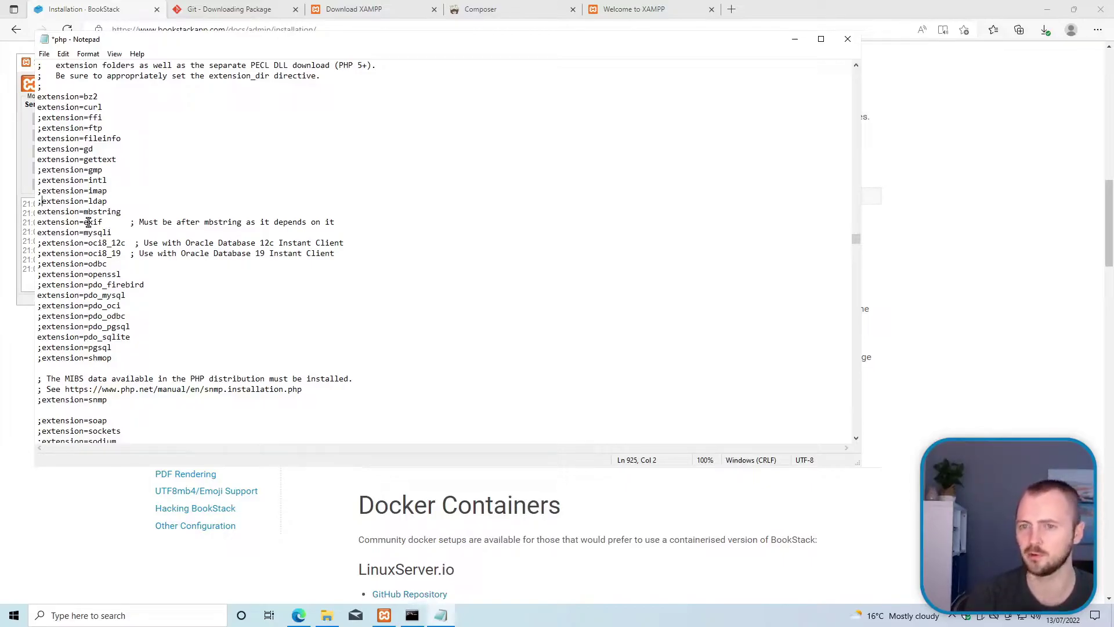
key("BackSpace")
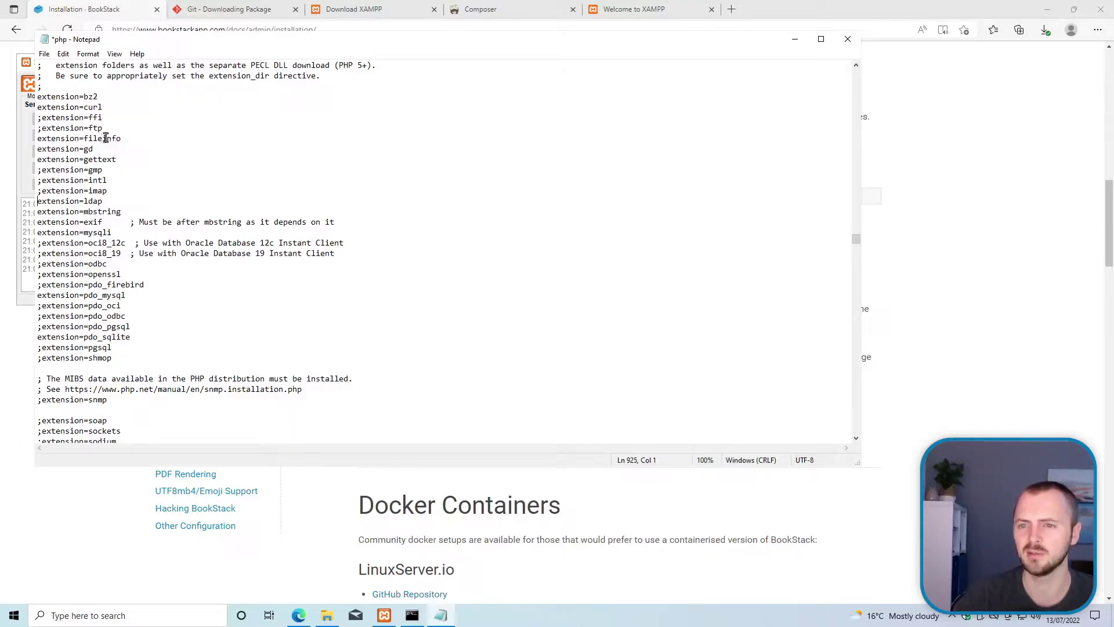
Step: Check that pdo_mysql and the remaining extension lines down to xsl are enabled
double_click(101, 294)
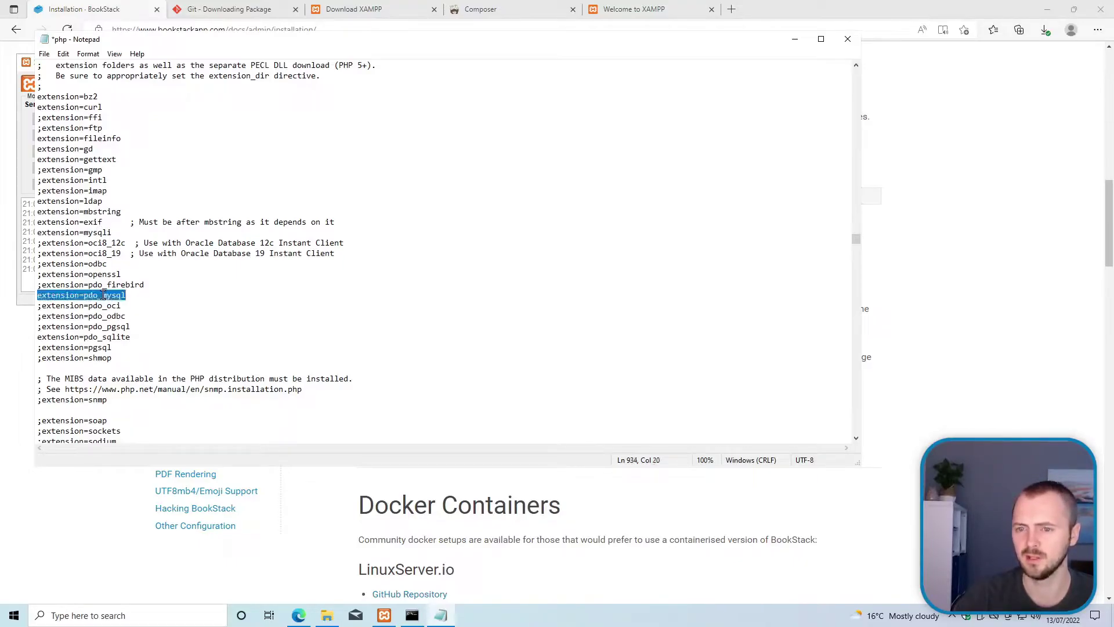
left_click(99, 306)
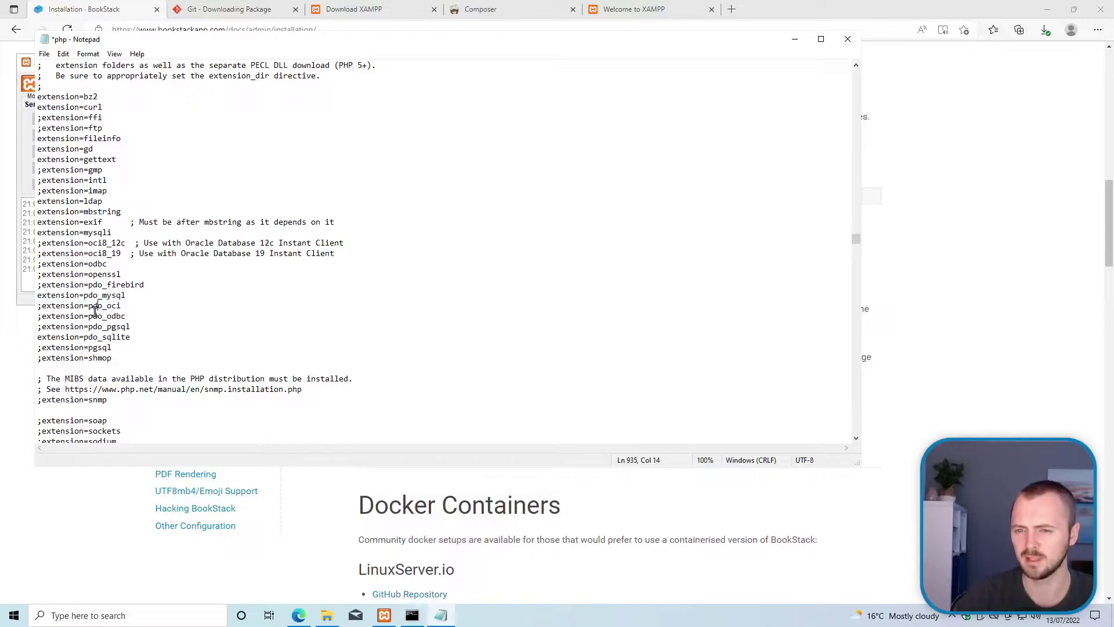
key("Down")
key("Down")
key("Down")
key("Down")
key("Down")
key("Down")
key("Down")
key("Down")
key("Down")
key("Down")
key("Down")
key("Down")
key("Down")
key("Down")
key("Home")
key("Up")
key("Down")
key("Down")
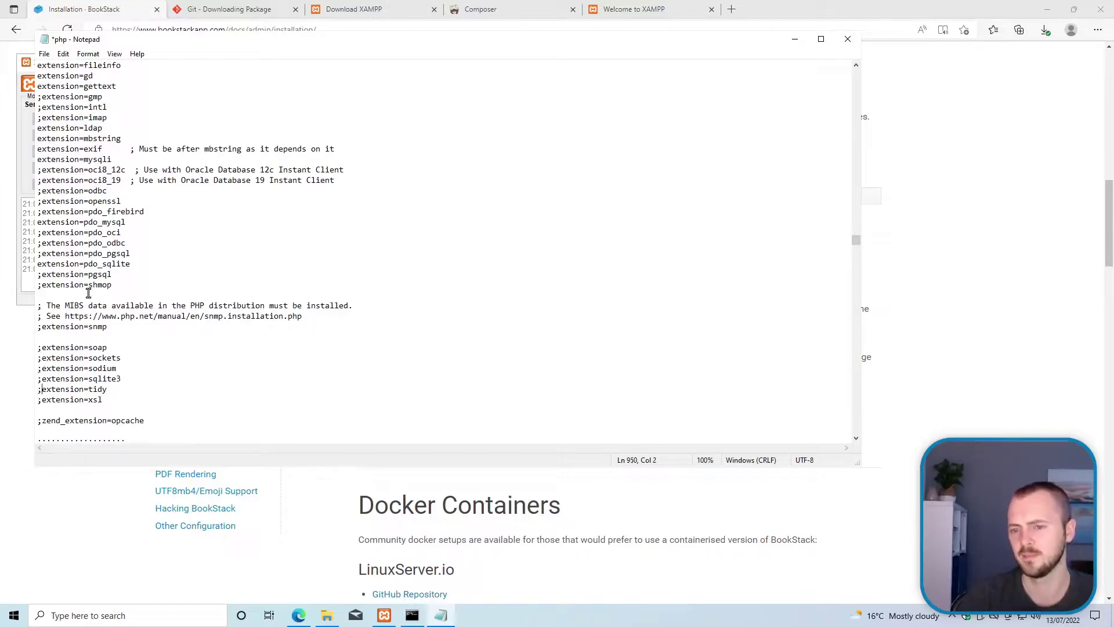
key("Down")
key("Down")
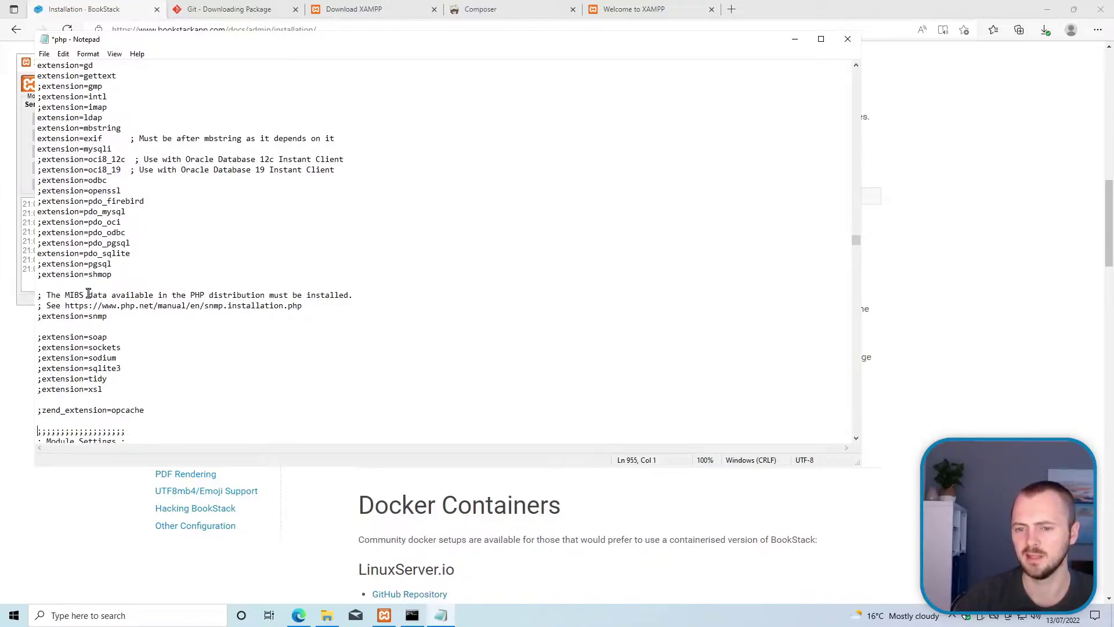
Step: Save php.ini and close Notepad
left_click(45, 55)
left_click(73, 106)
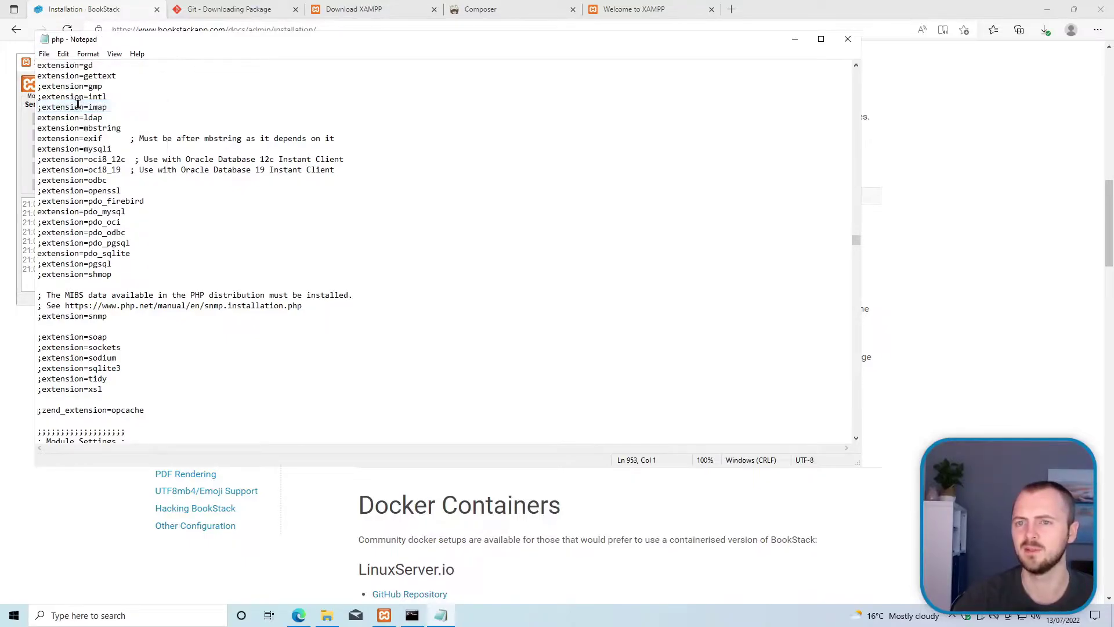
left_click(845, 40)
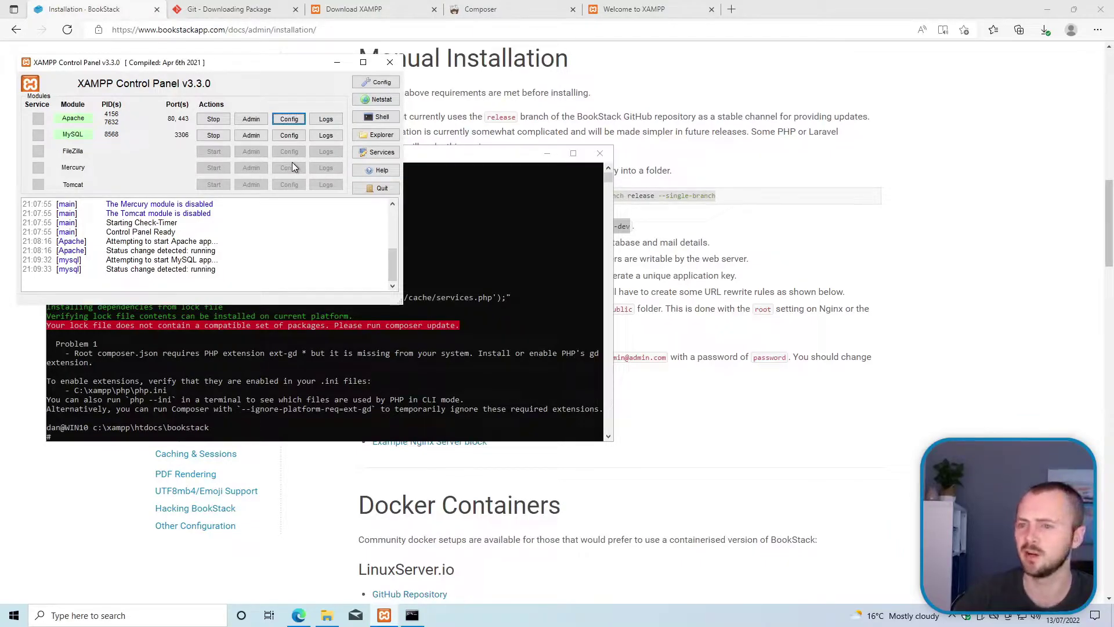
Step: Restart Apache in the XAMPP Control Panel and bring the XAMPP shell back to the front
left_click(225, 119)
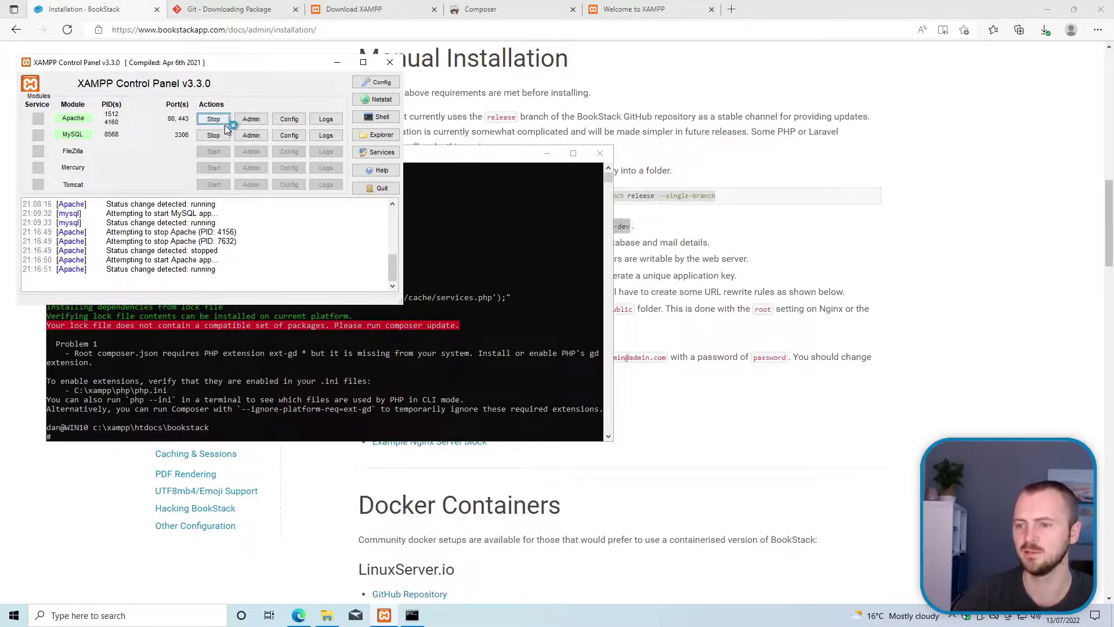
left_click(254, 383)
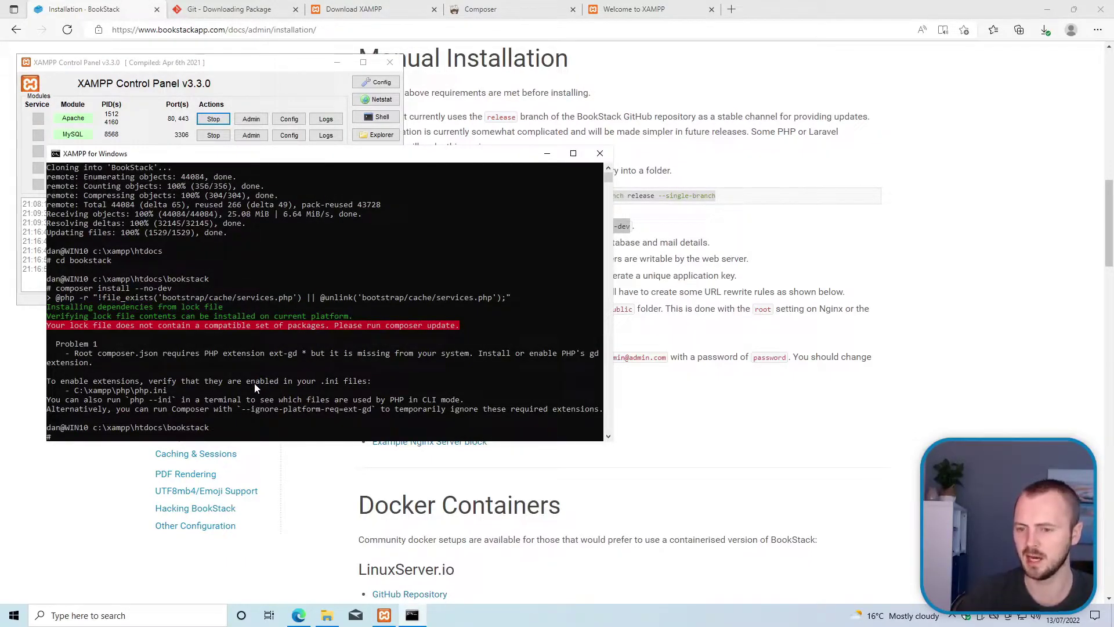
Step: Rerun 'composer install --no-dev' until it completes, then go back to the BookStack guide in Edge
key("Up")
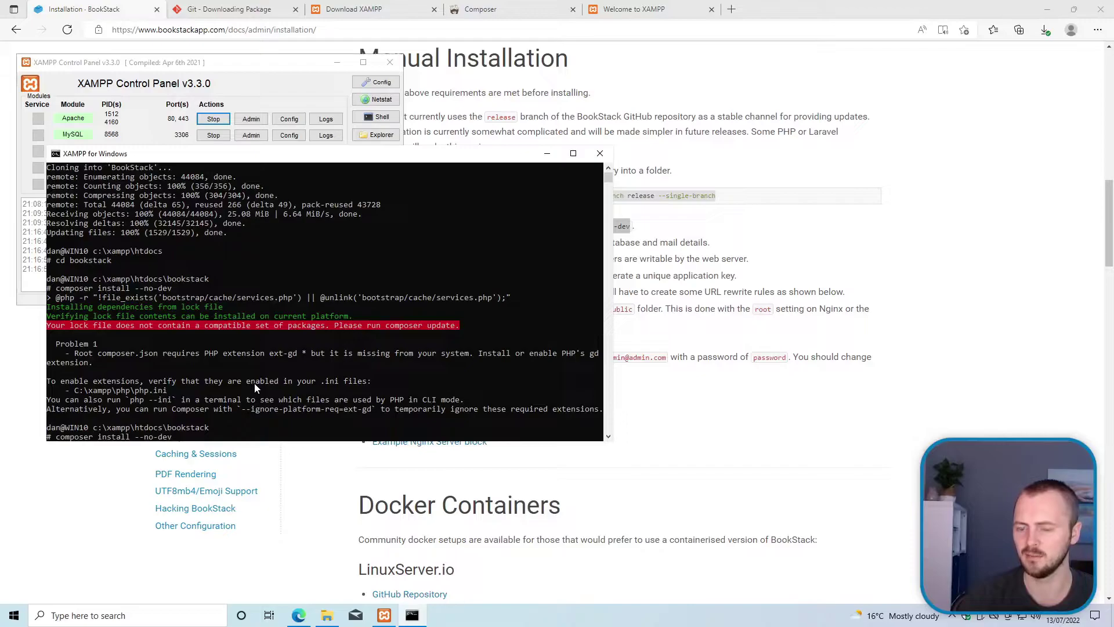
key("Return")
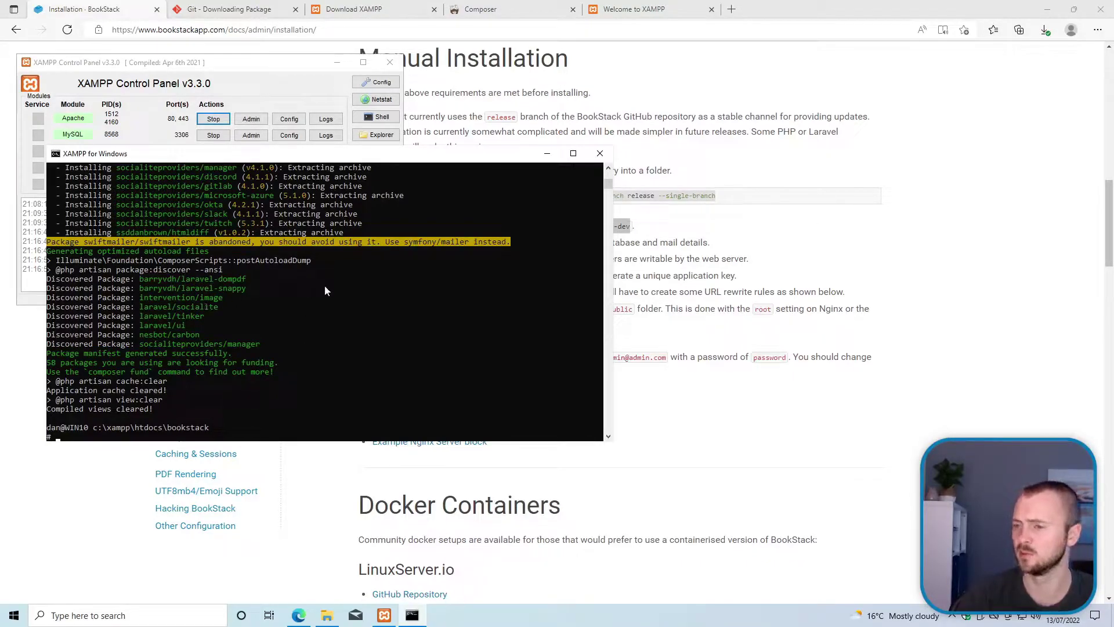
left_click(692, 242)
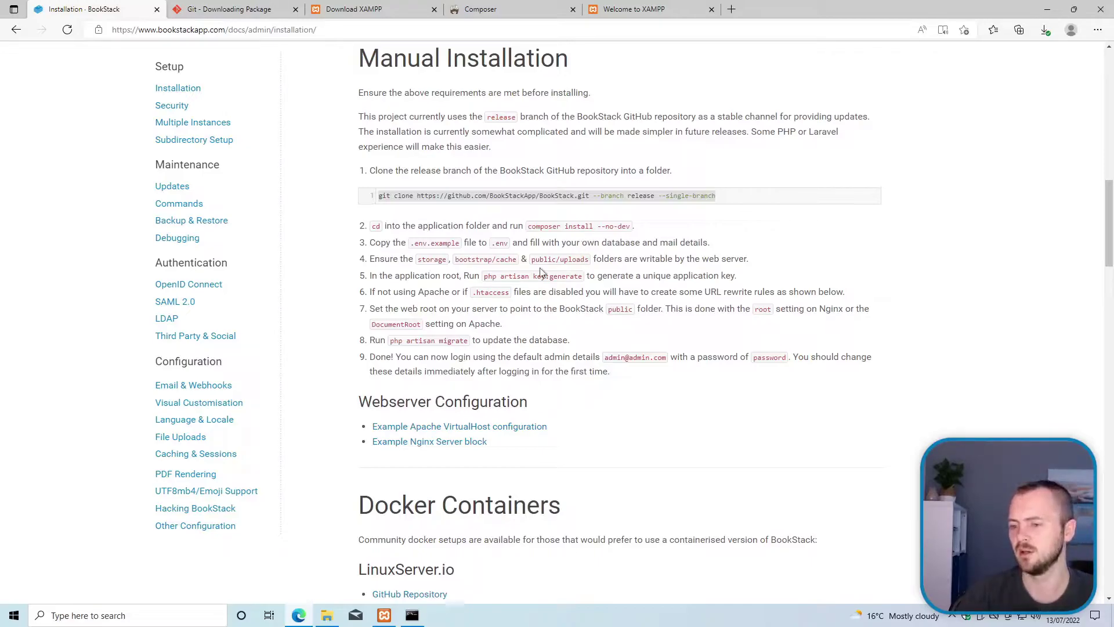
Step: Duplicate .env.example in C:\xampp\htdocs\bookstack and rename the copy to .env
left_click(327, 614)
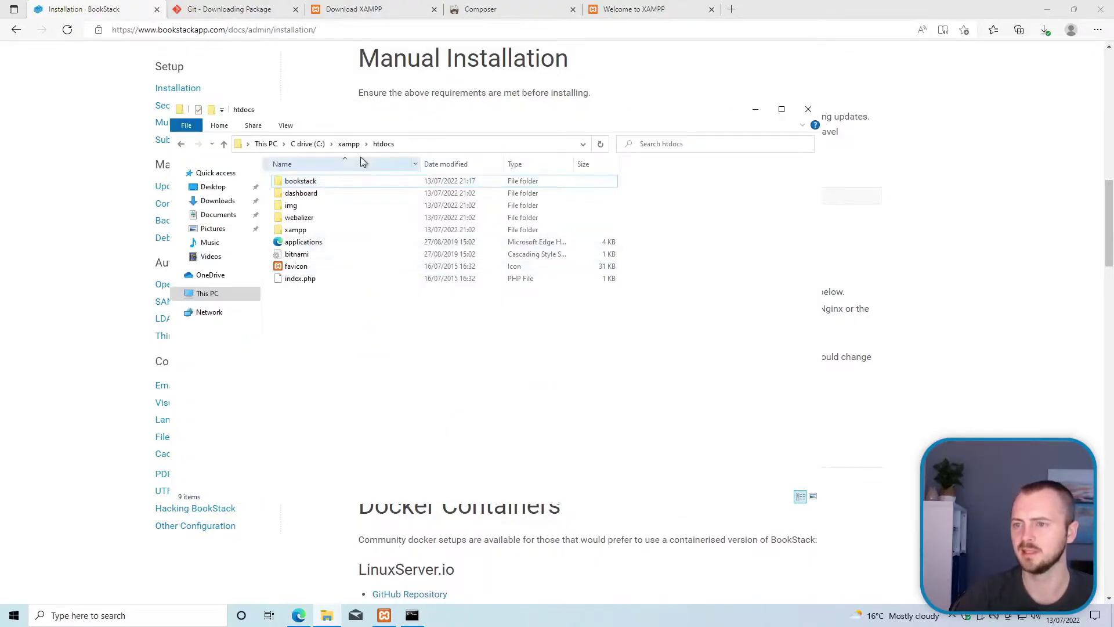
double_click(345, 183)
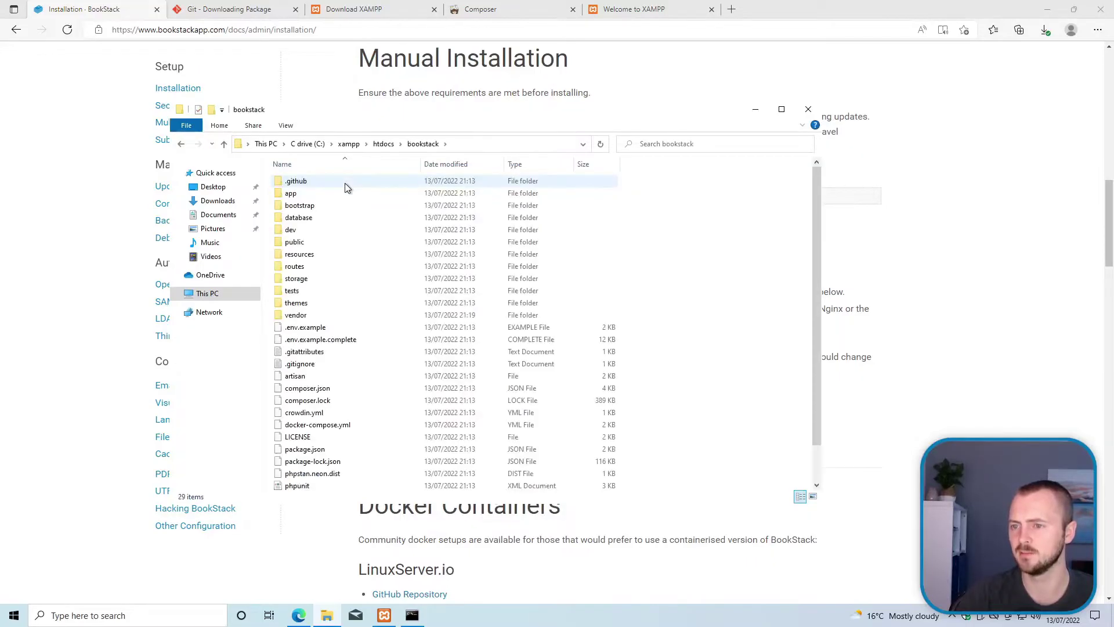
left_click(322, 331)
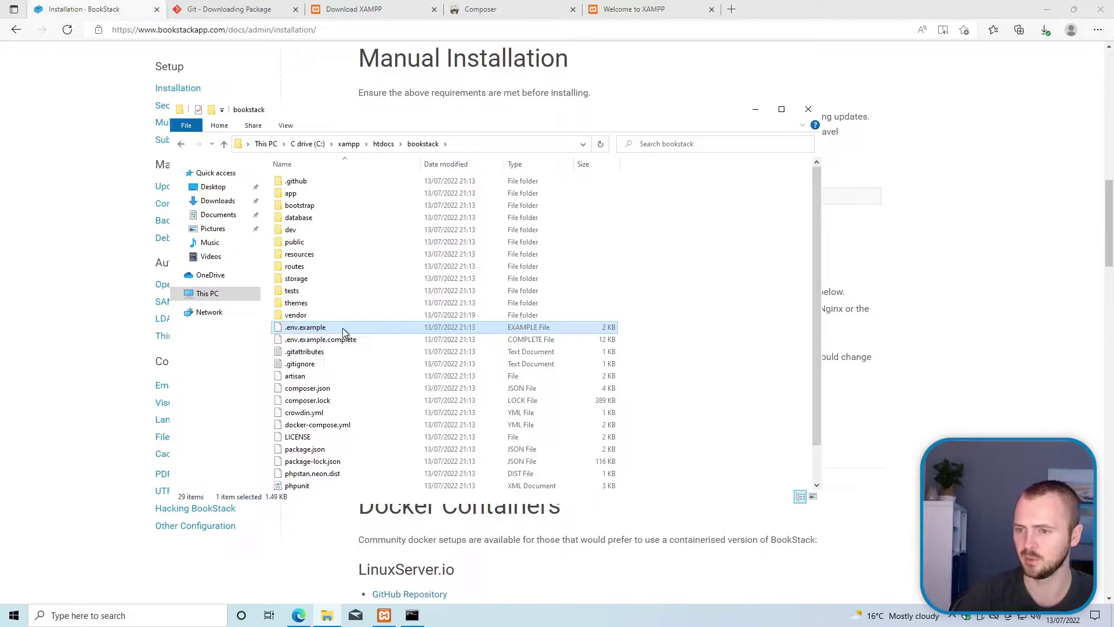
key("ctrl+c")
key("ctrl+v")
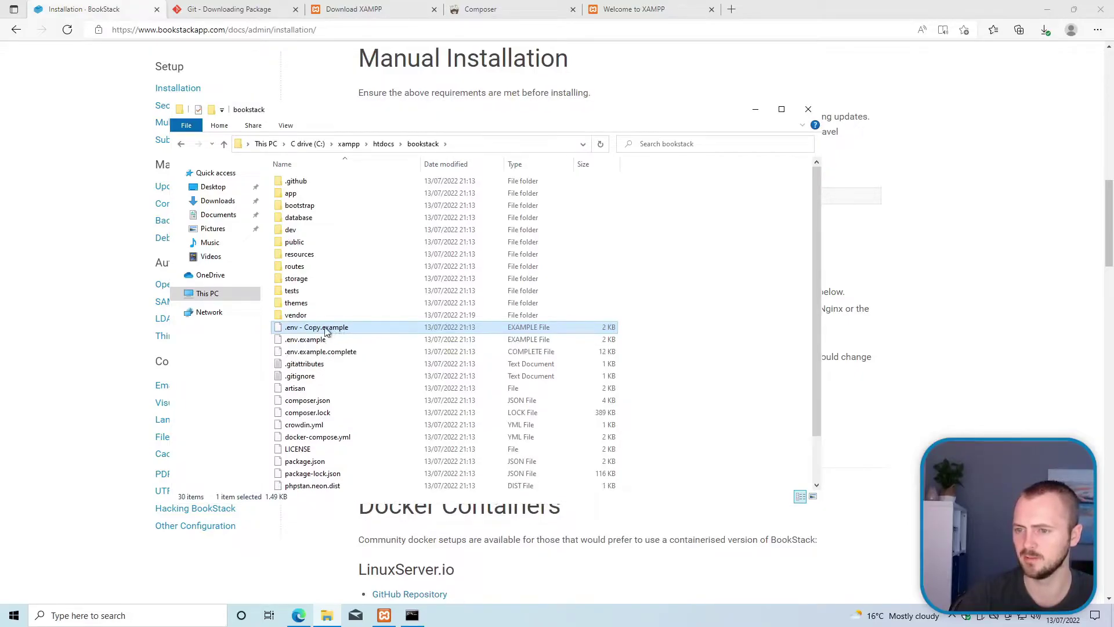
right_click(325, 329)
left_click(355, 463)
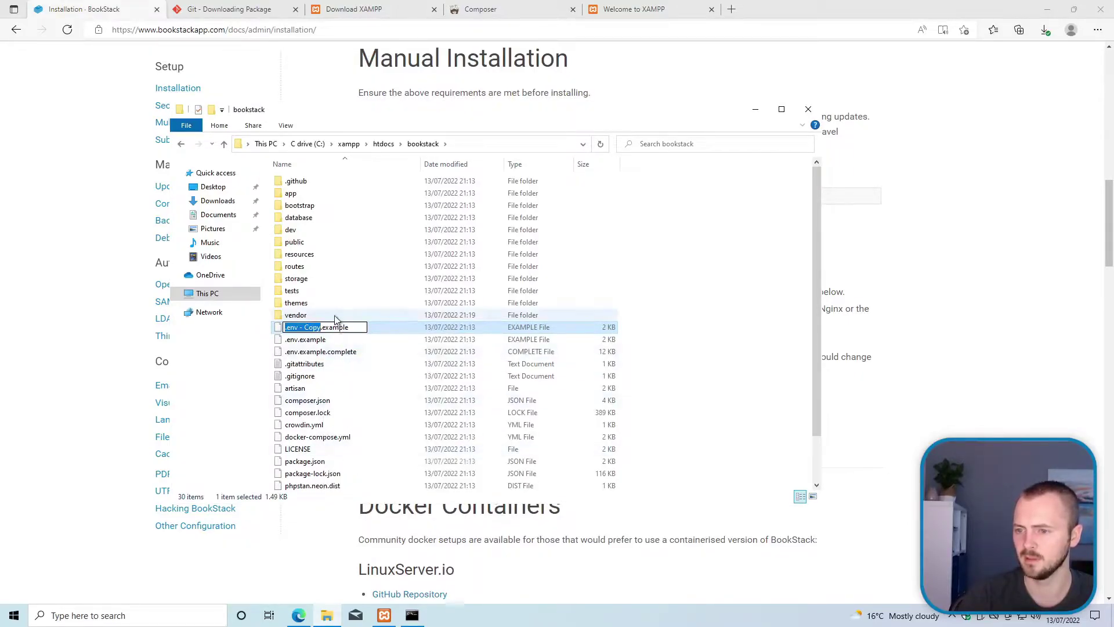
key("End")
key("ctrl+shift+Left")
key("ctrl+shift+Left")
key("ctrl+shift+Left")
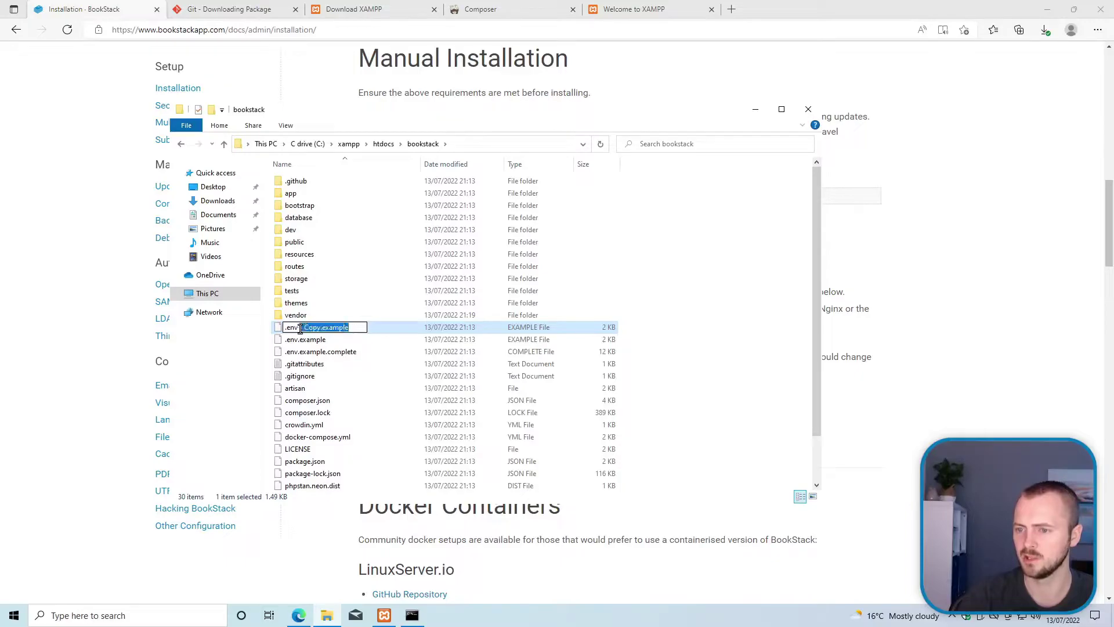
key("BackSpace")
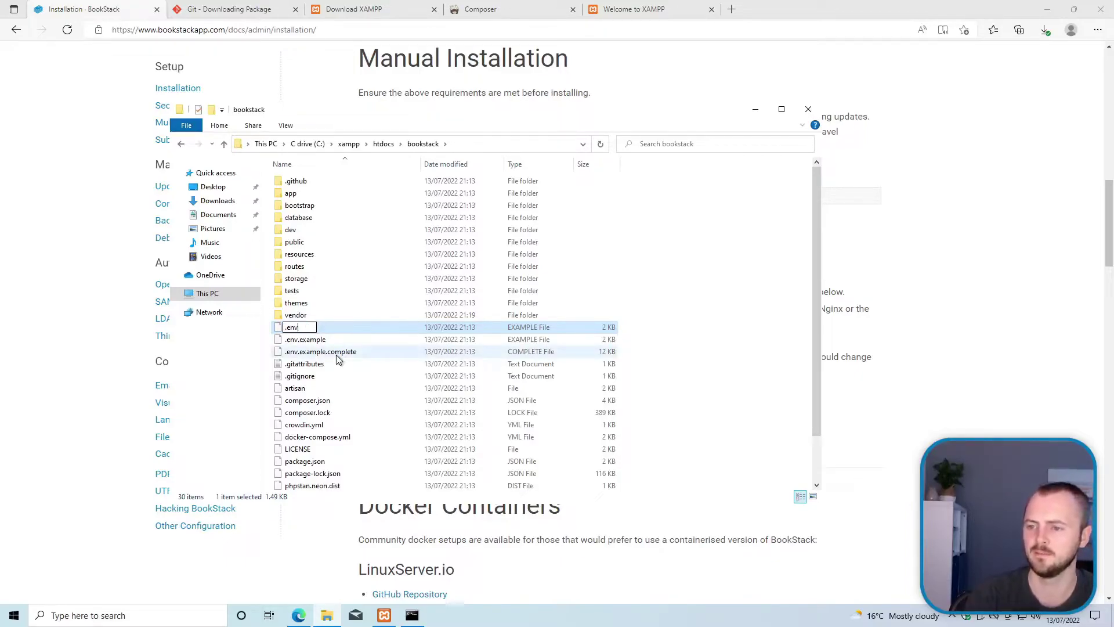
key("Return")
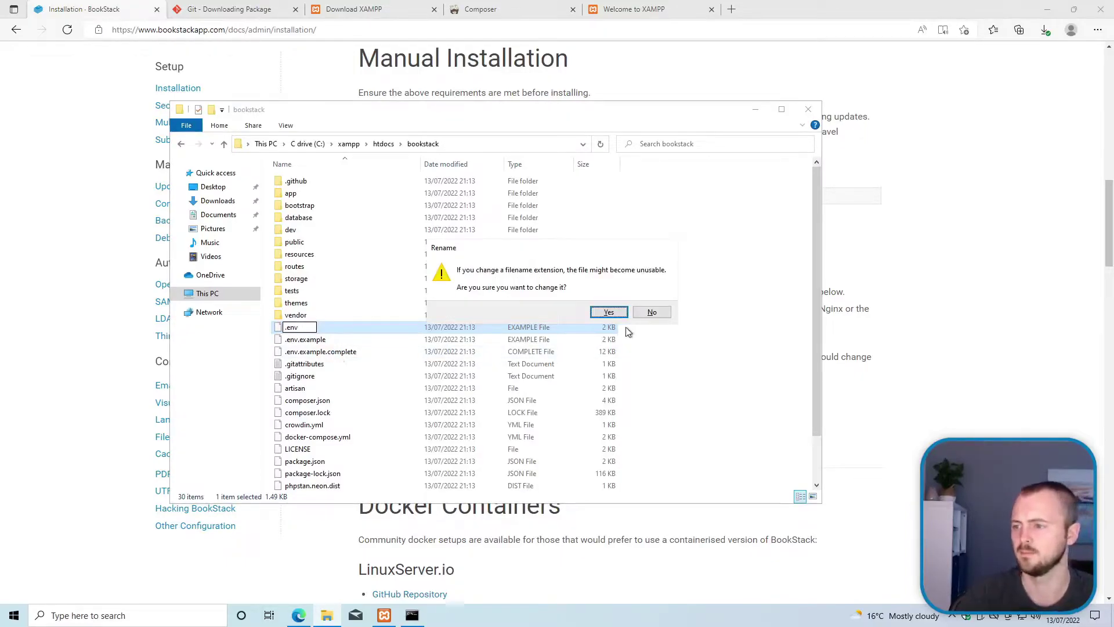
left_click(608, 312)
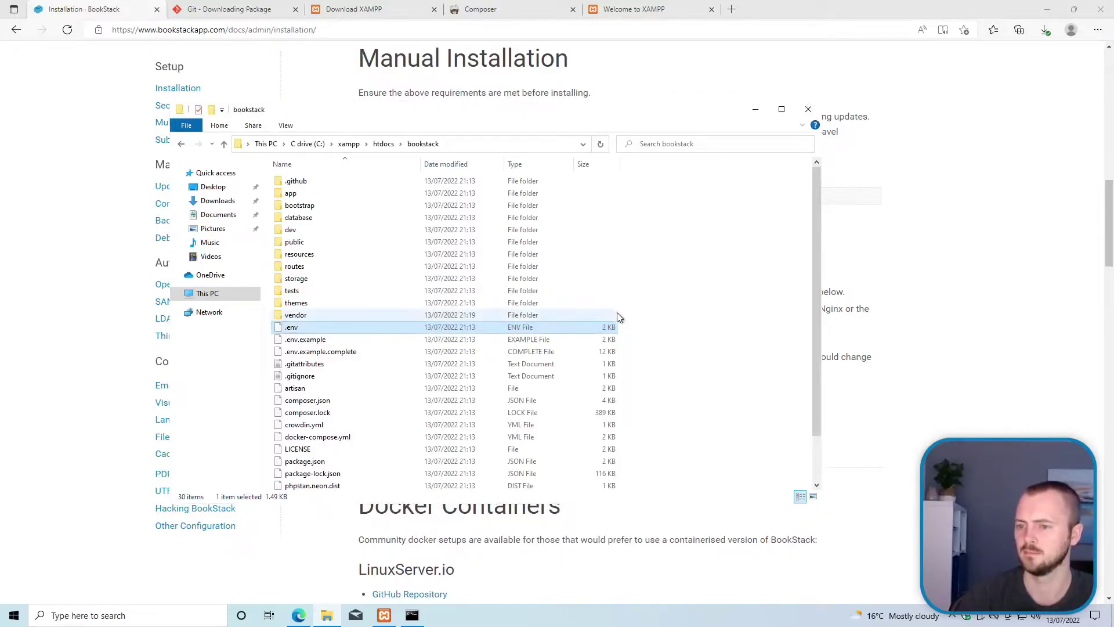
Step: Open the new .env file in Notepad
right_click(298, 329)
left_click(359, 330)
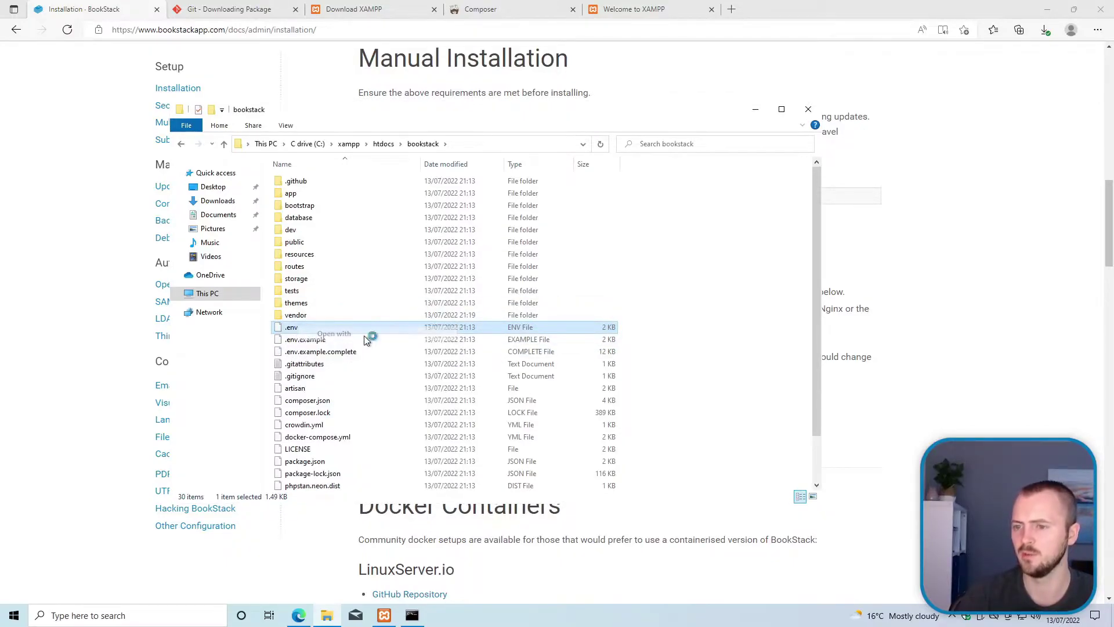
left_click(490, 232)
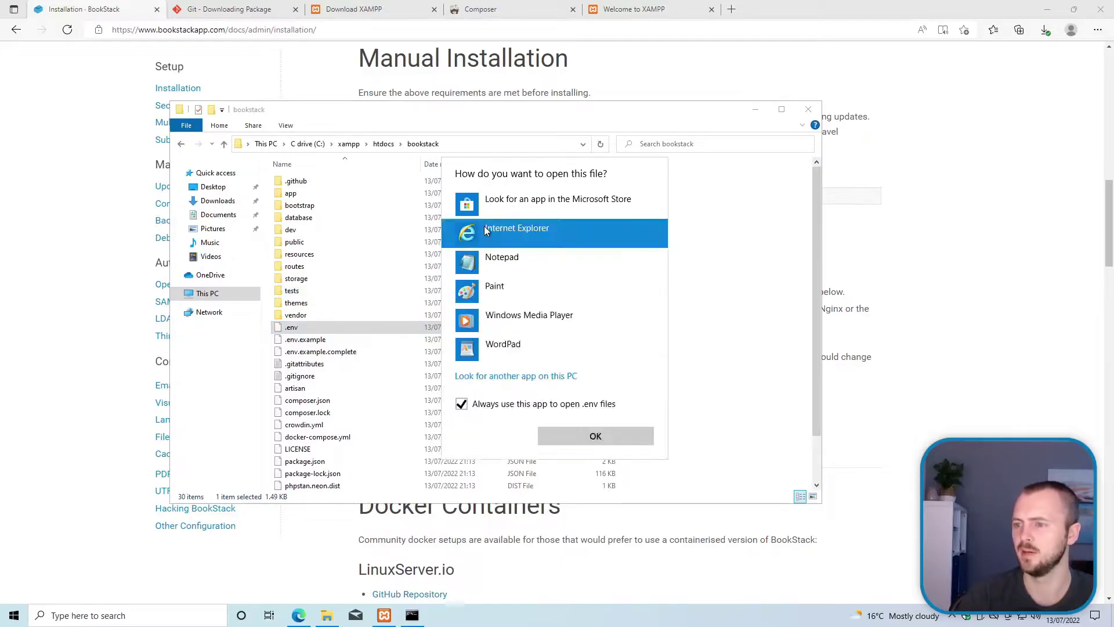
left_click(503, 260)
left_click(584, 437)
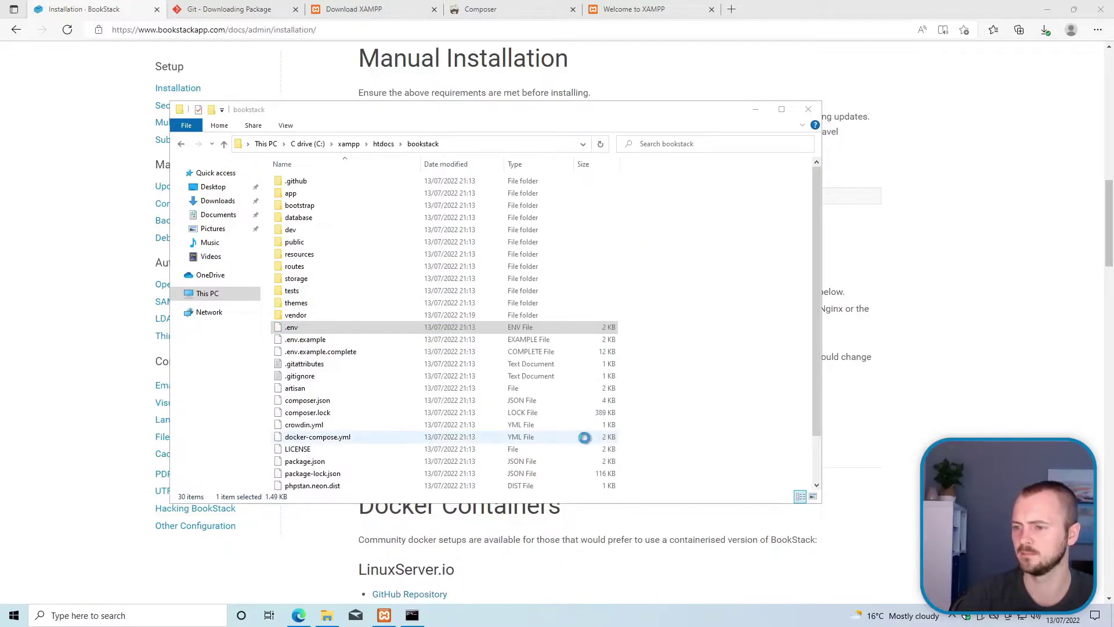
mouse_move(249, 39)
left_mouse_down()
mouse_move(248, 63)
mouse_move(224, 69)
mouse_move(228, 57)
mouse_move(234, 75)
mouse_move(249, 60)
left_mouse_up()
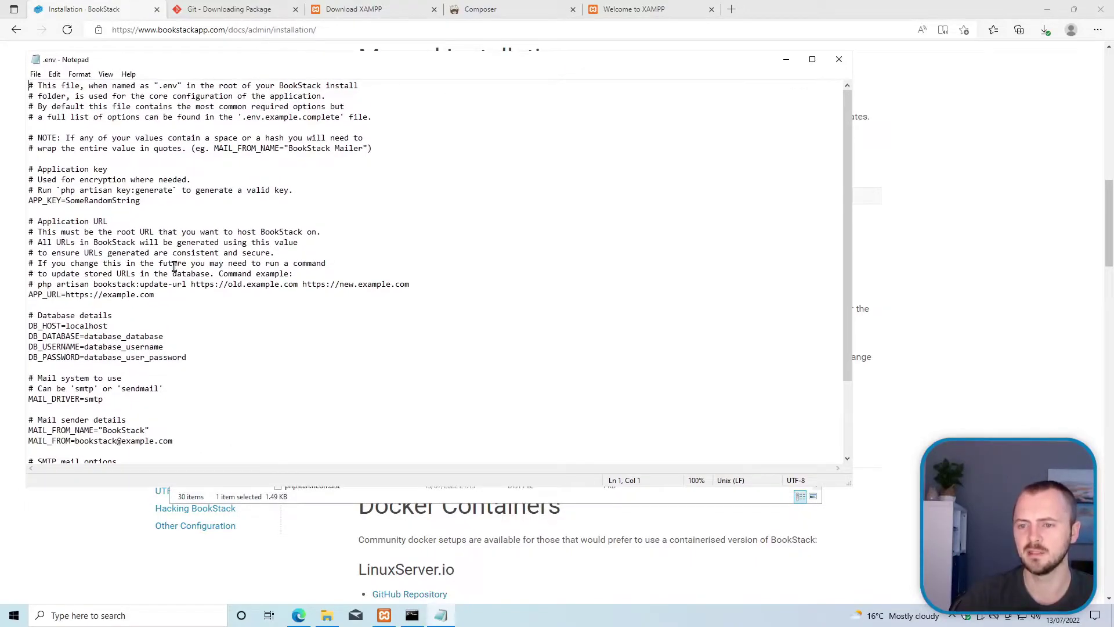
scroll(174, 266, "down", 1)
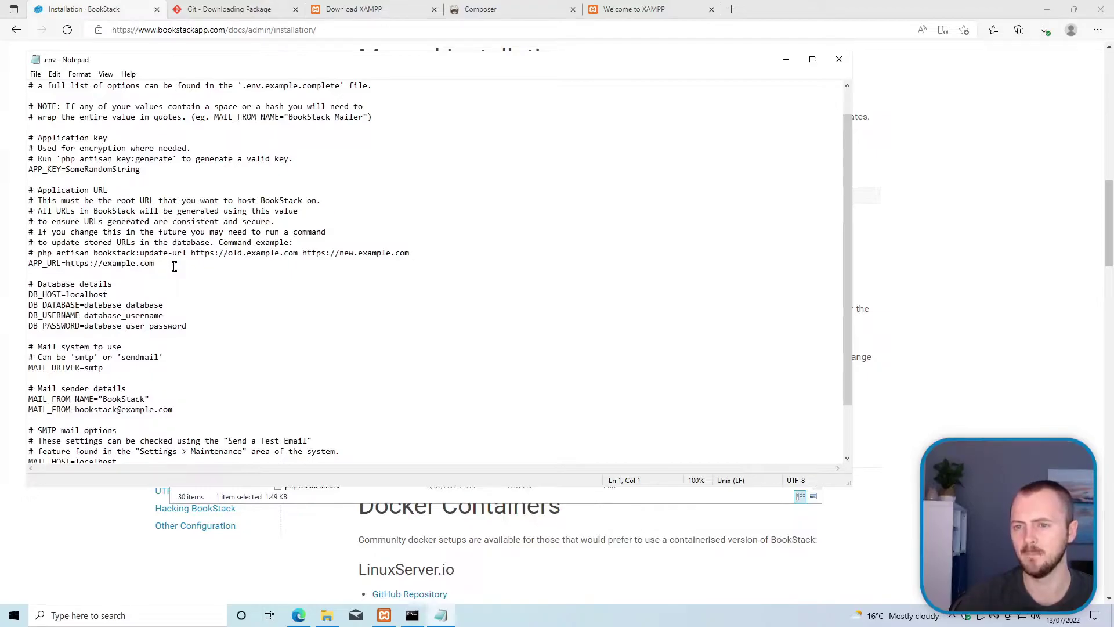
scroll(172, 266, "down", 2)
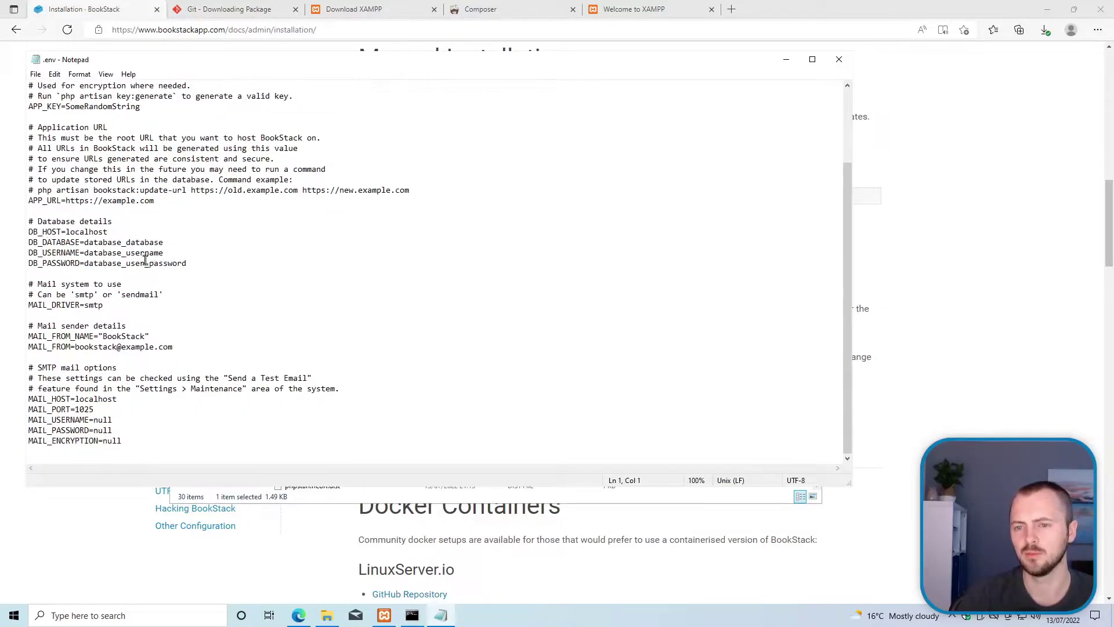
left_click(44, 231)
double_click(45, 231)
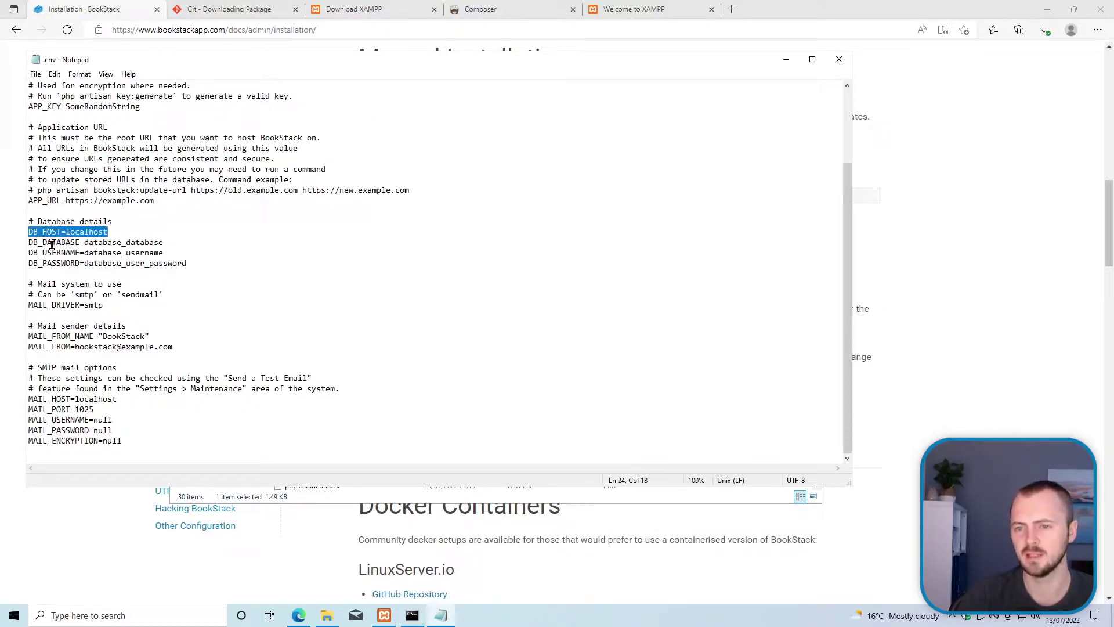
left_click(60, 264)
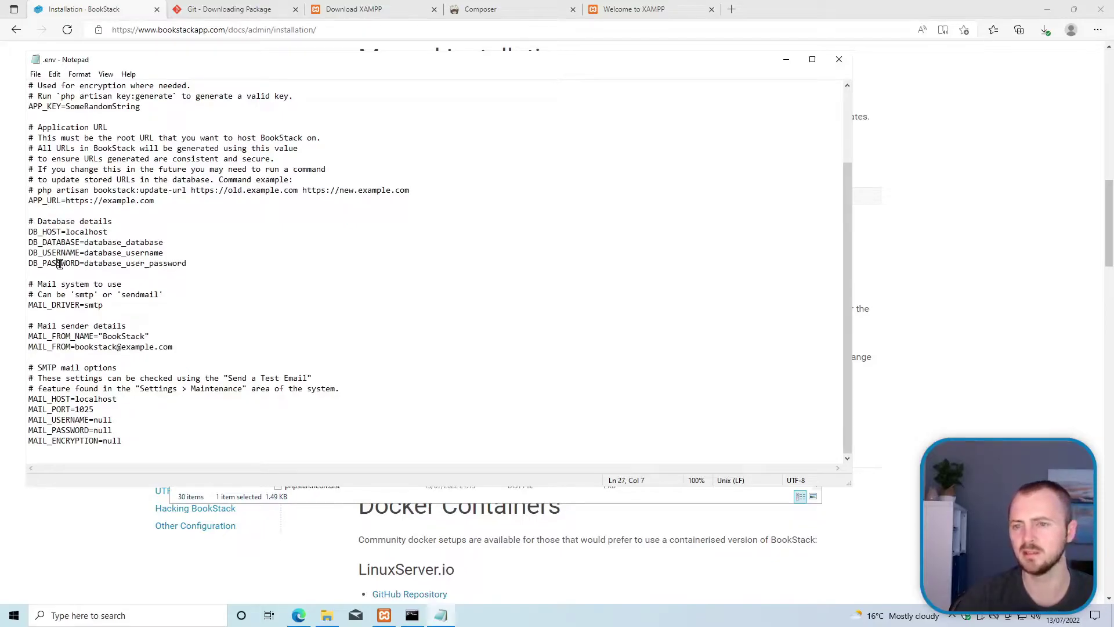
left_click(81, 233)
double_click(81, 232)
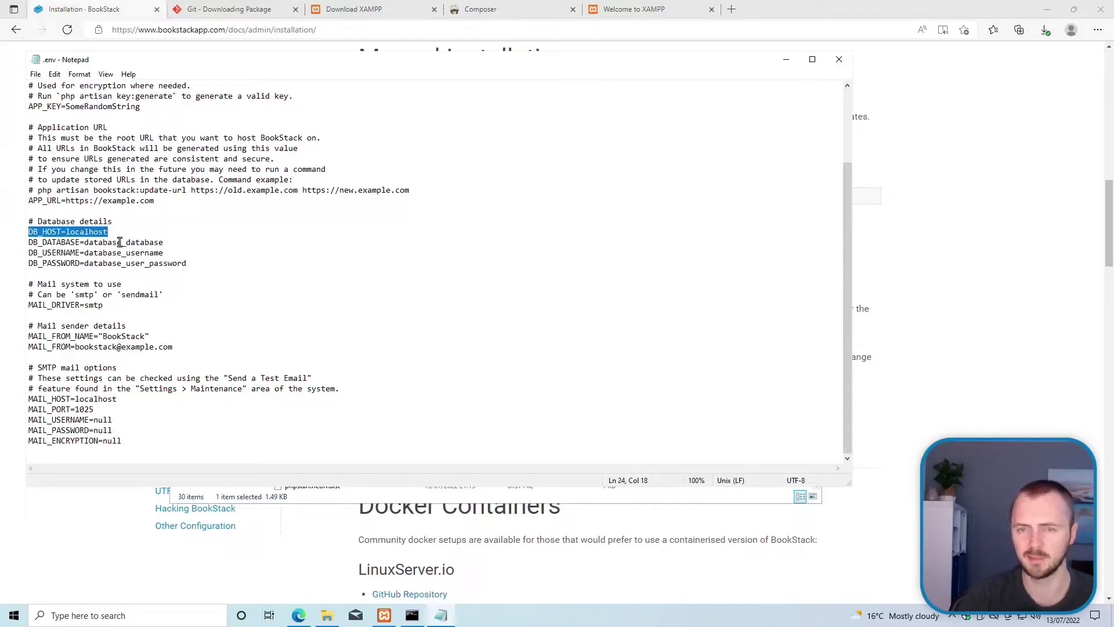
left_click(127, 241)
double_click(131, 240)
left_click(164, 242)
left_click(188, 264)
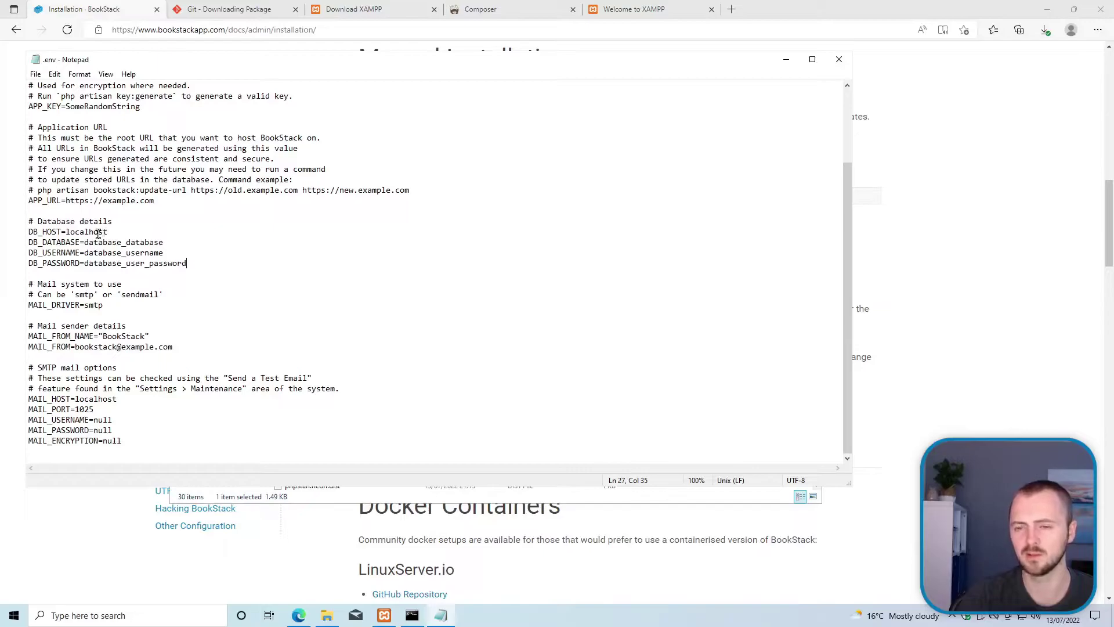
mouse_move(384, 614)
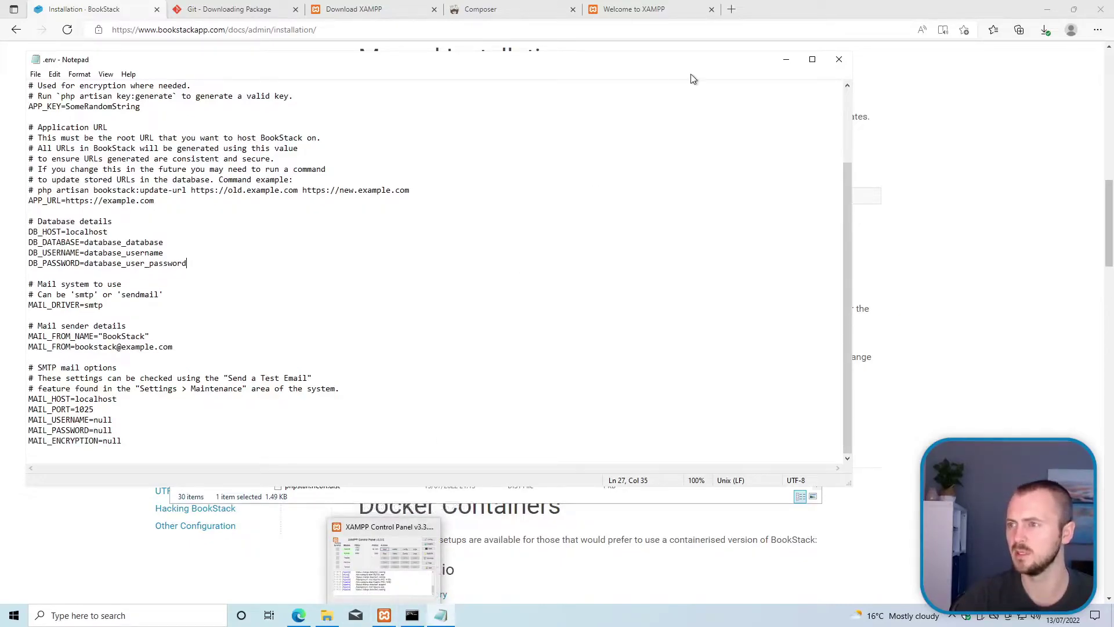
Step: Open phpMyAdmin from the XAMPP dashboard and create an empty database named bookstack
left_click(640, 7)
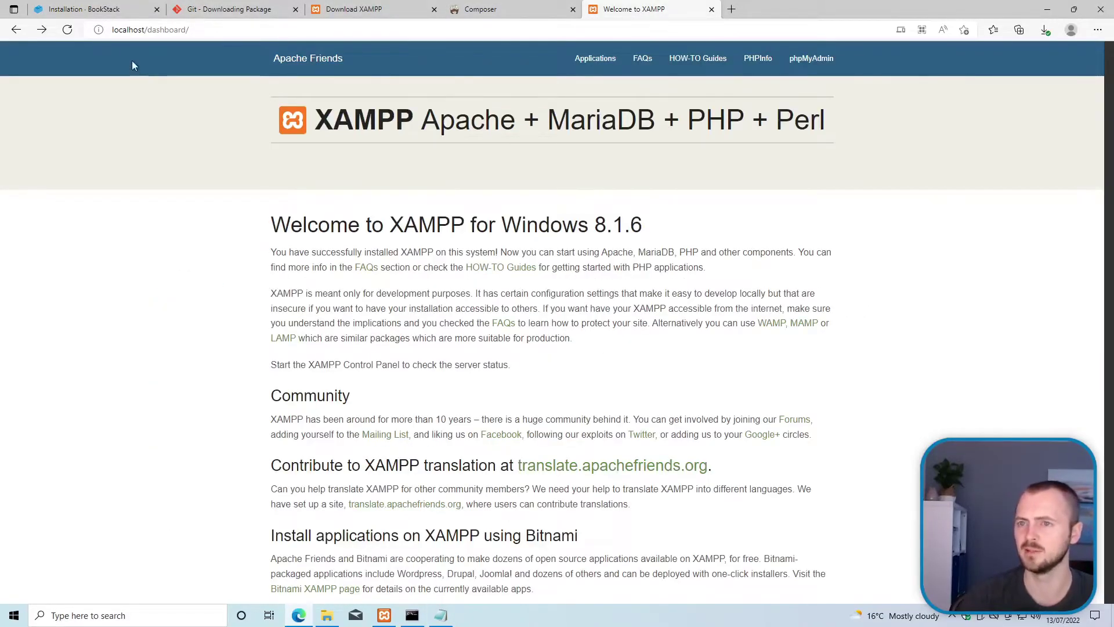
left_click(790, 64)
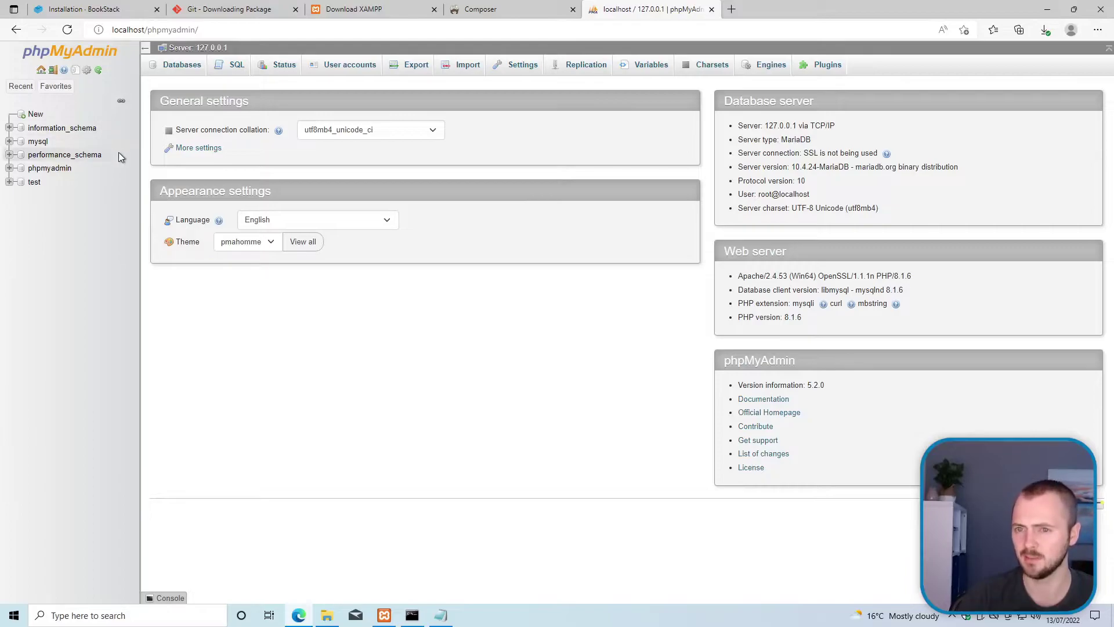
left_click(36, 114)
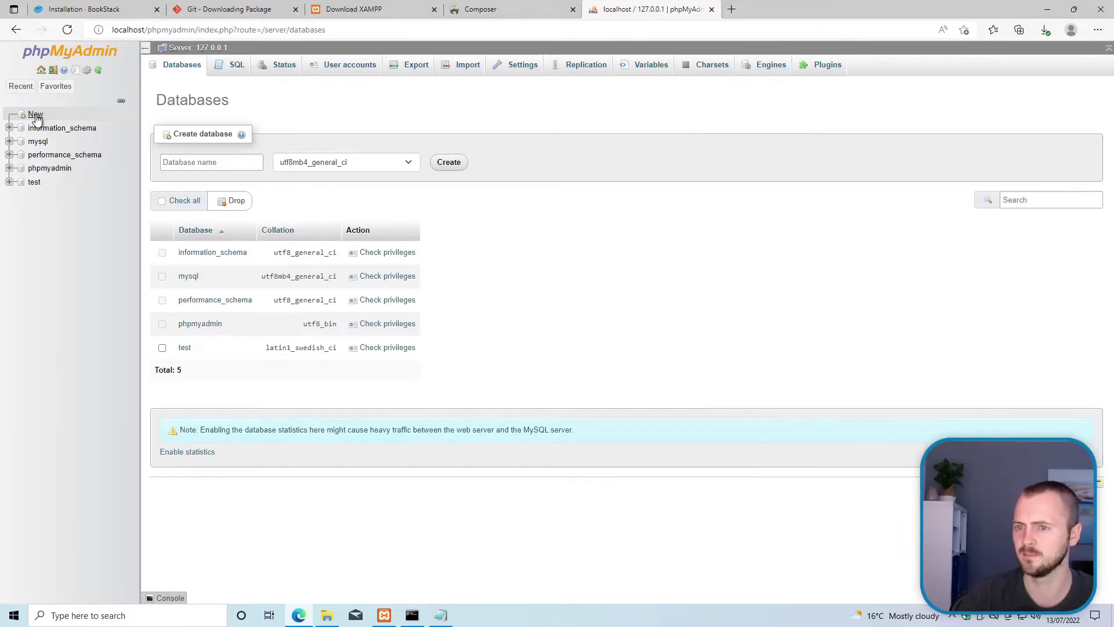
left_click(235, 163)
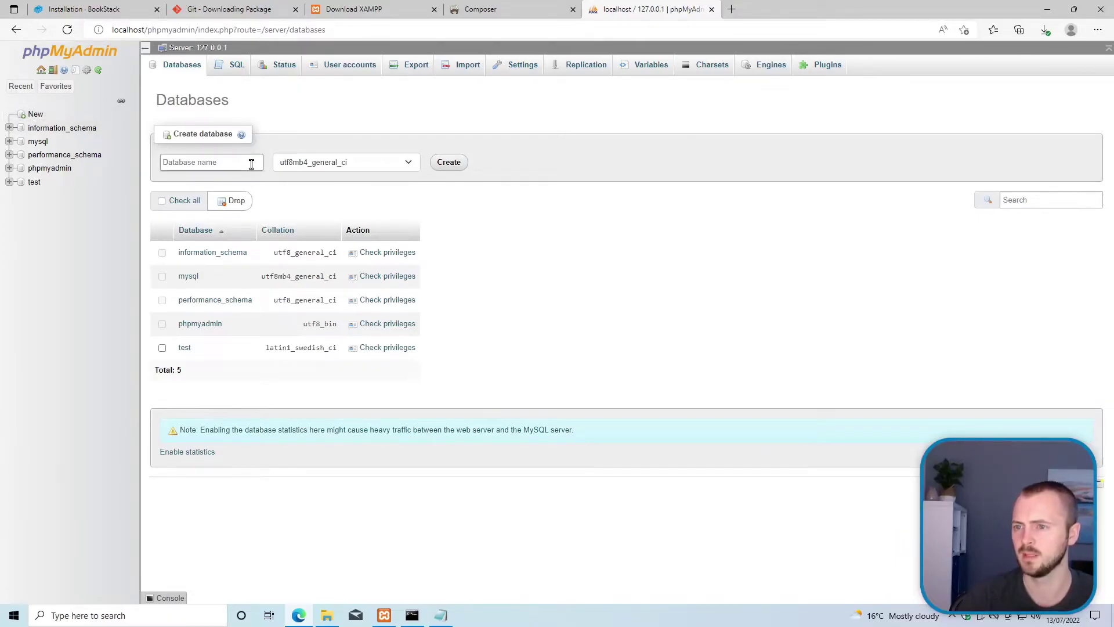
type("bookstack")
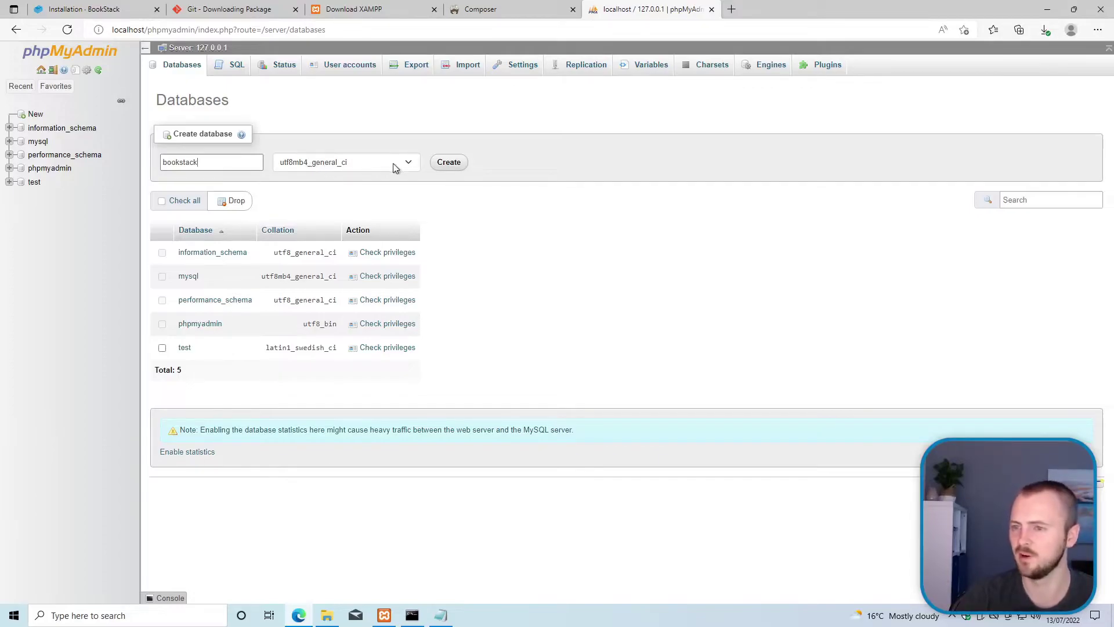
left_click(447, 164)
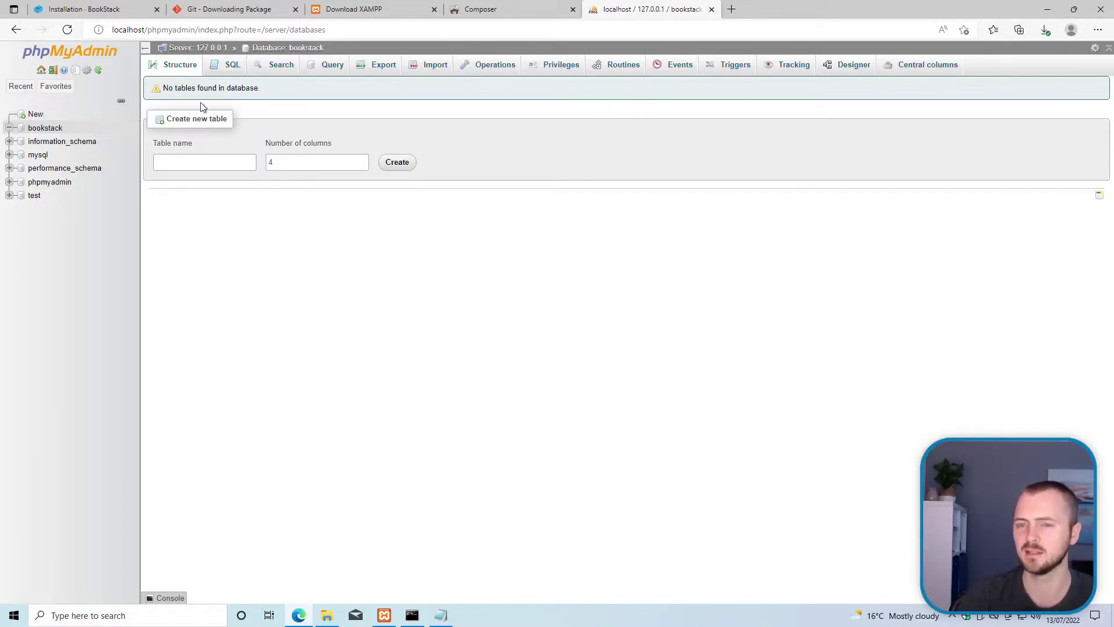
left_click(42, 71)
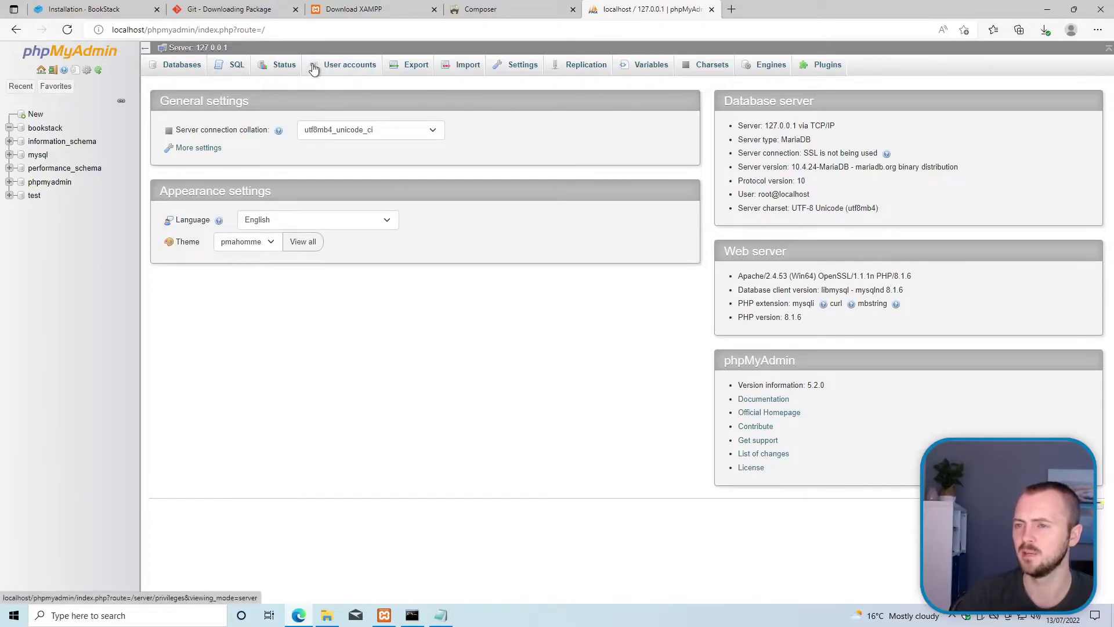
Step: Add a user account named bookstack restricted to host localhost, with password entered as text
left_click(347, 67)
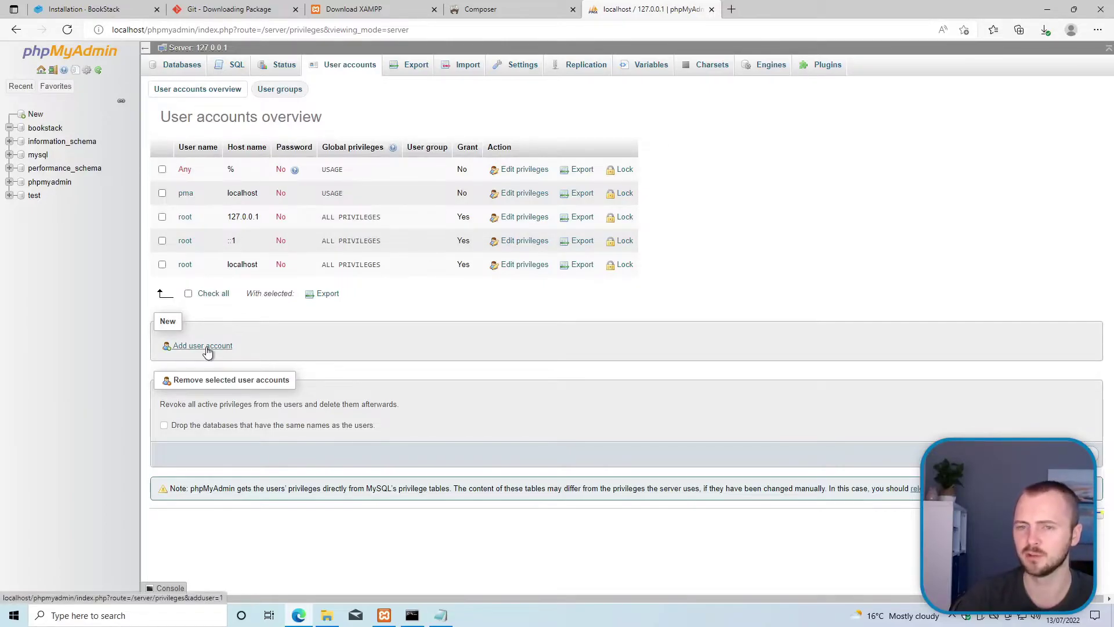
left_click(207, 351)
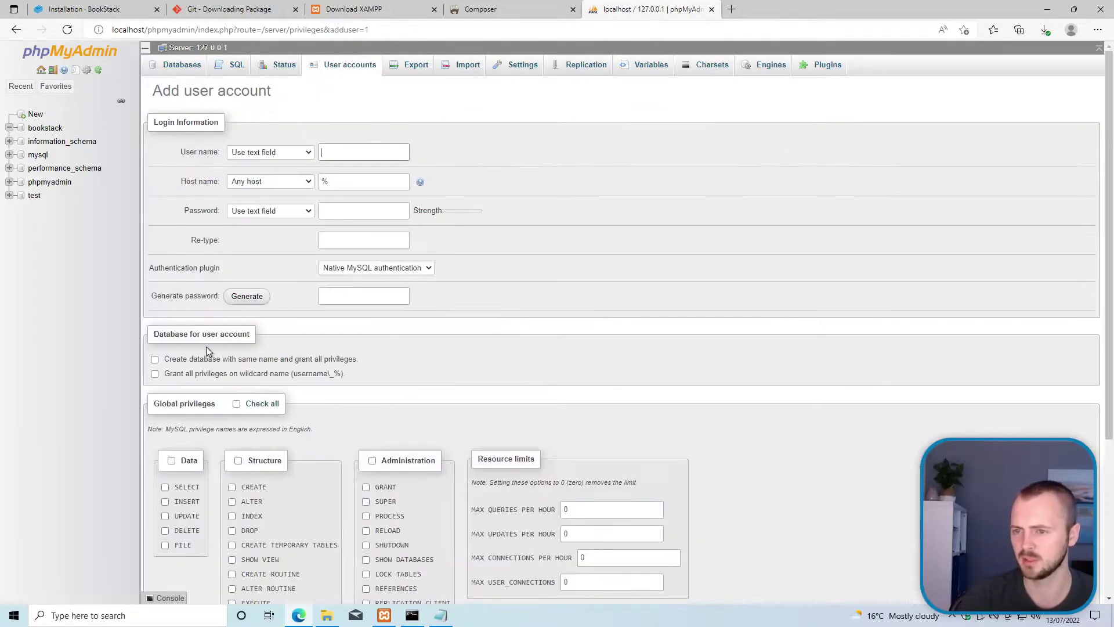
left_click(332, 153)
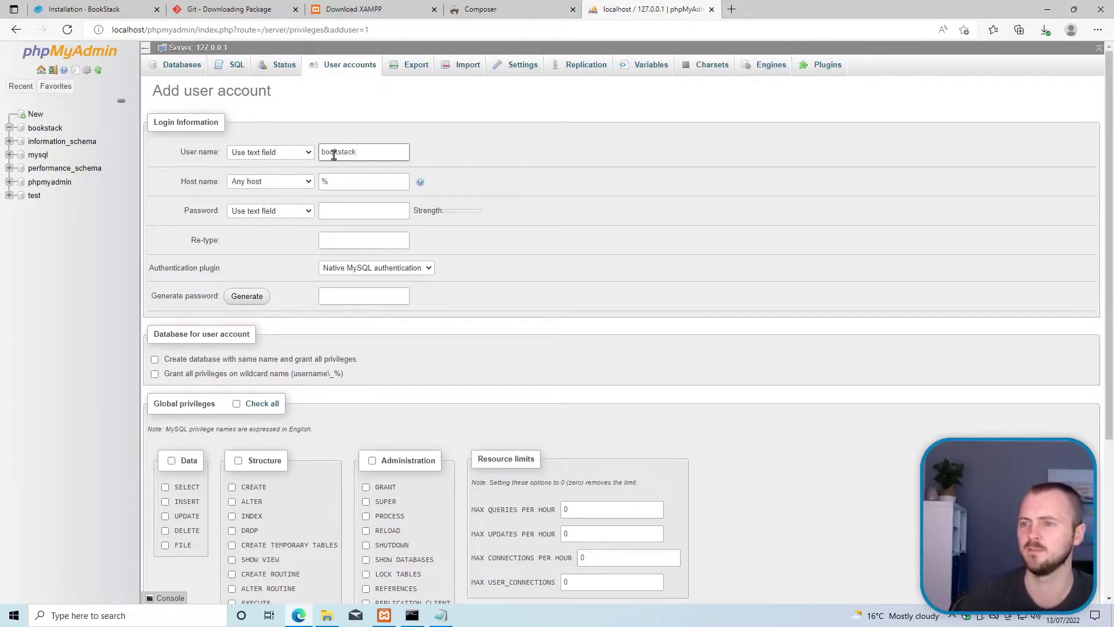
left_click(301, 183)
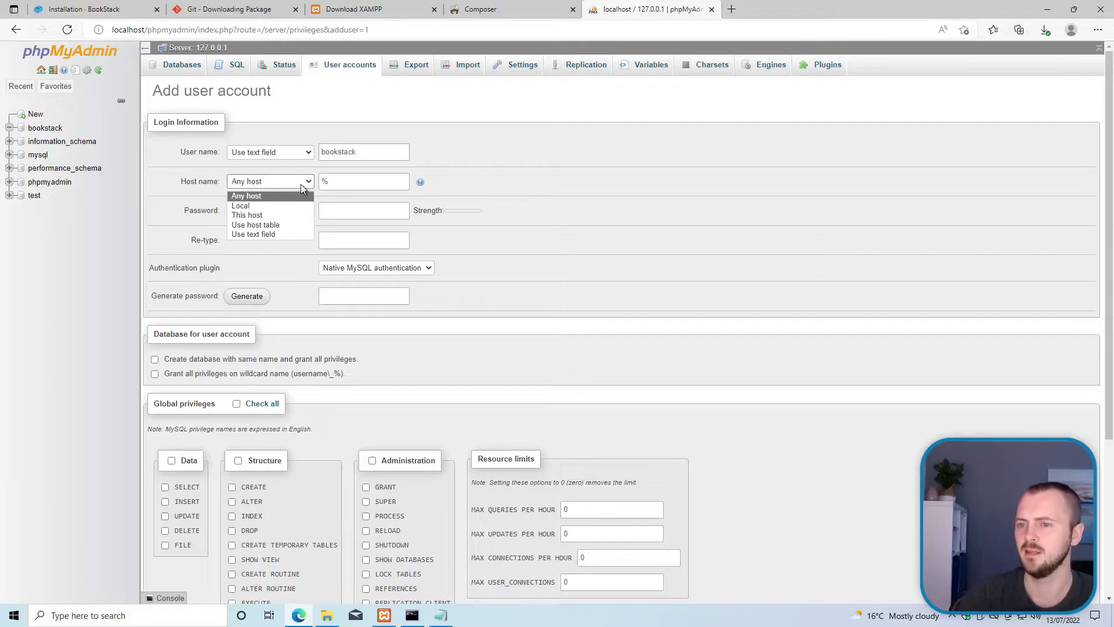
left_click(284, 184)
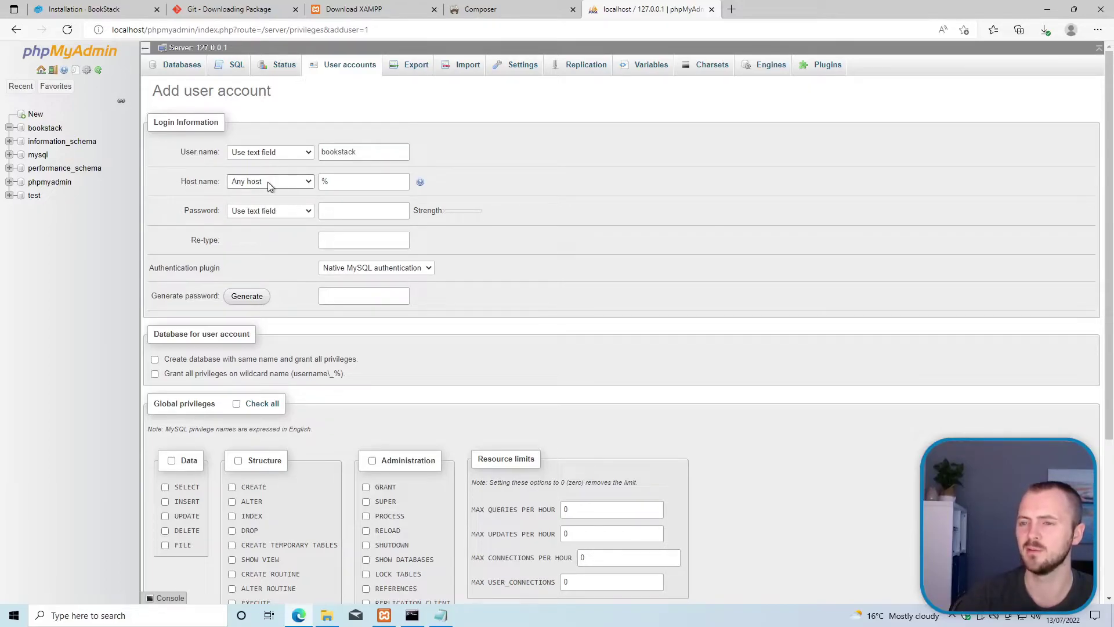
left_click(266, 182)
left_click(267, 203)
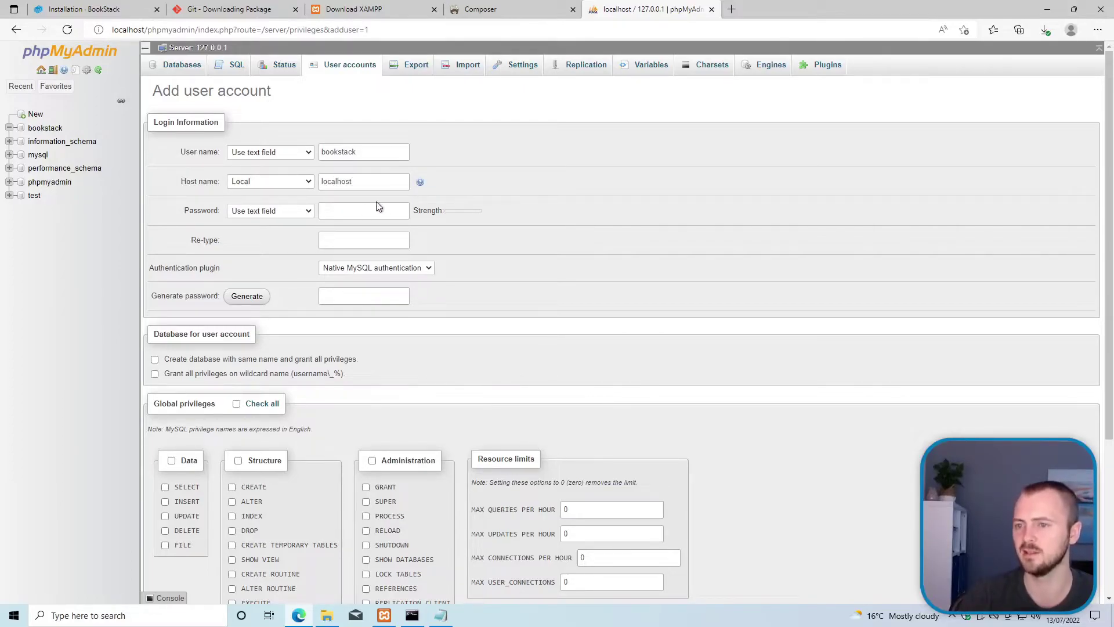
left_click(348, 209)
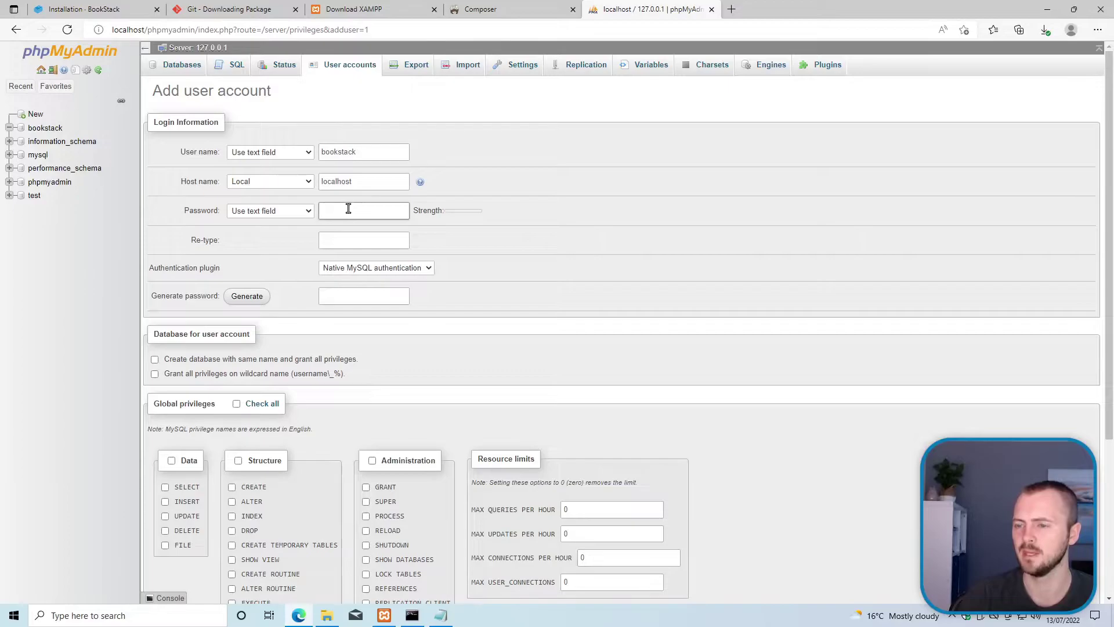
left_click(296, 211)
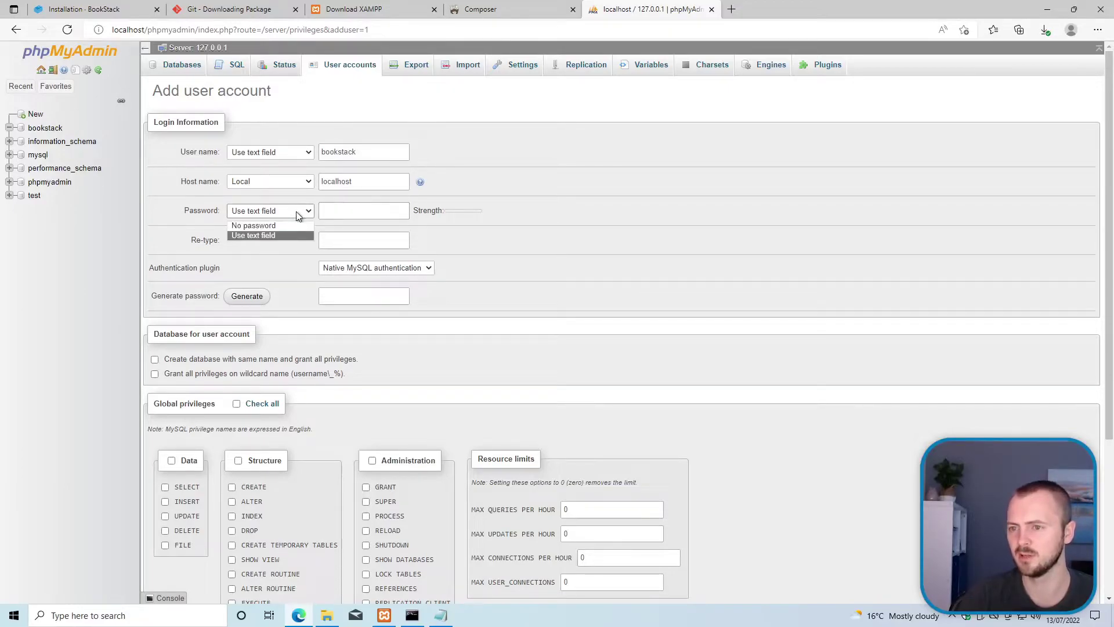
left_click(291, 235)
Step: Search the web for 'password generator' and open the LastPass password generator
left_click(353, 209)
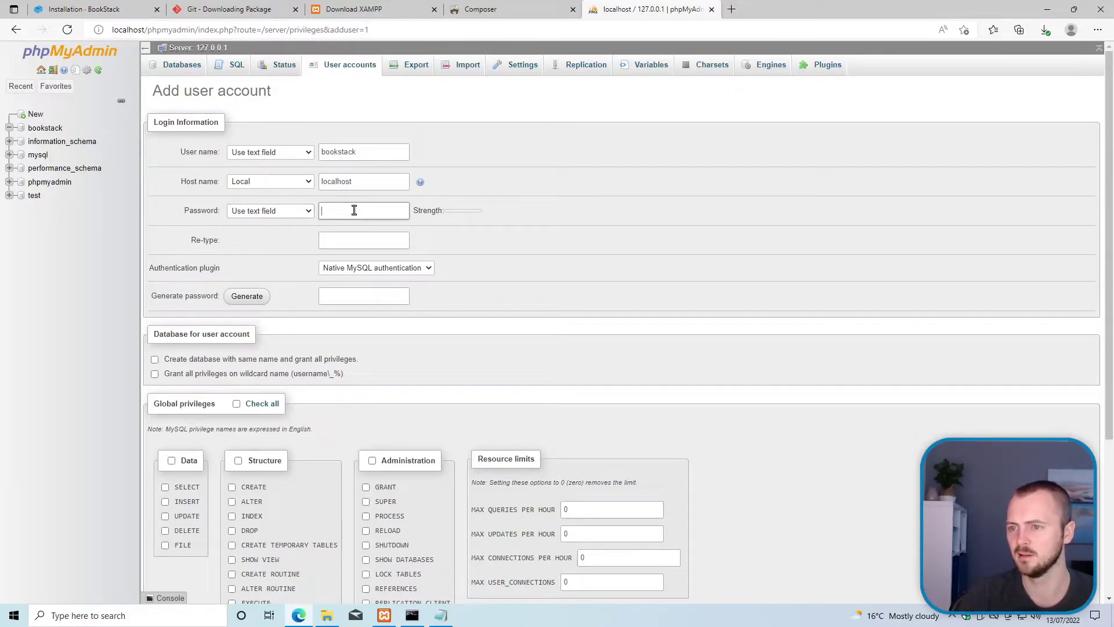
left_click(731, 10)
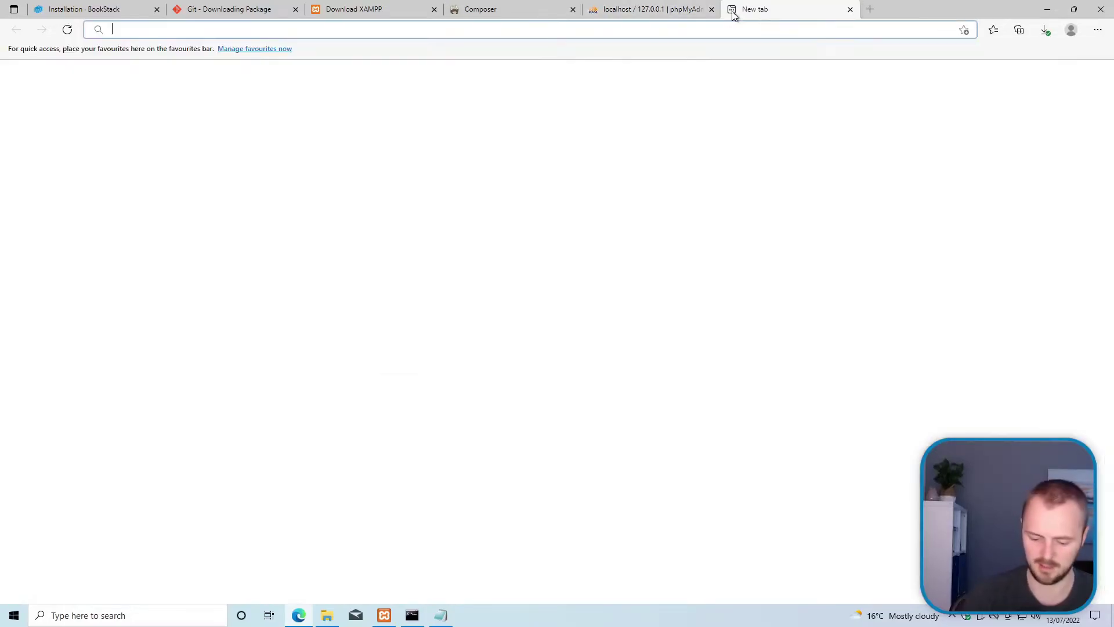
type("password generator")
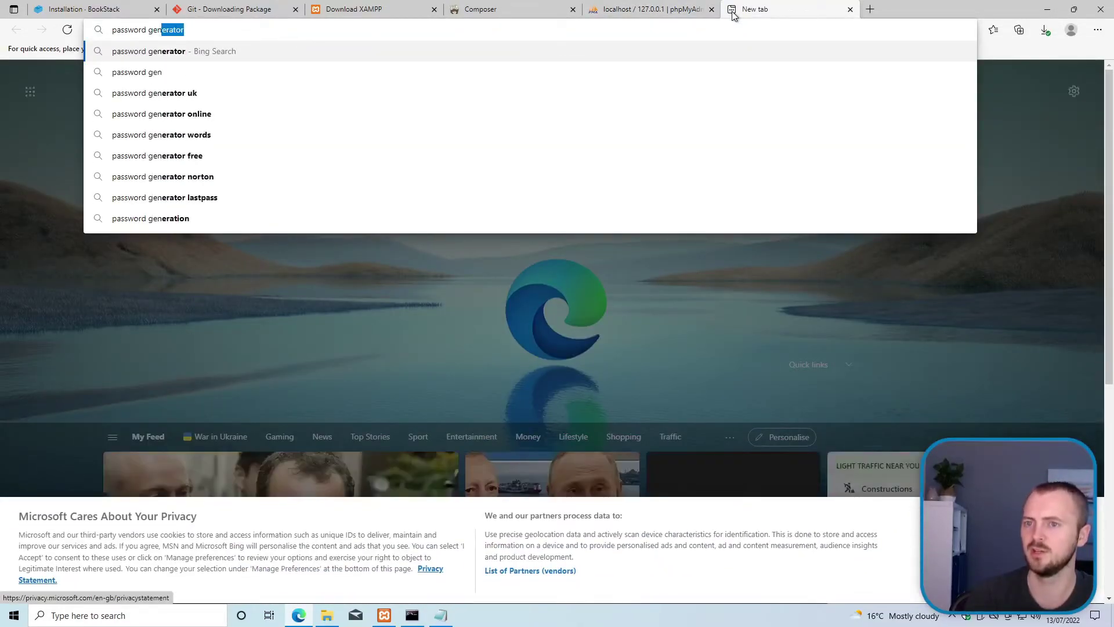
key("Return")
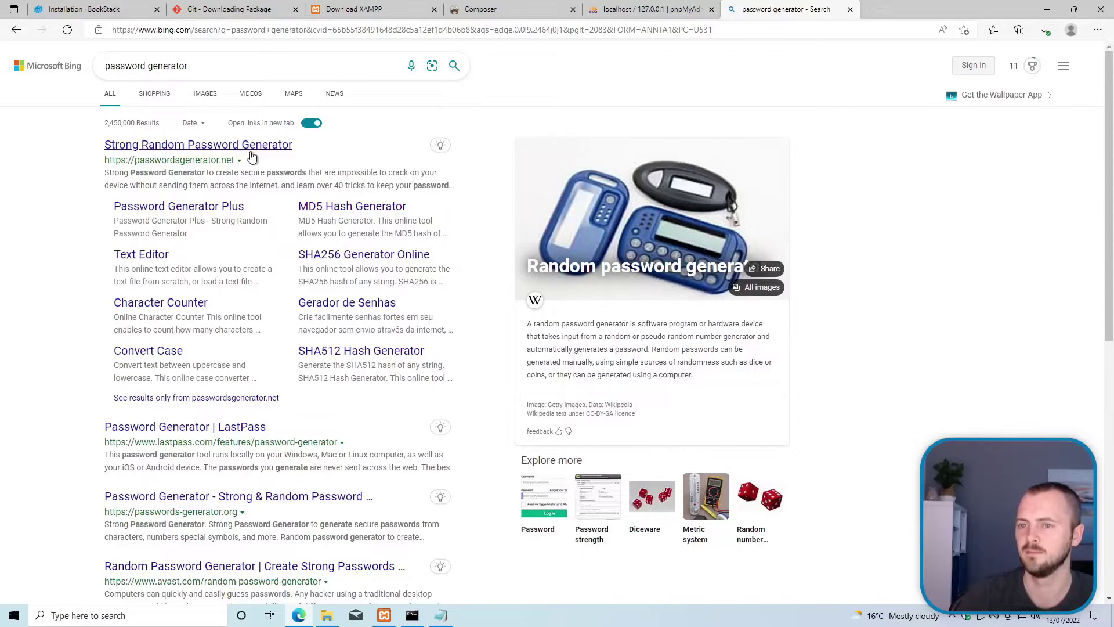
scroll(168, 333, "down", 4)
middle_click(167, 333)
left_click(167, 332)
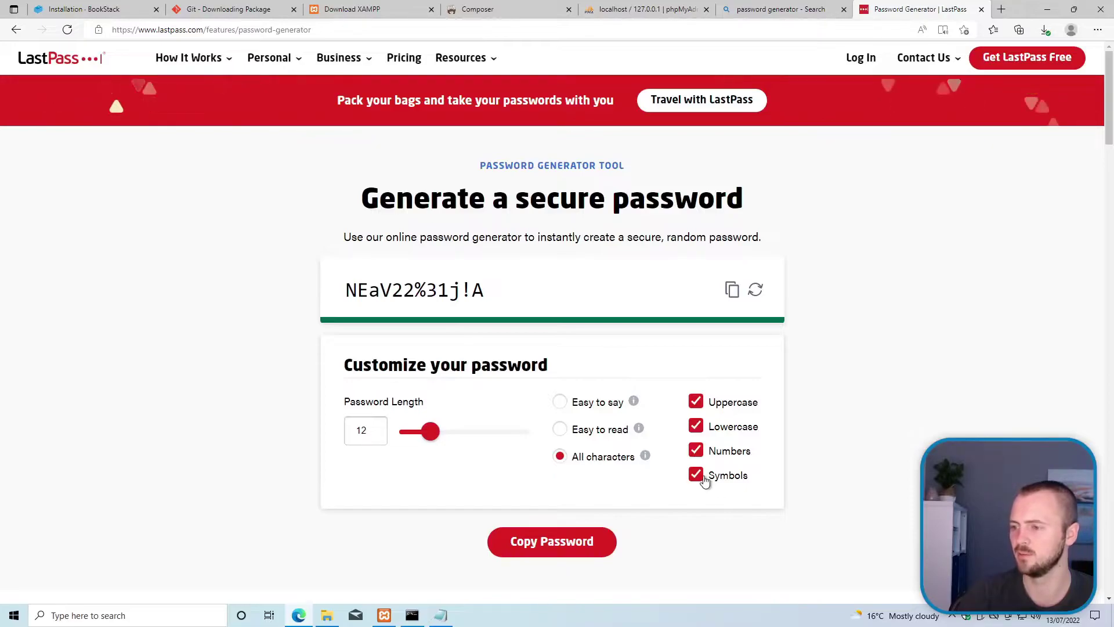
Step: Generate a 20-character password without symbols and copy it
left_click(696, 475)
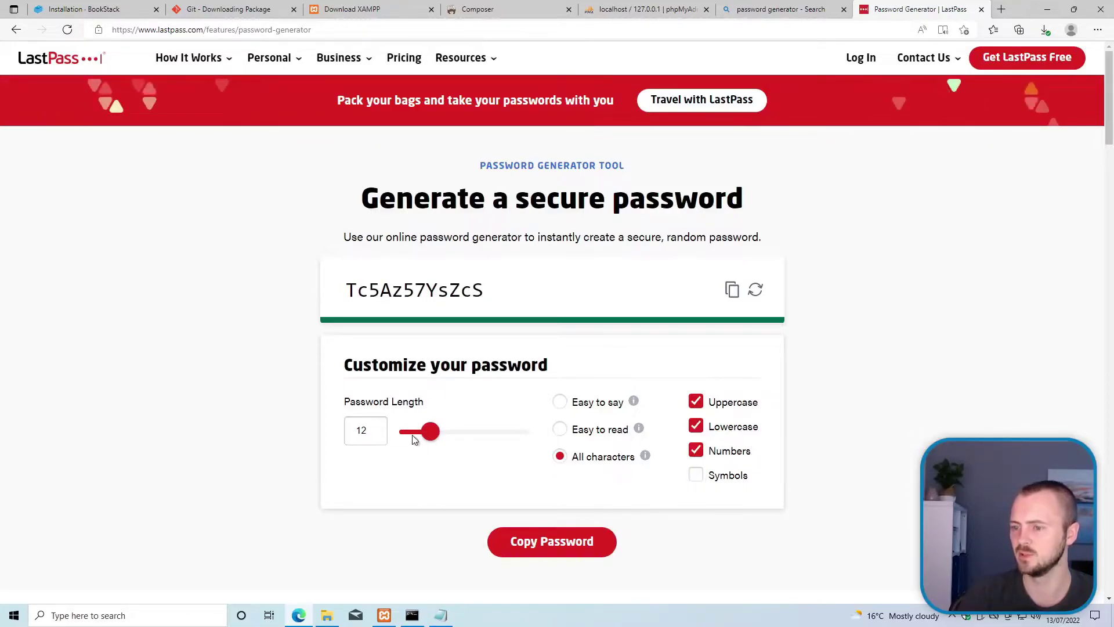
left_click_drag(429, 437, 450, 434)
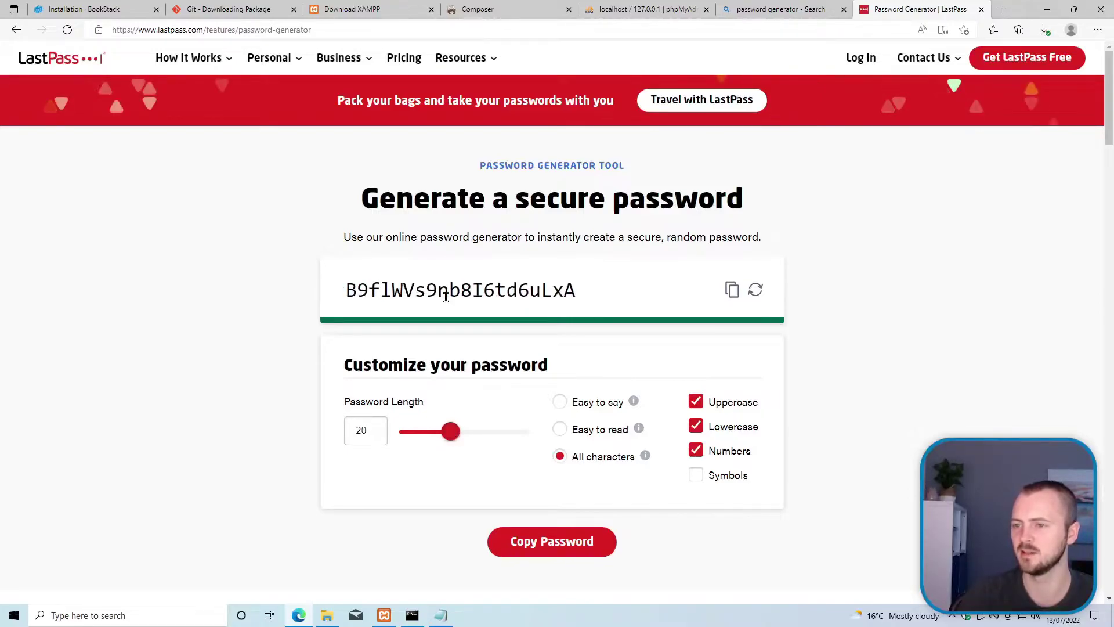
double_click(468, 289)
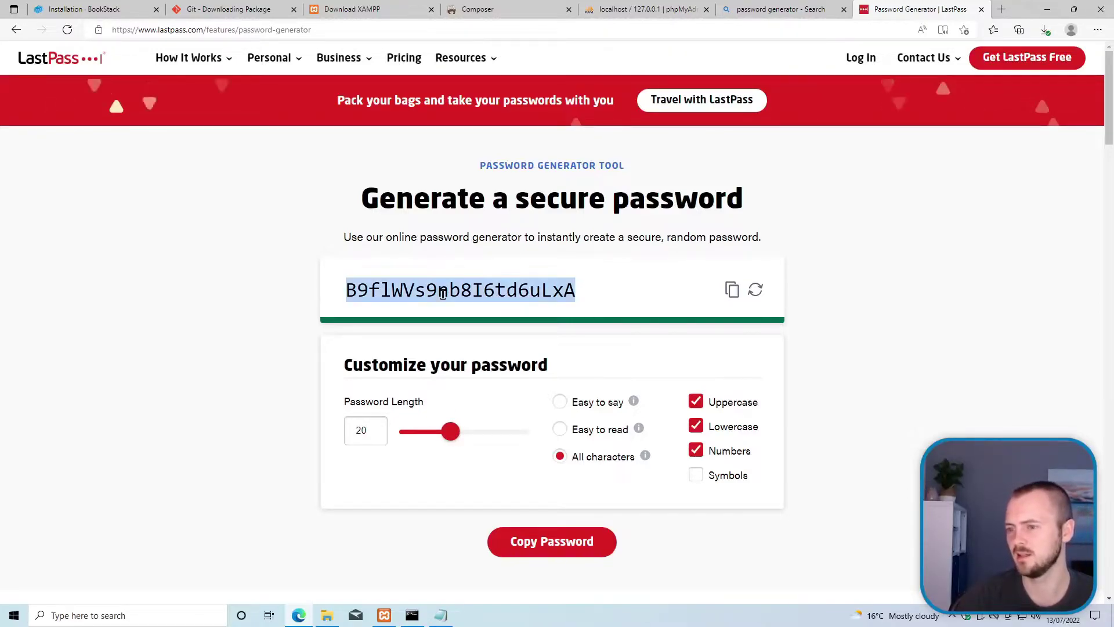
right_click(468, 289)
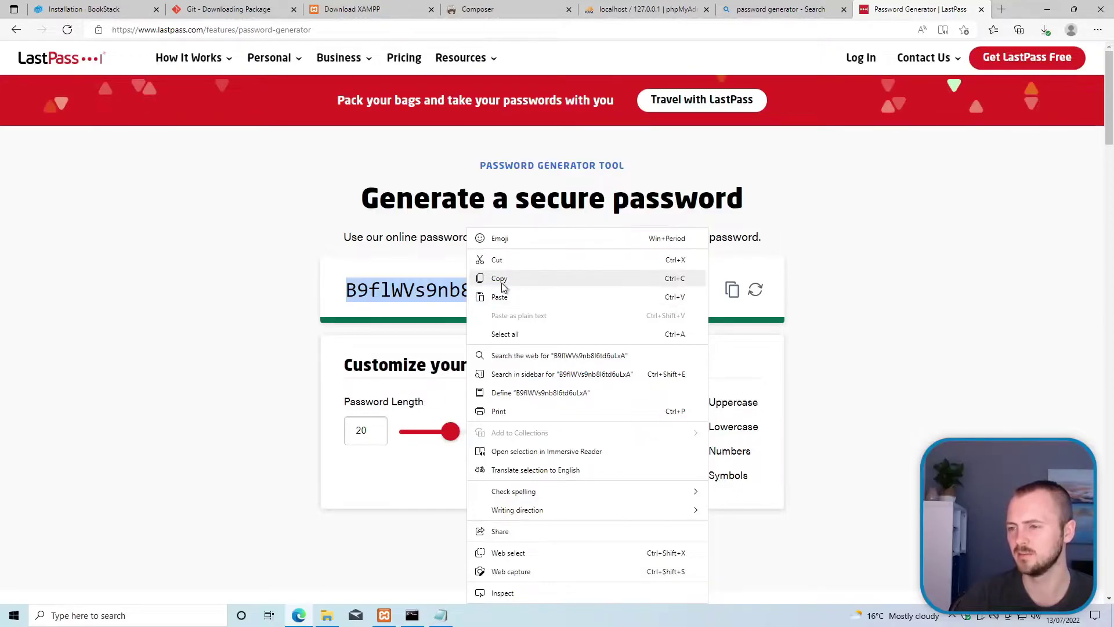
left_click(501, 281)
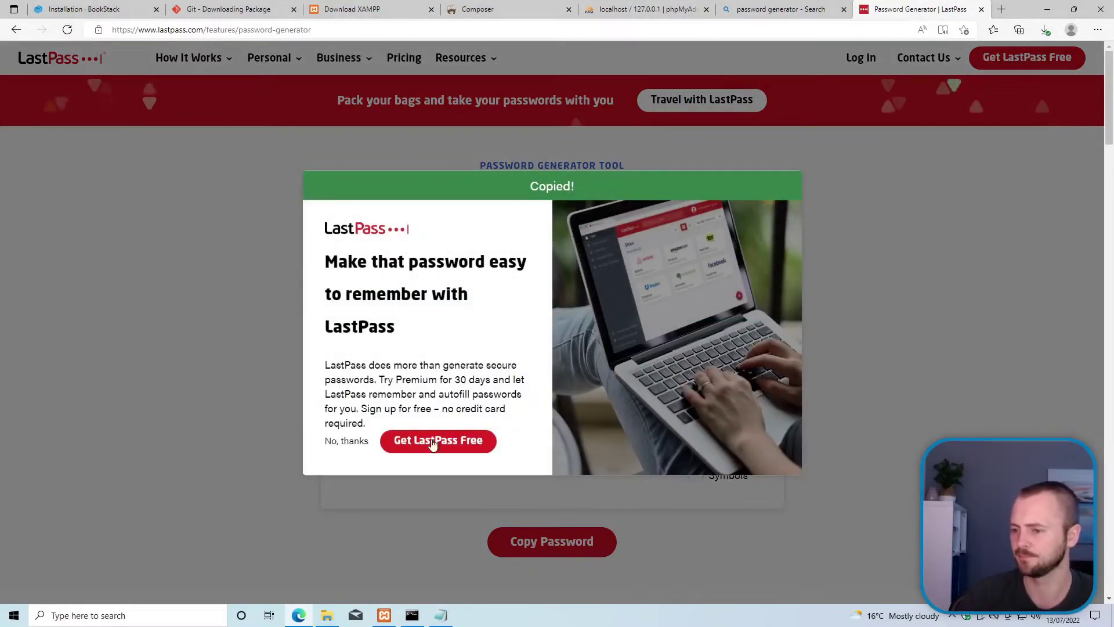
left_click(345, 442)
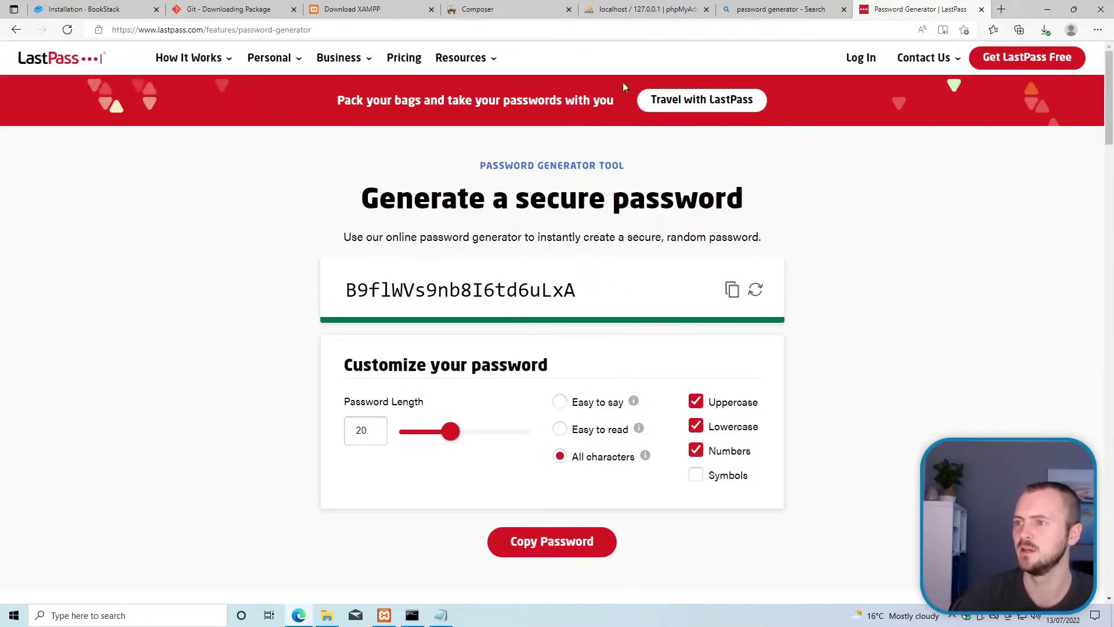
left_click(631, 10)
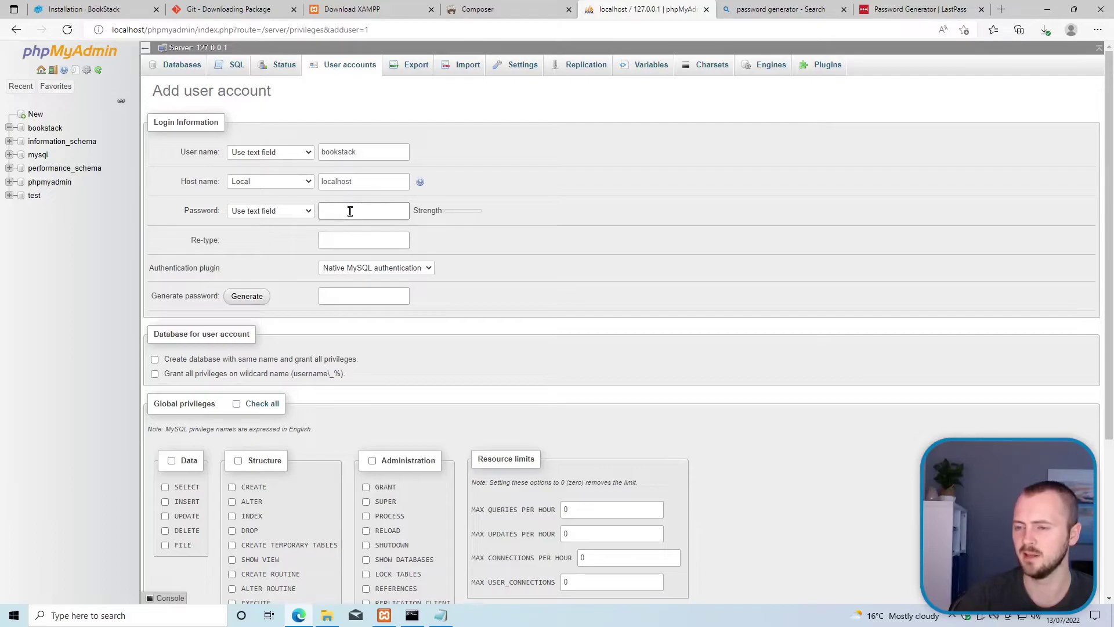
Step: Paste the generated password into both the Password and Re-type fields
key("ctrl+v")
left_click(355, 241)
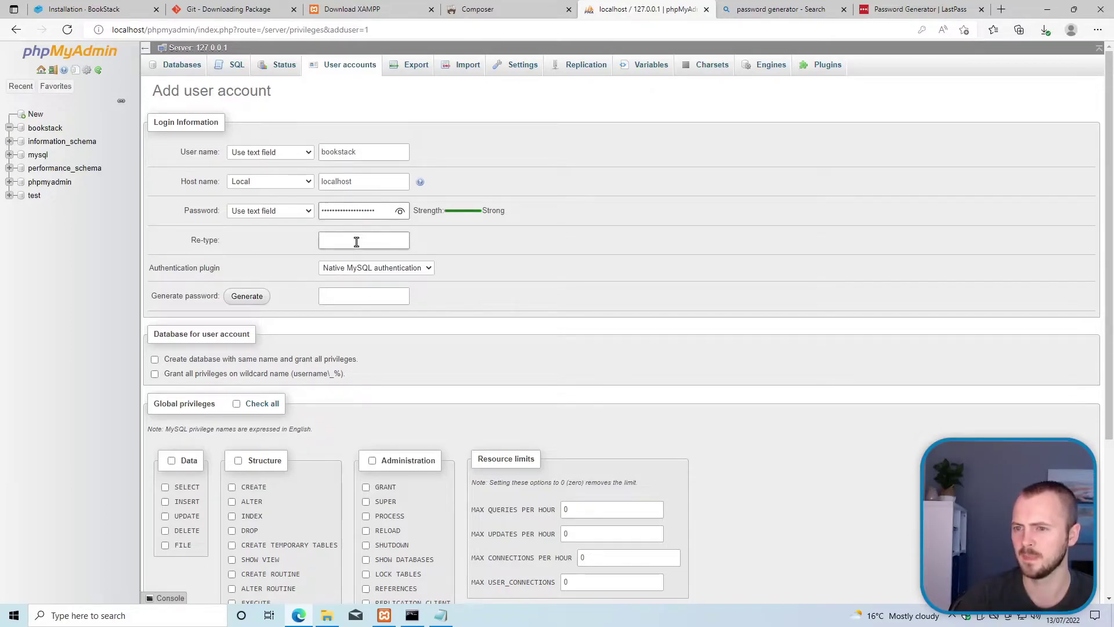
key("ctrl+v")
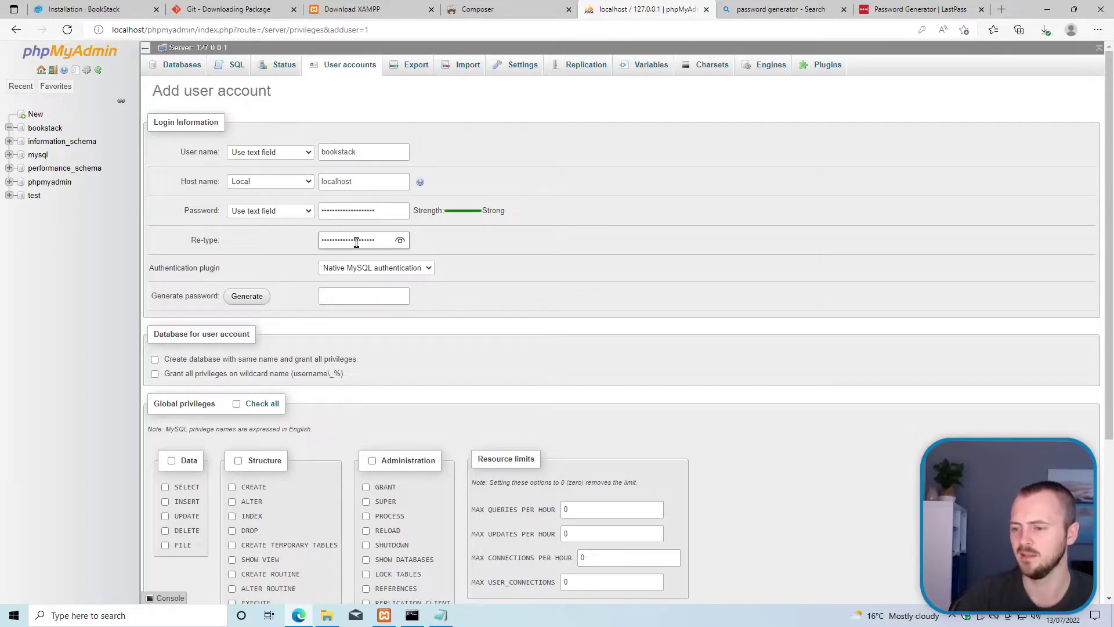
Step: Replace the DB_PASSWORD placeholder in .env with the generated password
mouse_move(447, 620)
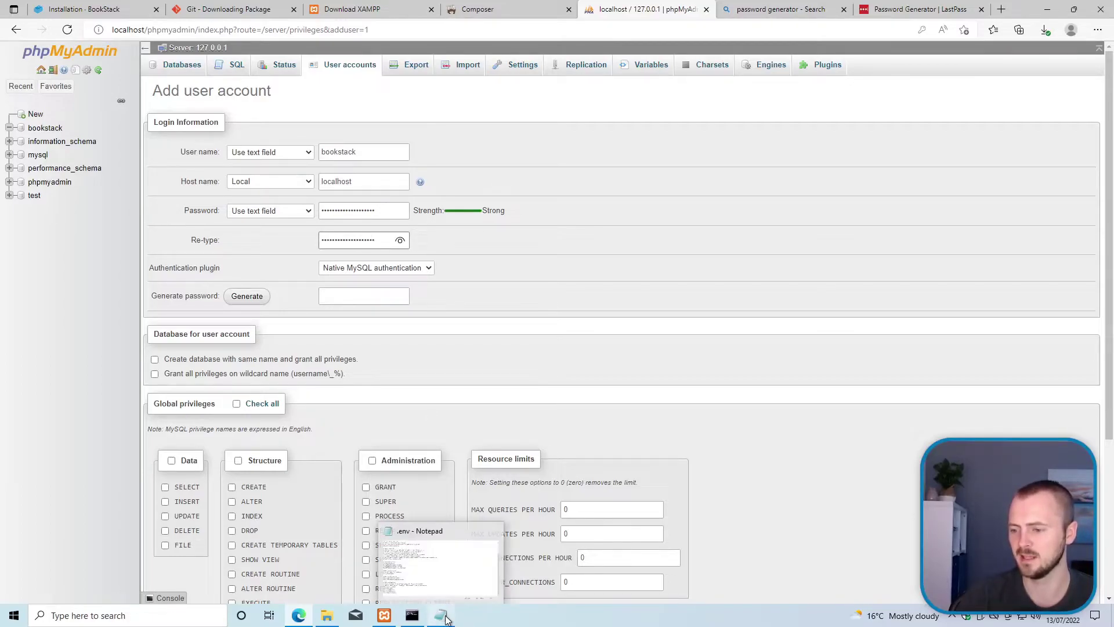
left_click(434, 570)
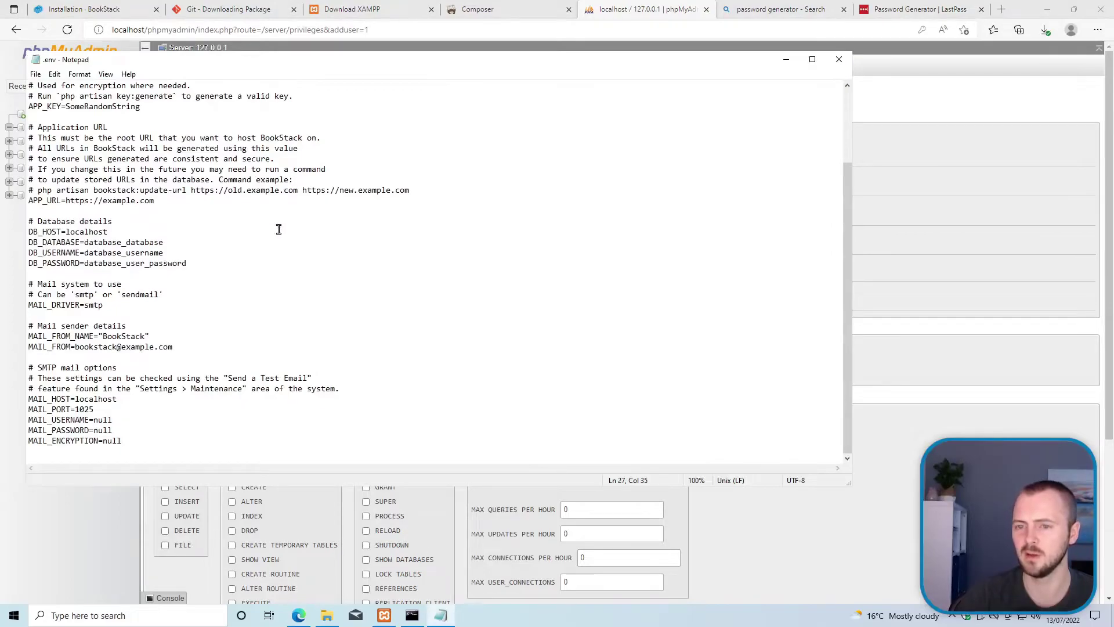
double_click(138, 264)
left_click_drag(194, 264, 90, 264)
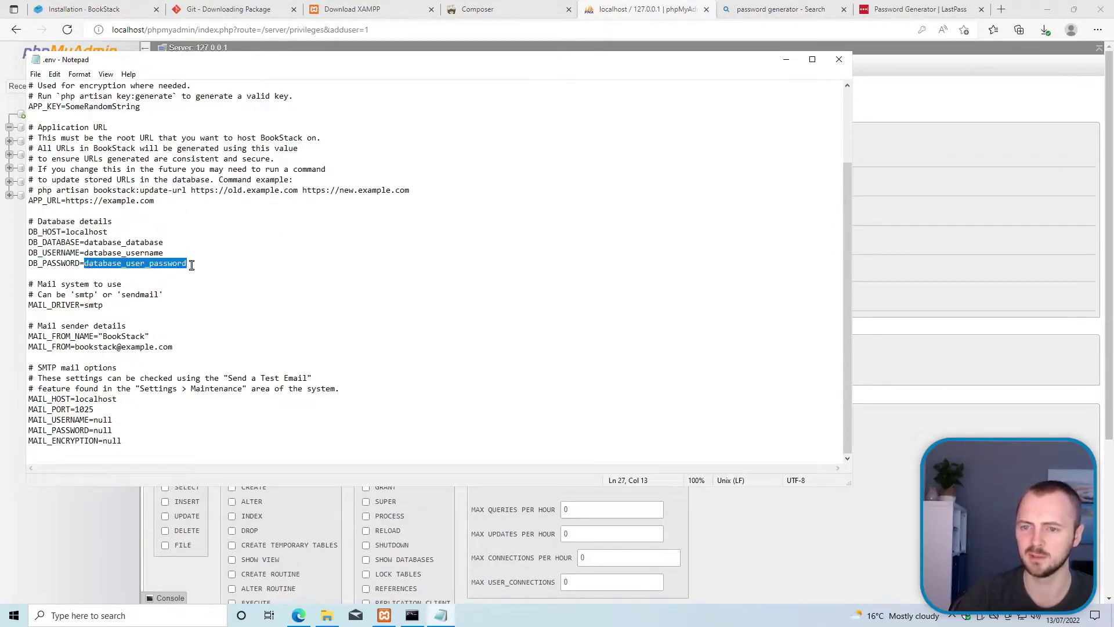
key("ctrl+v")
Step: Set DB_USERNAME and DB_DATABASE to bookstack and save the .env file
left_click(128, 256)
double_click(128, 256)
left_click_drag(167, 254, 87, 254)
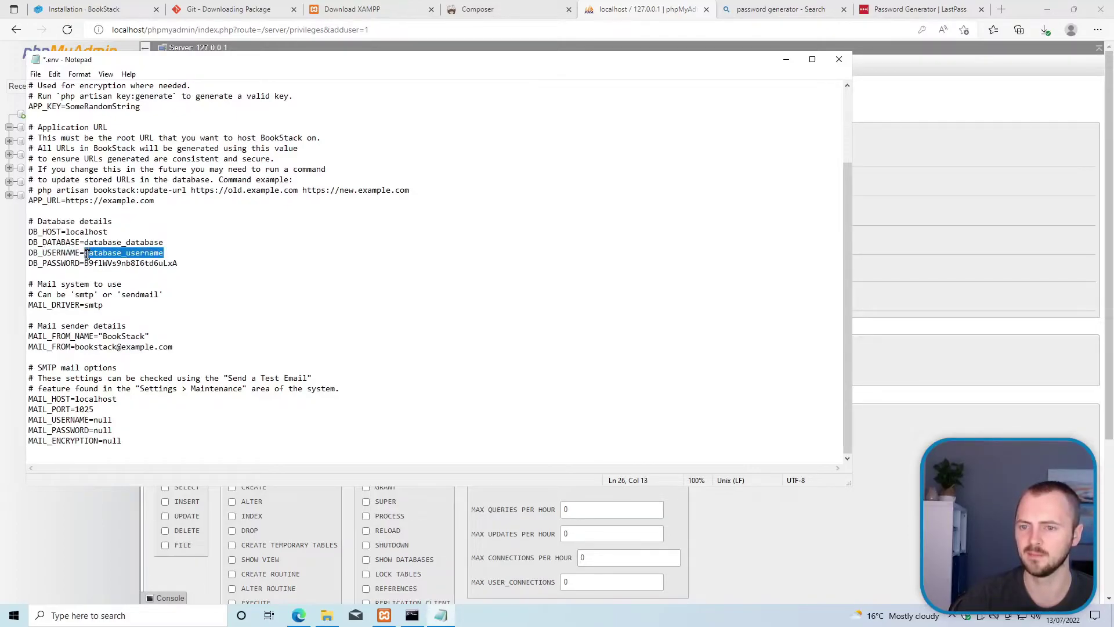
type("bookstack")
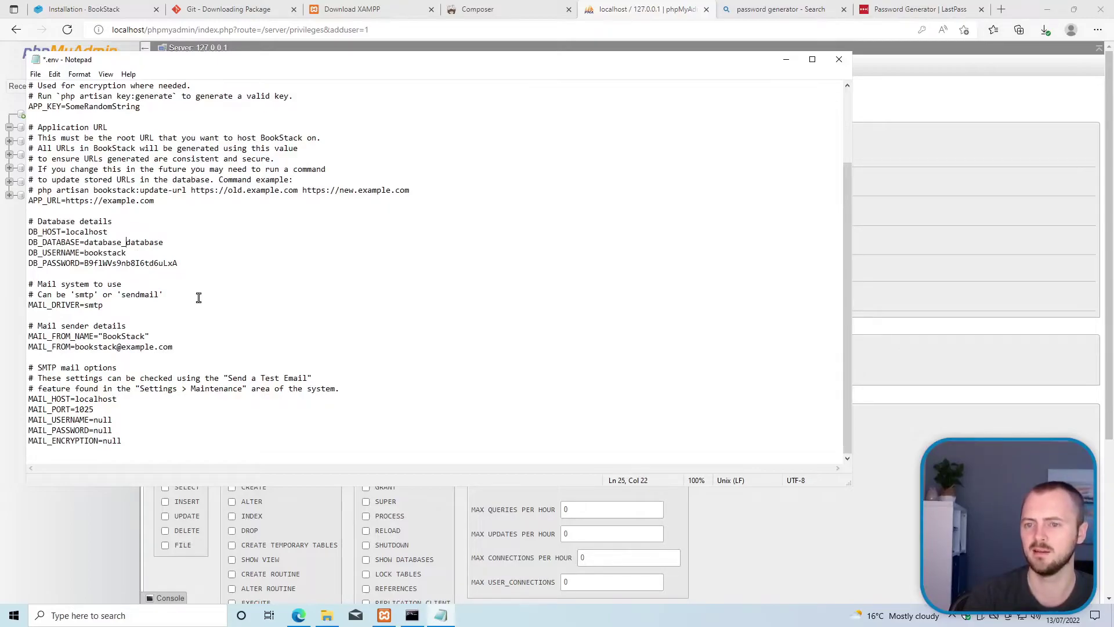
key("End")
key("shift+Home")
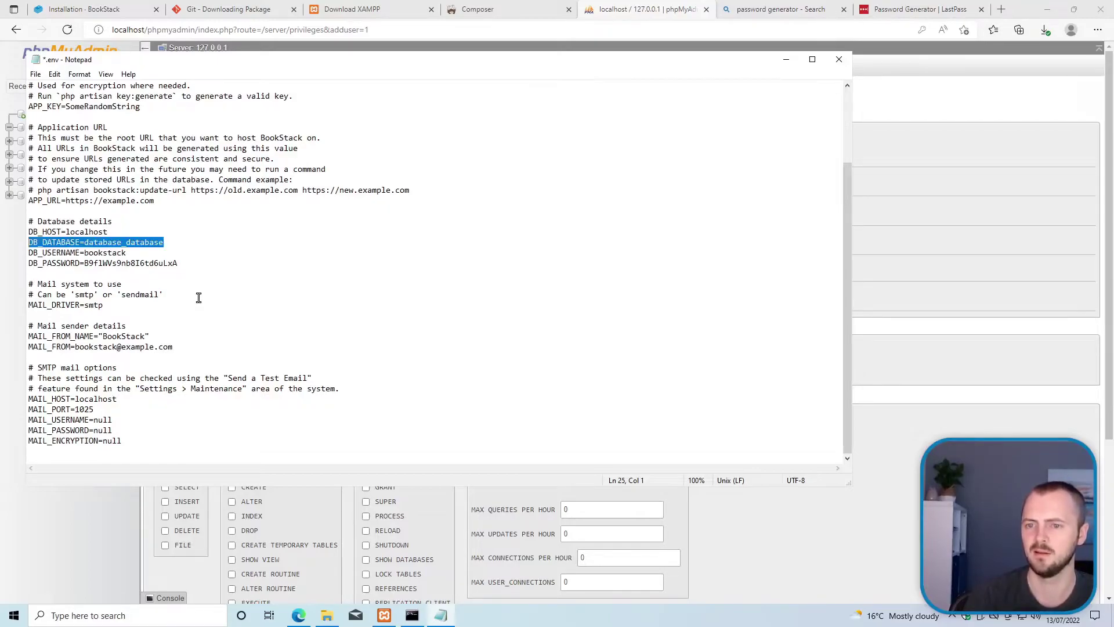
key("shift+Right")
key("shift+Right")
key("shift+Right")
key("shift+Right")
key("shift+Right")
key("shift+Right")
key("shift+Right")
key("shift+Right")
key("shift+Right")
key("shift+Right")
key("shift+Right")
key("shift+Right")
key("shift+Right")
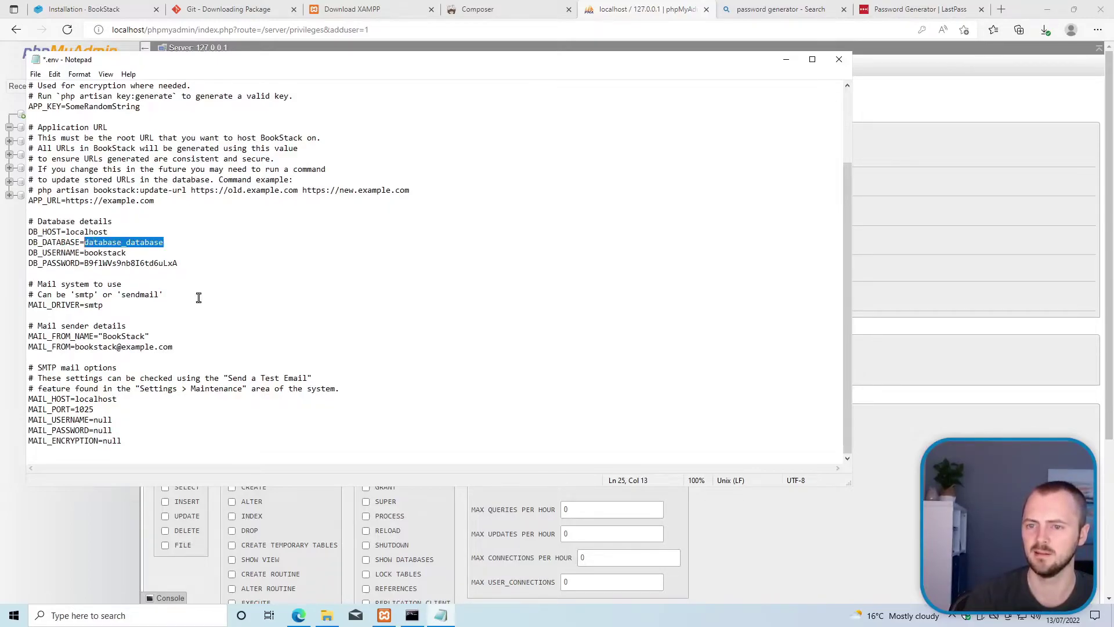
type("bookstack")
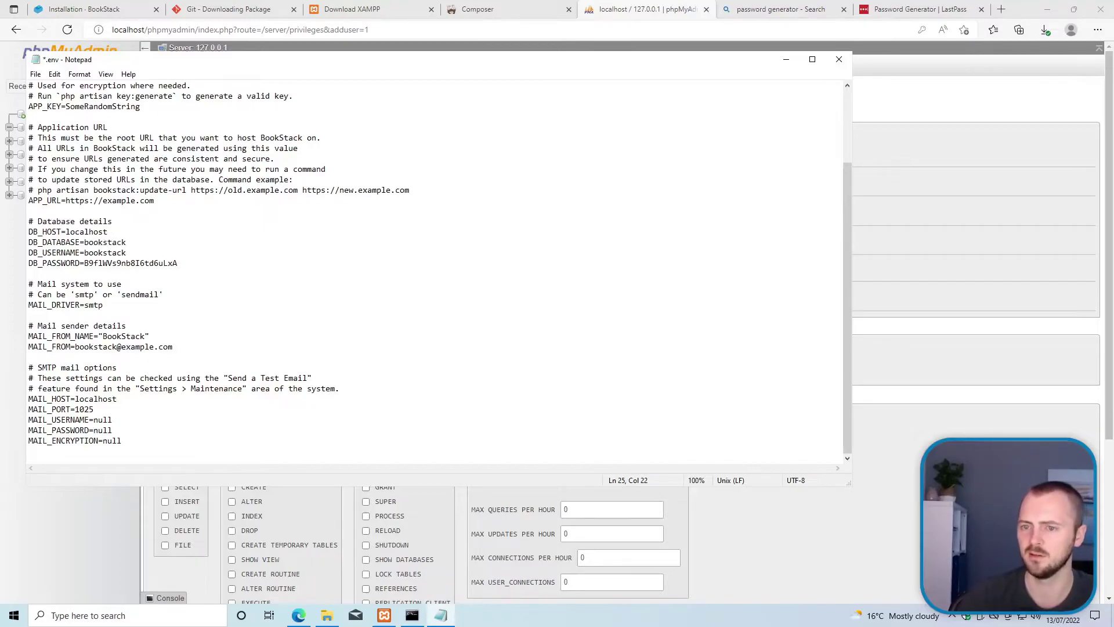
key("ctrl+s")
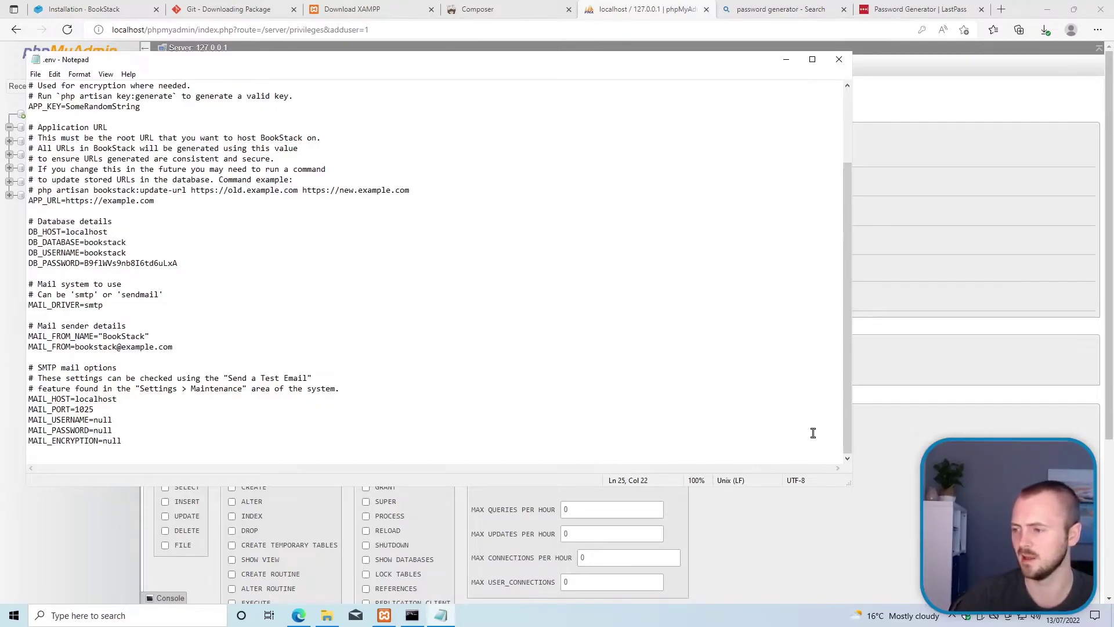
left_click(897, 389)
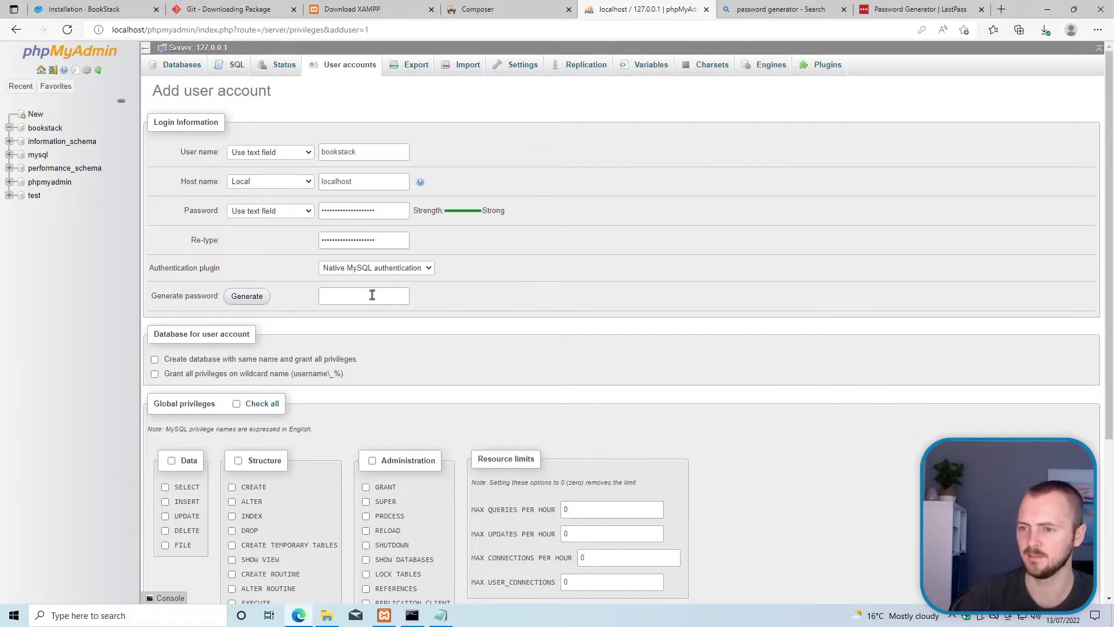
Step: Keep native MySQL authentication, submit to create bookstack@localhost, and dismiss Edge's save-password prompt
left_click(340, 272)
left_click(323, 279)
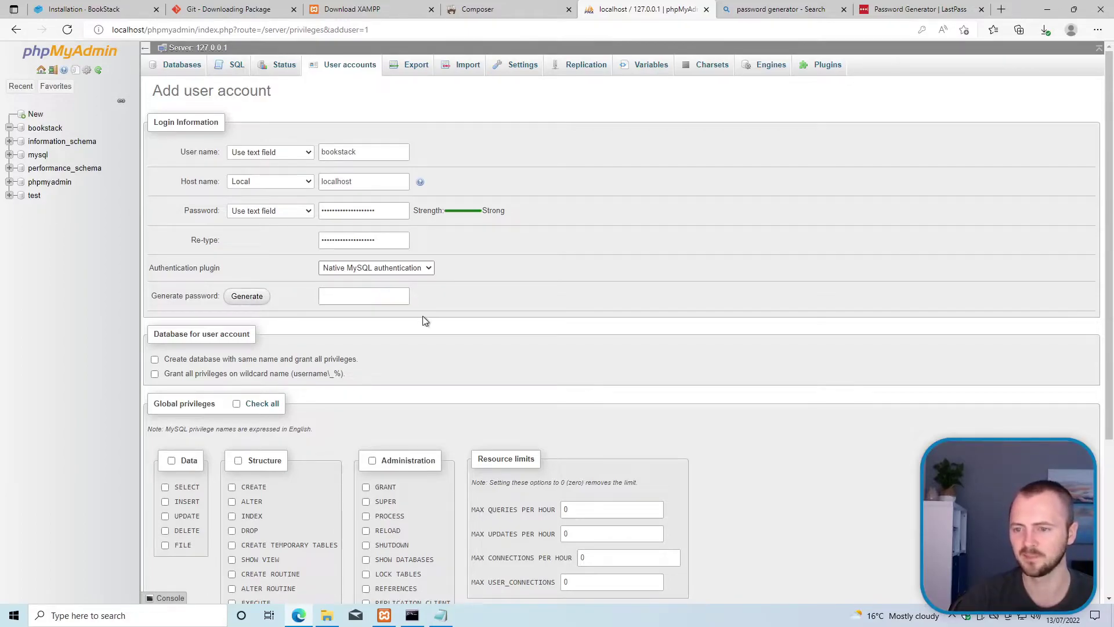
scroll(423, 318, "down", 1)
scroll(423, 317, "up", 1)
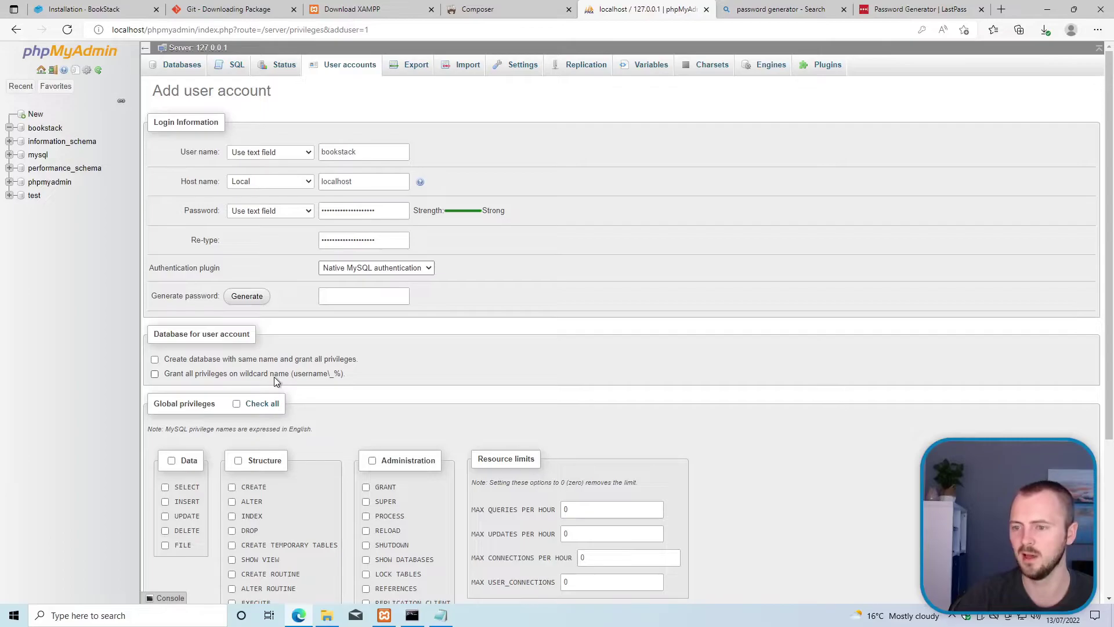
scroll(320, 362, "down", 3)
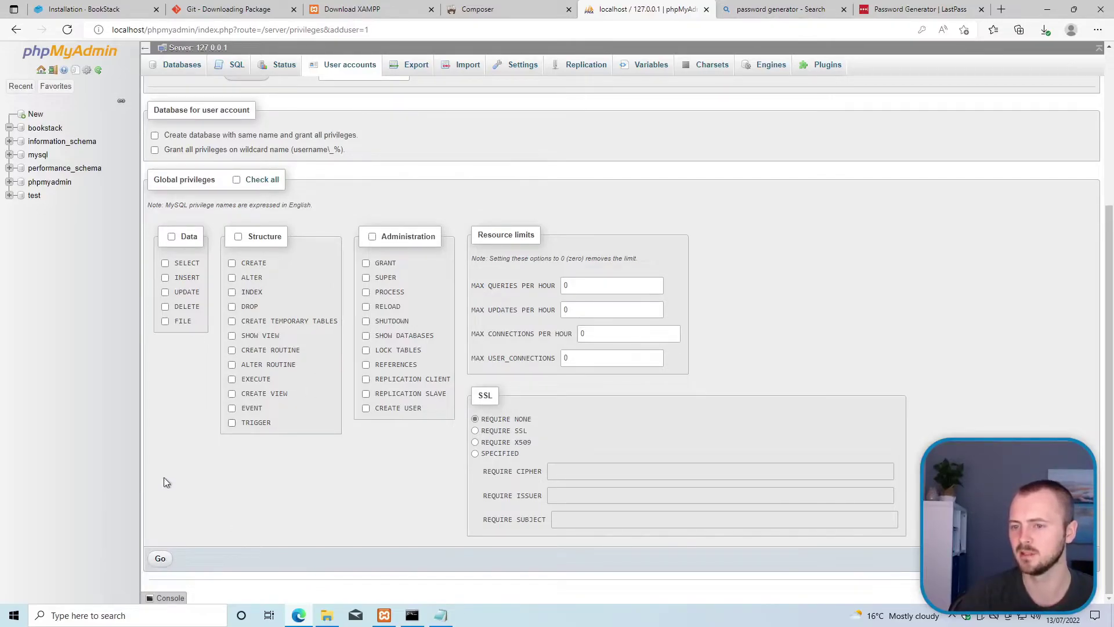
scroll(203, 377, "up", 1)
scroll(220, 382, "down", 1)
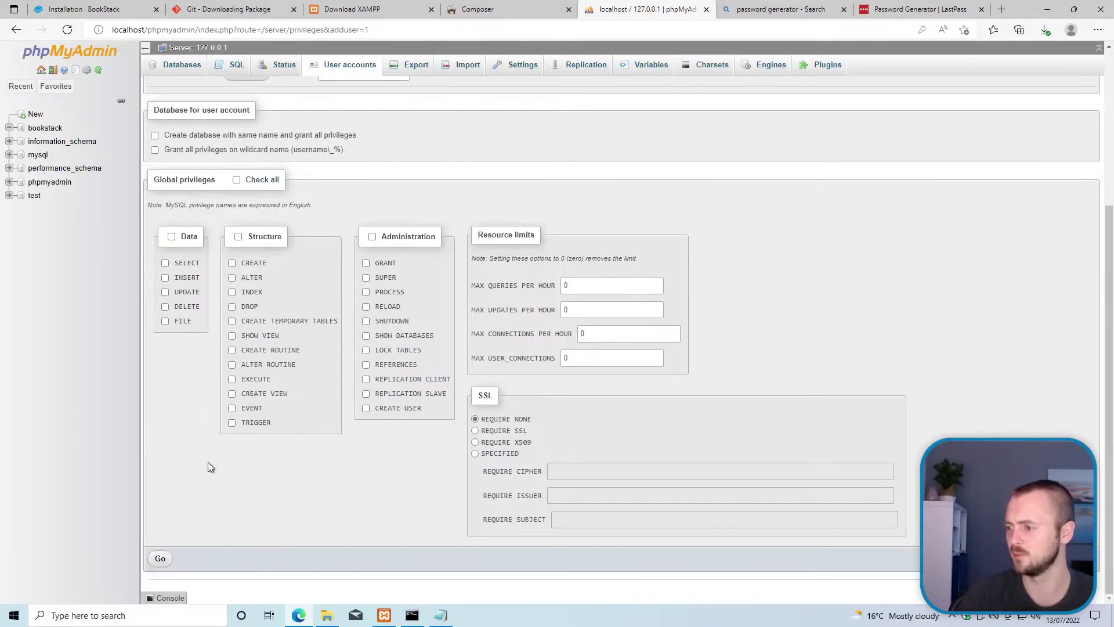
left_click(159, 559)
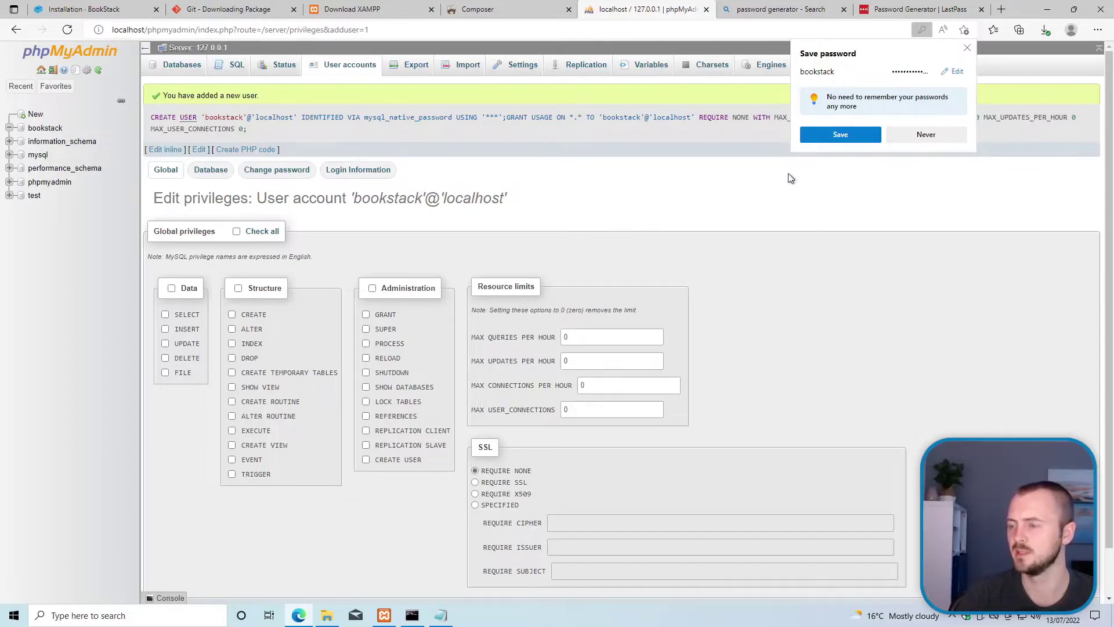
left_click(966, 48)
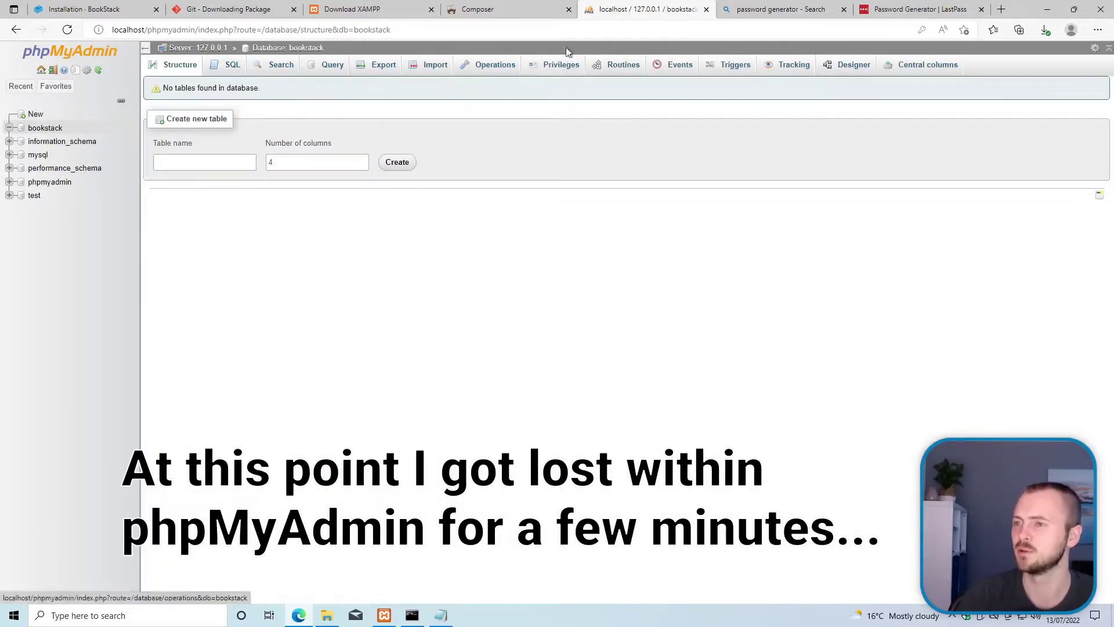
Step: Open Edit privileges for bookstack@localhost from phpMyAdmin's User accounts overview
left_click(561, 64)
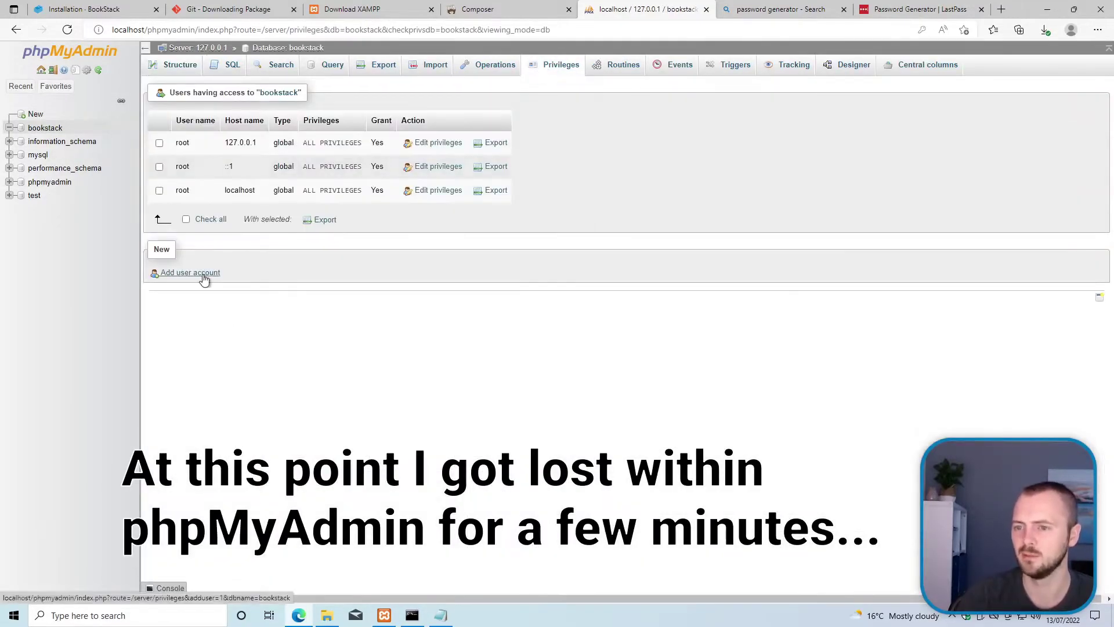
left_click(193, 275)
left_click(17, 30)
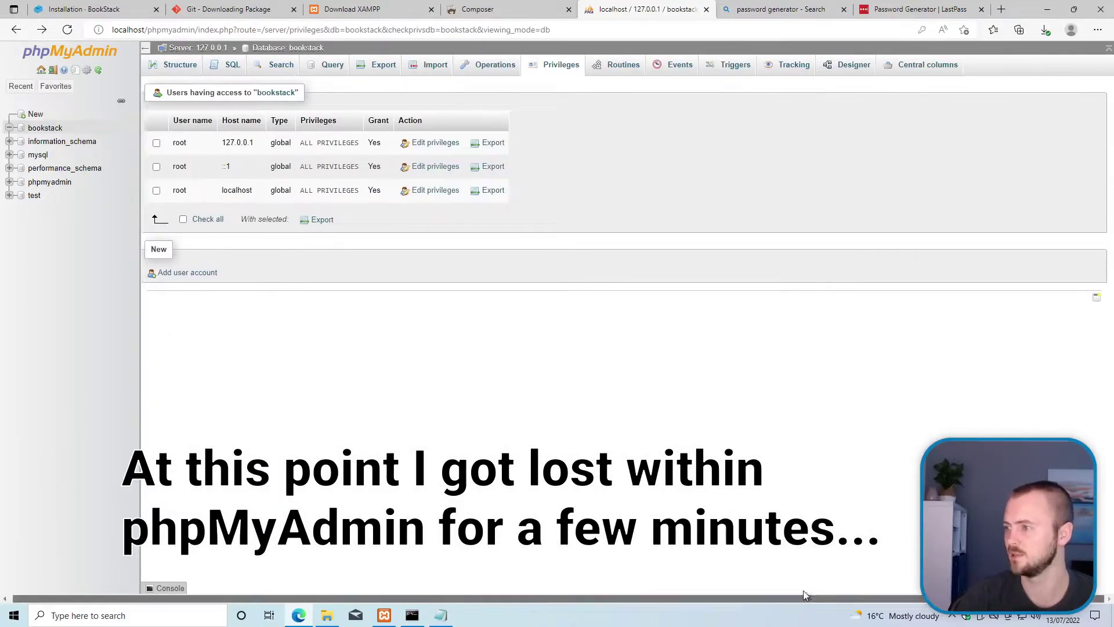
left_click(39, 84)
left_click(41, 69)
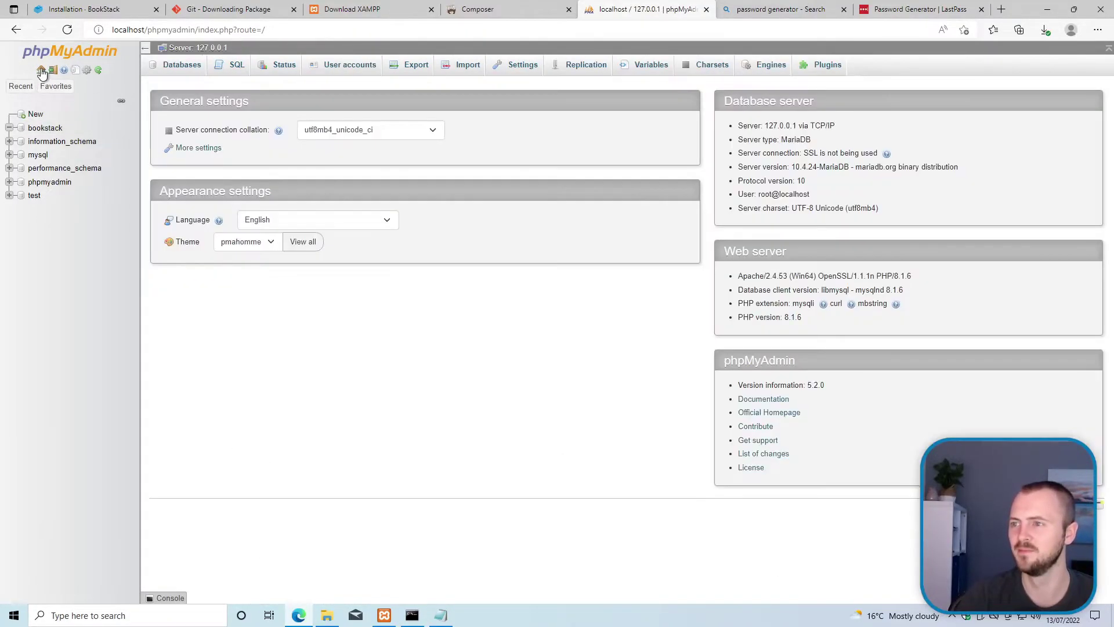
left_click(348, 66)
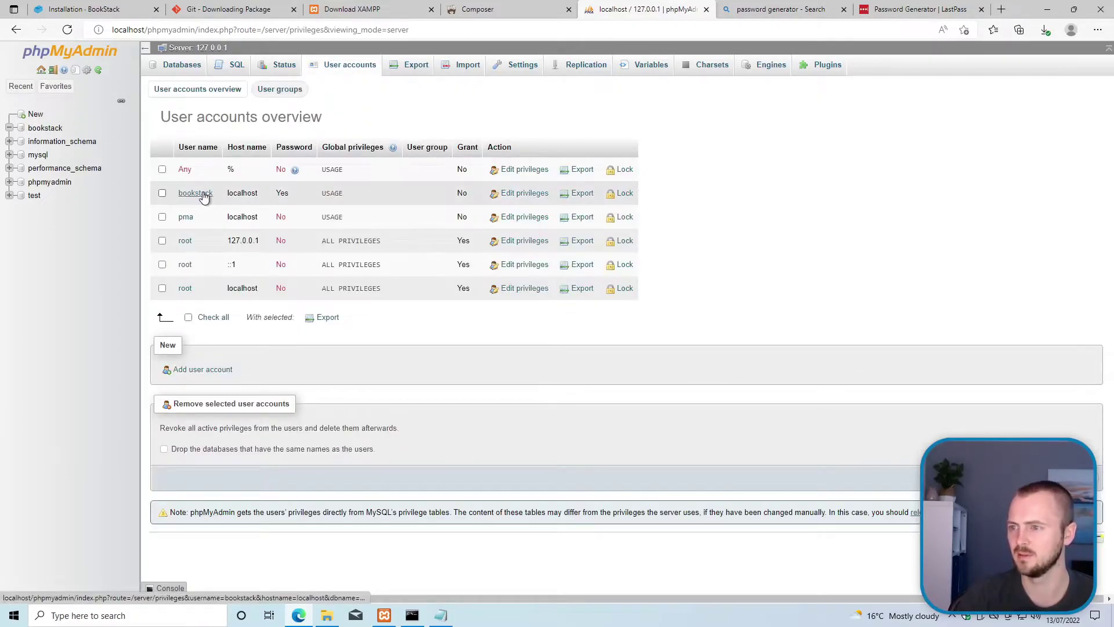
left_click(512, 195)
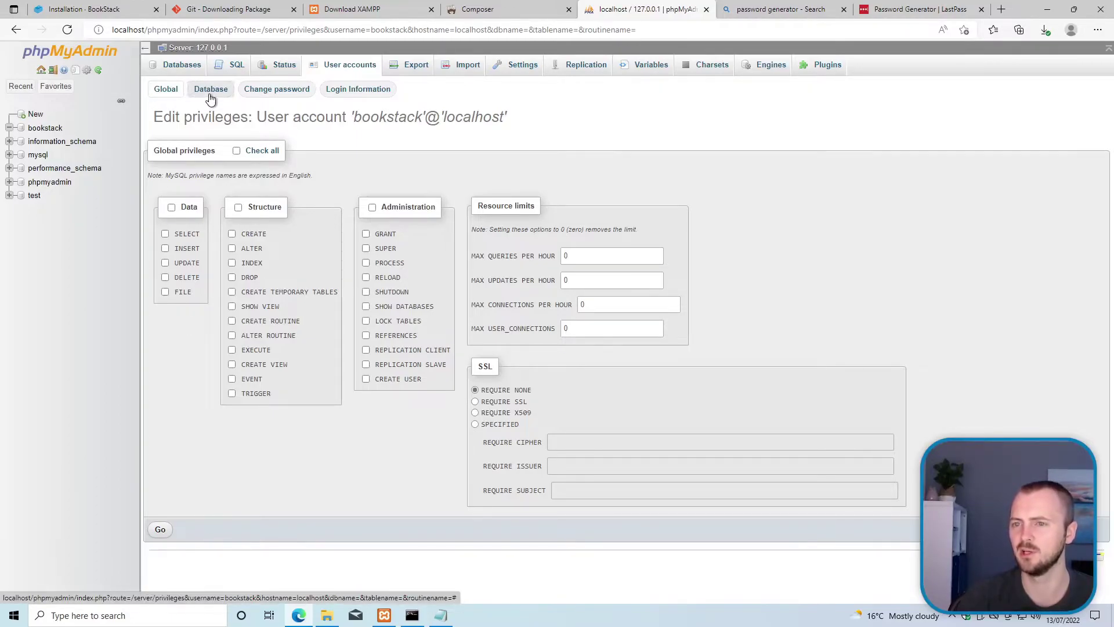
Step: Grant bookstack@localhost ALL PRIVILEGES on the bookstack database, then return to the Installation · BookStack guide
left_click(213, 92)
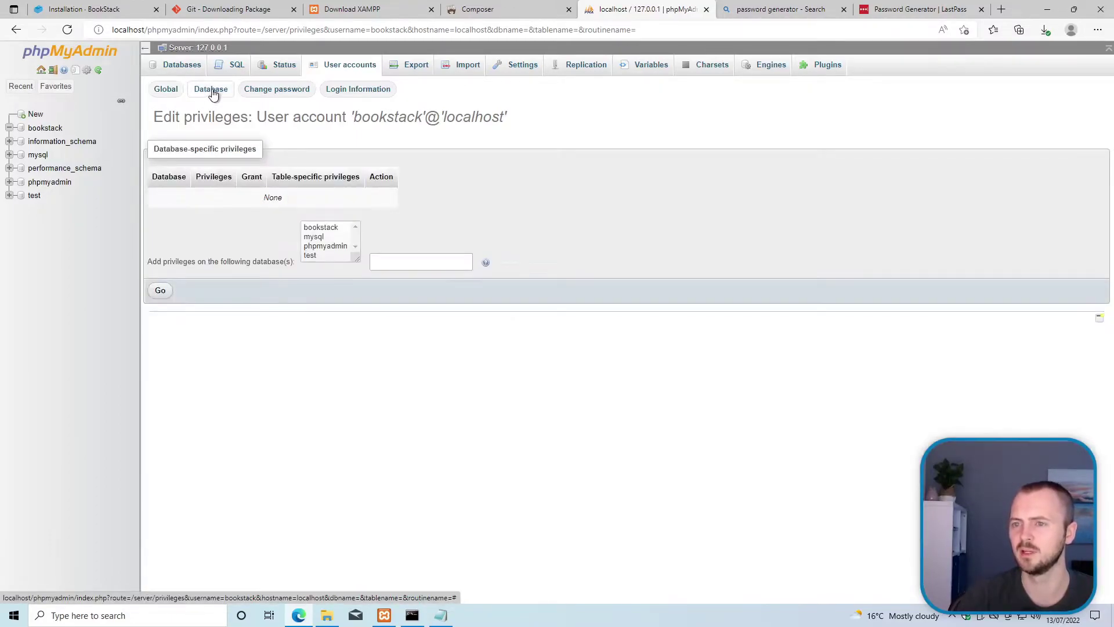
left_click(323, 230)
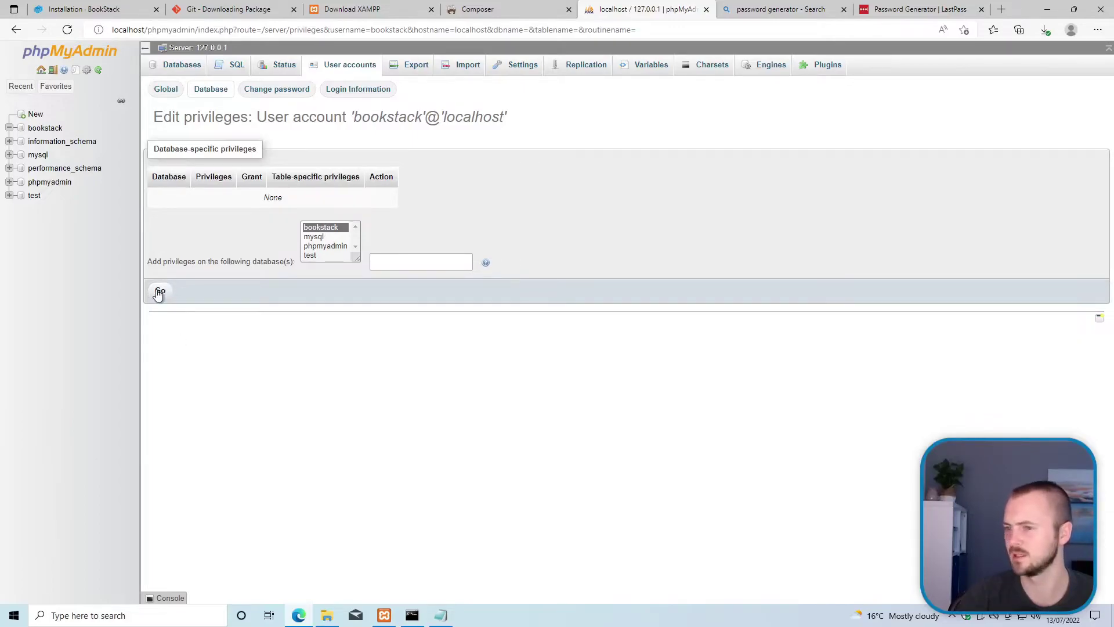
left_click(395, 264)
left_click(162, 292)
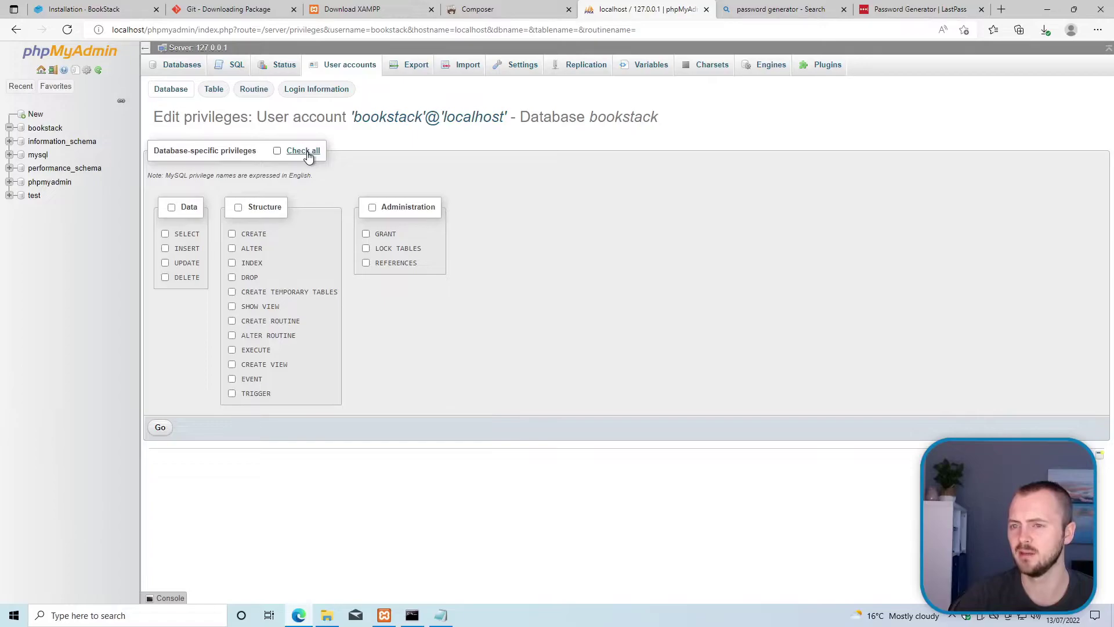
left_click(307, 155)
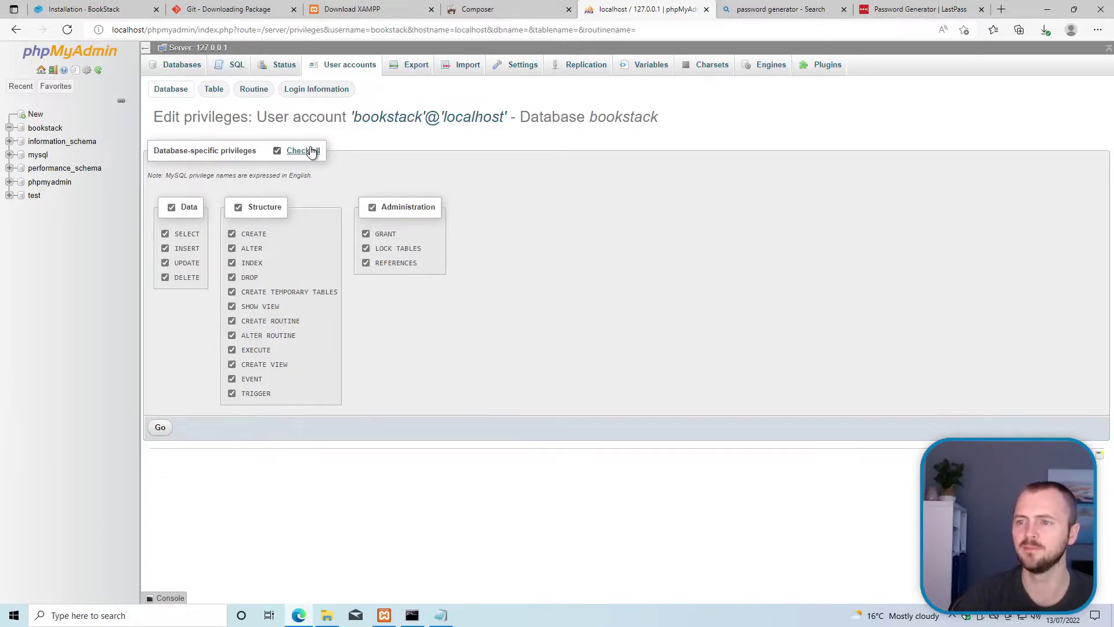
left_click(160, 429)
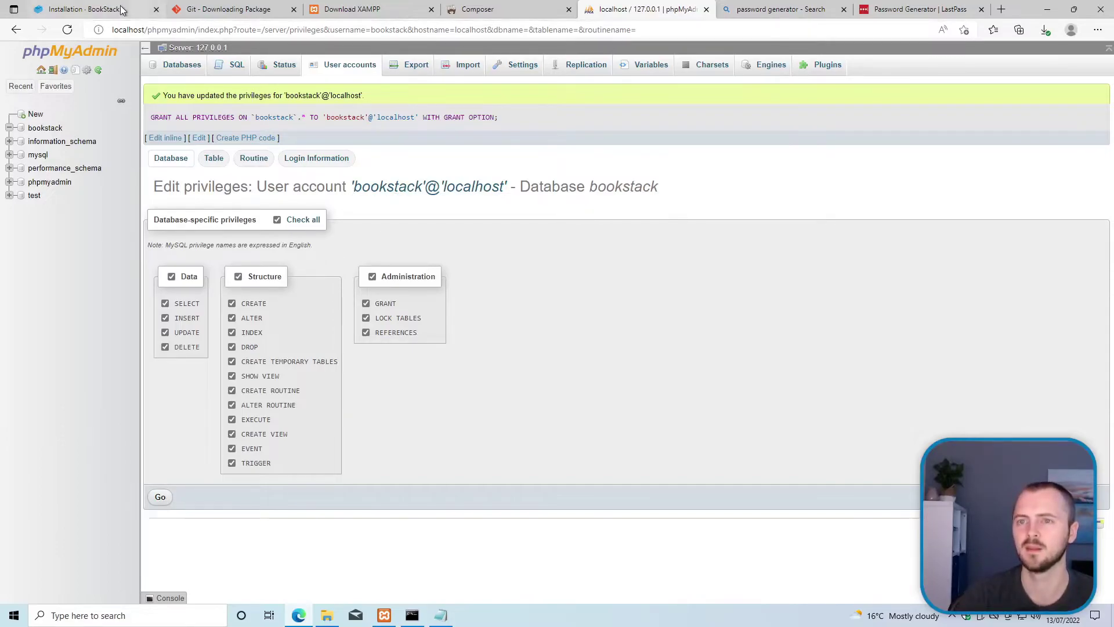
left_click(84, 9)
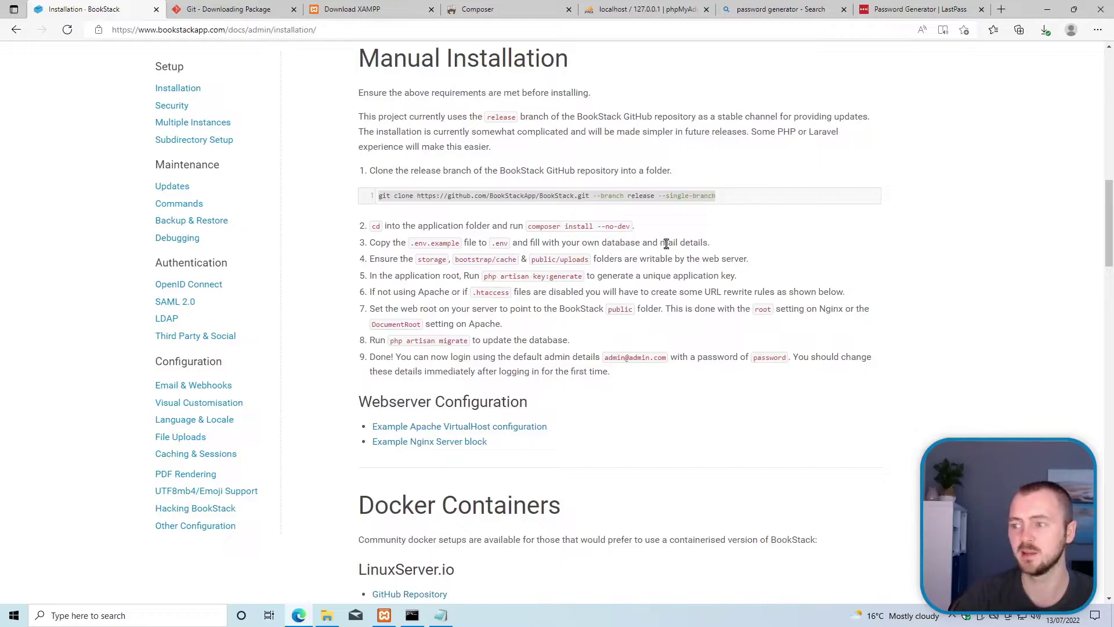
Step: Highlight 'mail details' in step 3 of Manual Installation, then bring the .env file in Notepad forward
left_click_drag(699, 245, 659, 244)
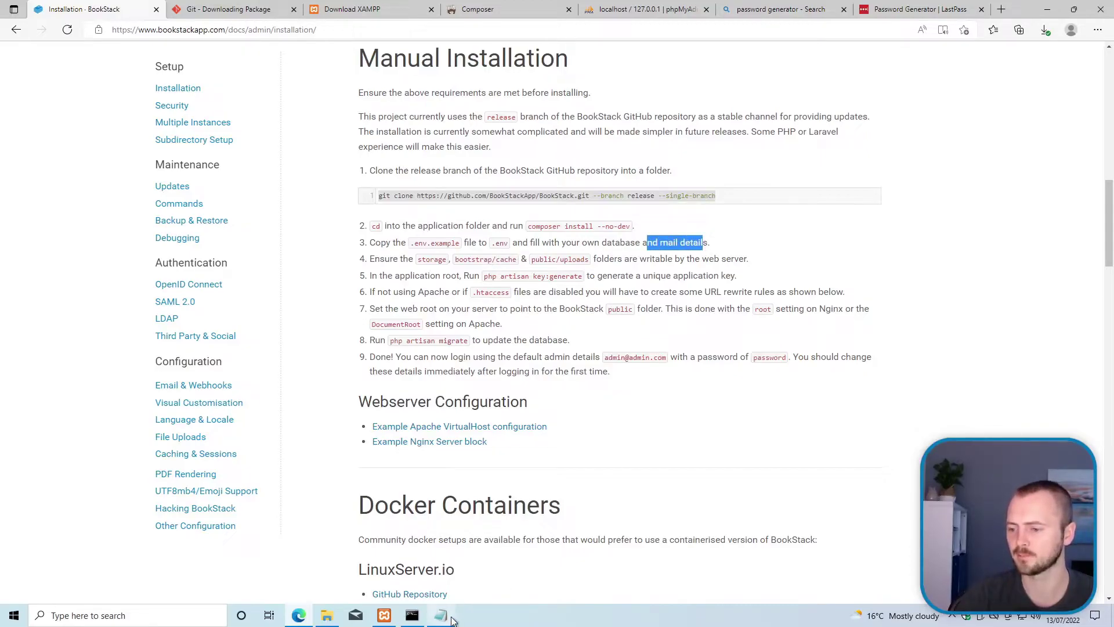
left_click(450, 620)
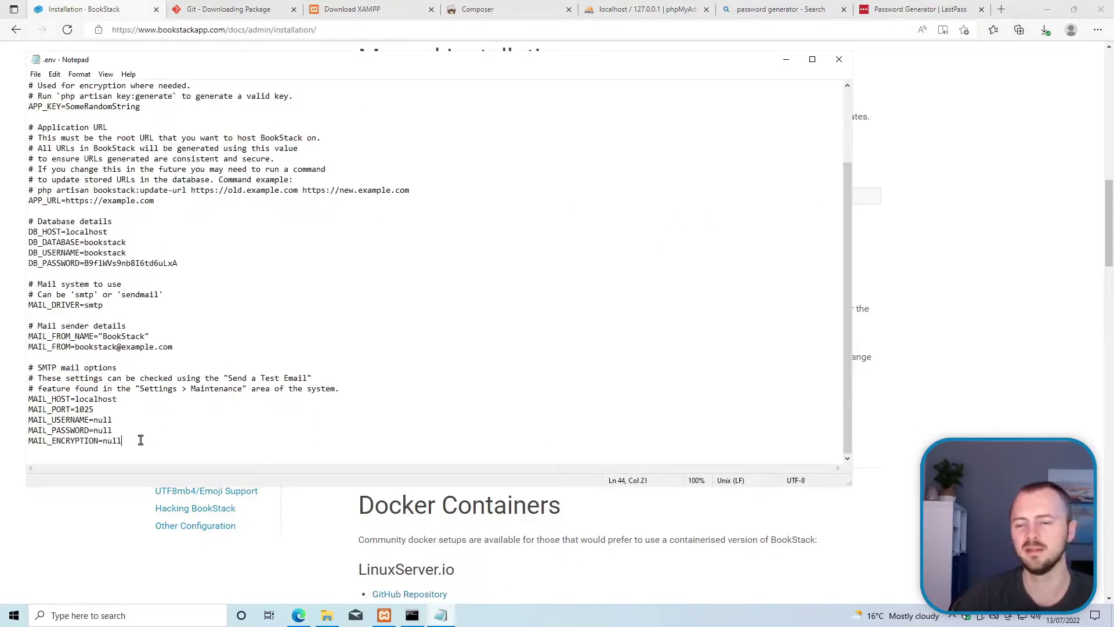
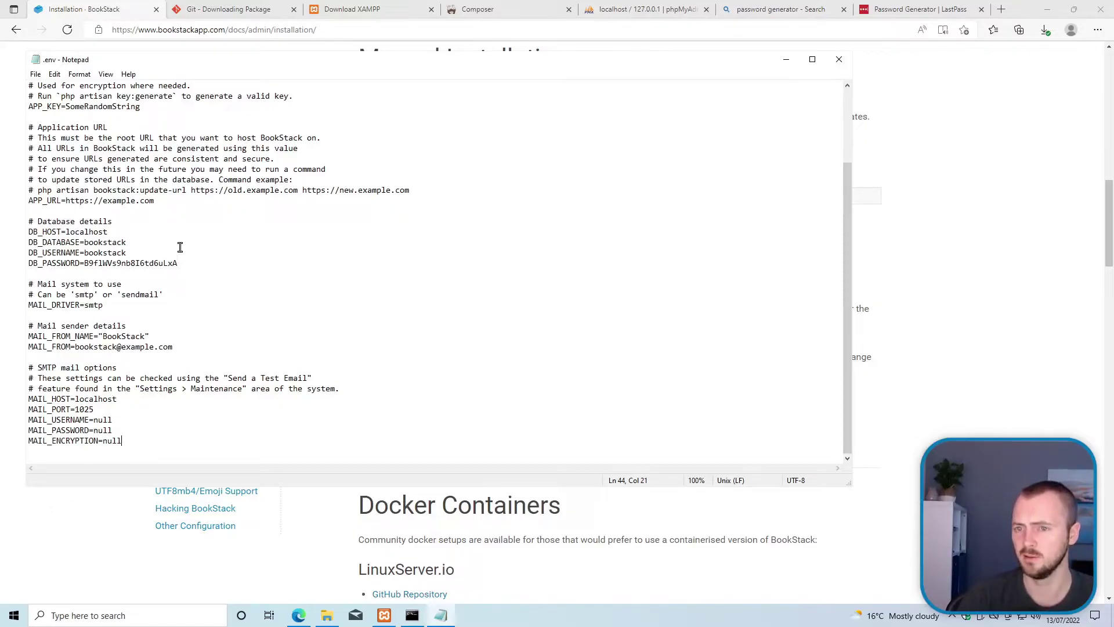
Step: Bring the BookStack installation guide forward and read through steps 4 and 5
left_click(886, 336)
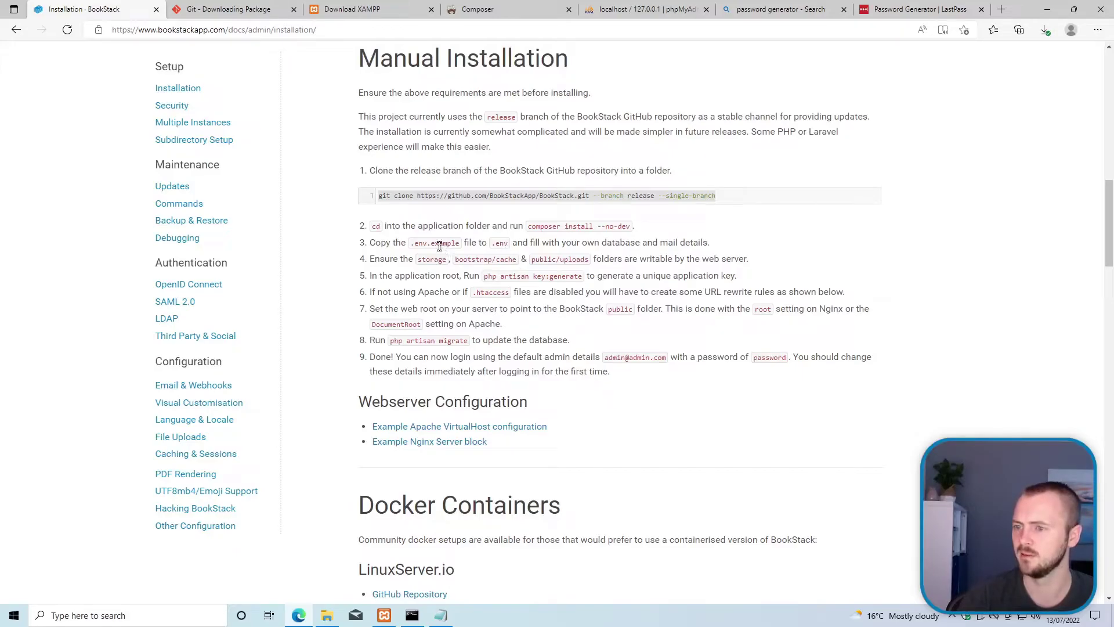
double_click(394, 260)
left_click(441, 268)
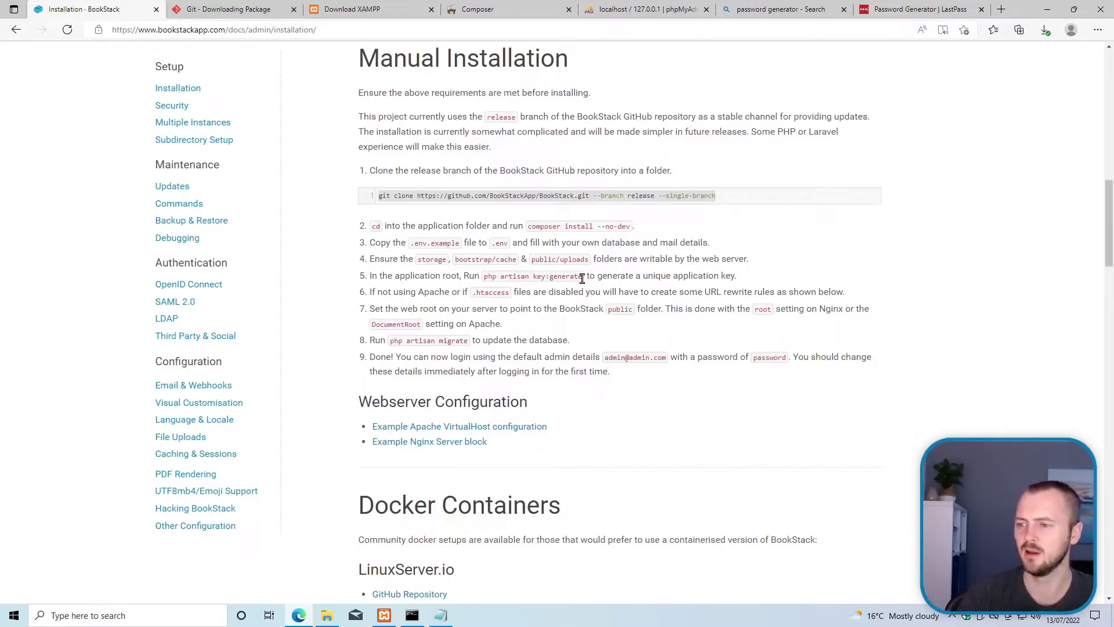
left_click_drag(581, 279, 487, 279)
left_click(542, 308)
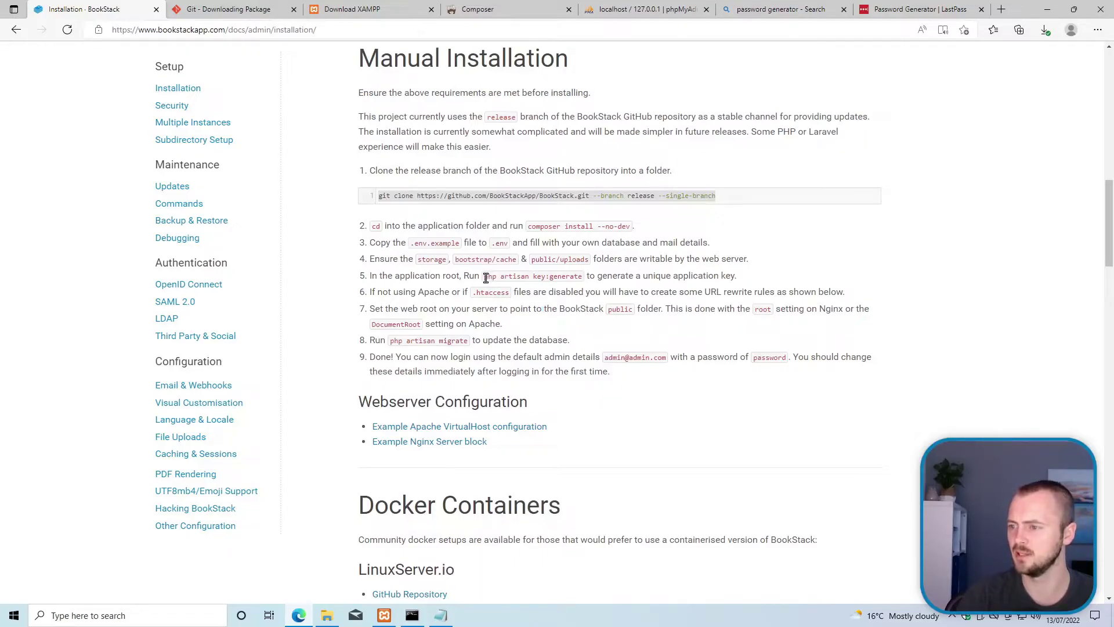
Step: Copy the 'php artisan key:generate' command from step 5 and return to the XAMPP shell
left_click_drag(486, 278, 583, 278)
right_click(583, 277)
left_click(607, 287)
left_click(412, 615)
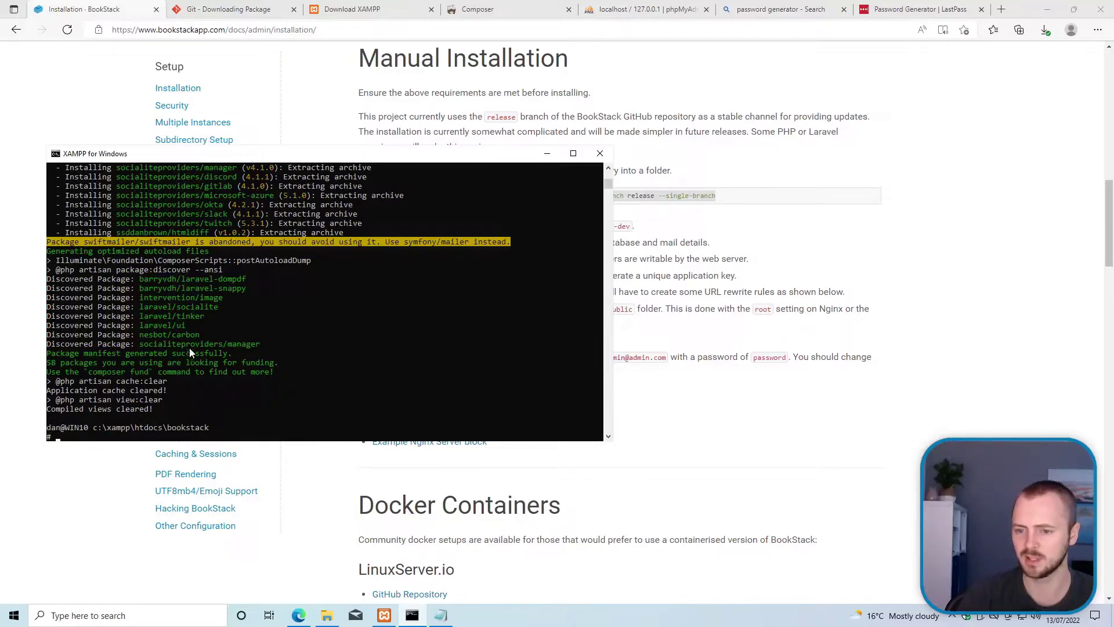
Step: Paste and run php artisan key:generate, answering 'yes' at the production prompt
right_click(225, 342)
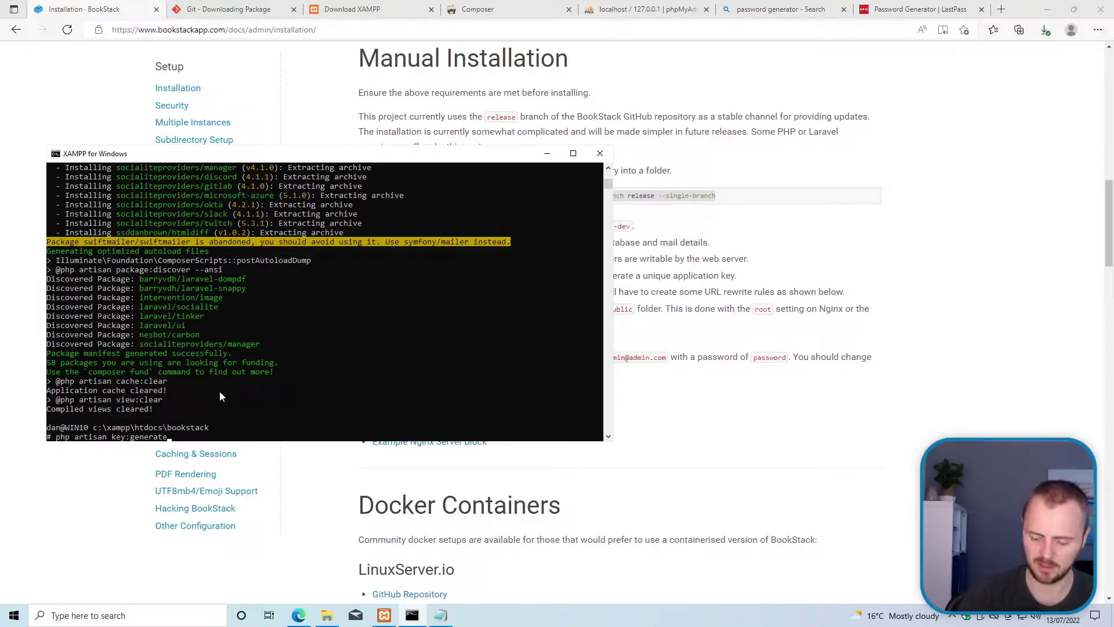
key("Return")
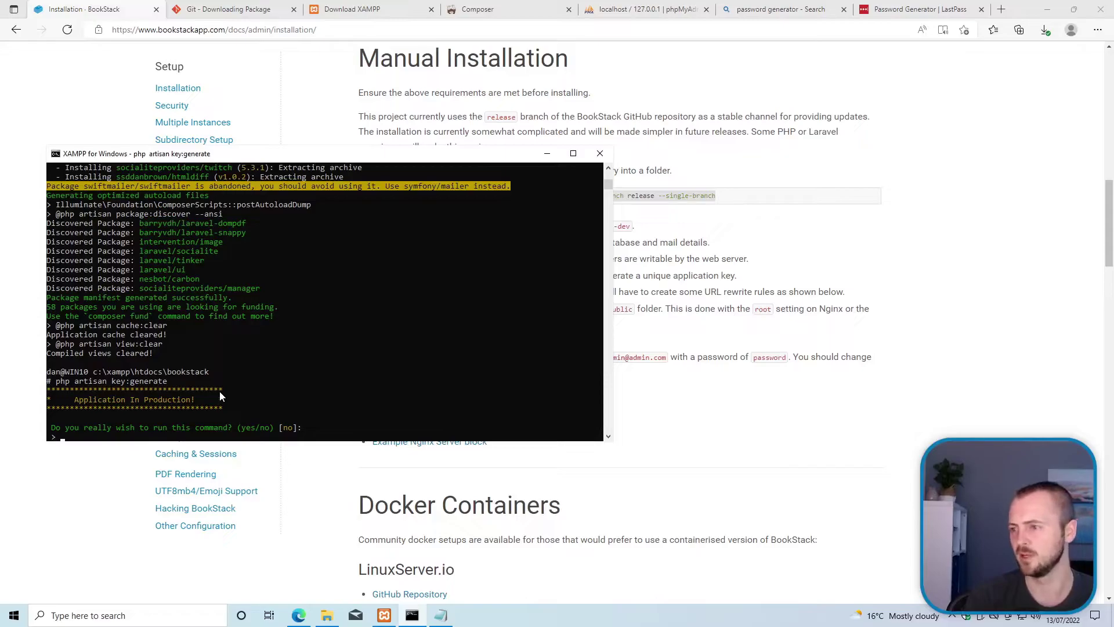
type("yes")
key("Return")
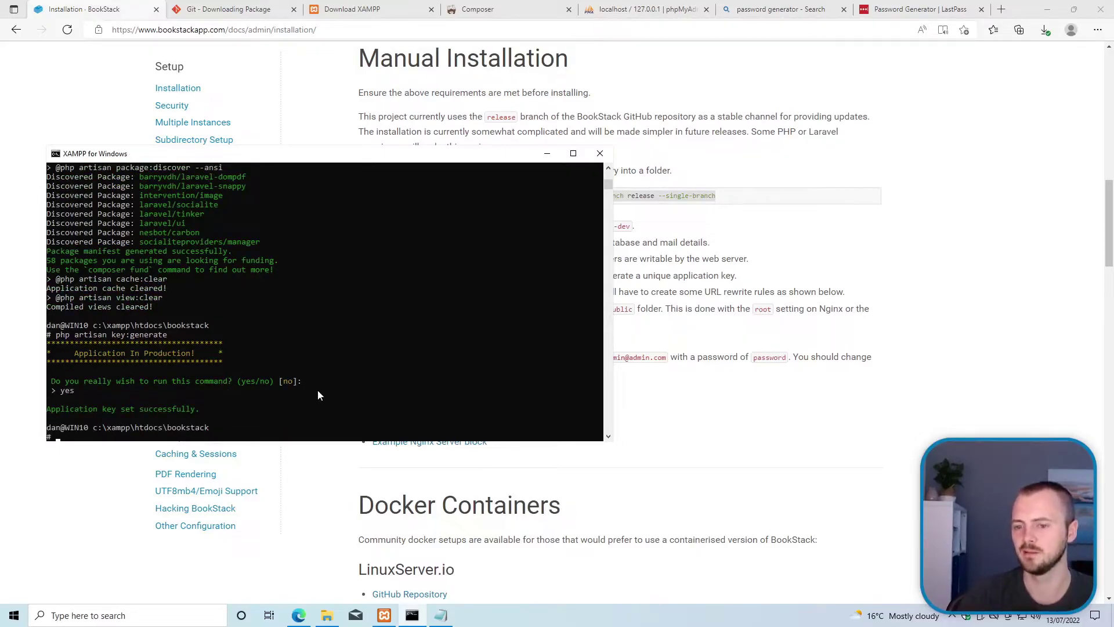
left_click(441, 615)
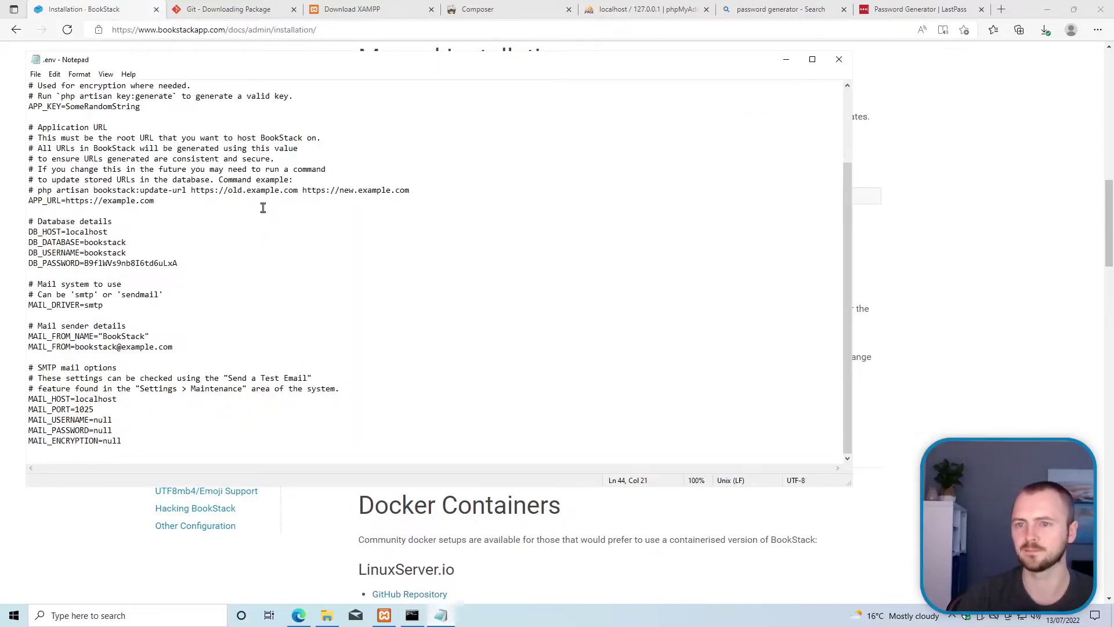
Step: Close the outdated .env, reopen it from the bookstack folder to verify the generated APP_KEY, then close it
left_click(182, 190)
scroll(116, 105, "up", 3)
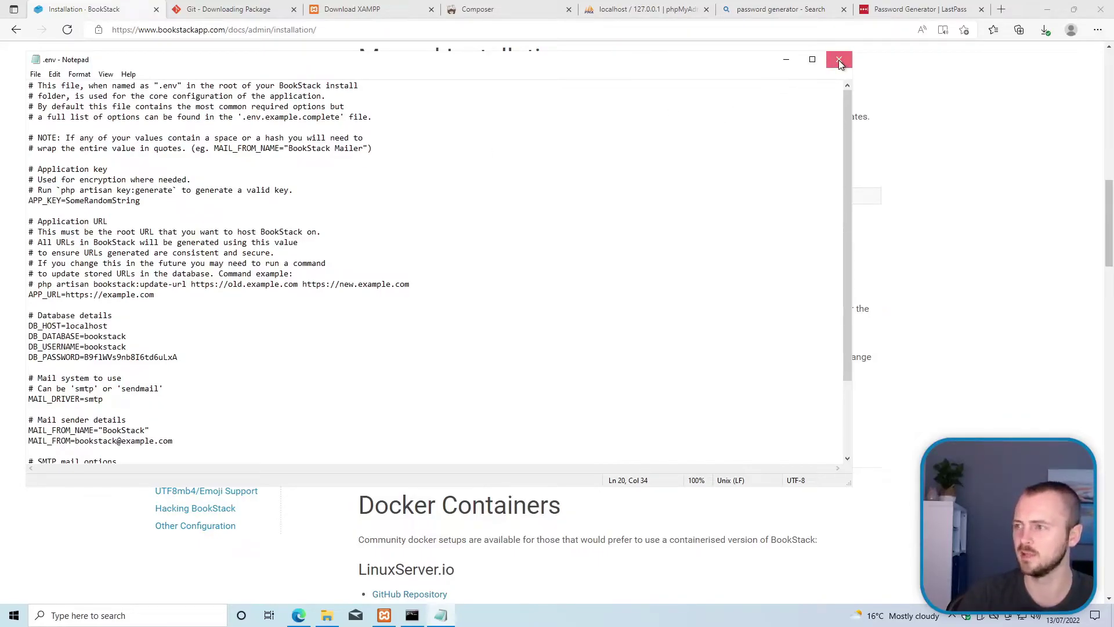
left_click(839, 60)
left_click(319, 615)
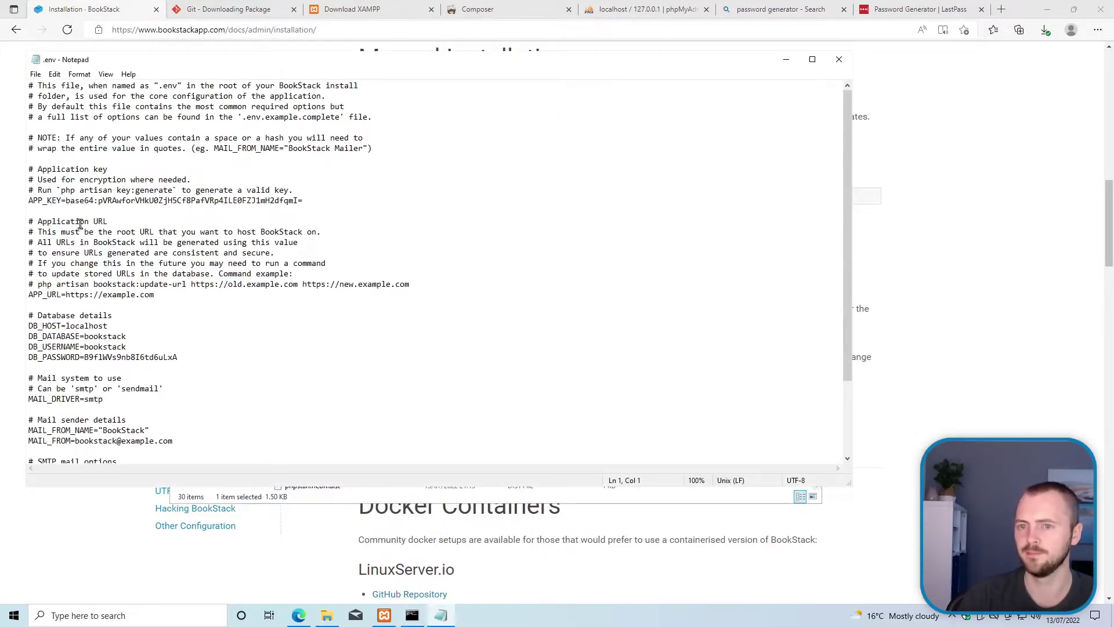
left_click_drag(37, 200, 304, 201)
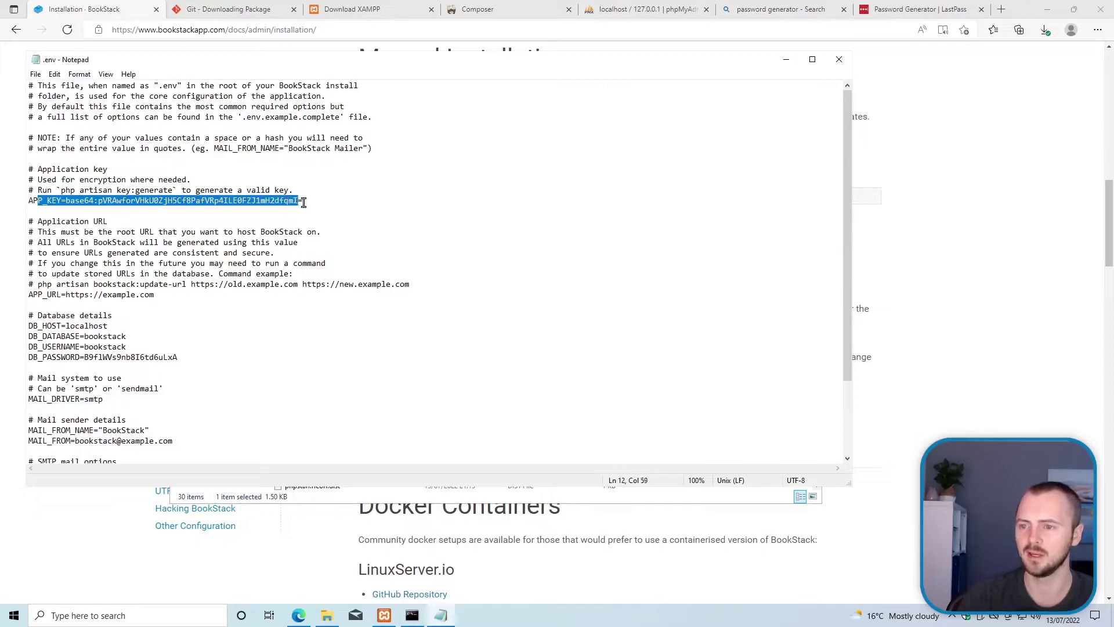
left_click(303, 201)
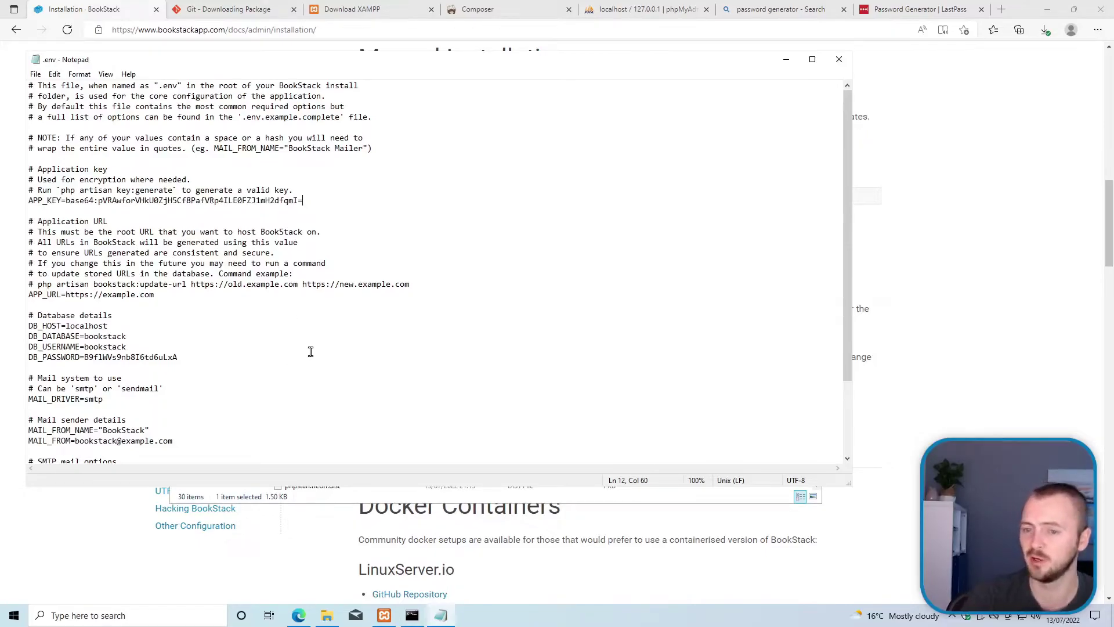
scroll(311, 356, "down", 3)
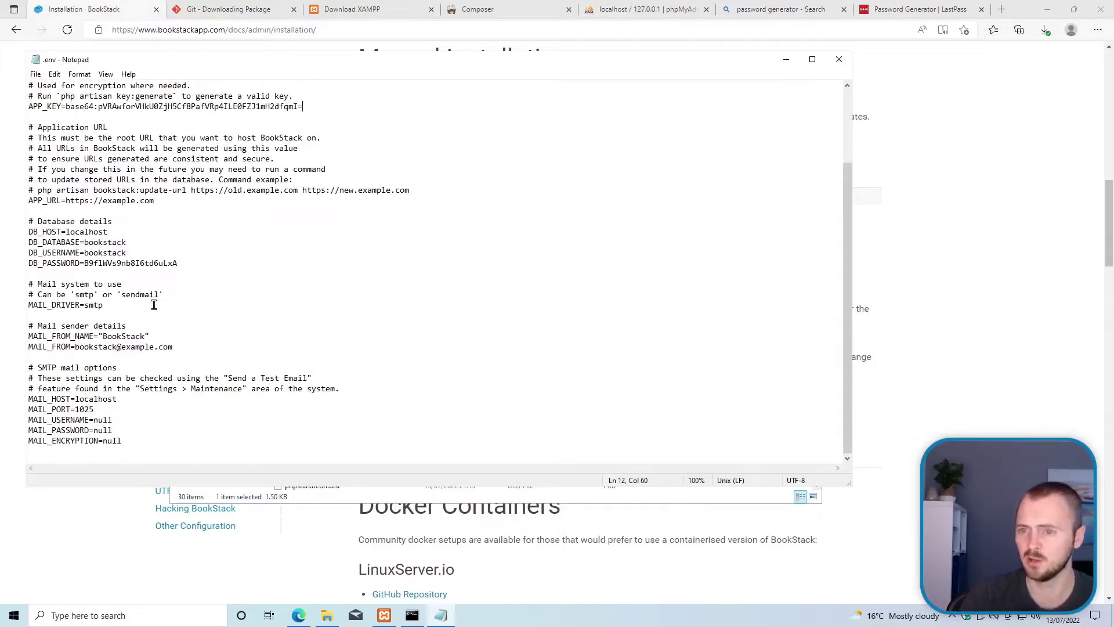
scroll(194, 351, "up", 3)
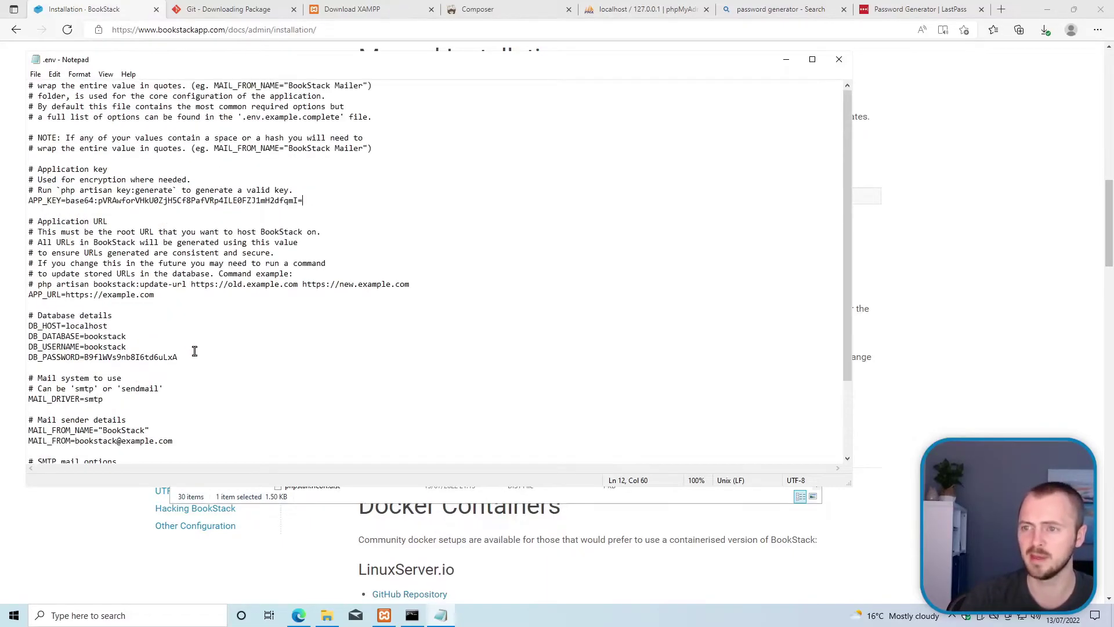
left_click(838, 60)
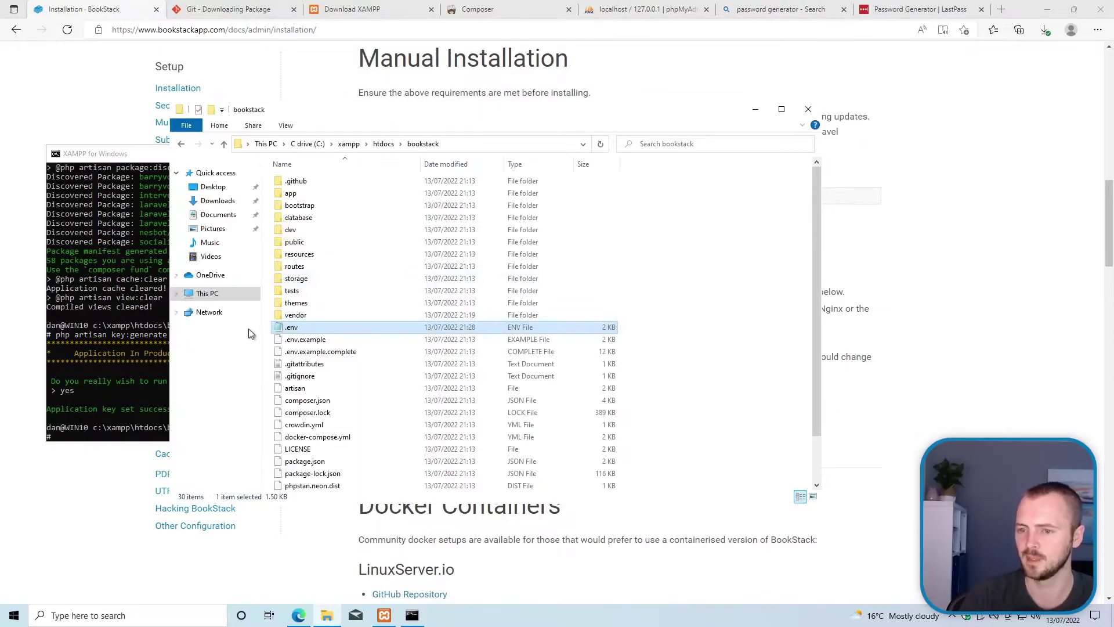
left_click(1057, 299)
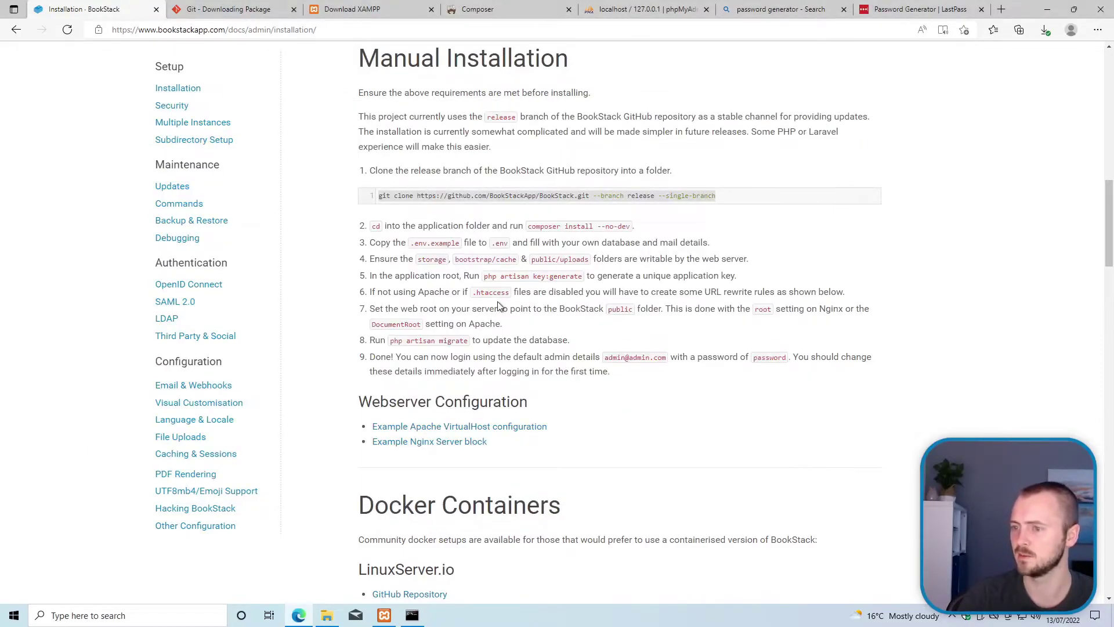
left_click_drag(420, 295, 509, 290)
left_click(526, 269)
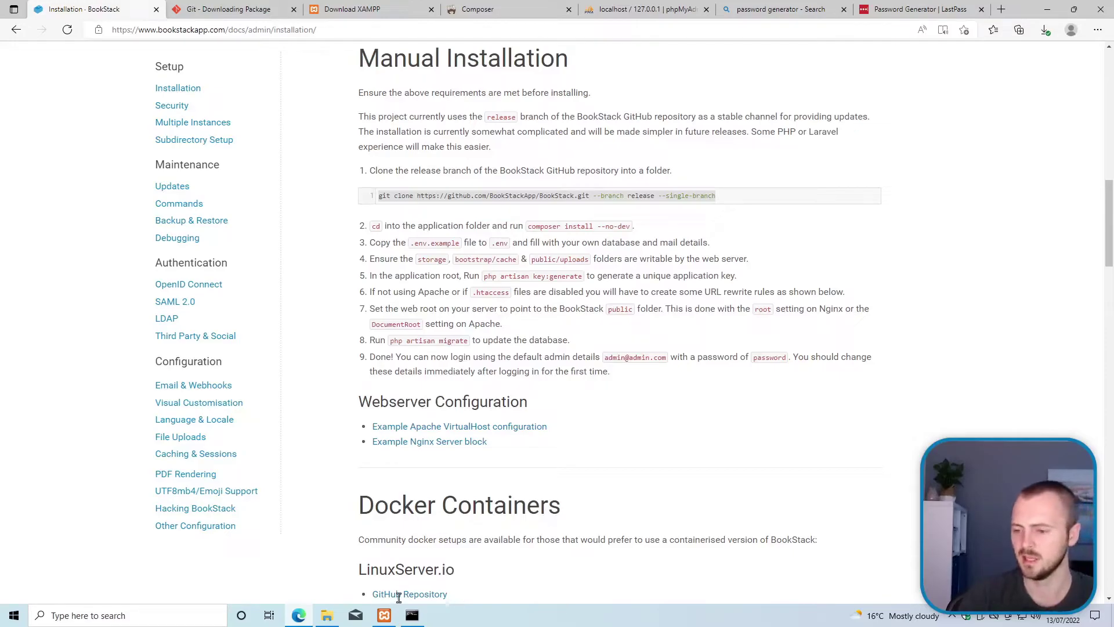
mouse_move(385, 622)
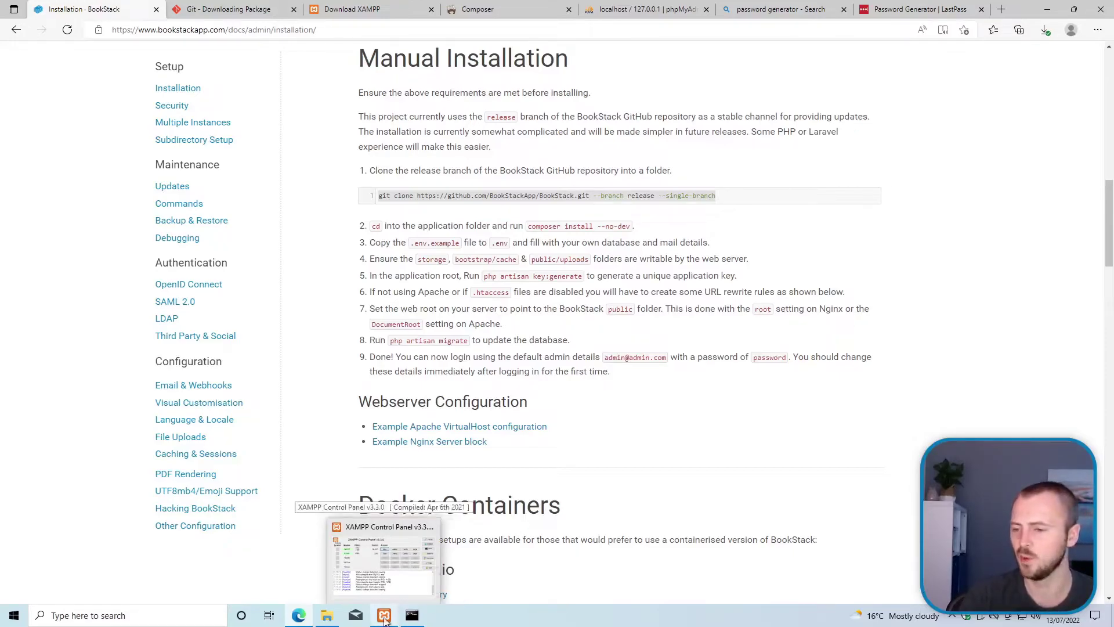
Step: Browse from XAMPP Control Panel's Apache folder into conf\extra in File Explorer
left_click(387, 565)
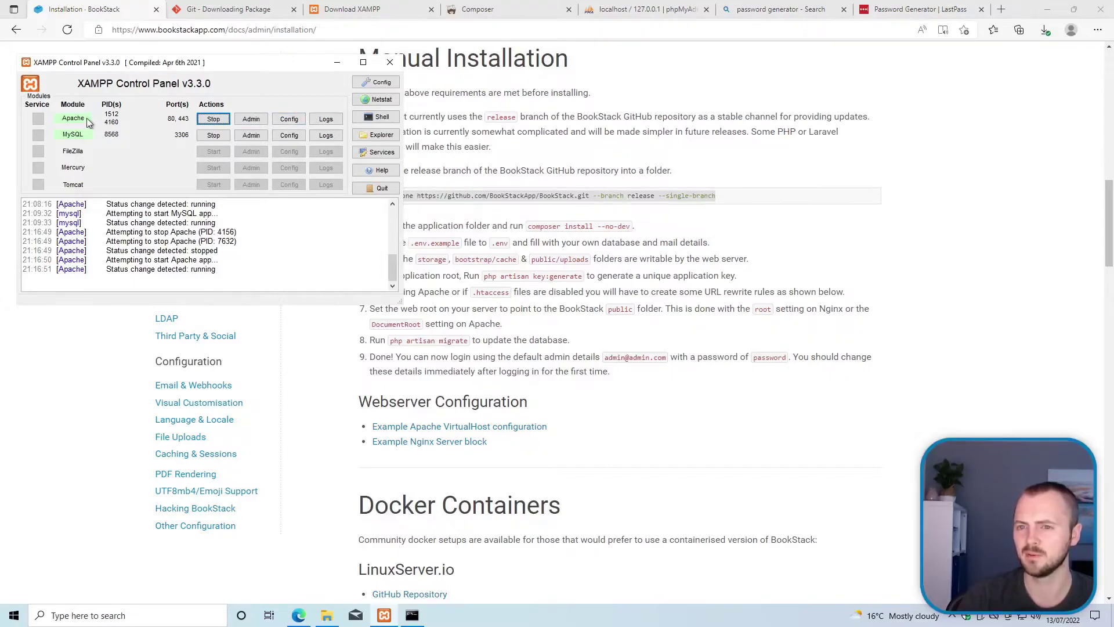
left_click(297, 119)
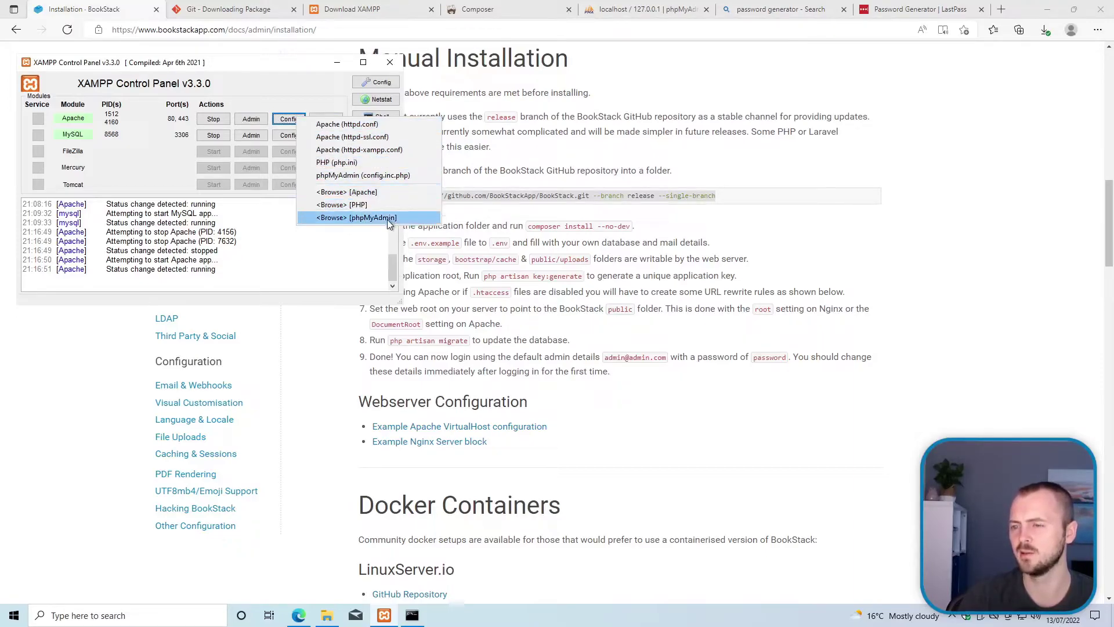
left_click(384, 192)
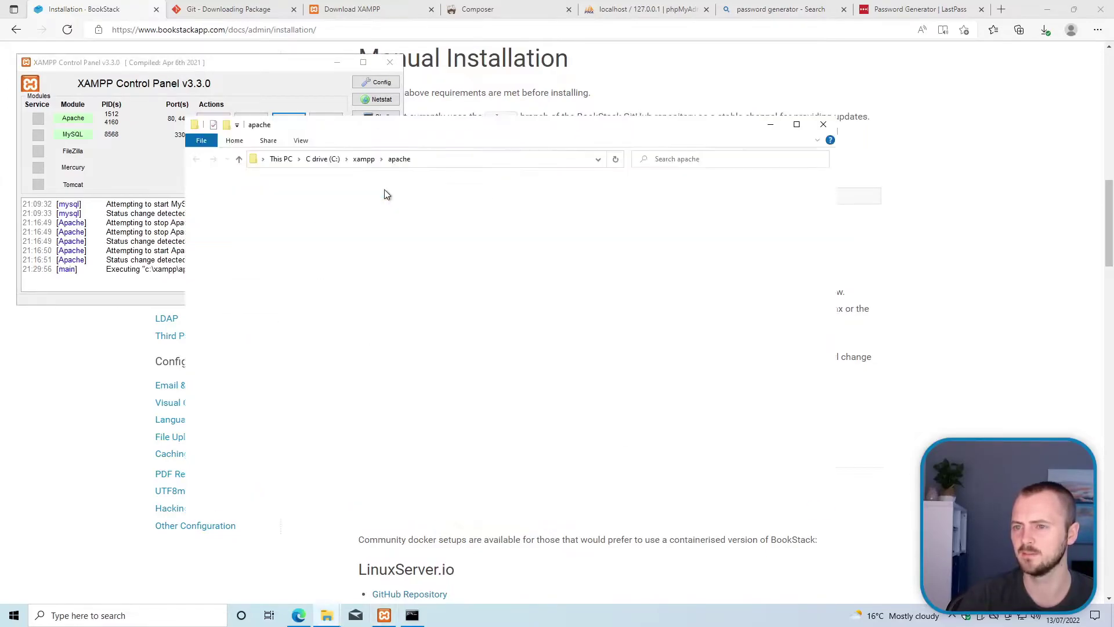
left_click_drag(381, 127, 409, 126)
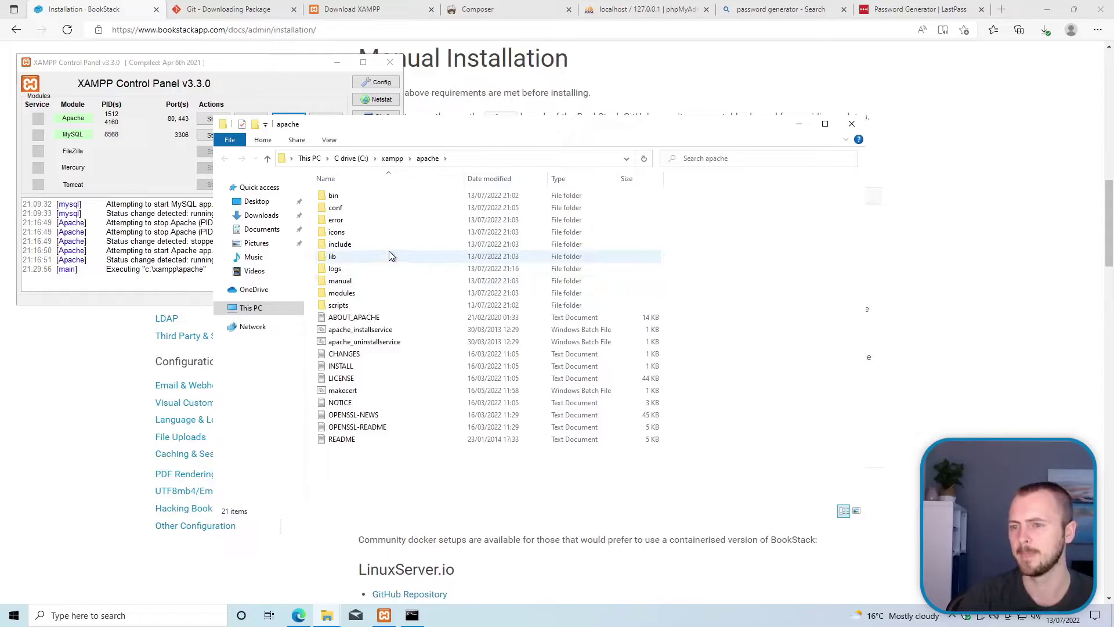
double_click(366, 211)
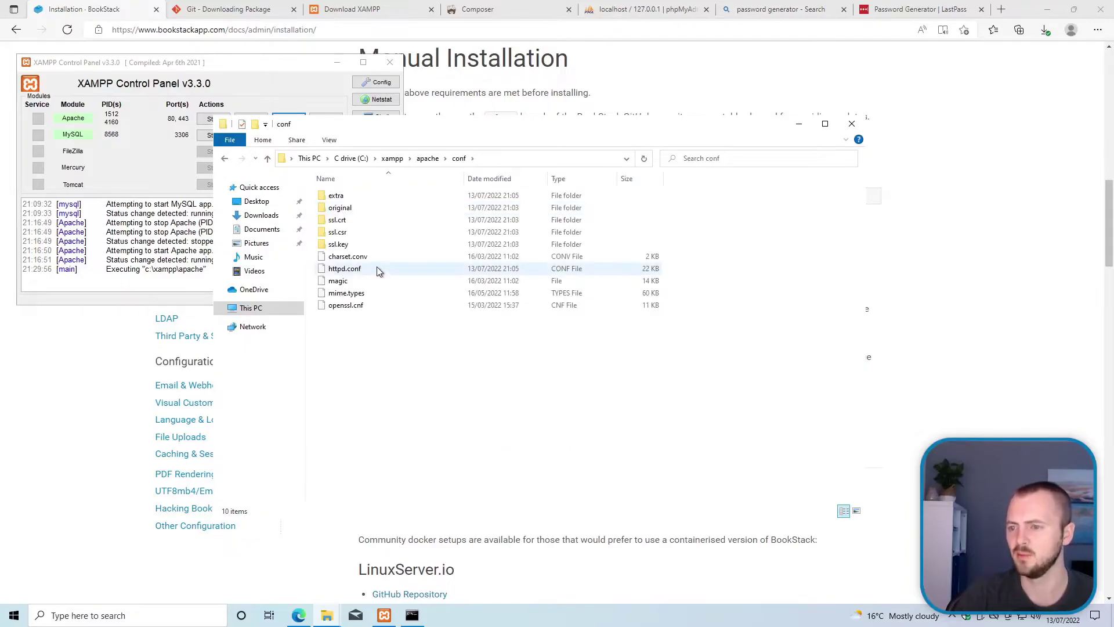
left_click(355, 198)
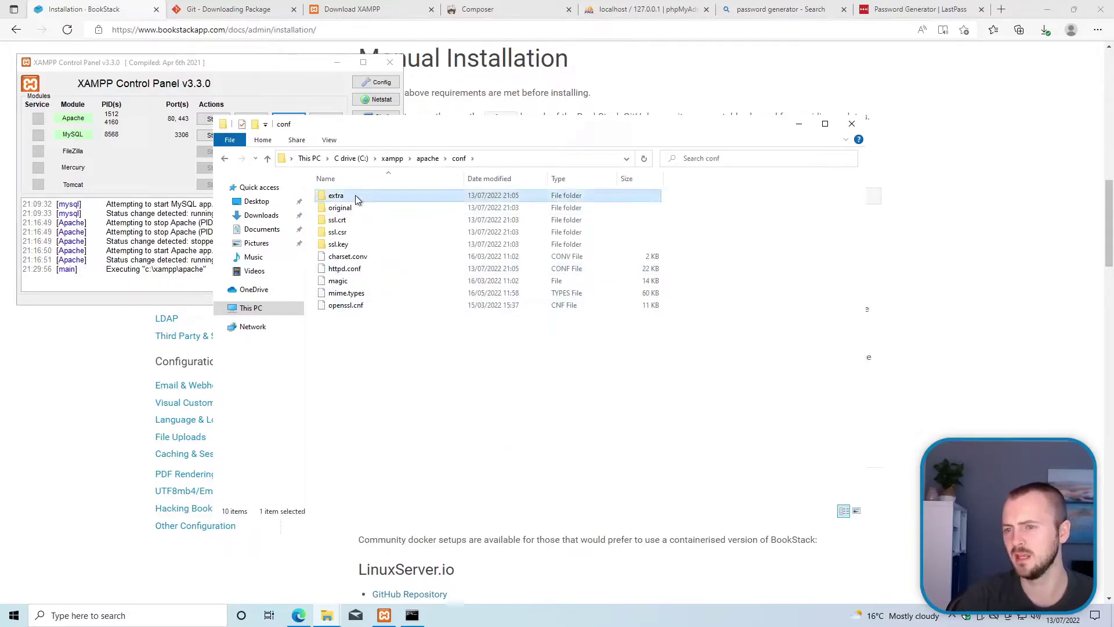
double_click(355, 197)
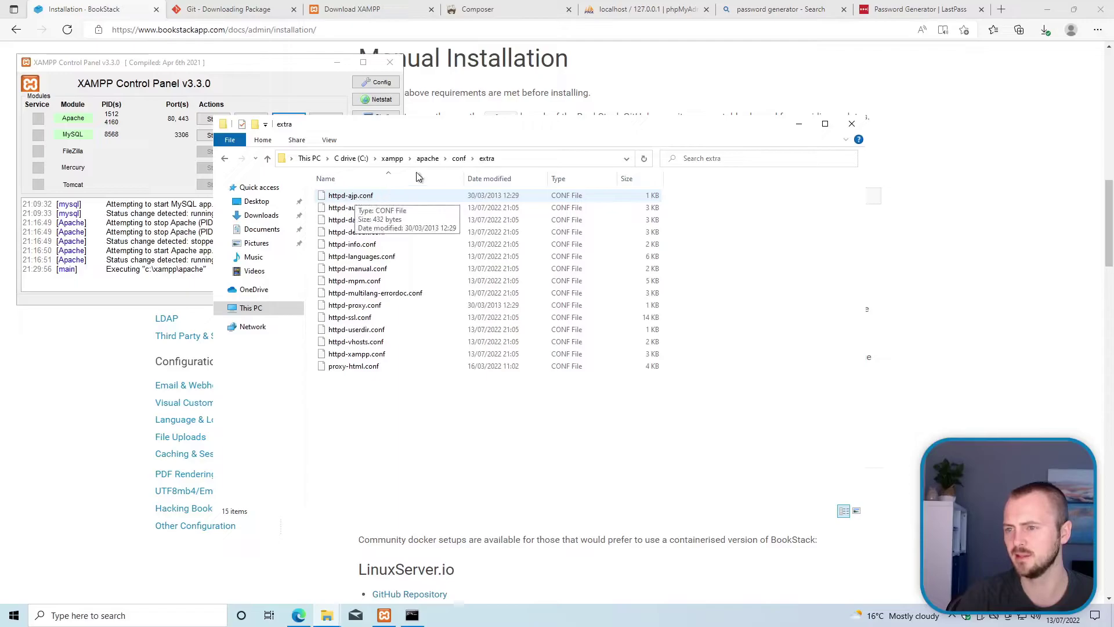
Step: Open httpd-vhosts.conf in Notepad, always using Notepad for .conf files
left_click(360, 346)
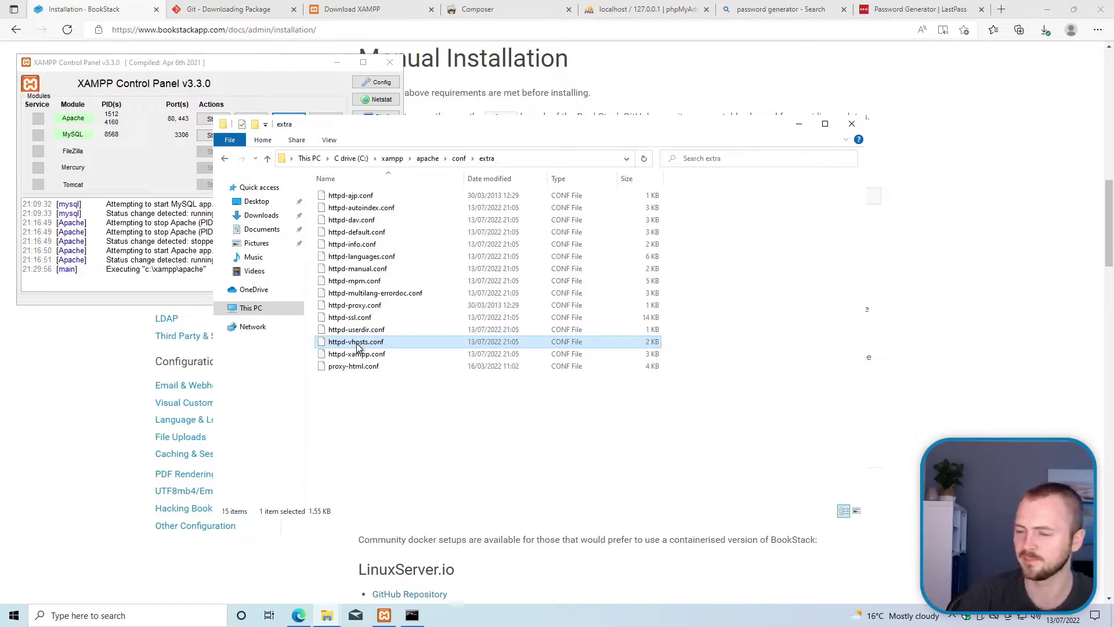
right_click(360, 347)
left_click(394, 350)
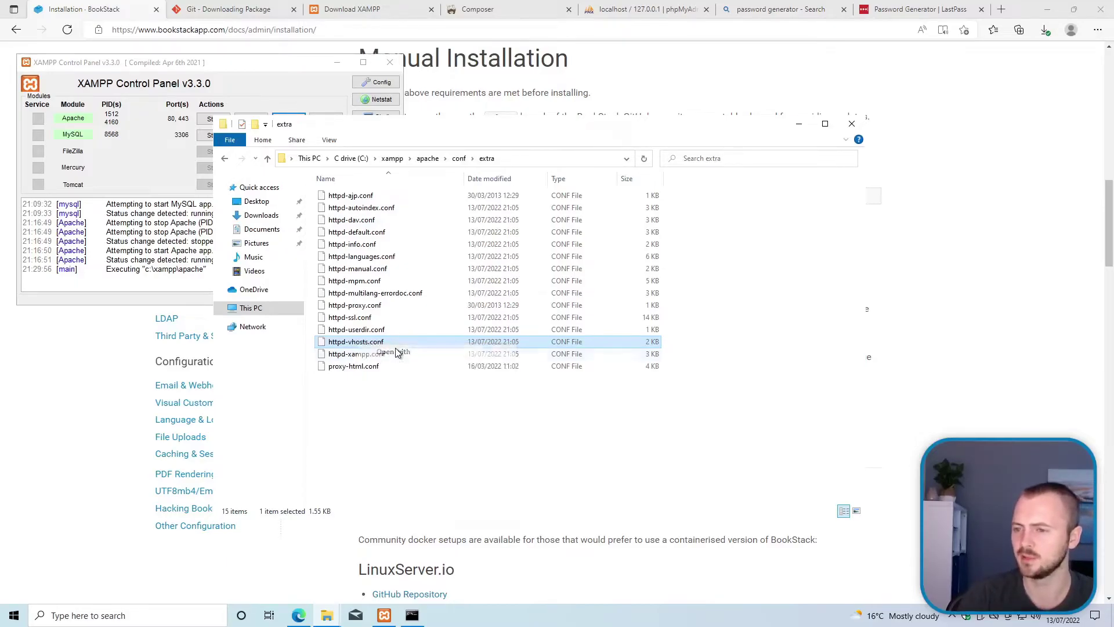
left_click(536, 263)
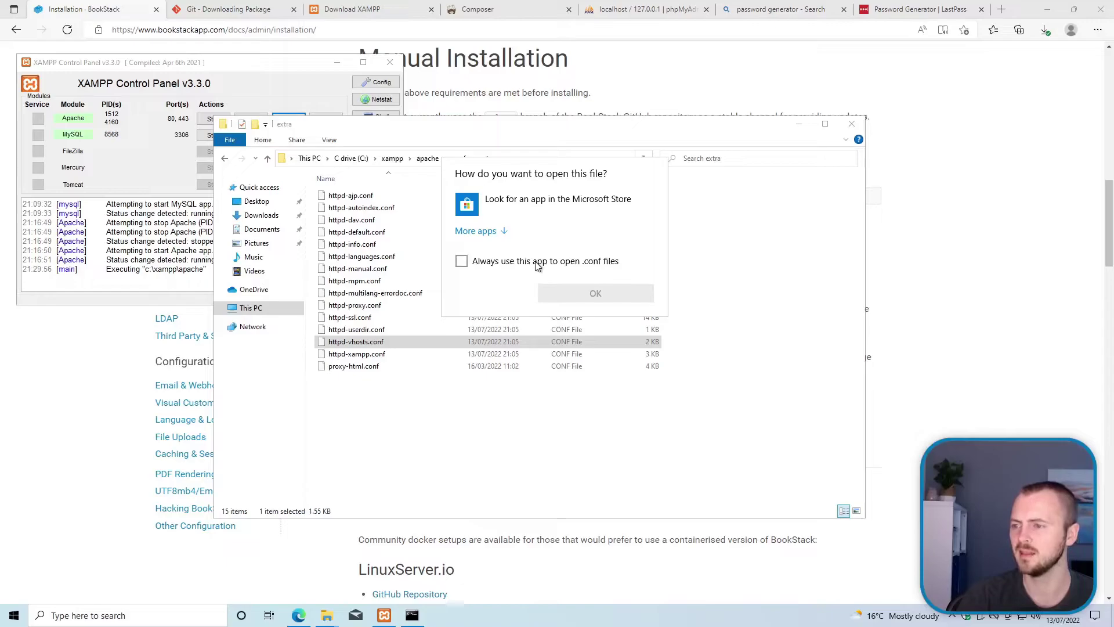
left_click(536, 263)
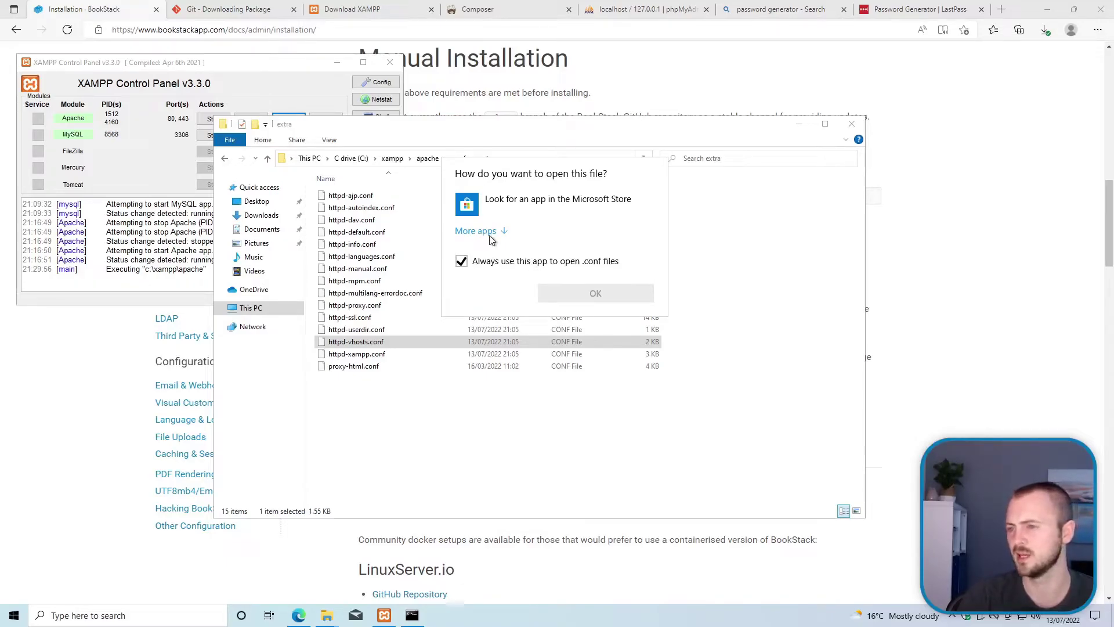
left_click(491, 233)
left_click(500, 262)
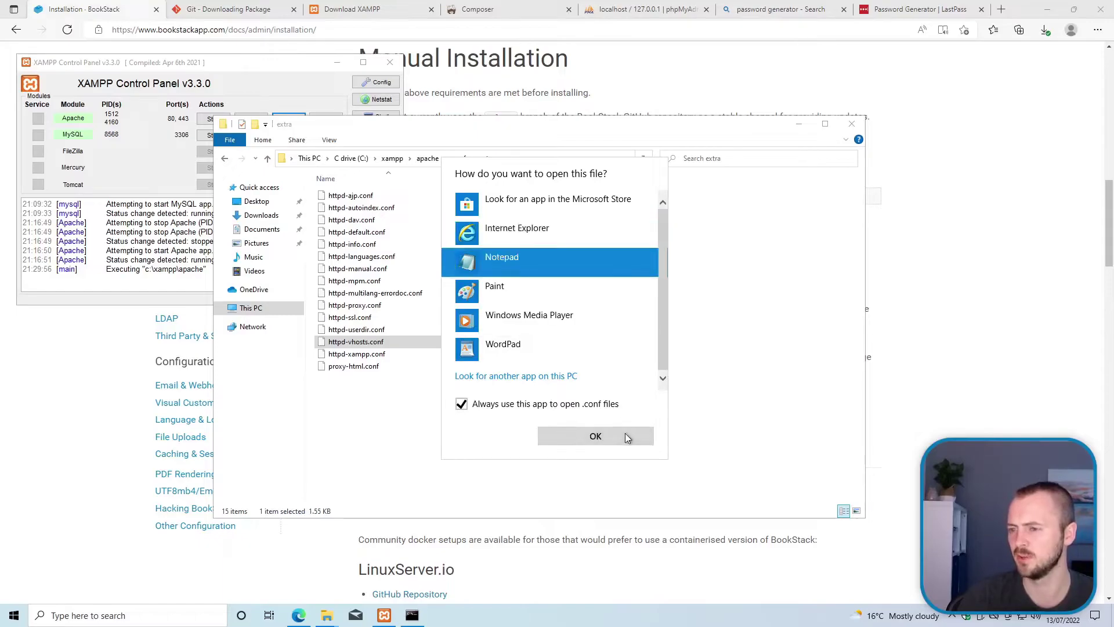
left_click(595, 436)
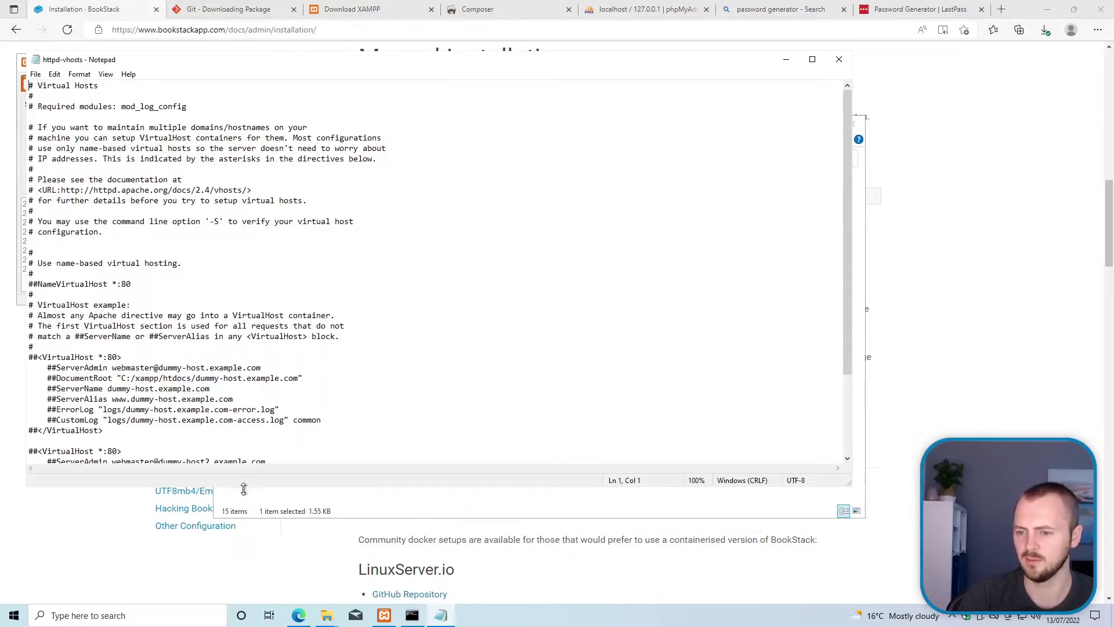
Step: Enlarge Notepad and review the example virtual host blocks in httpd-vhosts.conf
left_click_drag(243, 486, 243, 623)
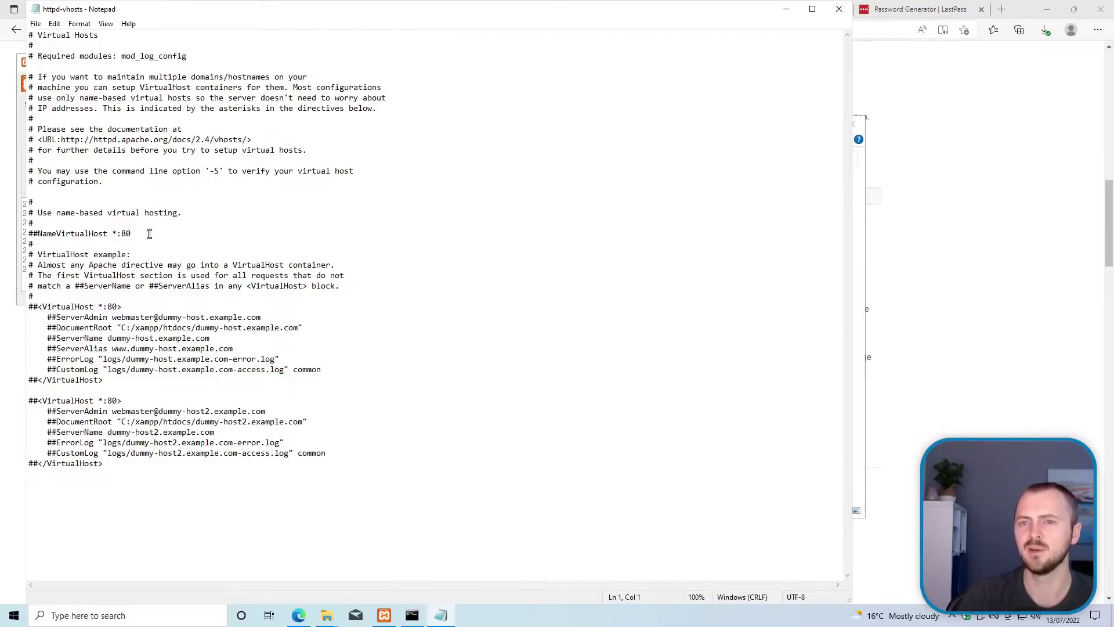
left_click_drag(49, 140, 120, 327)
left_click(158, 411)
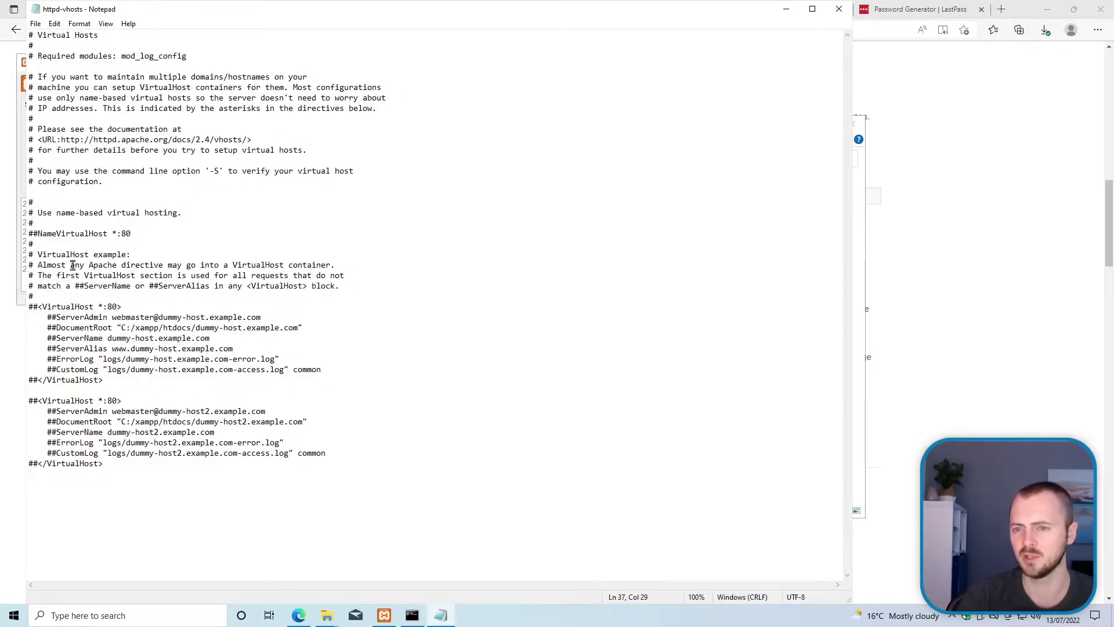
left_click(150, 469)
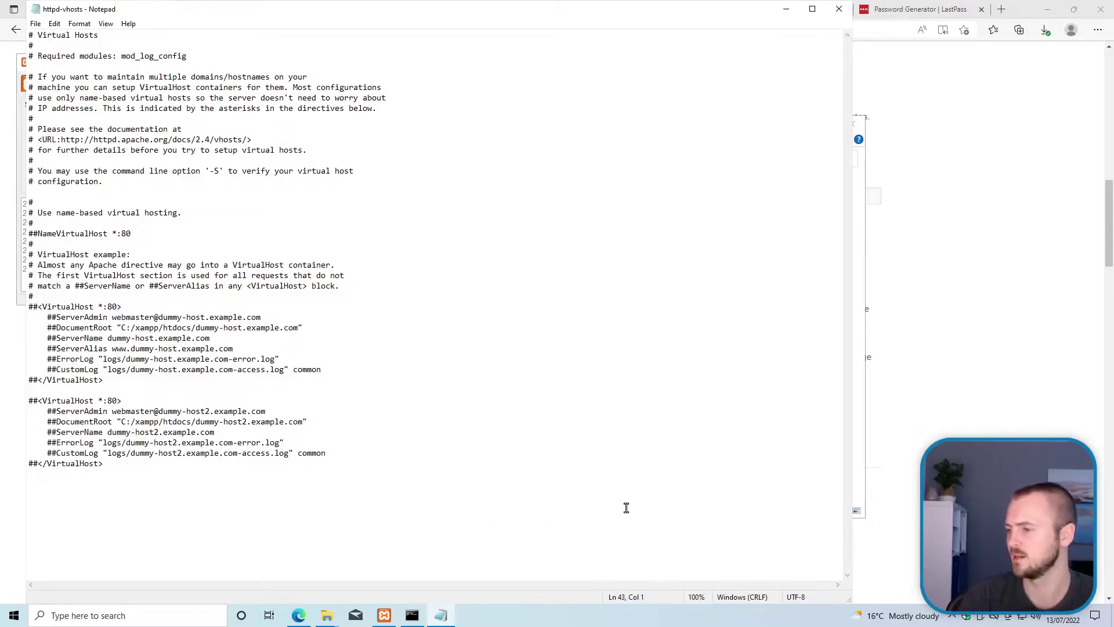
left_click(859, 362)
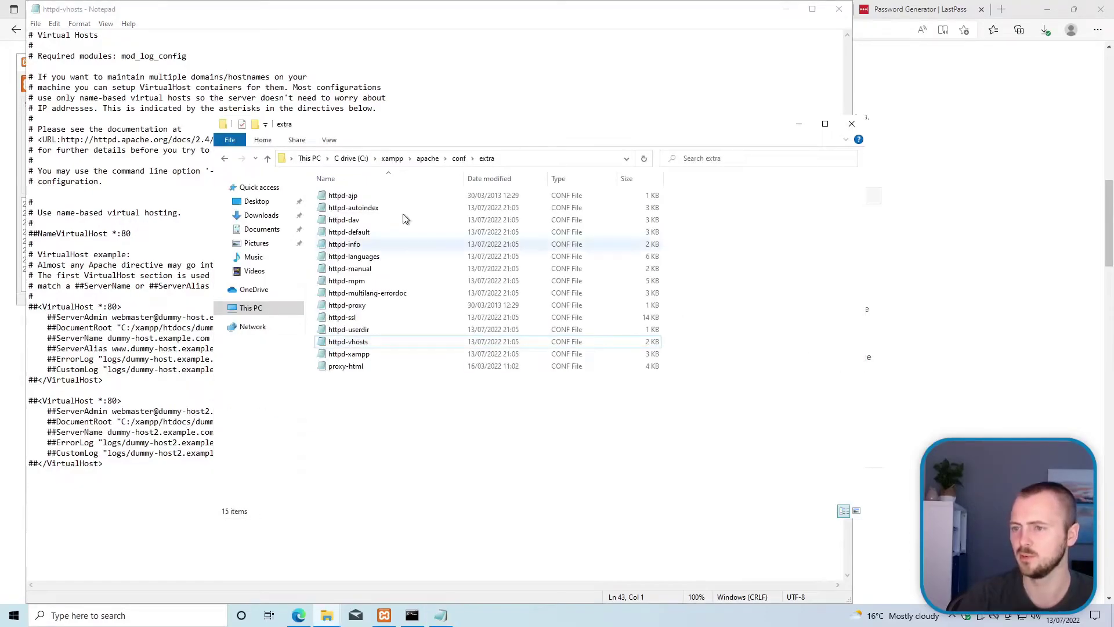
left_click(954, 294)
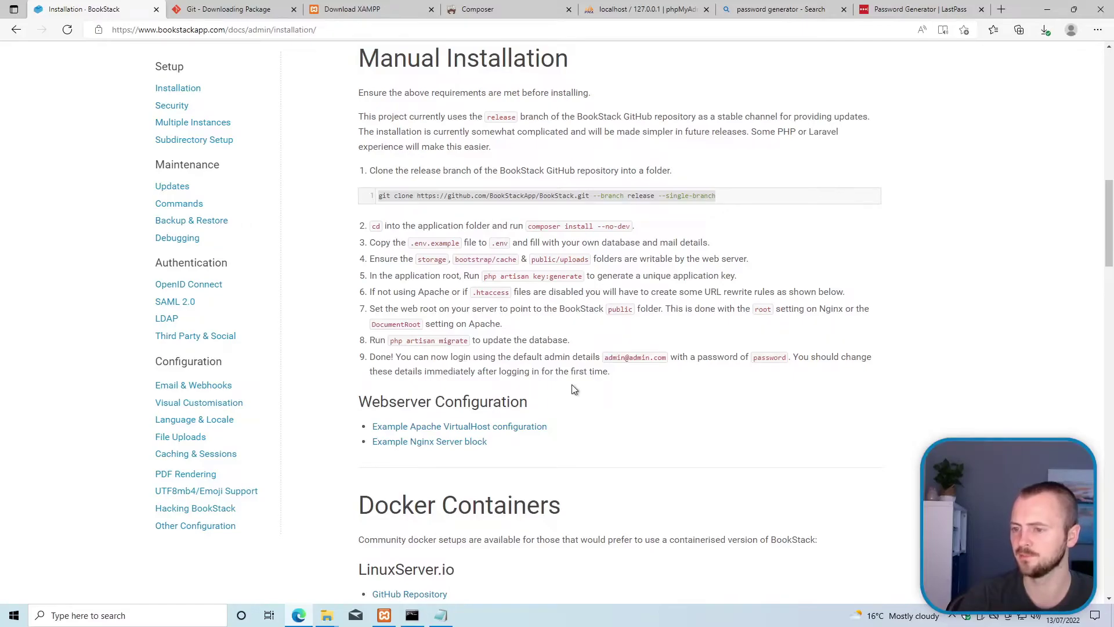
Step: Open the guide's Example Apache VirtualHost configuration link in a new GitHub tab
scroll(572, 388, "down", 1)
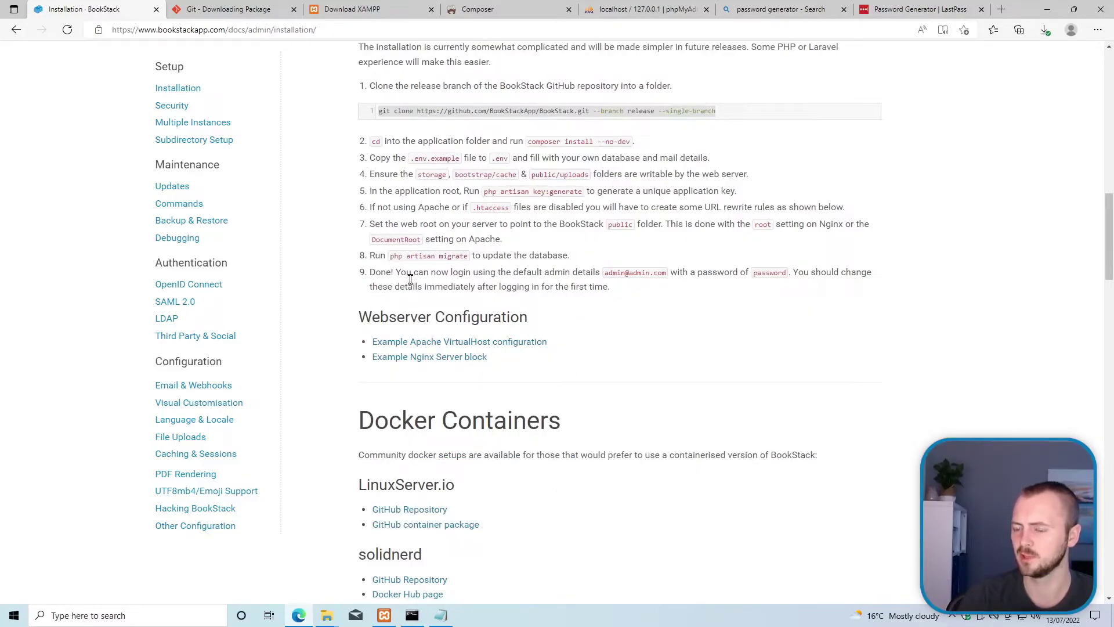
left_click_drag(389, 318, 489, 320)
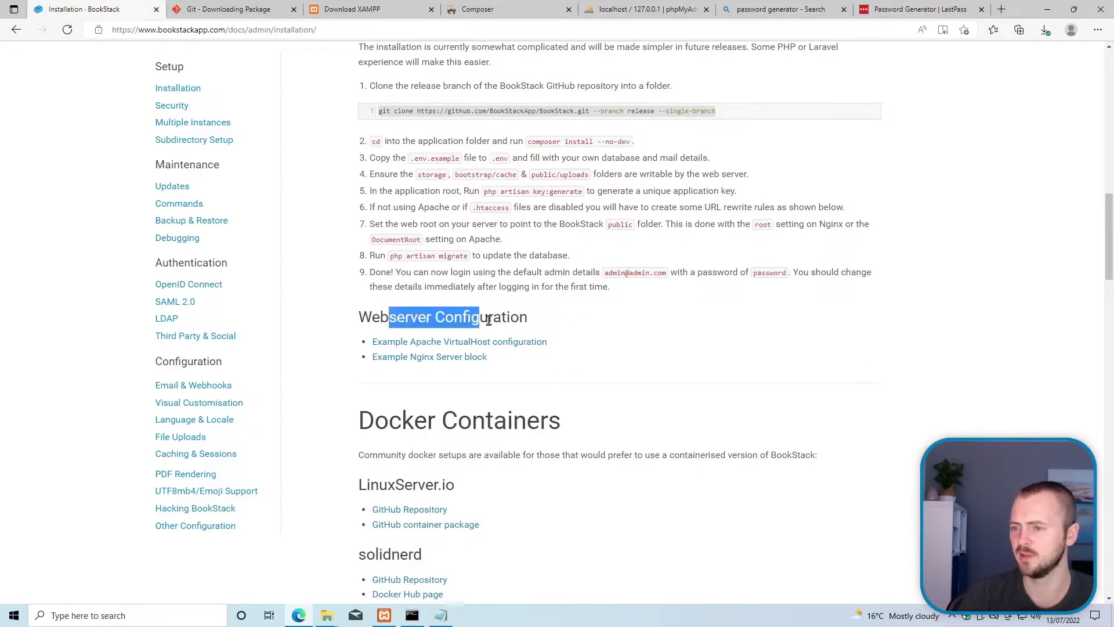
left_click(603, 373)
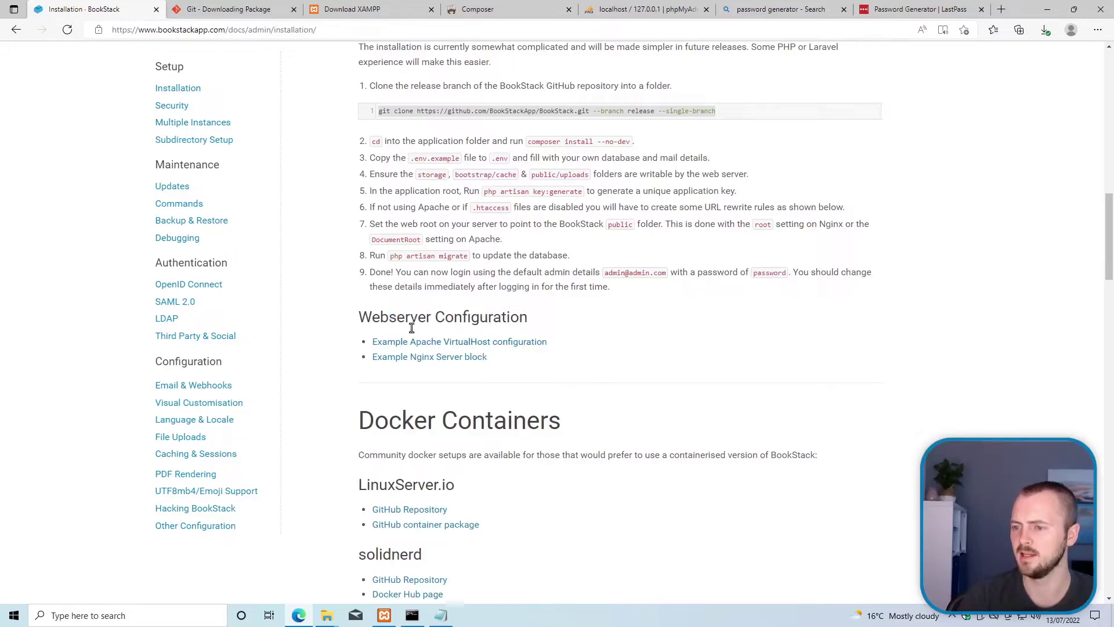
right_click(423, 355)
left_click(443, 360)
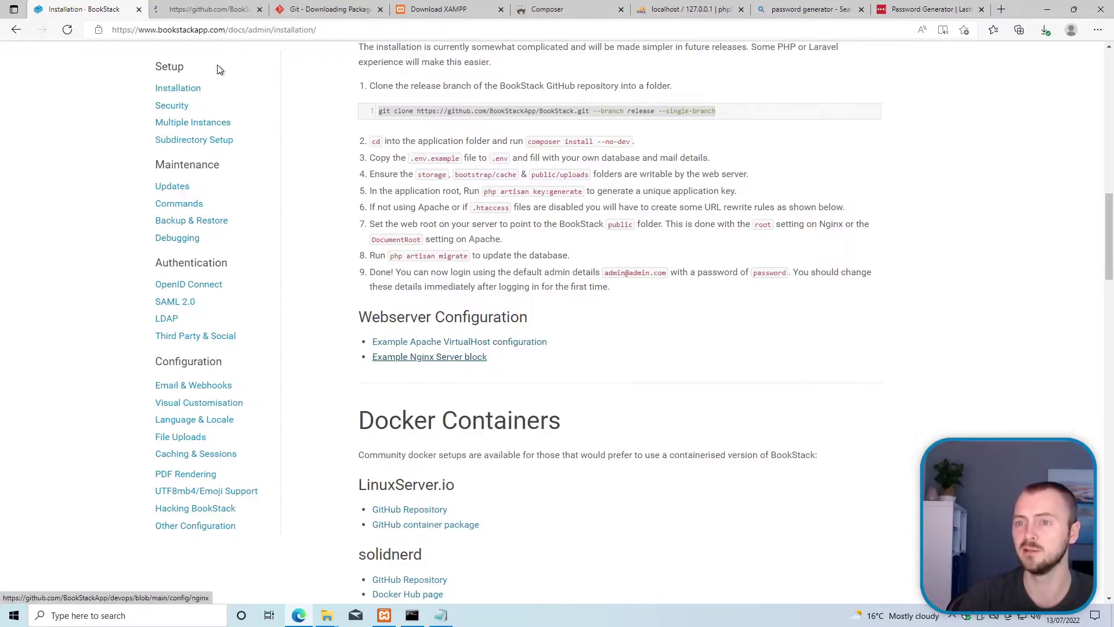
left_click(219, 11)
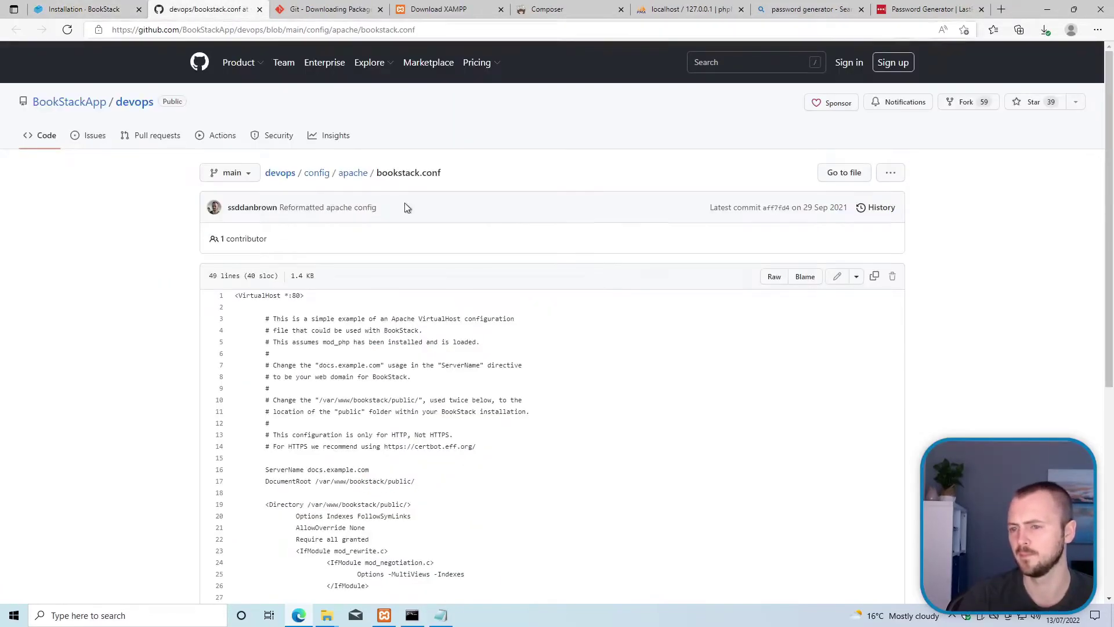
Step: Copy the bookstack.conf configuration code and return to httpd-vhosts in Notepad
scroll(456, 343, "down", 4)
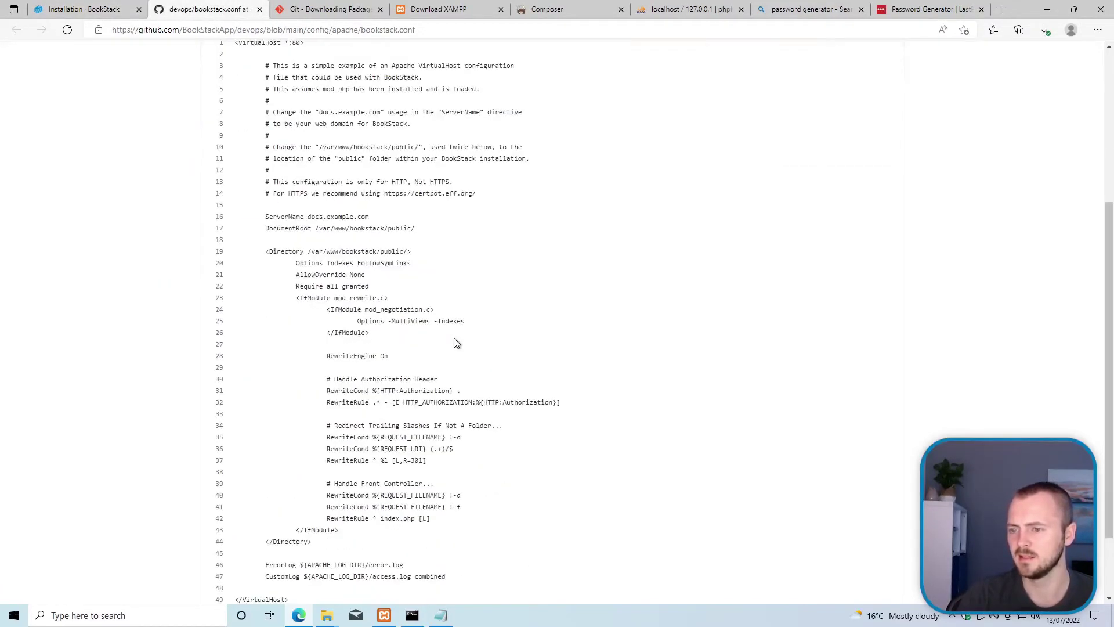
scroll(456, 343, "down", 2)
left_click_drag(314, 520, 236, 212)
scroll(273, 217, "up", 4)
right_click(308, 253)
left_click(339, 261)
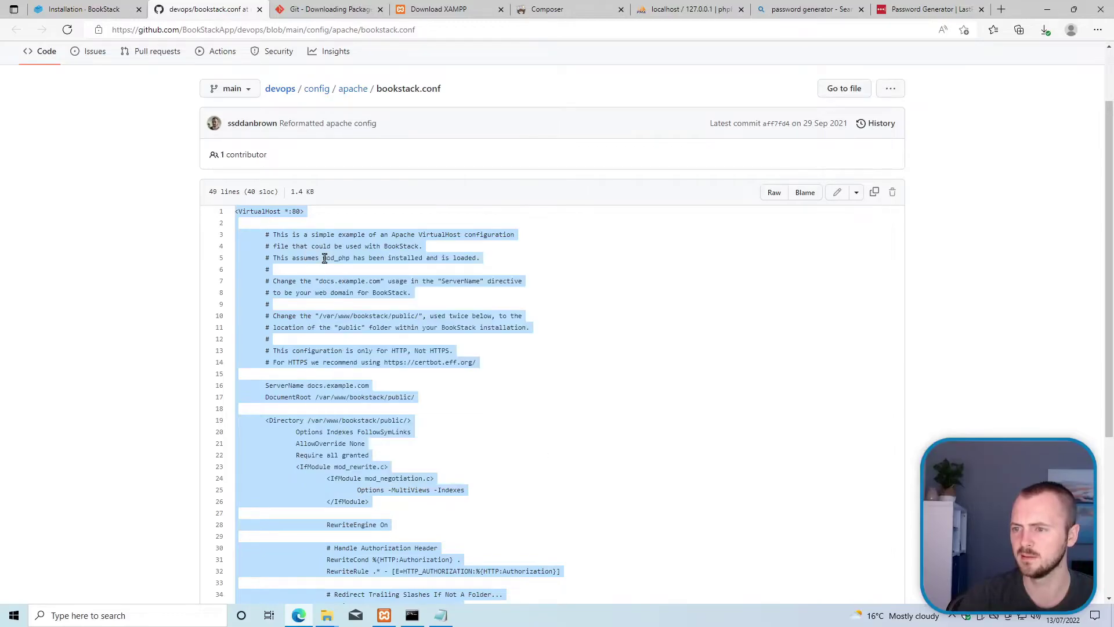
left_click(441, 616)
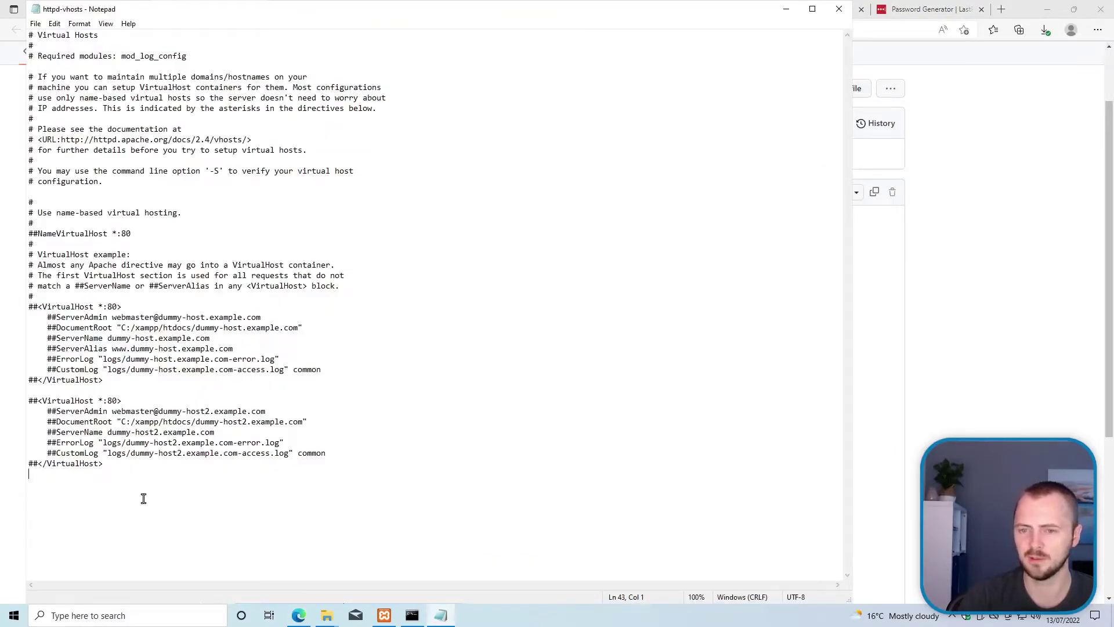
Step: Paste the BookStack VirtualHost block, changing its port to 8080 and ServerName to localhost
key("ctrl+v")
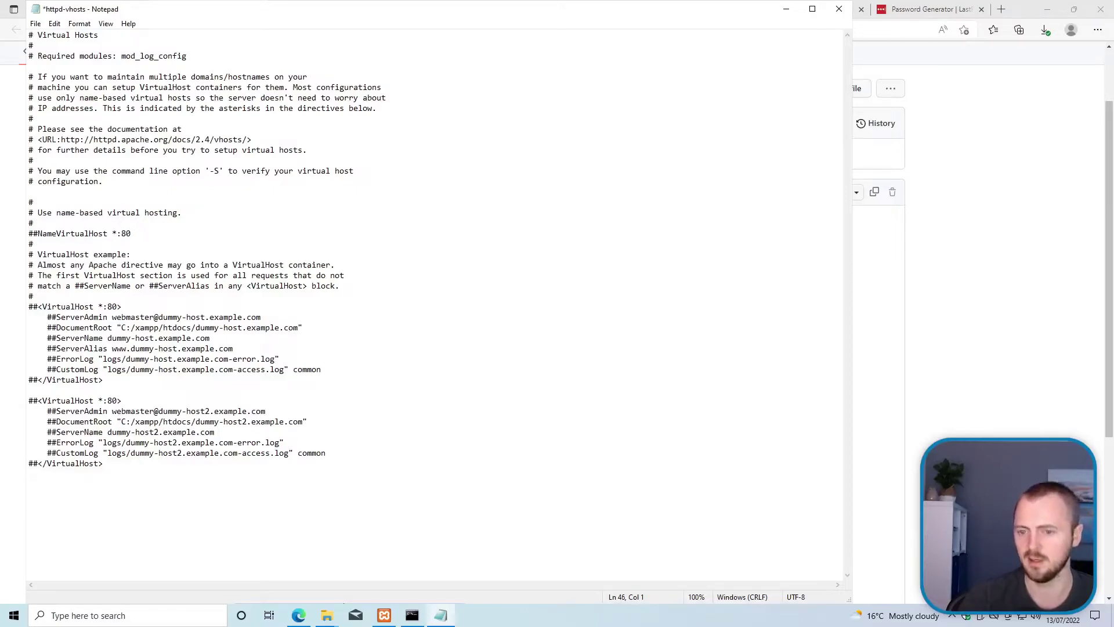
scroll(149, 399, "up", 4)
scroll(148, 399, "up", 1)
scroll(148, 399, "down", 4)
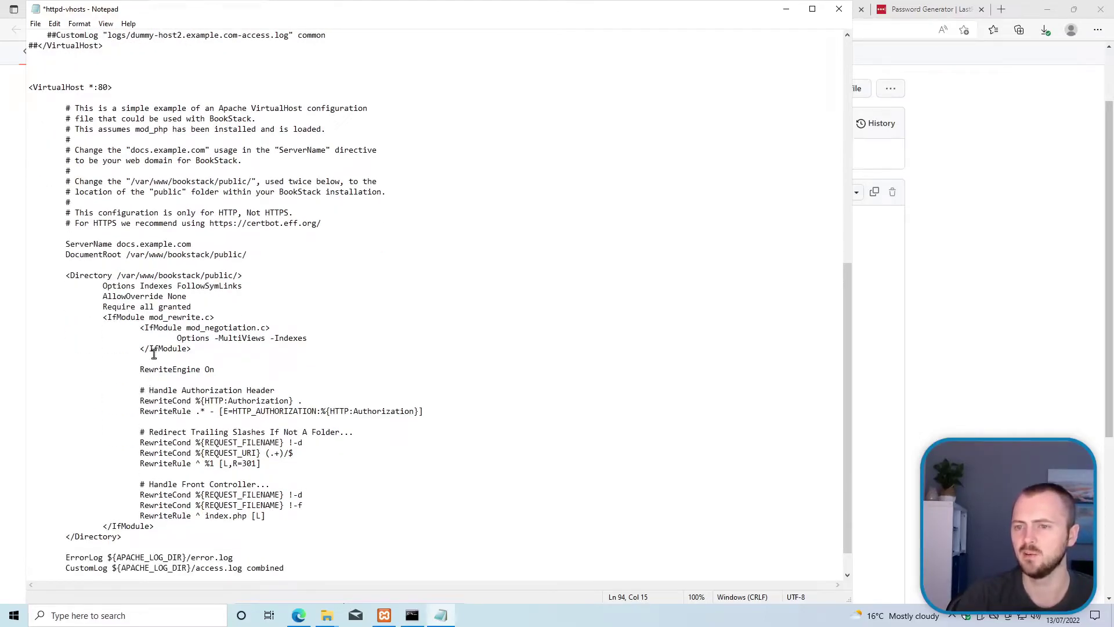
scroll(154, 347, "up", 3)
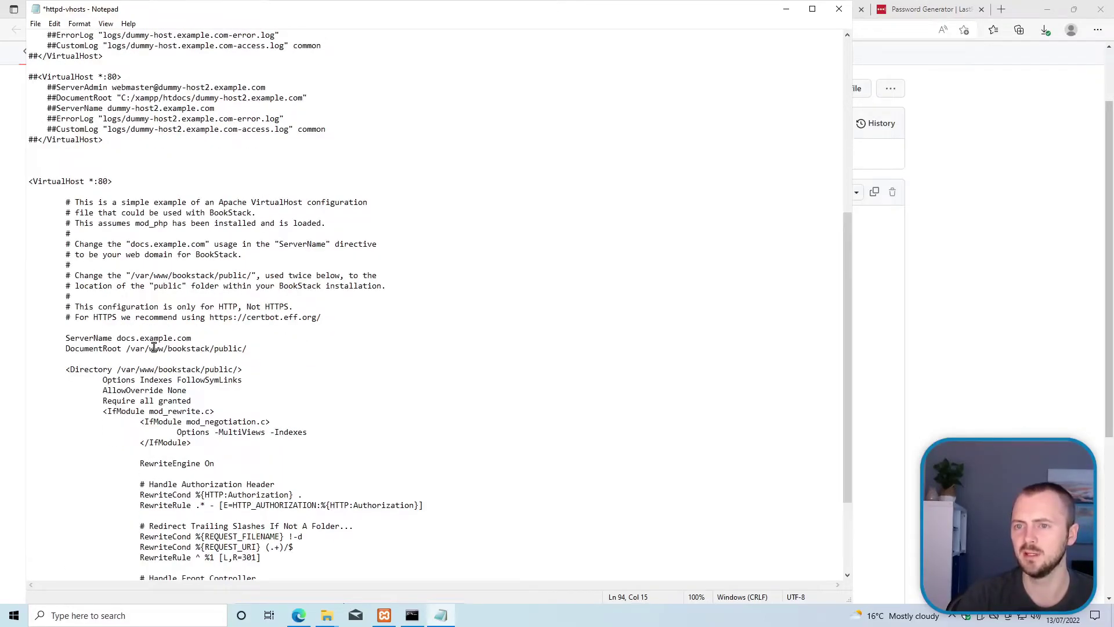
scroll(154, 347, "up", 2)
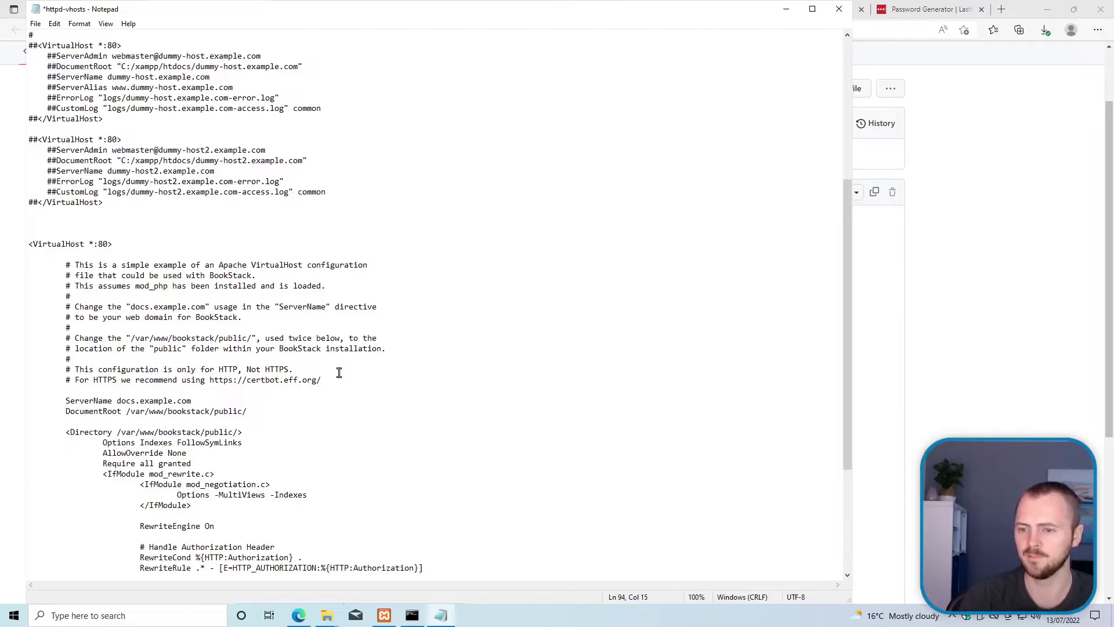
left_click(108, 245)
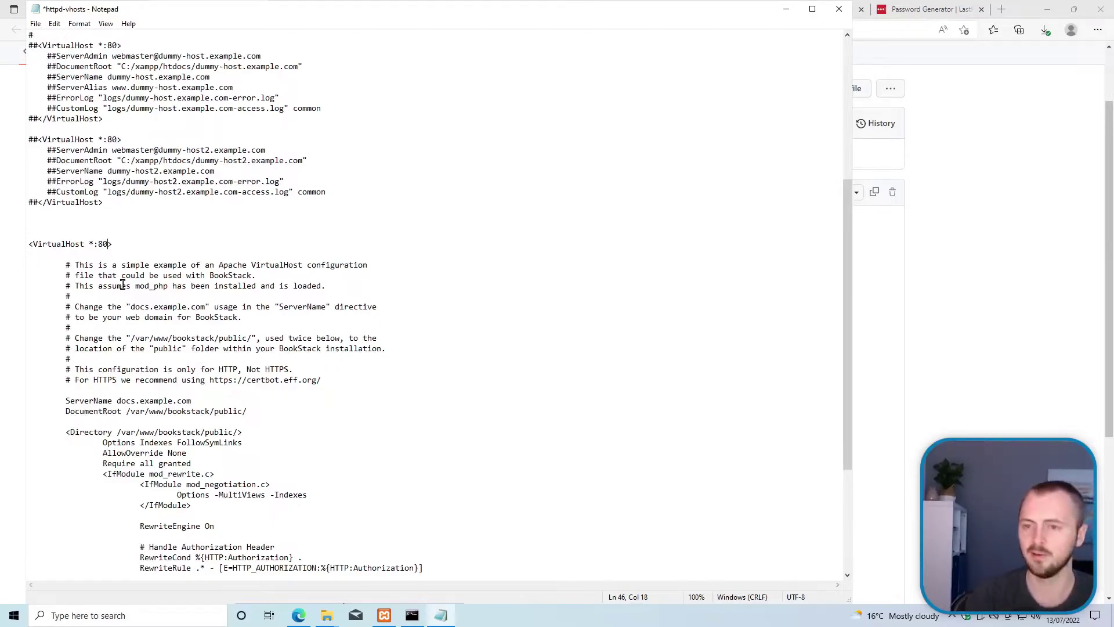
type("80")
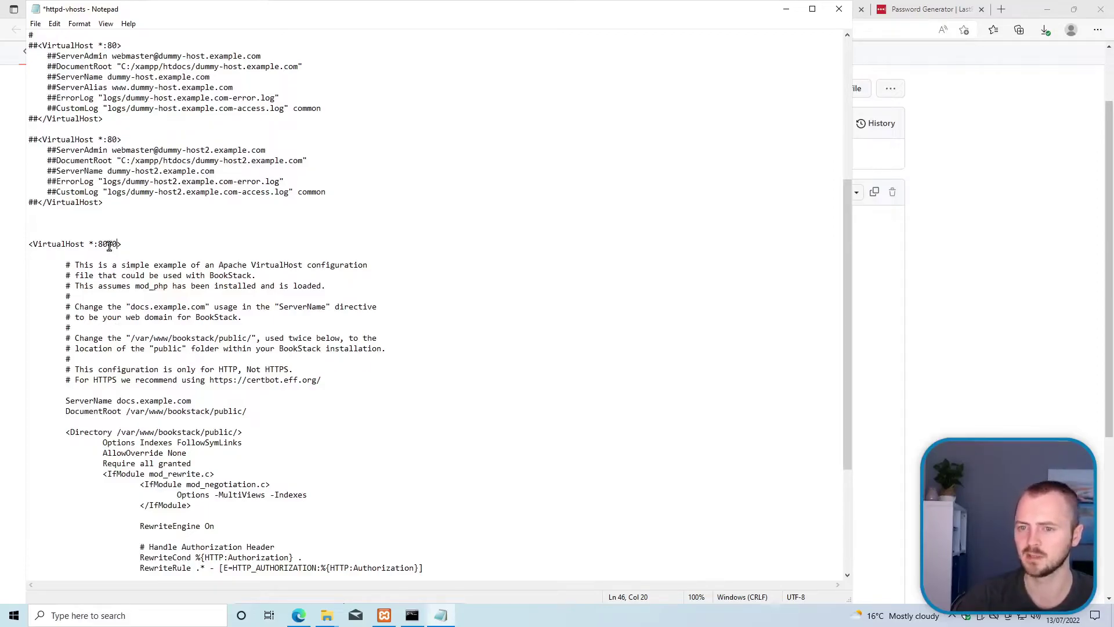
left_click_drag(200, 404, 117, 405)
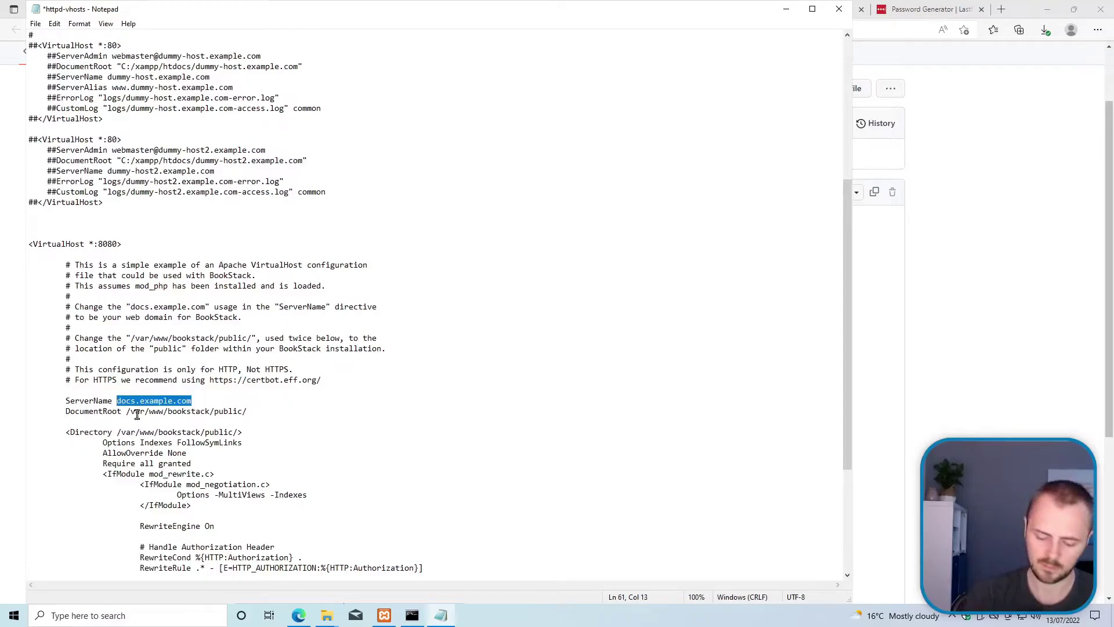
type("localhost")
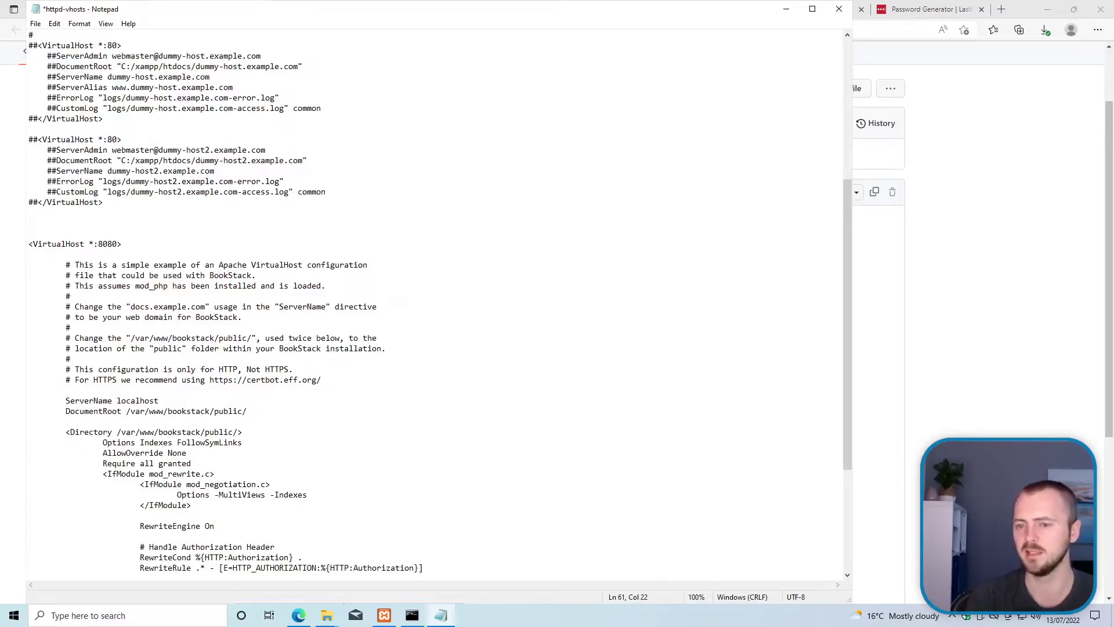
scroll(329, 459, "down", 1)
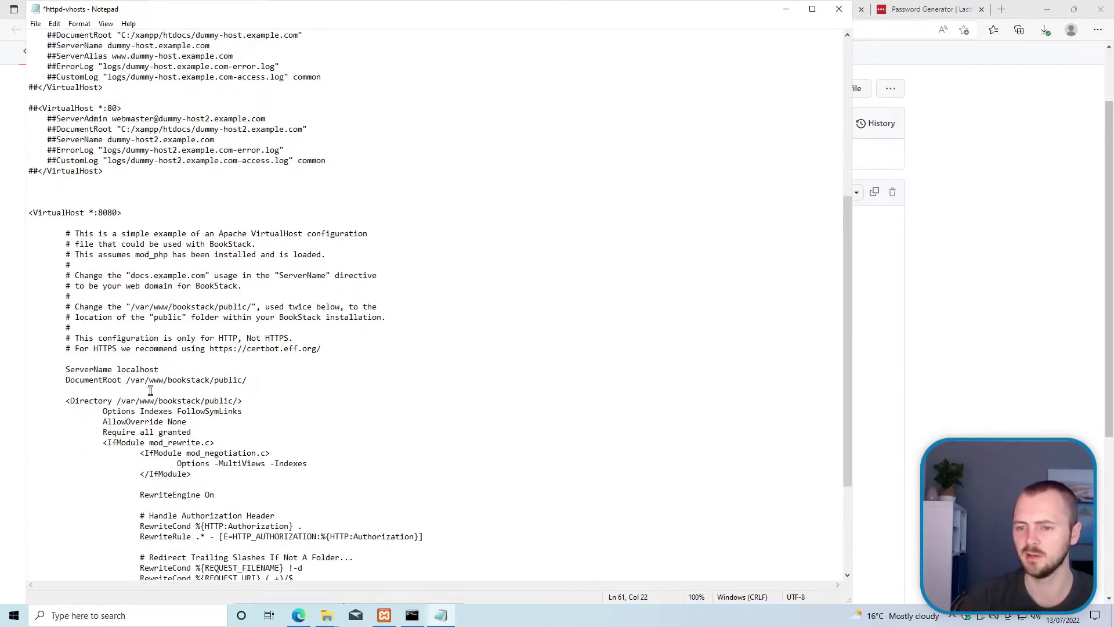
left_click(126, 381)
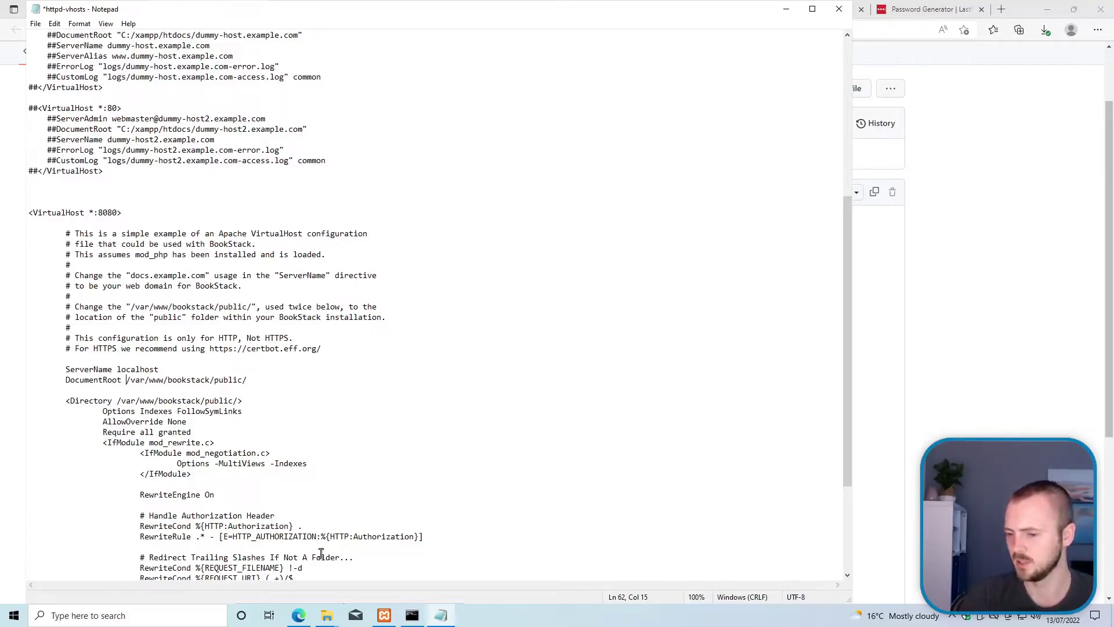
Step: Open the bookstack public folder in Explorer and copy its path C:\xampp\htdocs\bookstack\public
mouse_move(327, 616)
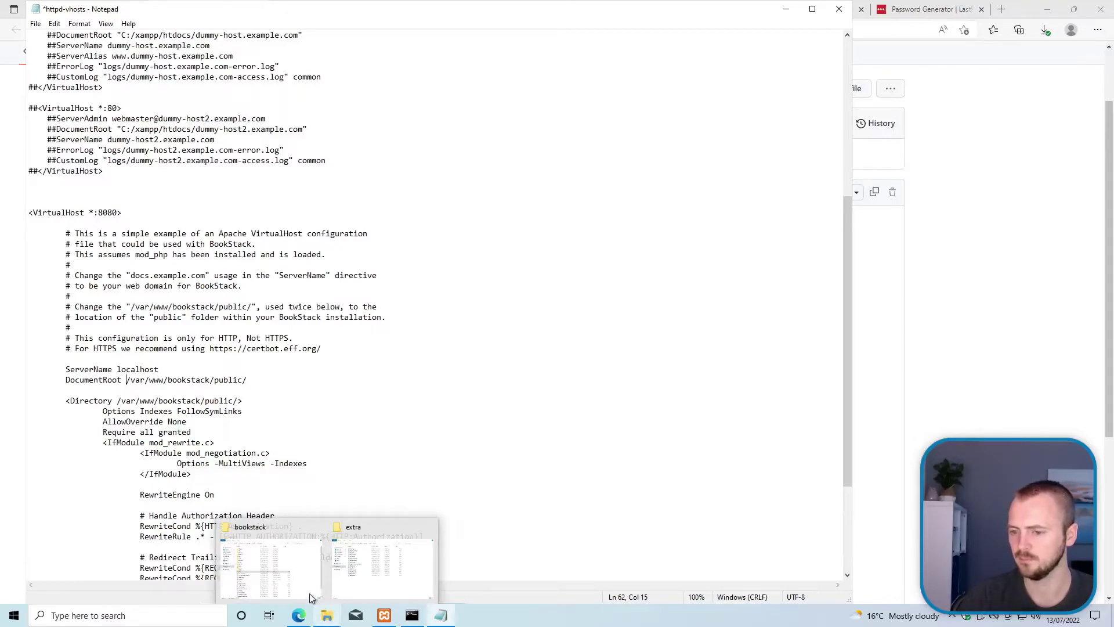
left_click(301, 580)
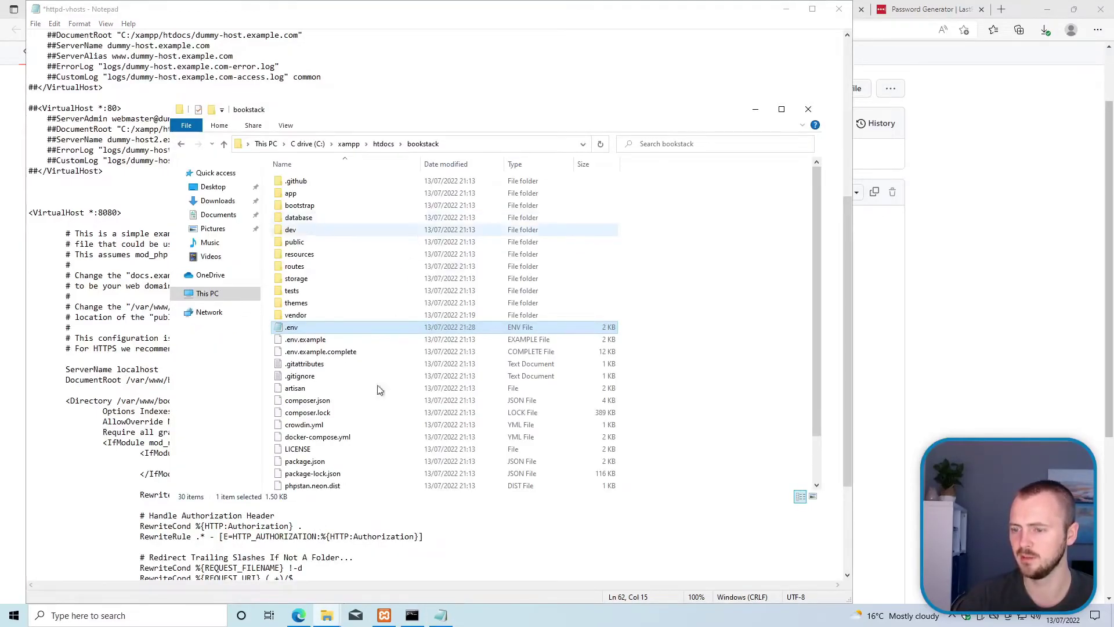
mouse_move(326, 616)
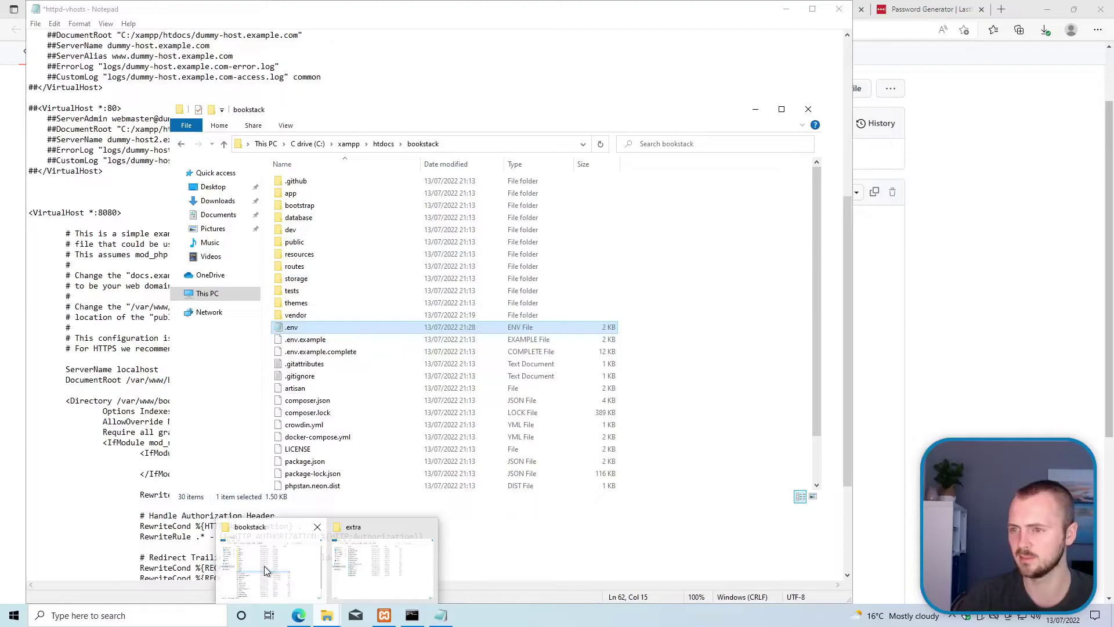
left_click(722, 314)
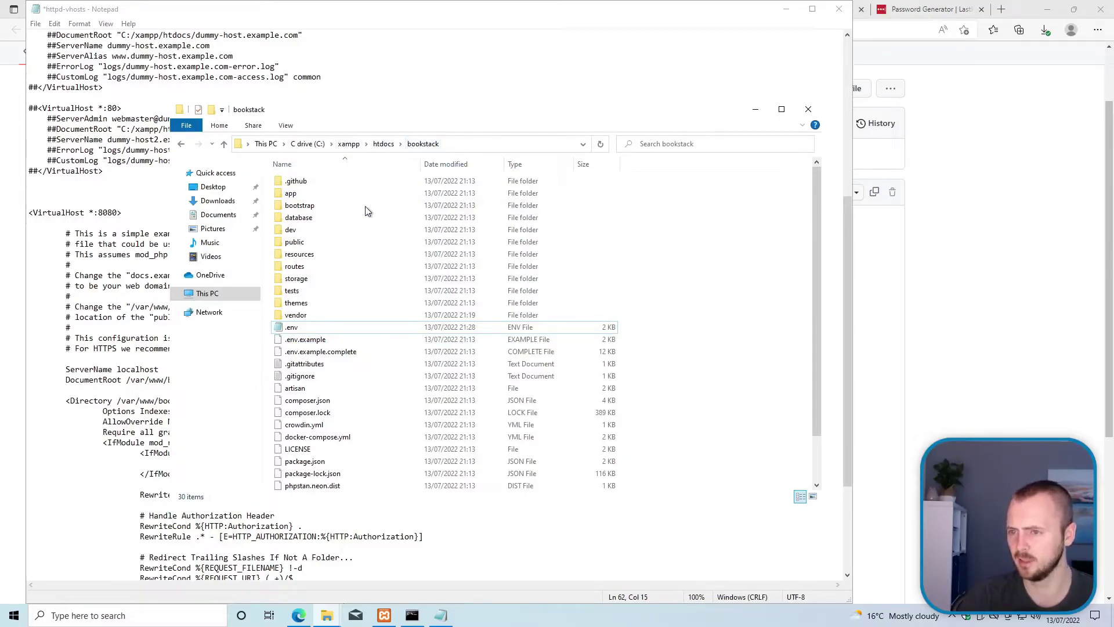
double_click(305, 243)
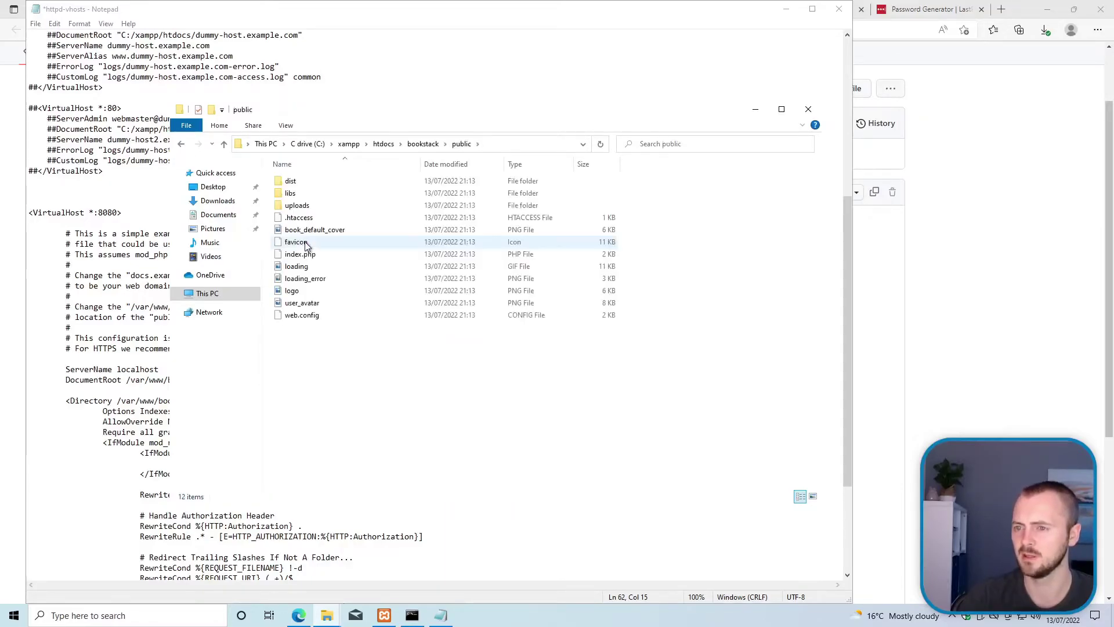
left_click(456, 149)
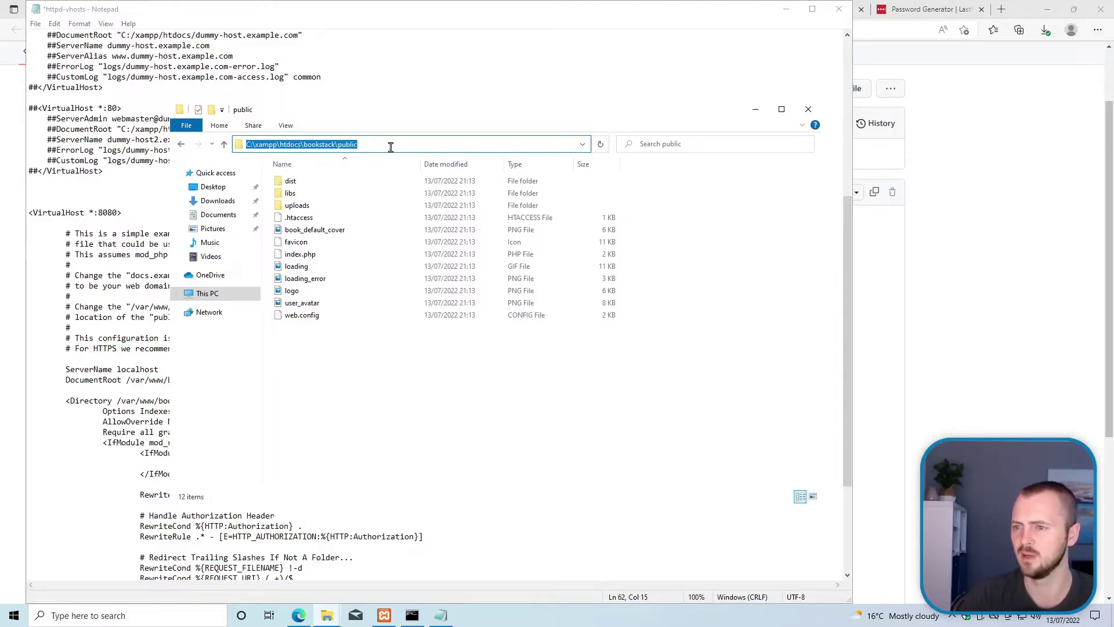
left_click(129, 380)
left_click(122, 380)
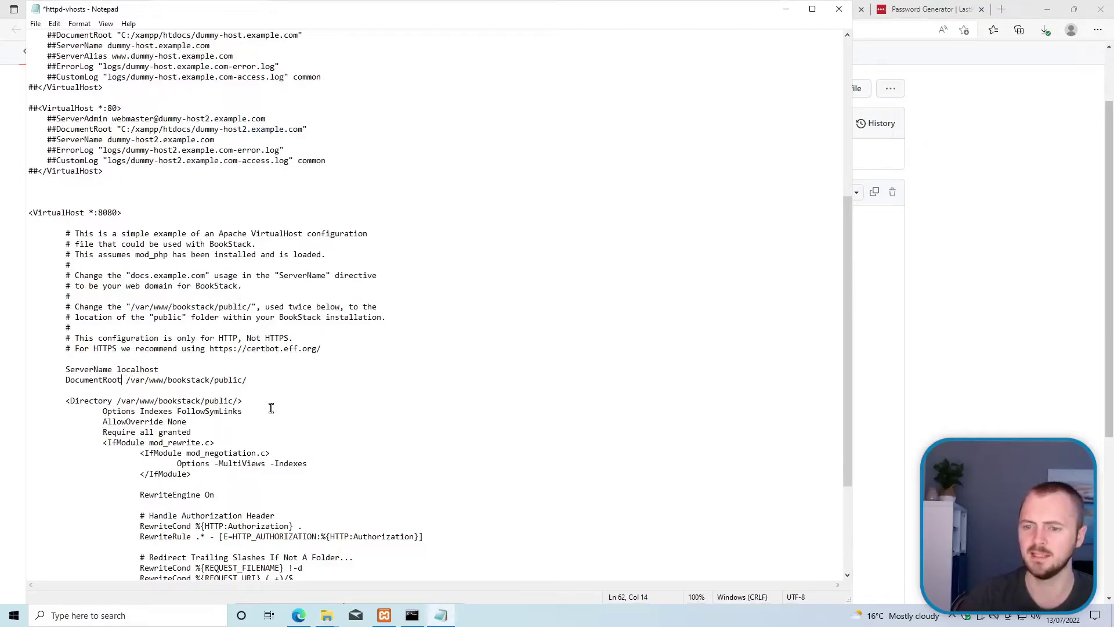
Step: Set DocumentRoot to "C:\xampp\htdocs\bookstack\public", deleting the old /var/www/bookstack/public/ path
type("\"\"")
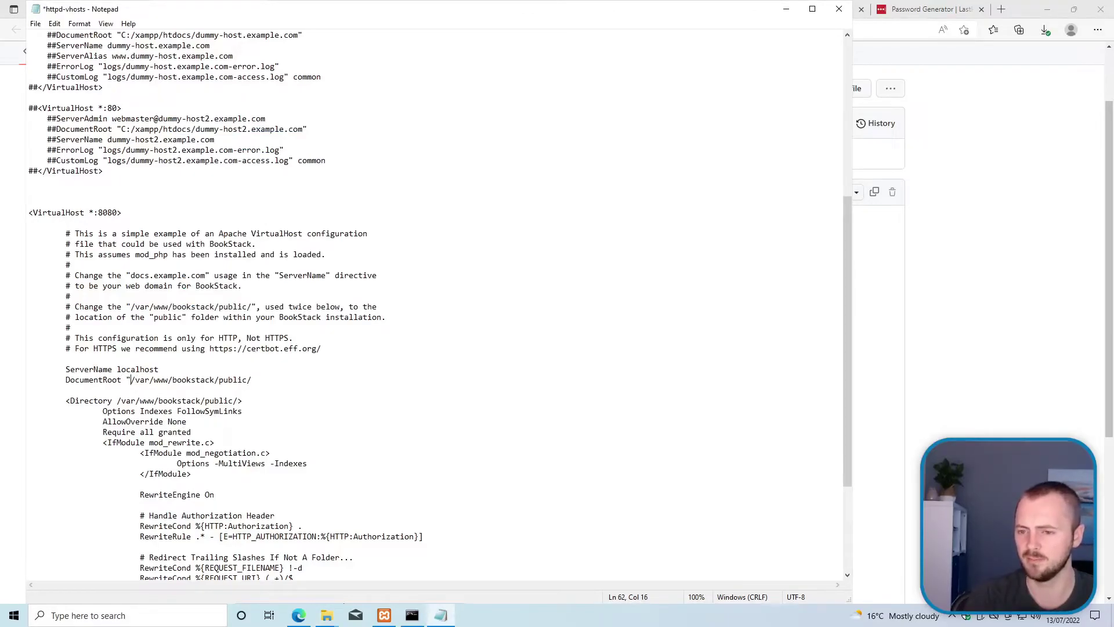
key("ctrl+v")
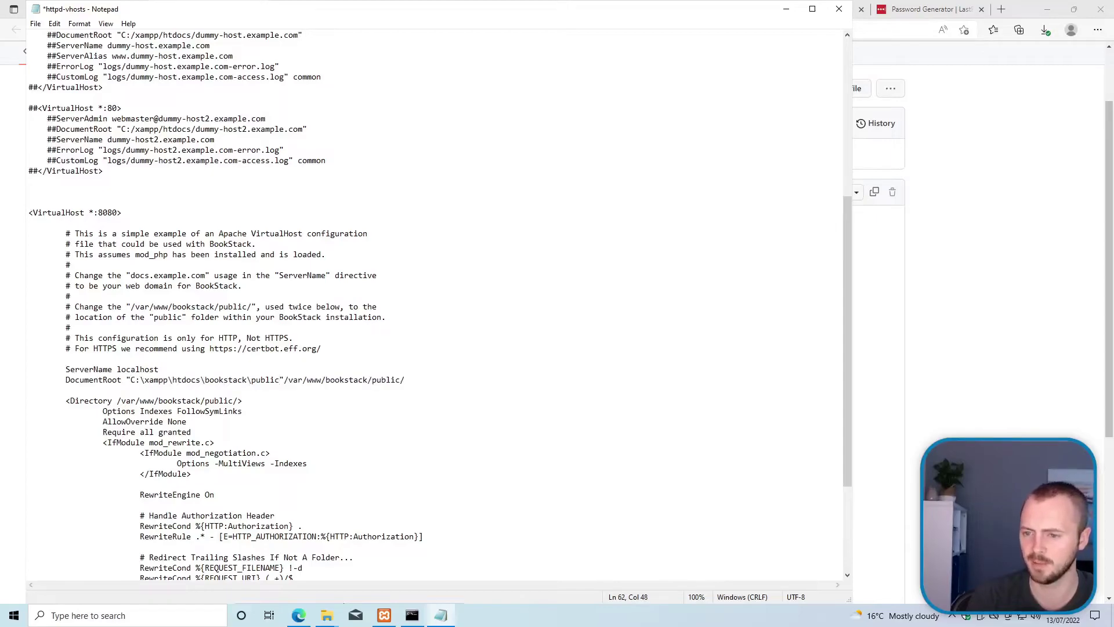
key("ctrl+shift+Left")
key("ctrl+shift+Left")
key("ctrl+shift+Left")
key("ctrl+shift+Left")
key("ctrl+shift+Left")
key("ctrl+shift+Left")
key("ctrl+shift+Left")
key("ctrl+shift+Left")
key("ctrl+shift+Left")
key("ctrl+shift+Left")
key("ctrl+shift+Left")
key("shift+Right")
key("shift+Right")
key("shift+Right")
key("shift+Right")
key("shift+Right")
key("shift+Right")
key("shift+Right")
key("shift+Right")
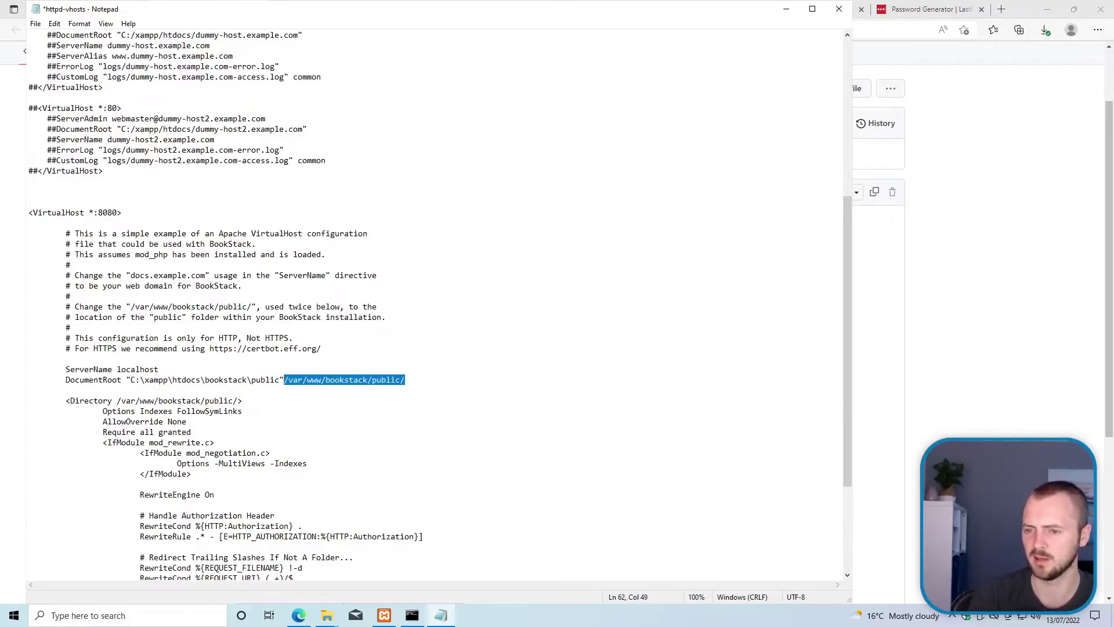
key("Delete")
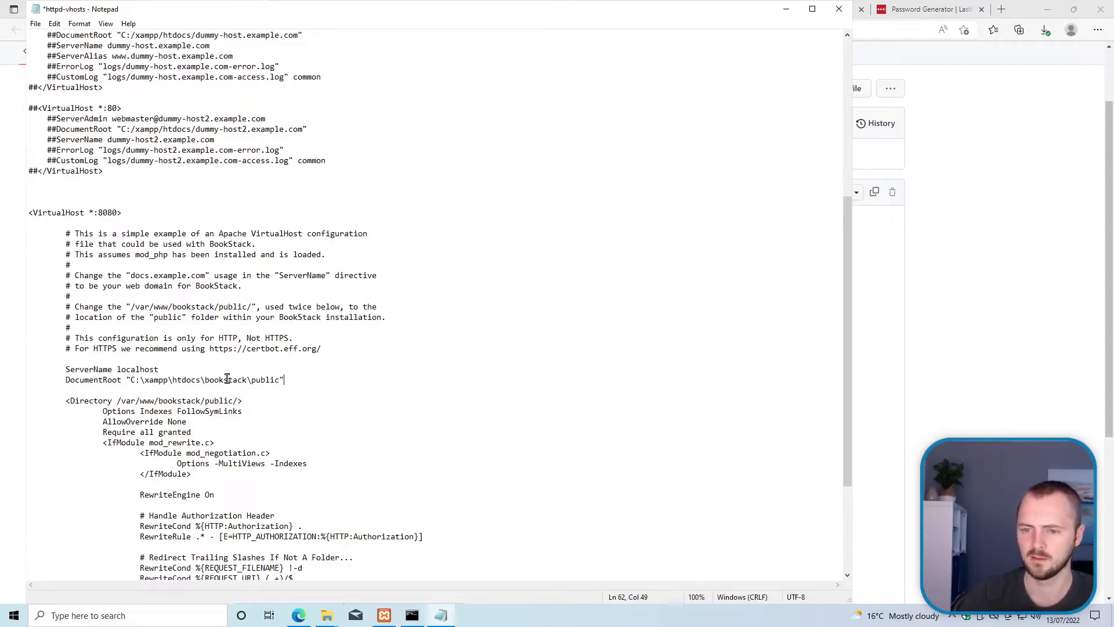
Step: Point the <Directory> block to the same public folder path and save httpd-vhosts
scroll(167, 372, "down", 3)
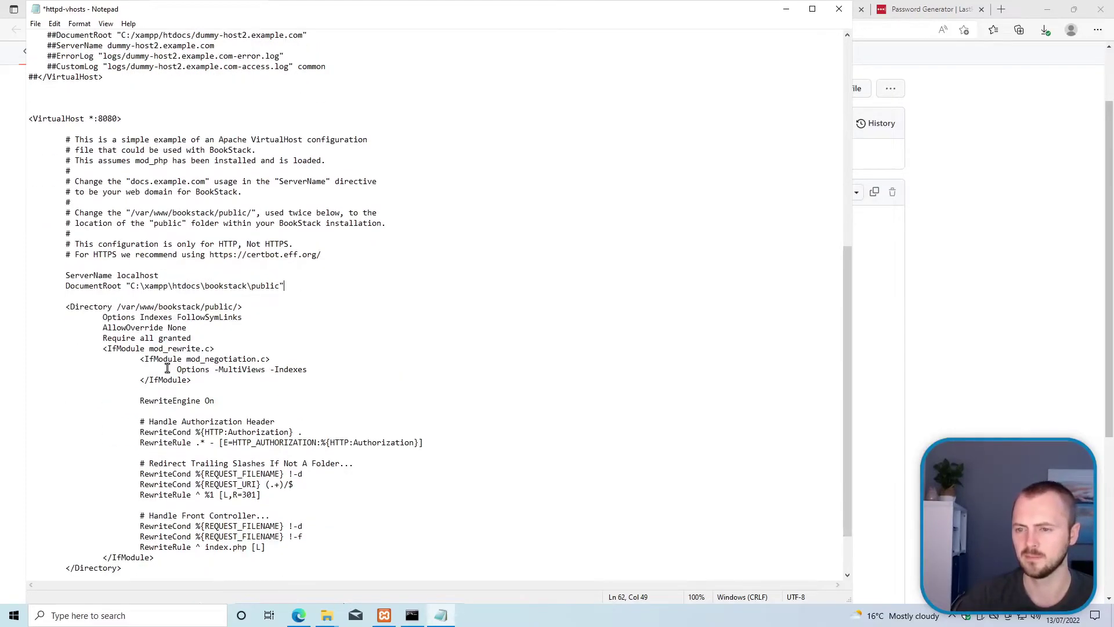
scroll(167, 369, "down", 1)
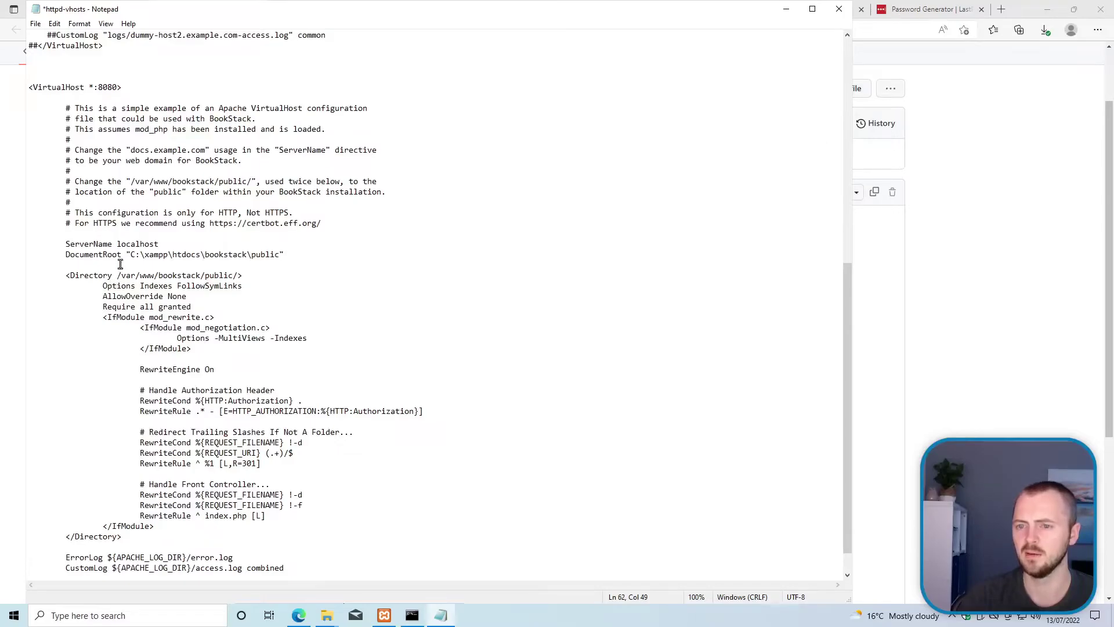
left_click_drag(127, 254, 310, 255)
key("ctrl+c")
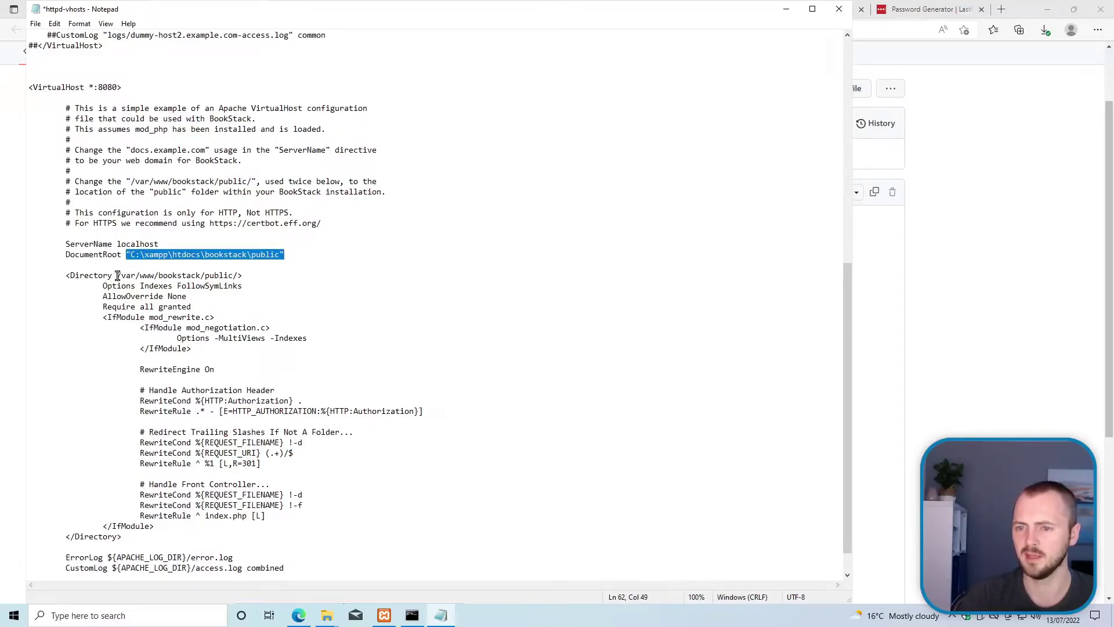
left_click_drag(117, 275, 126, 277)
key("Down")
key("Down")
left_click_drag(166, 277, 236, 275)
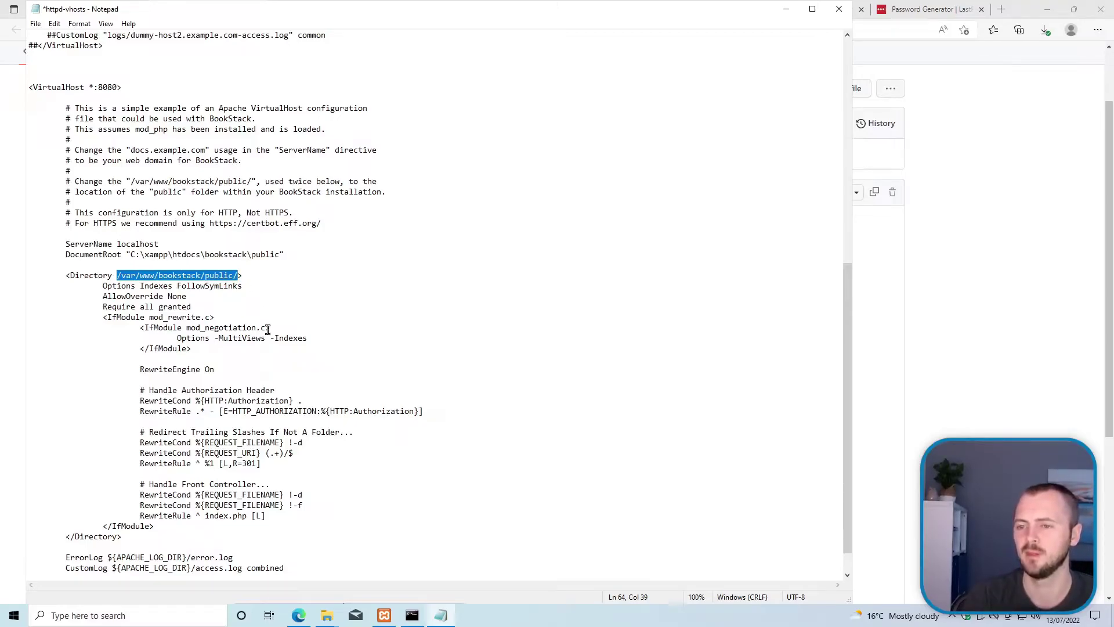
key("ctrl+v")
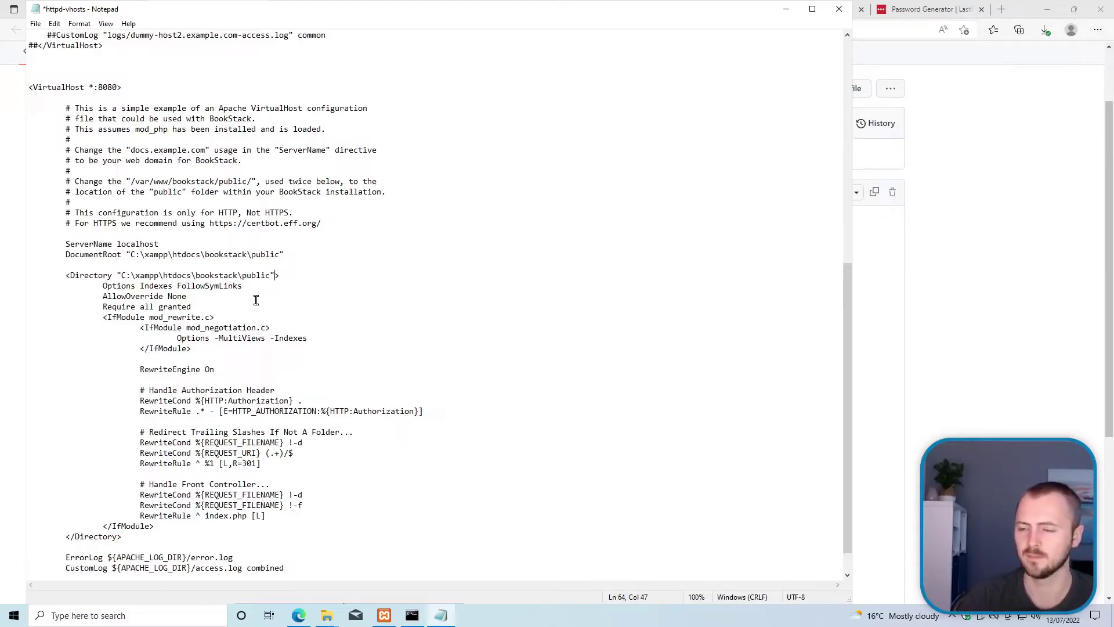
scroll(256, 300, "down", 1)
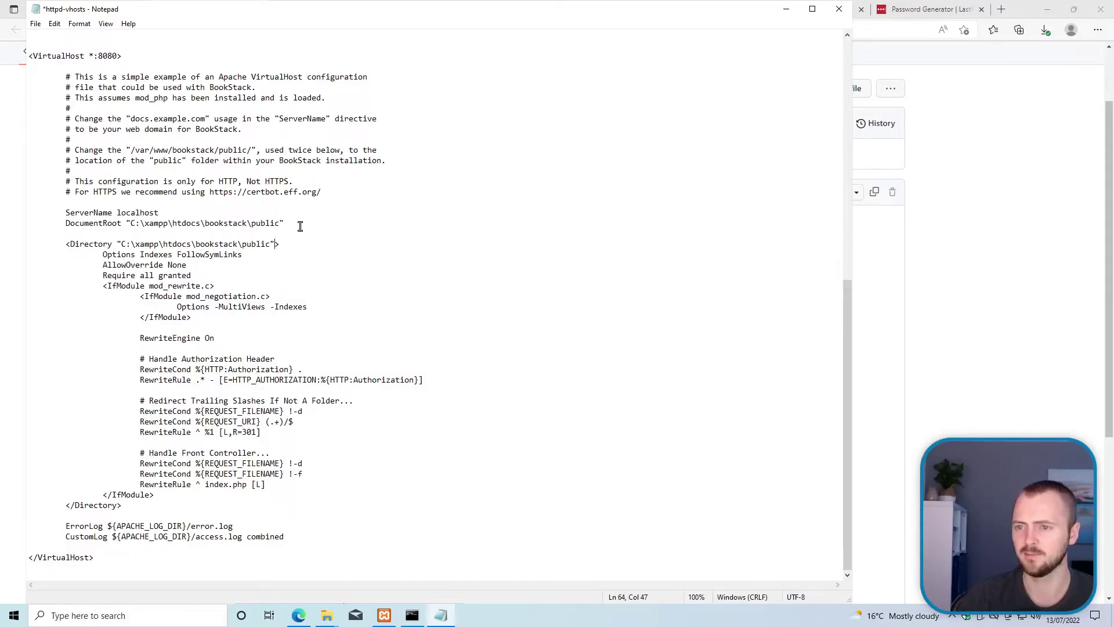
key("ctrl+s")
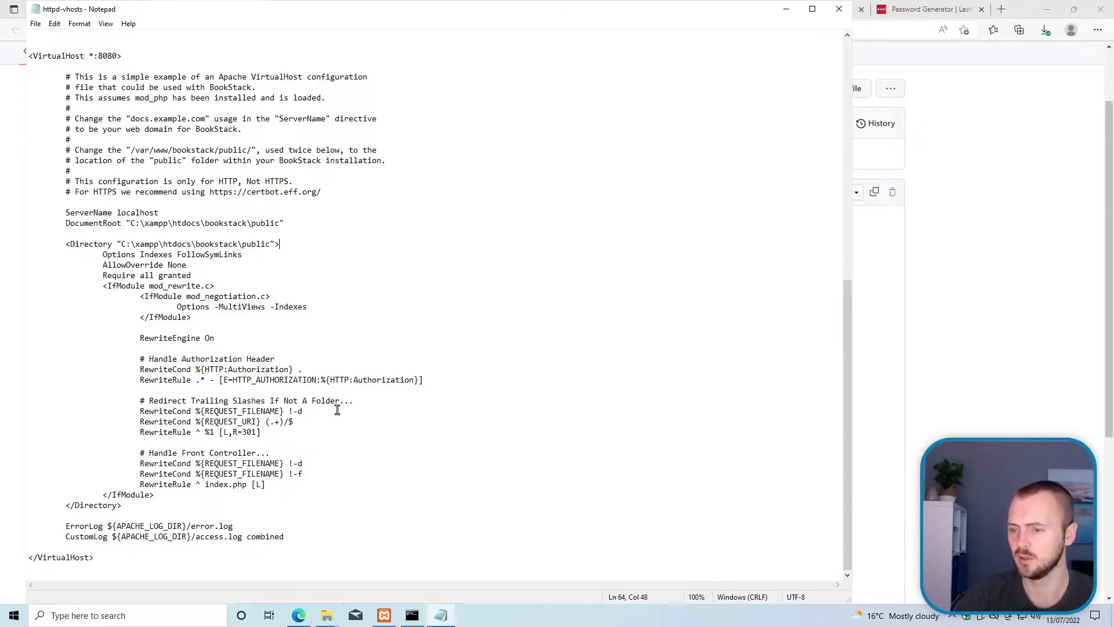
Step: Stop and restart Apache in XAMPP Control Panel to load the new vhosts config
mouse_move(383, 614)
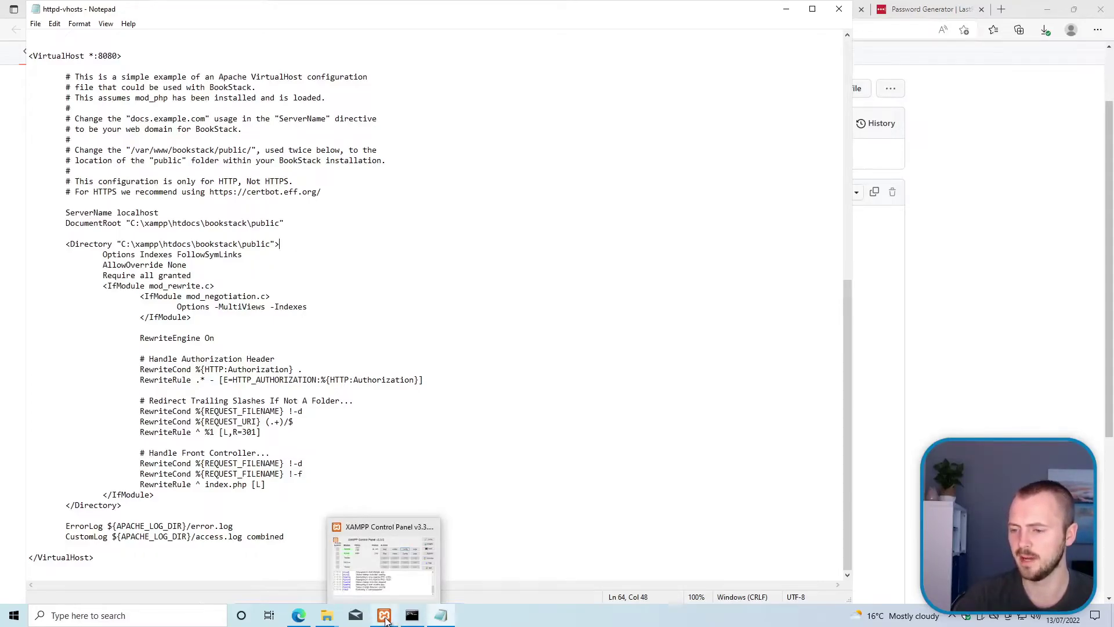
left_click(372, 562)
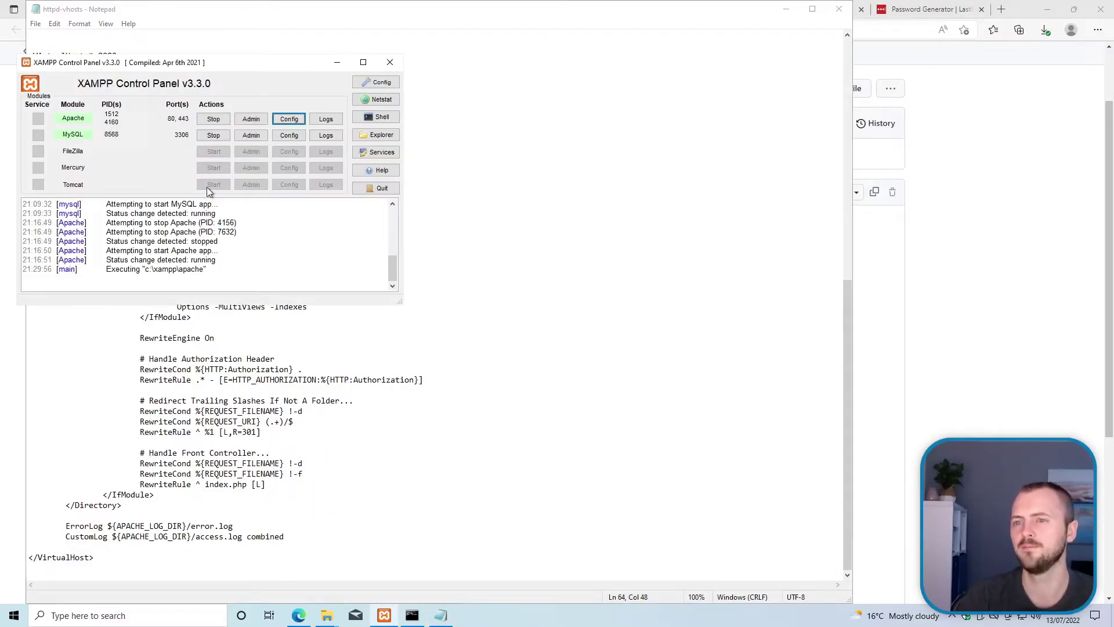
left_click(214, 119)
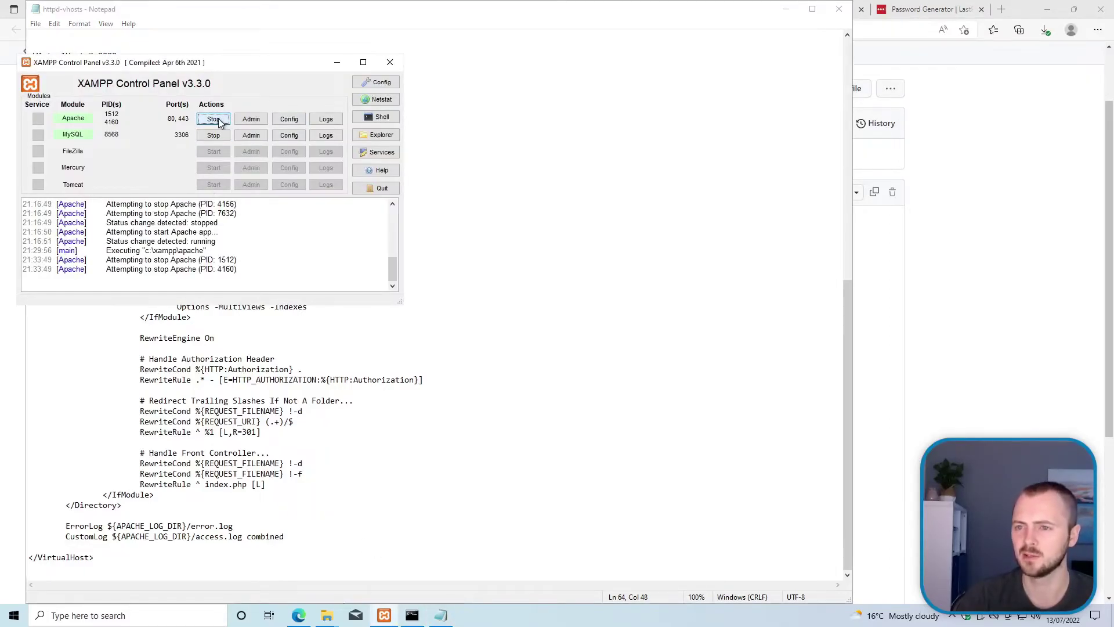
left_click(219, 122)
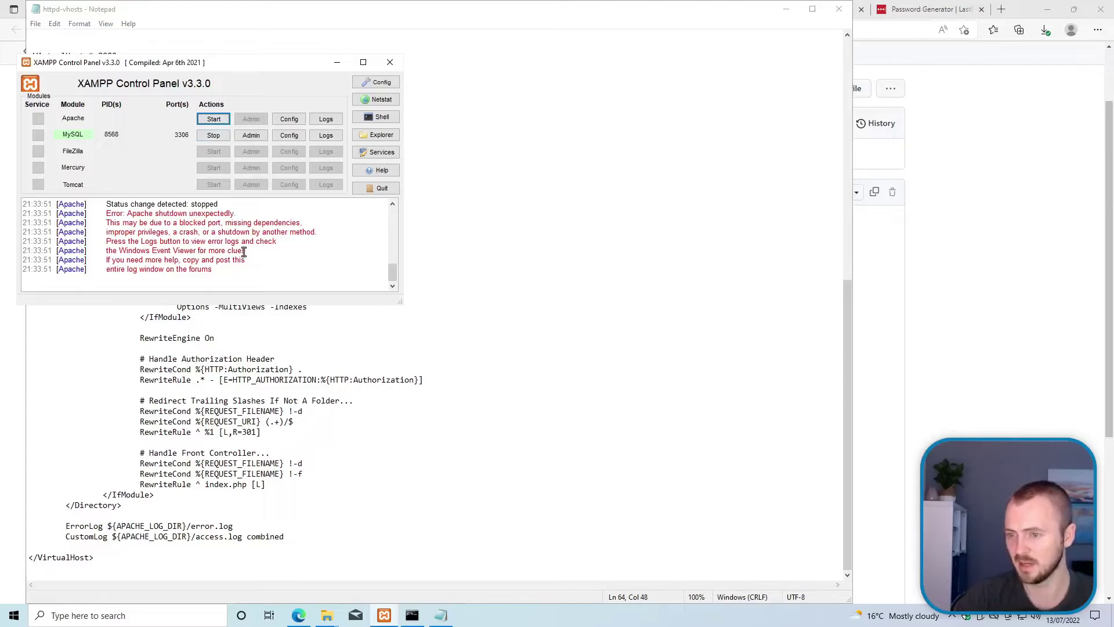
Step: Check Apache's error.log for the unexpected shutdown, then close it
left_click(328, 120)
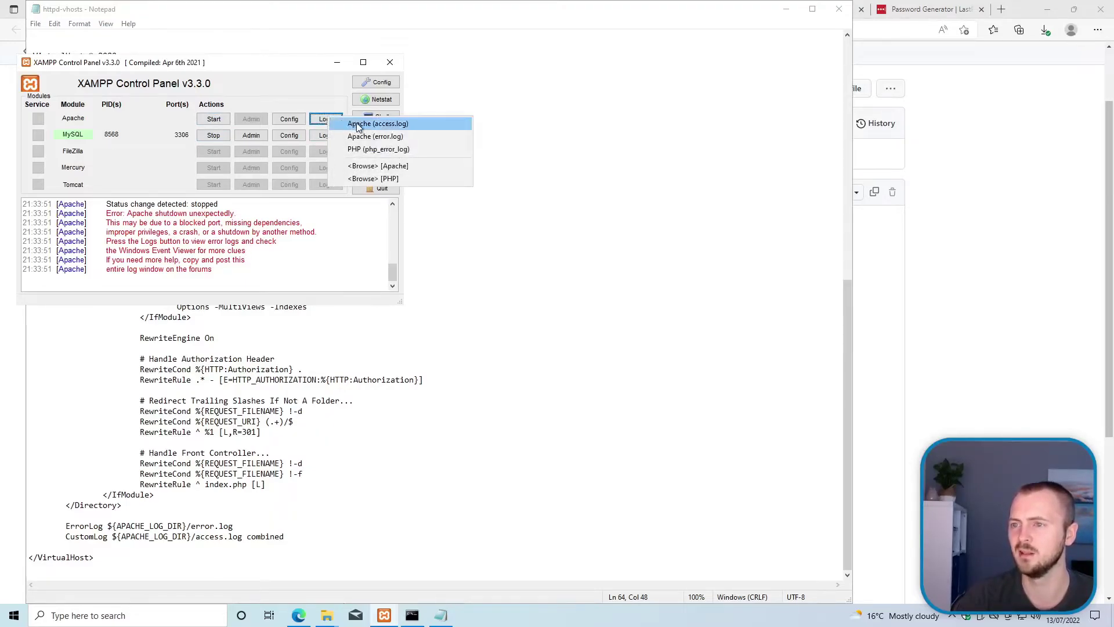
left_click(386, 137)
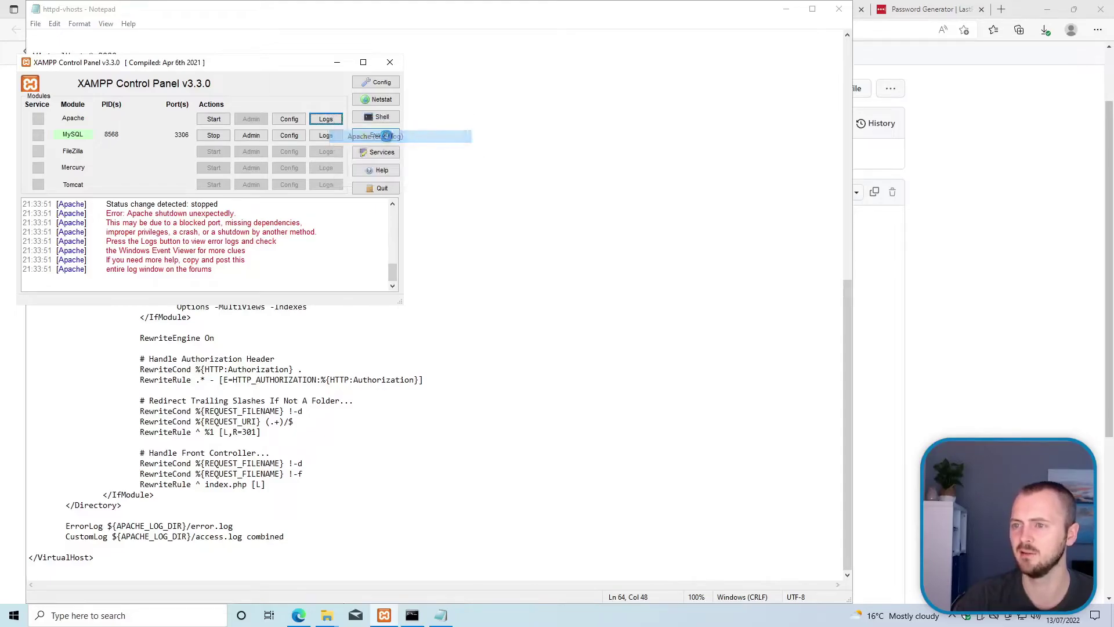
left_click(588, 293)
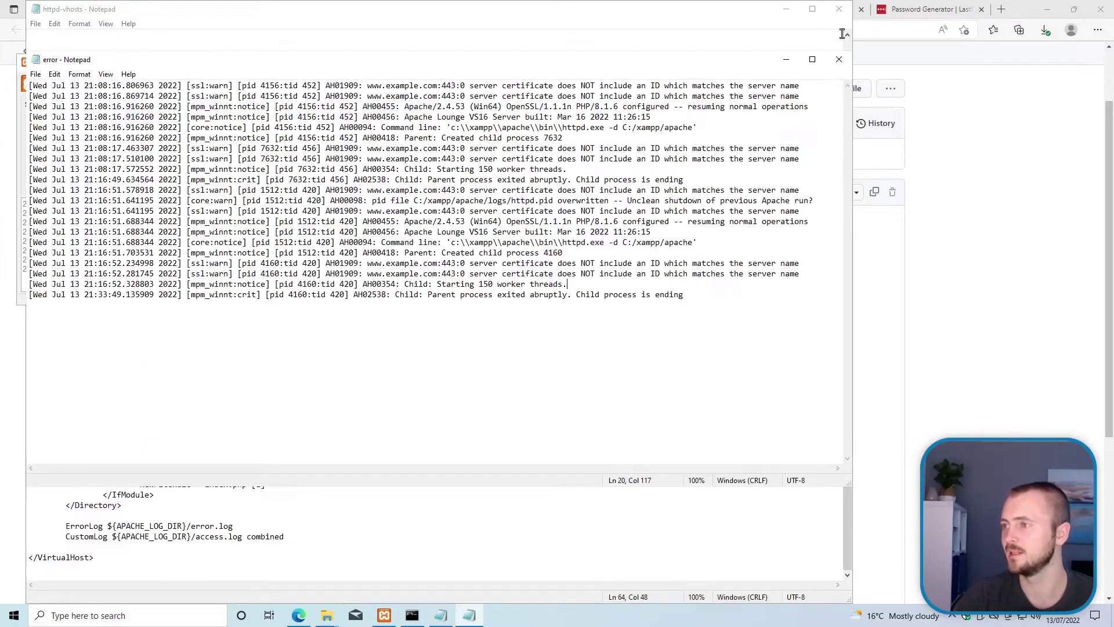
left_click(838, 60)
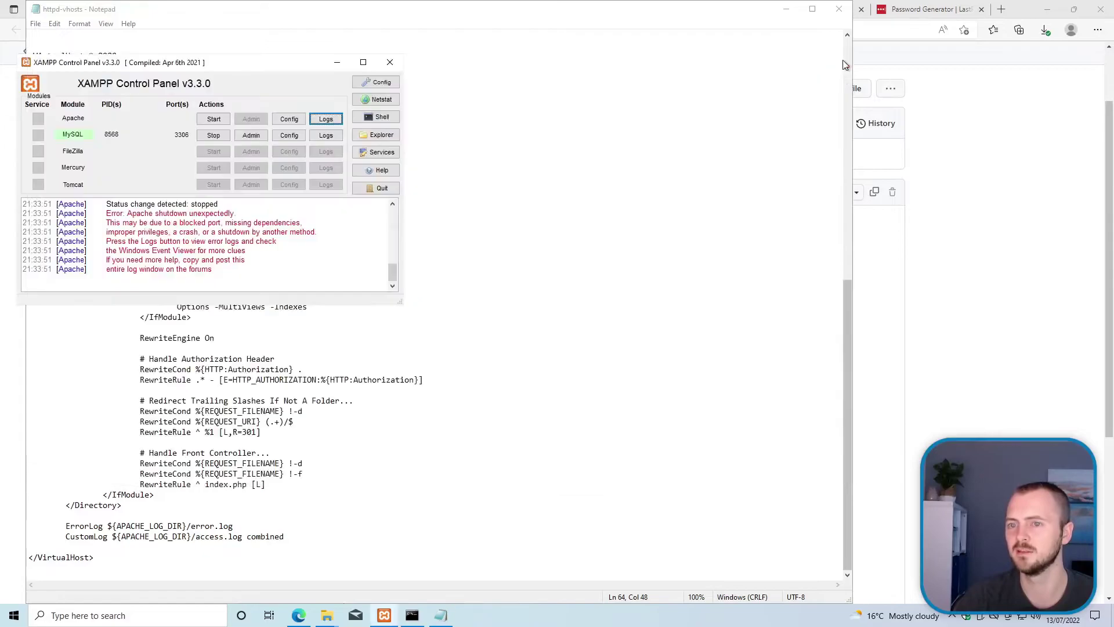
left_click(326, 117)
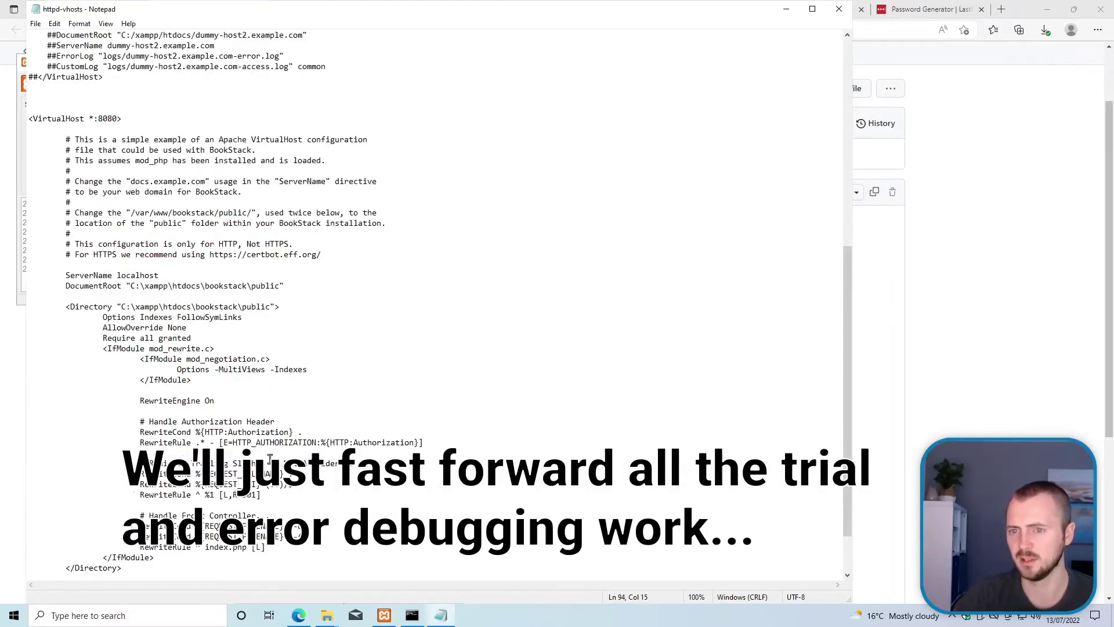
Step: Change a backslash in the public folder path to a forward slash and save the vhosts file
scroll(134, 162, "up", 4)
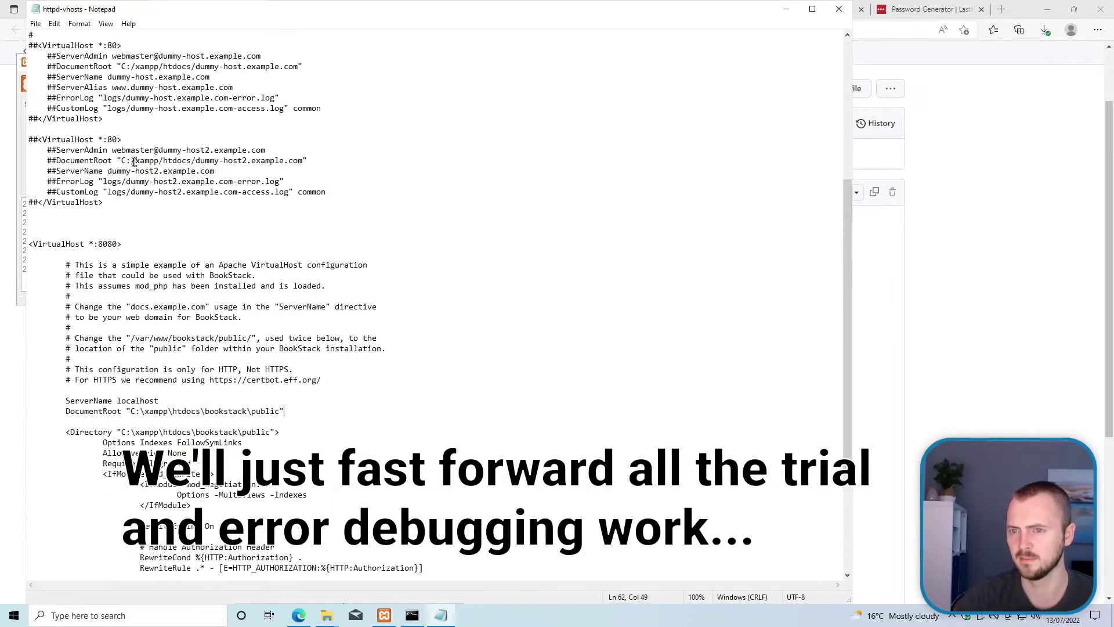
scroll(293, 165, "down", 2)
left_click(144, 348)
key("BackSpace")
type("/")
key("ctrl+s")
Step: Close the Services window, then restore backslashes in the public folder path and save again
left_click(384, 615)
left_click(214, 119)
left_click(376, 152)
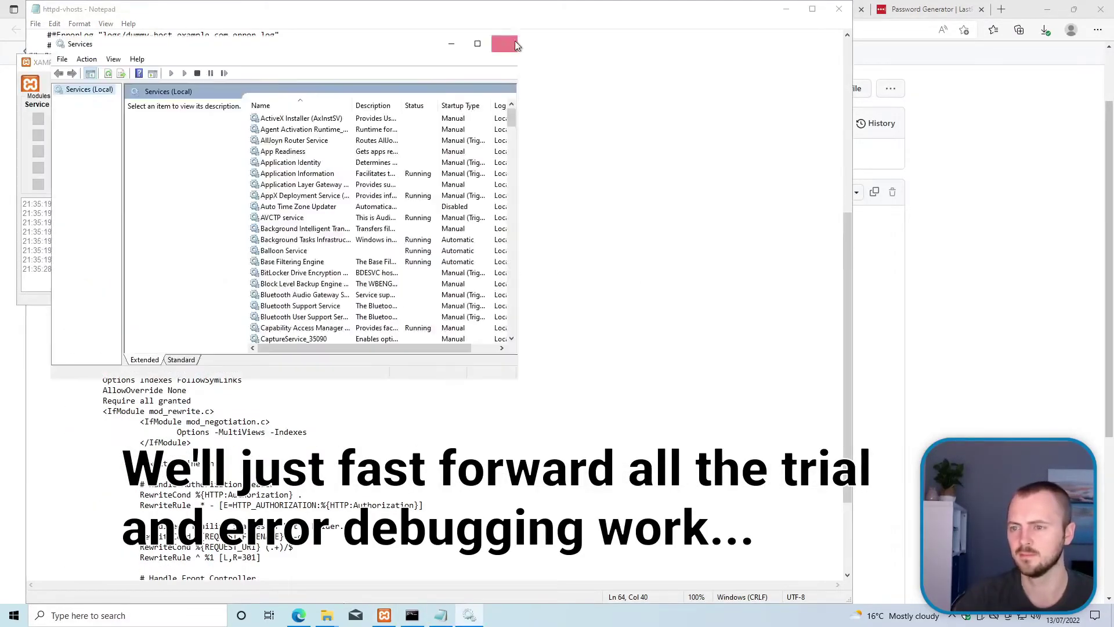
left_click(505, 43)
left_click(240, 369)
key("BackSpace")
type("\\")
key("BackSpace")
type("\\")
key("ctrl+s")
Step: Replace ${APACHE_LOG_DIR} with logs on the ErrorLog and CustomLog lines and save
scroll(245, 422, "up", 3)
double_click(137, 432)
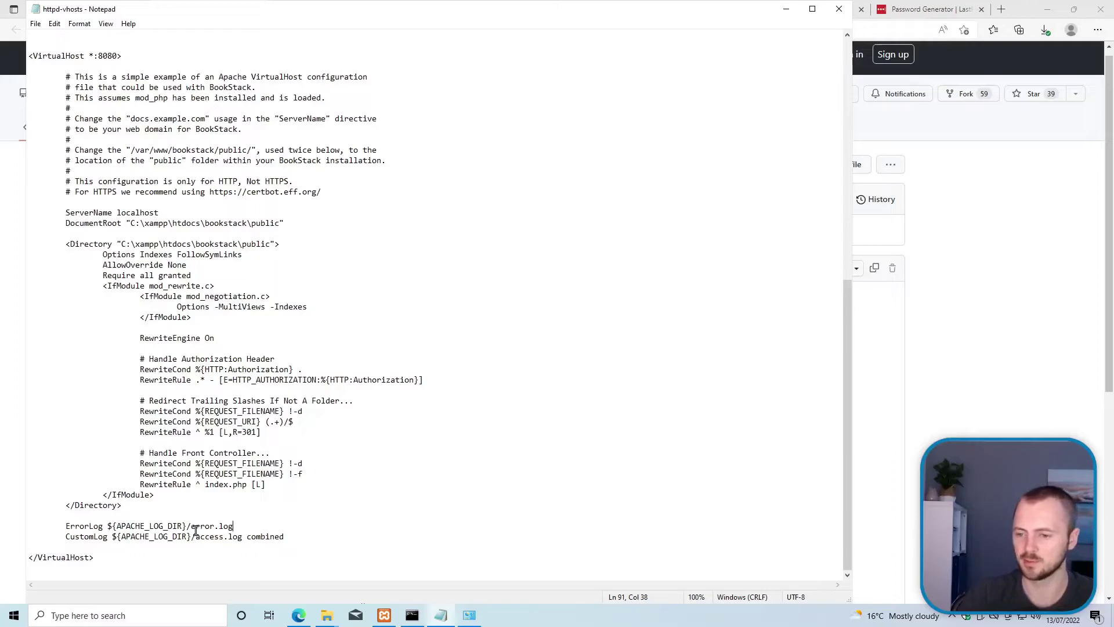
left_click_drag(187, 525, 108, 529)
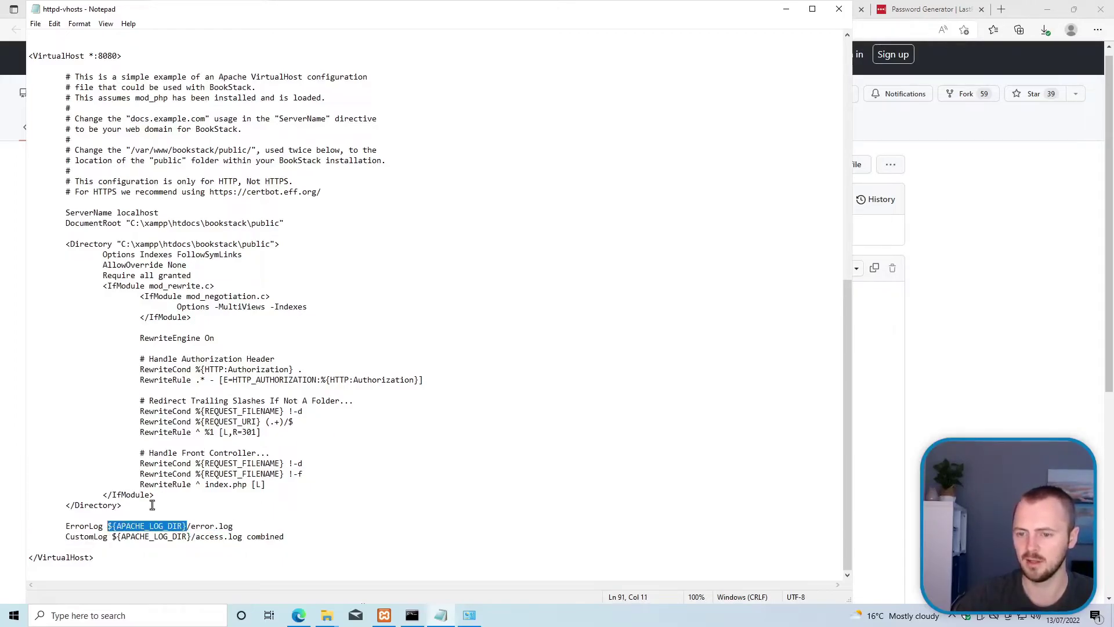
left_click(113, 537)
left_click_drag(108, 526, 186, 528)
type("logs")
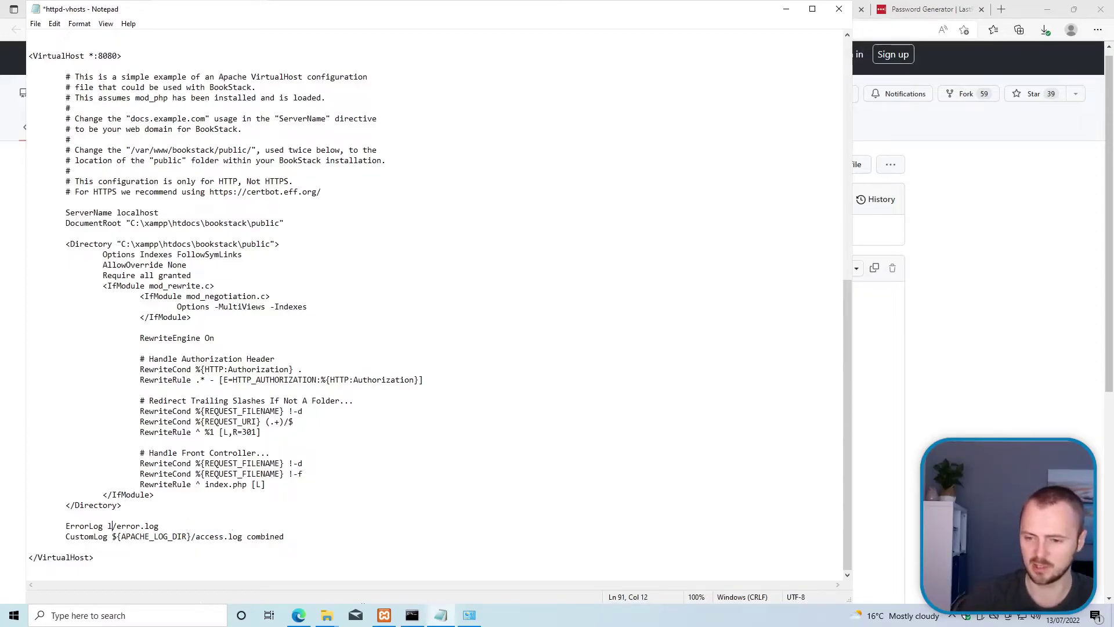
left_click_drag(113, 536, 188, 536)
type("logs")
key("ctrl+s")
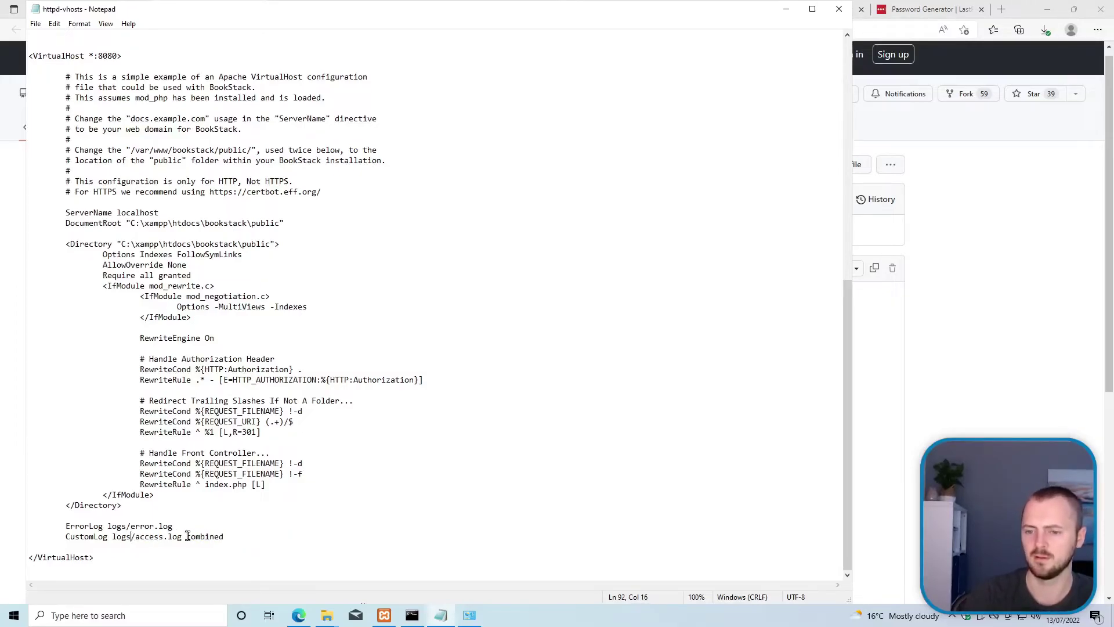
left_click(275, 213)
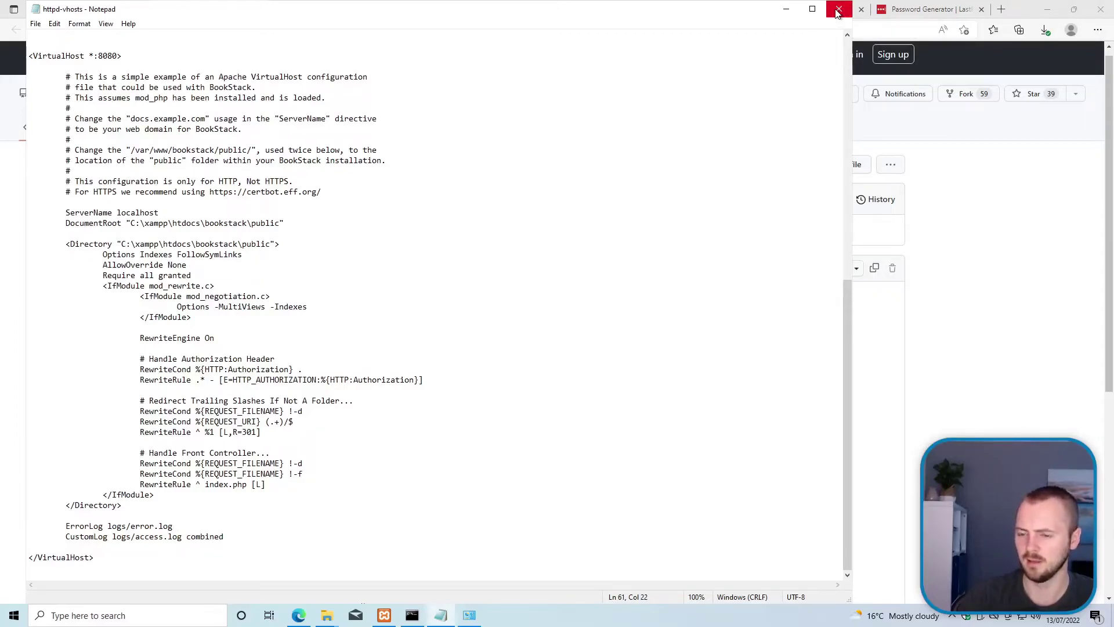
Step: Start Apache in XAMPP Control Panel, then return to the Installation · BookStack tab in Edge
left_click(385, 616)
left_click(212, 226)
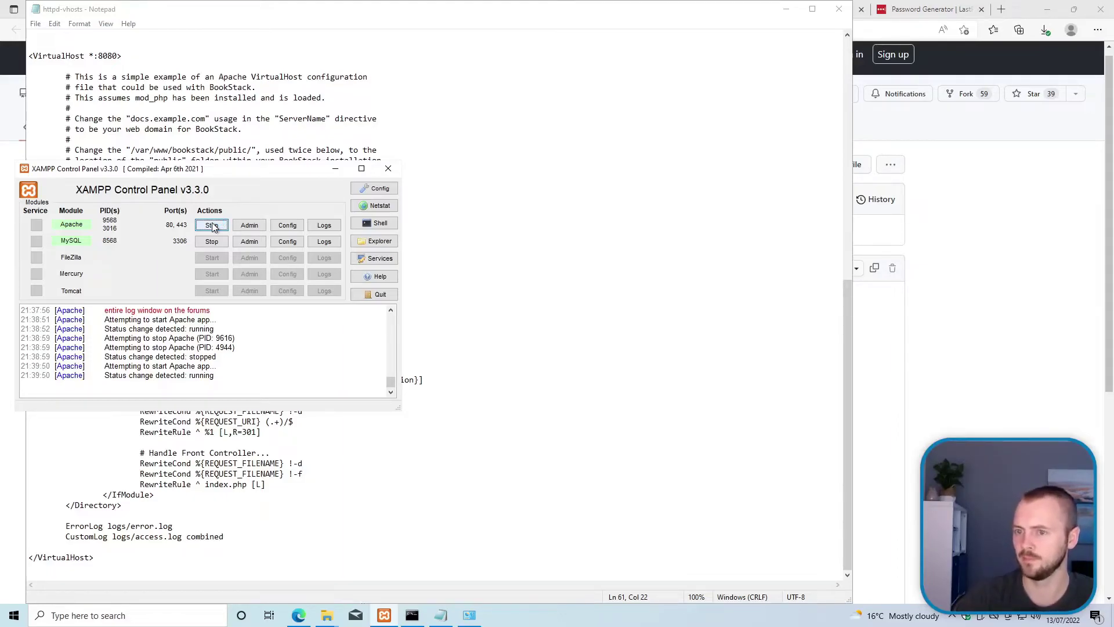
left_click(928, 282)
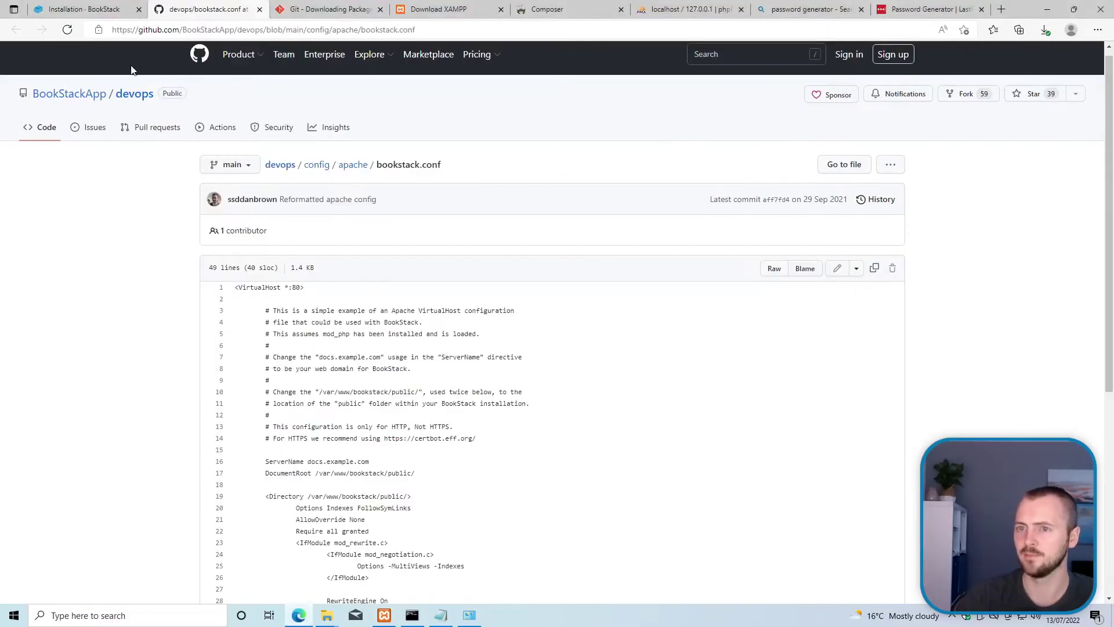
left_click(74, 10)
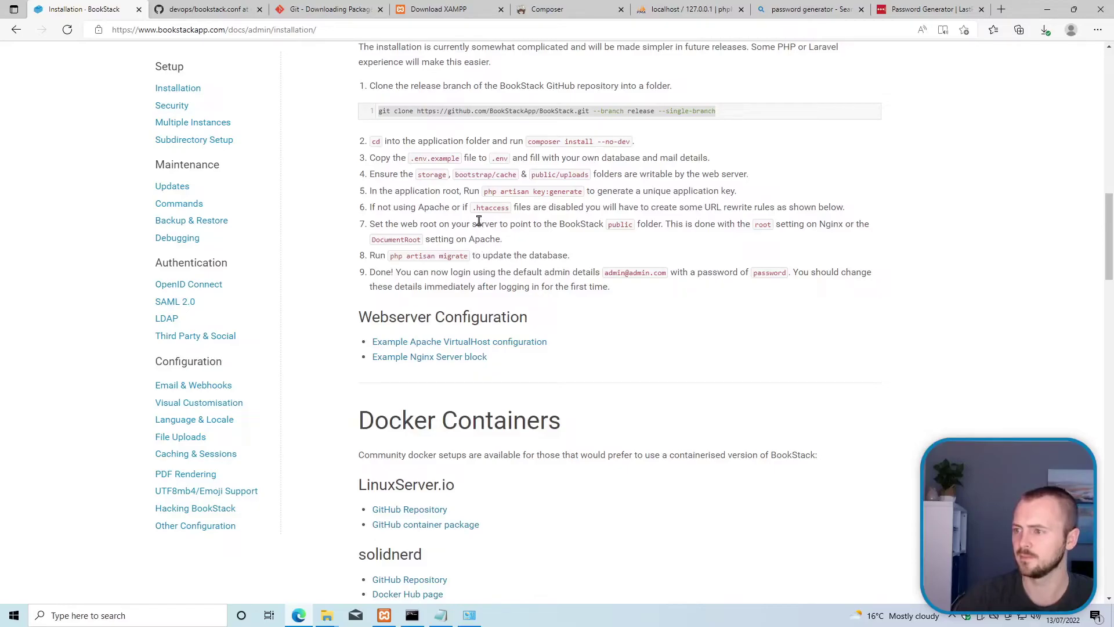
Step: Copy 'php artisan migrate' from step 8 of the guide and bring the XAMPP shell forward
left_click_drag(385, 224, 474, 234)
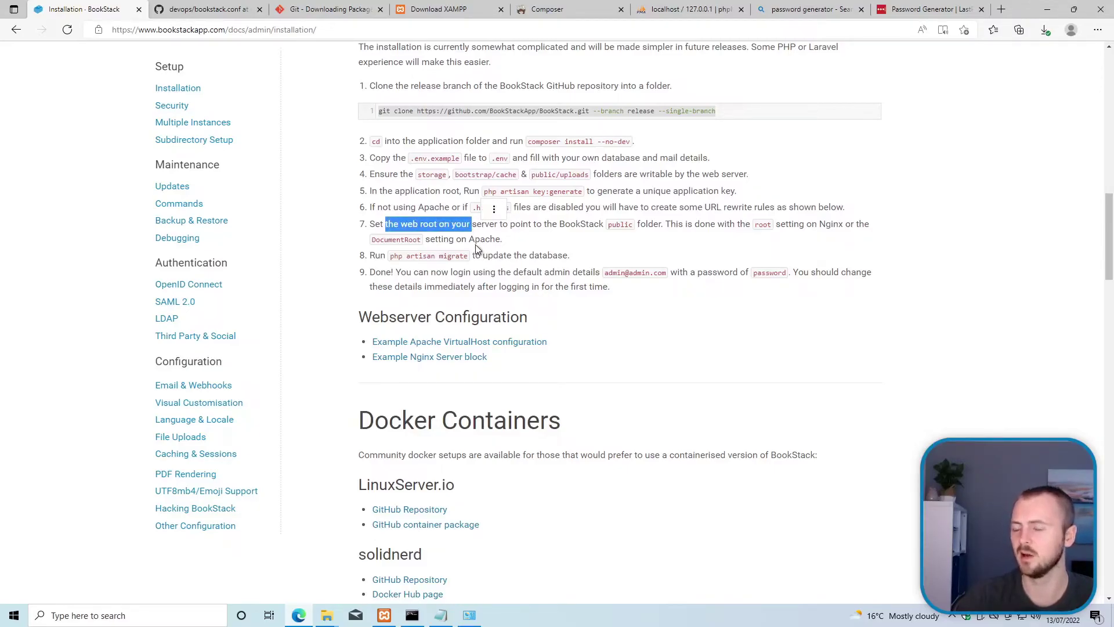
left_click_drag(390, 255, 468, 261)
right_click(464, 262)
left_click(478, 269)
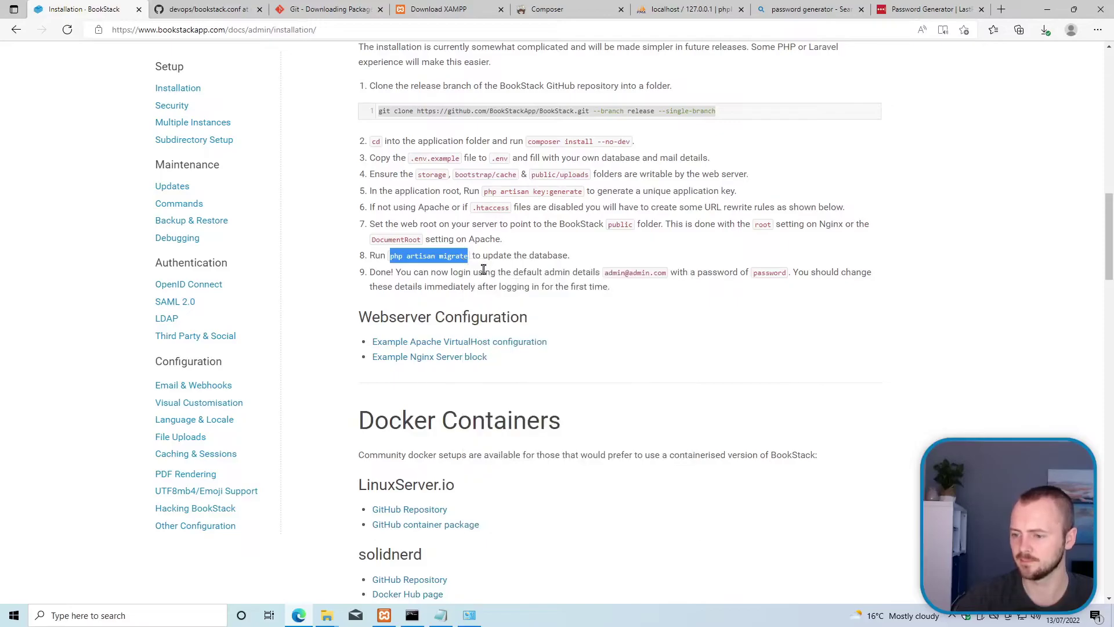
left_click(412, 615)
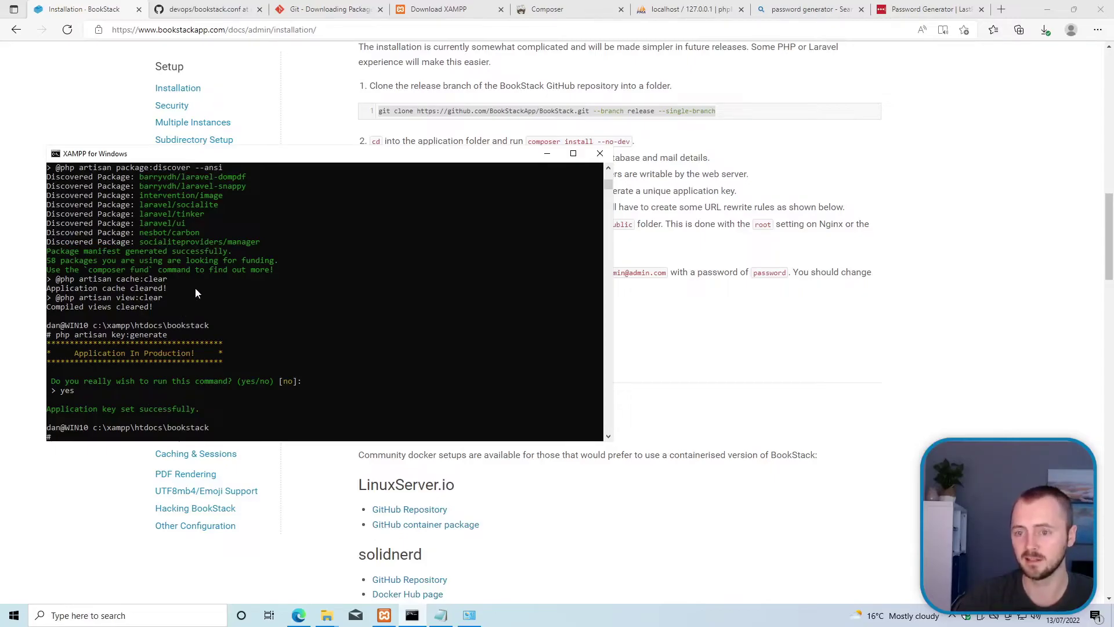
Step: Paste and run php artisan migrate at the bookstack prompt, answering yes to confirm
key("ctrl+v")
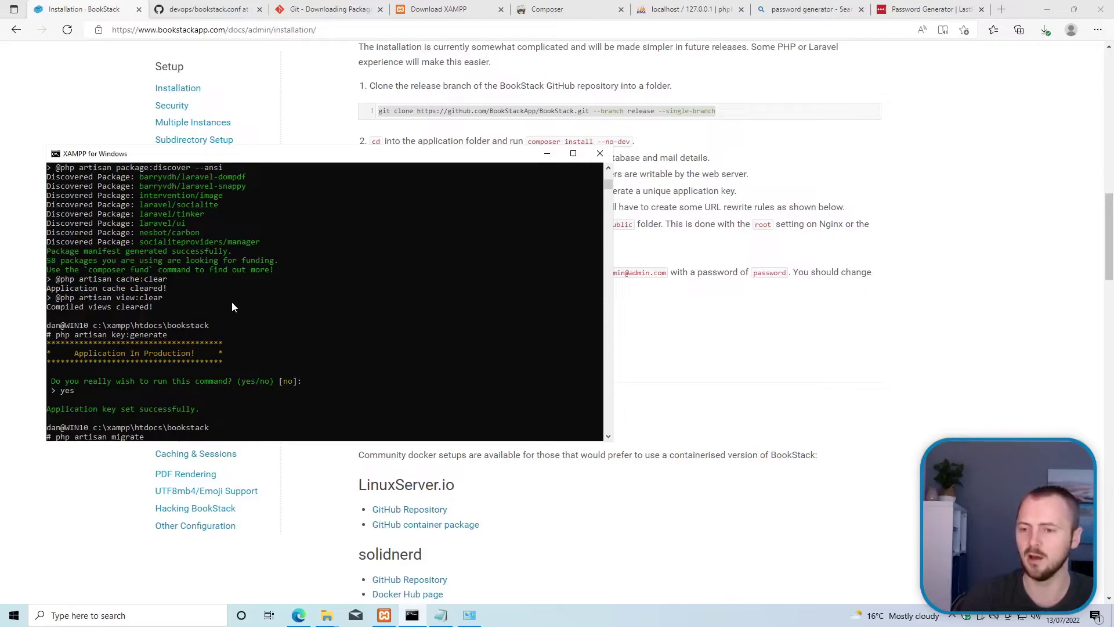
key("Return")
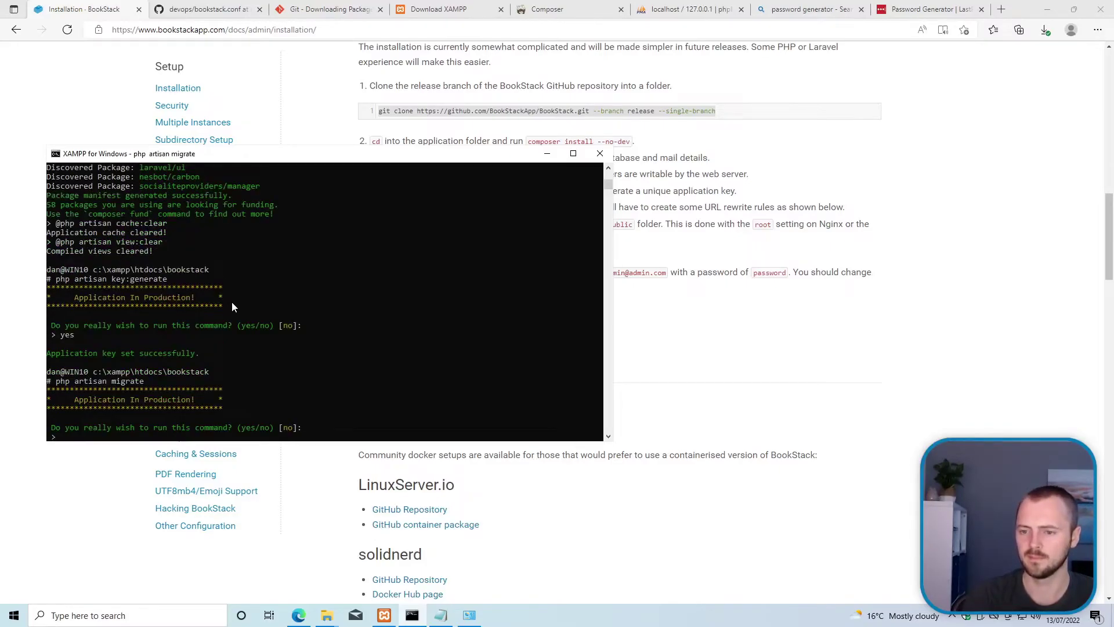
type("yes")
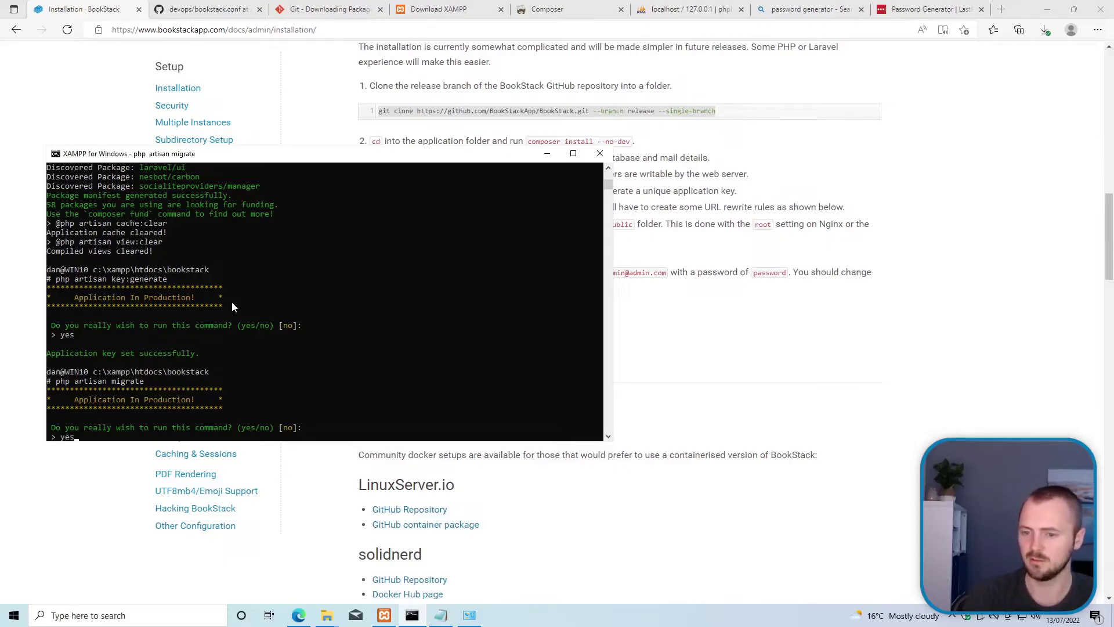
key("Return")
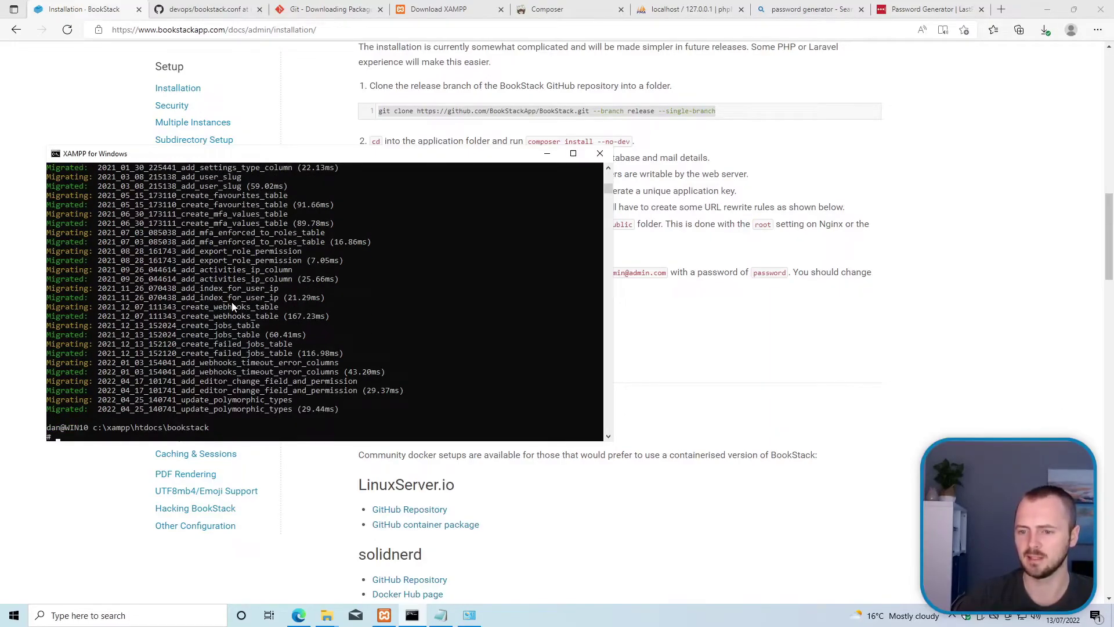
Step: Open the bookstack database in phpMyAdmin to review its 36 tables, then return to the guide
left_click(677, 15)
left_click(676, 14)
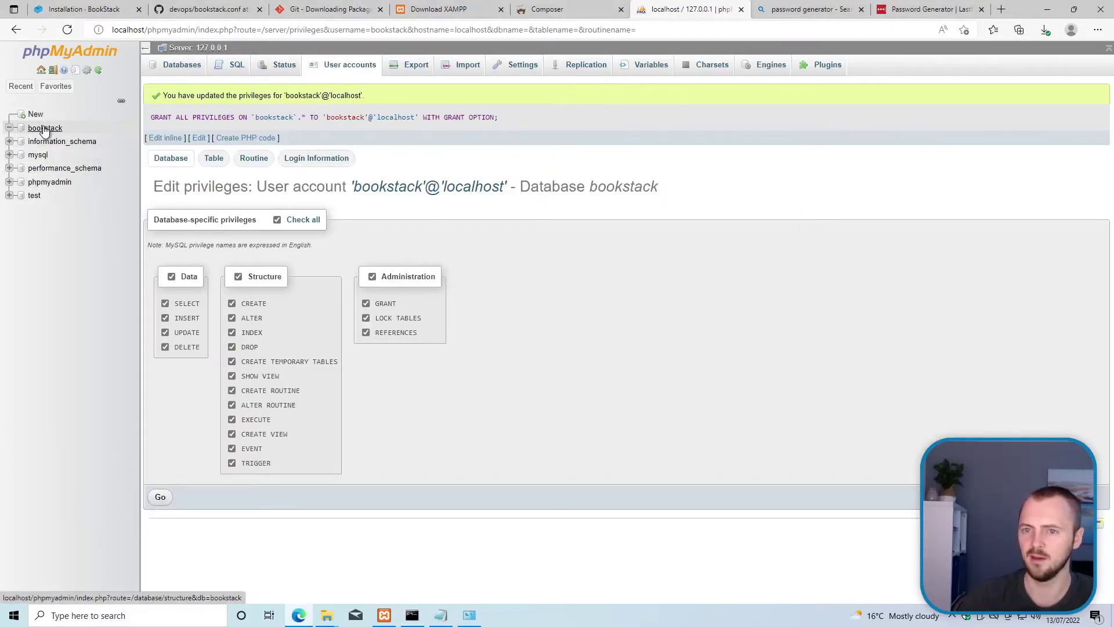
left_click(45, 129)
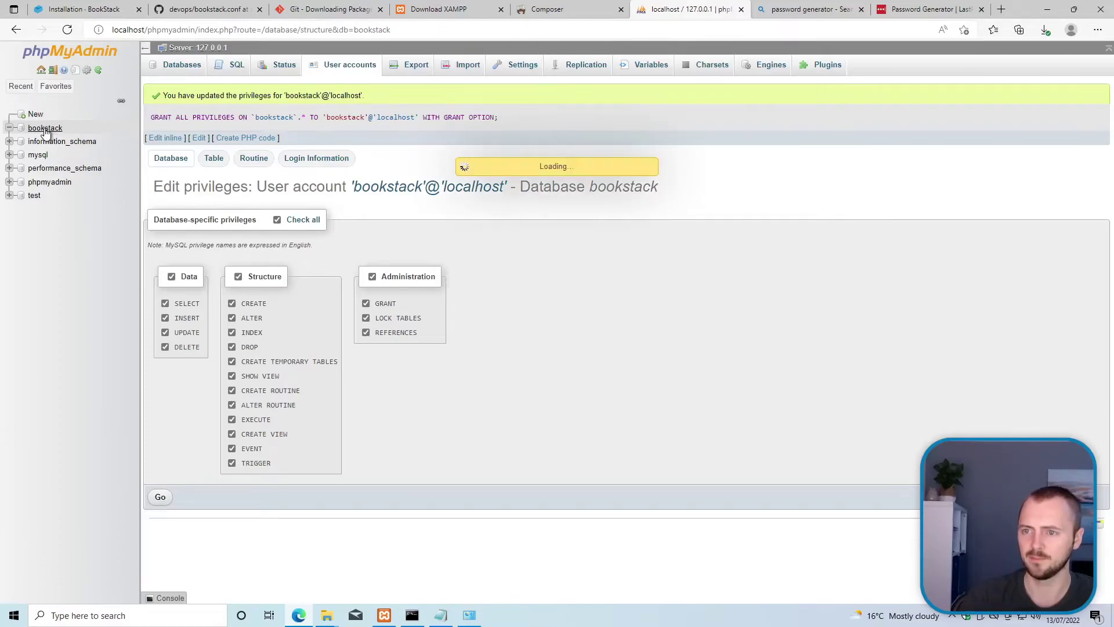
scroll(298, 355, "down", 7)
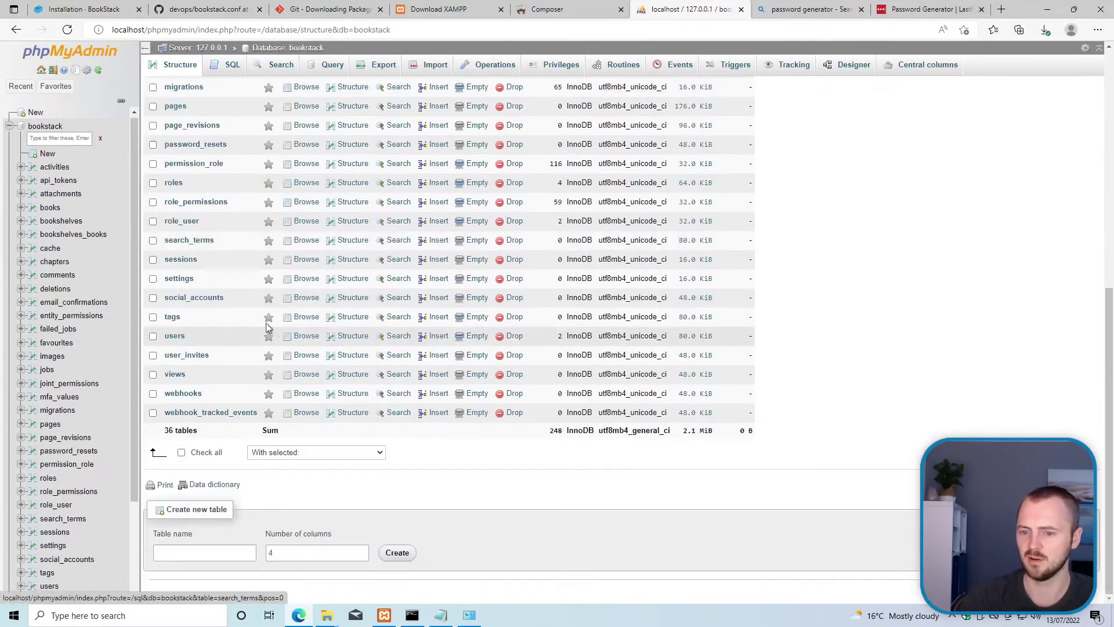
scroll(244, 371, "up", 4)
scroll(239, 384, "up", 3)
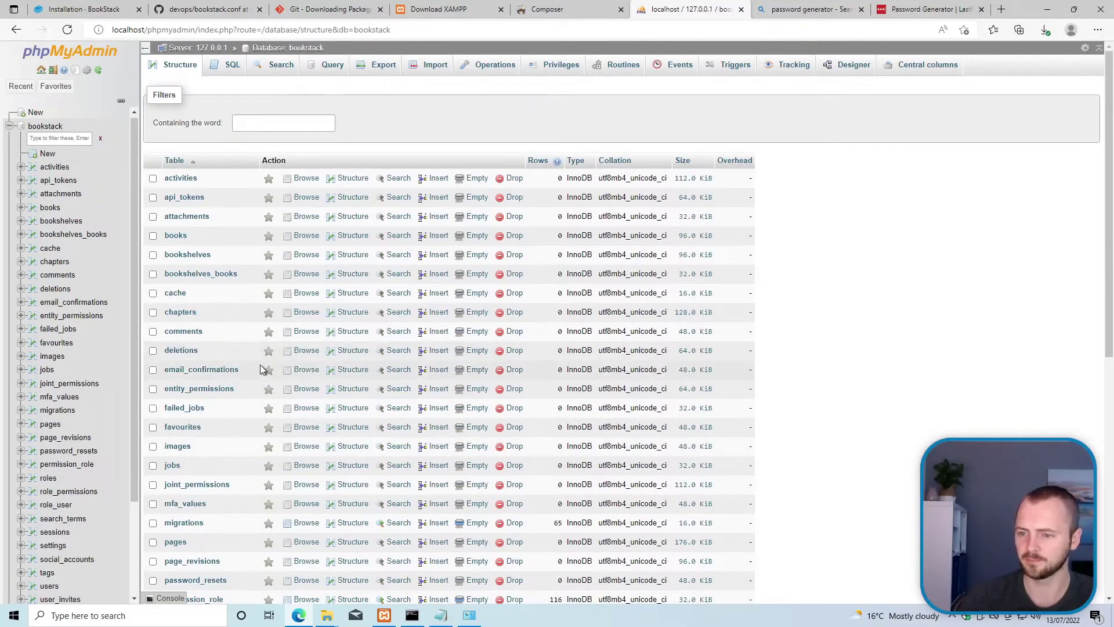
scroll(260, 365, "down", 3)
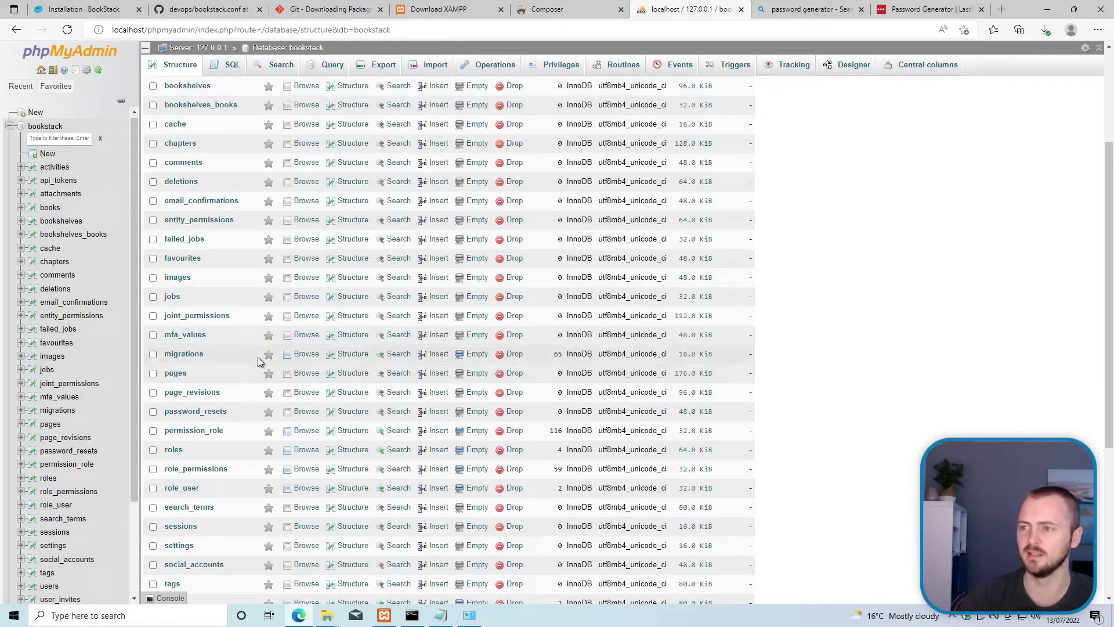
key("alt+Tab")
key("Tab")
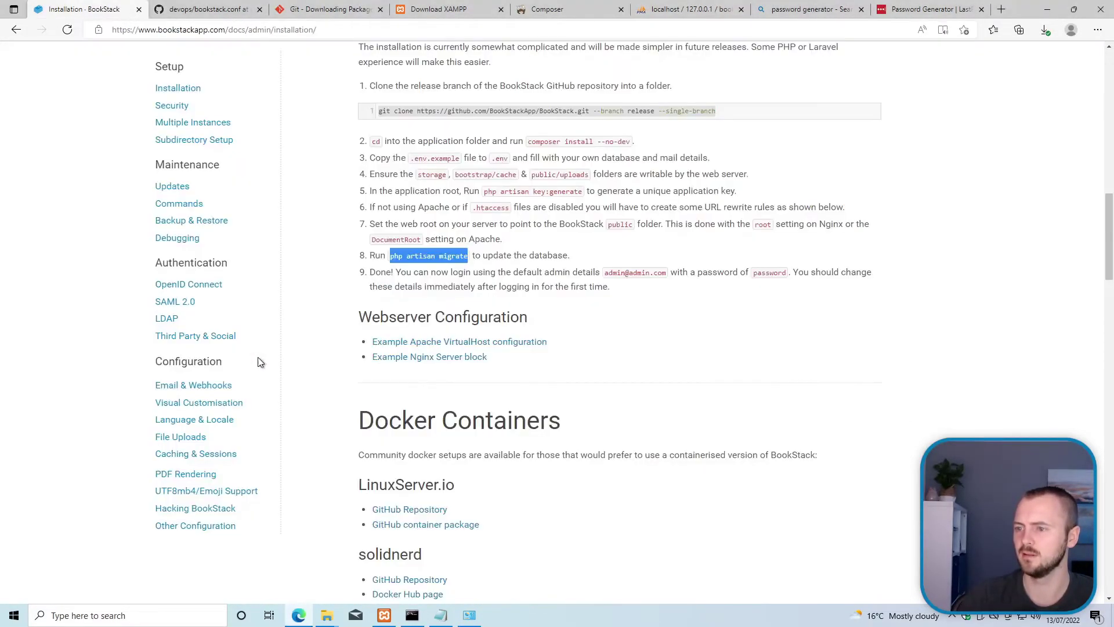
Step: Highlight the default login details in step 9 of the installation guide
left_click(477, 273)
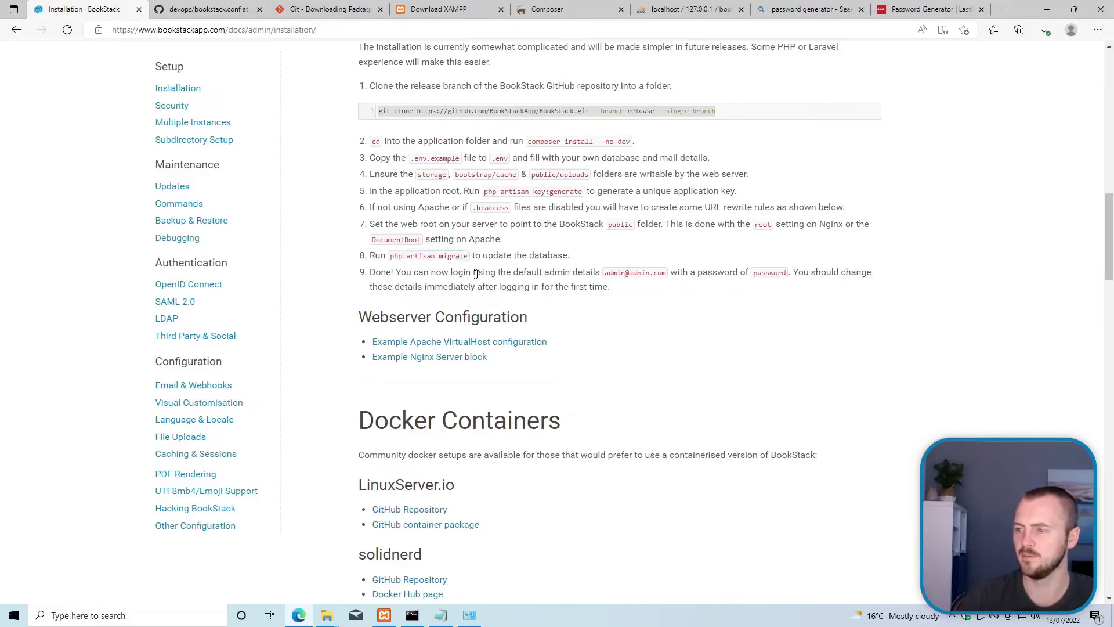
left_click_drag(393, 273, 507, 274)
left_click(515, 277)
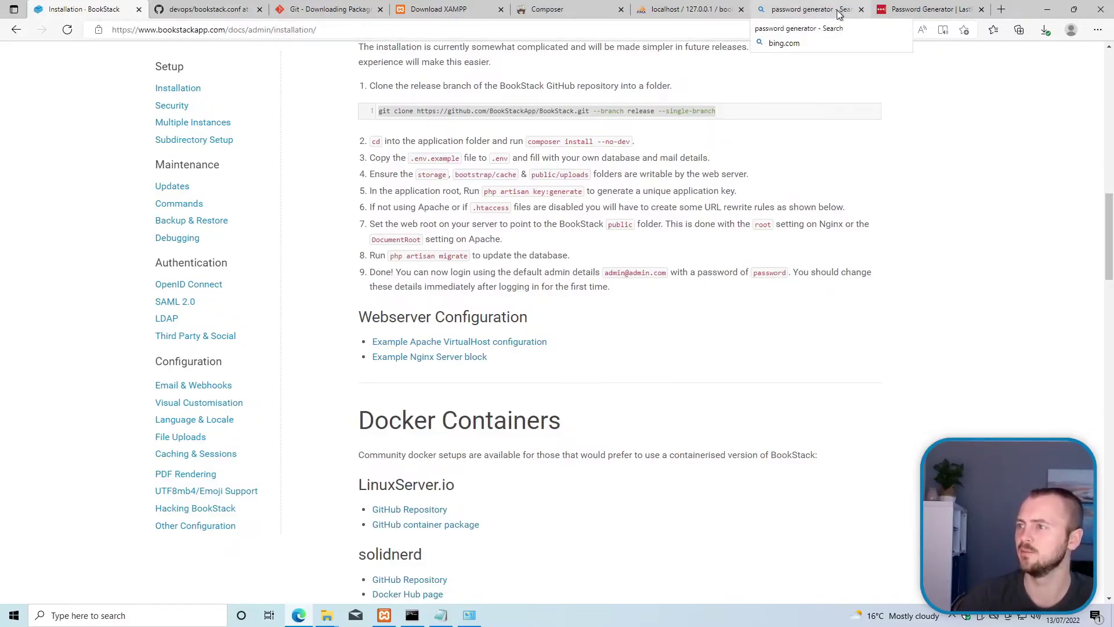
Step: Close the password generator search tab and load localhost:8080, which refuses to connect
left_click(861, 10)
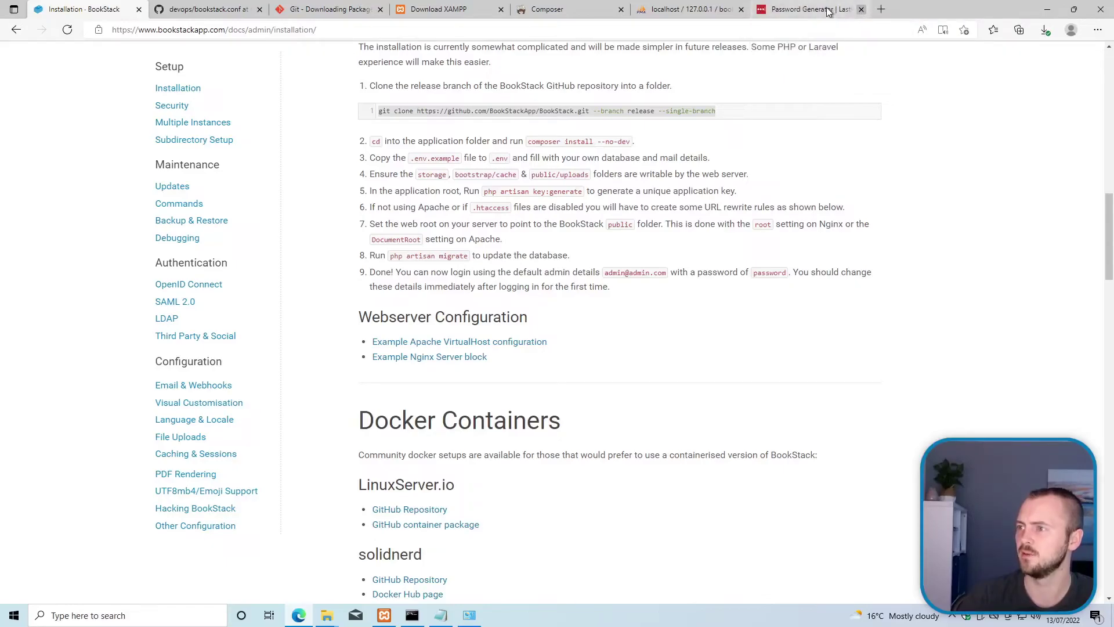
left_click(830, 13)
left_click(757, 34)
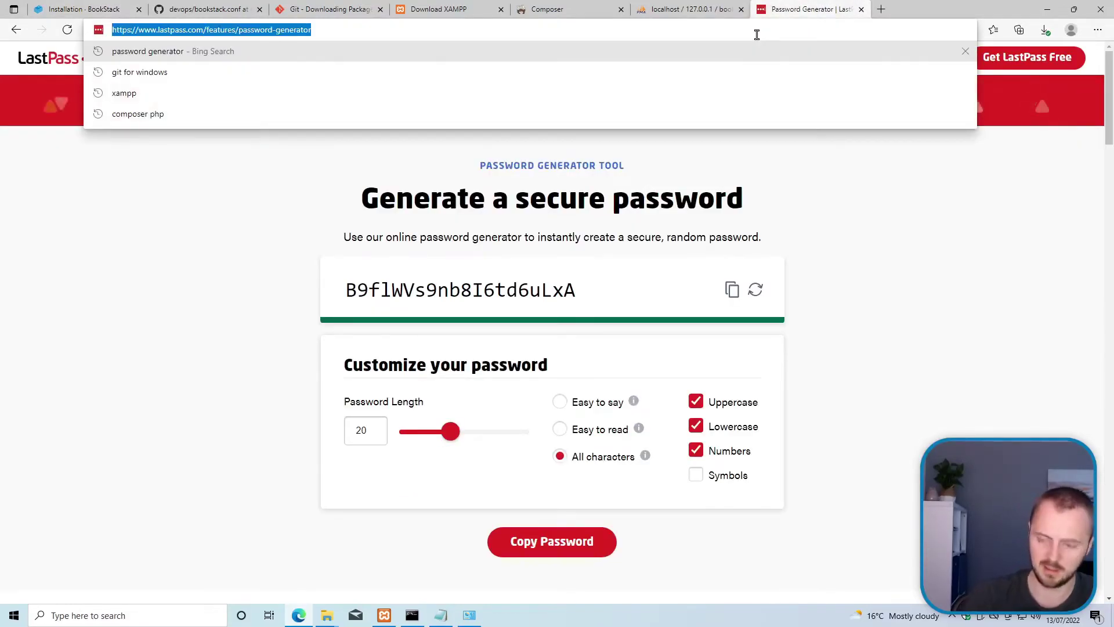
type("localhost")
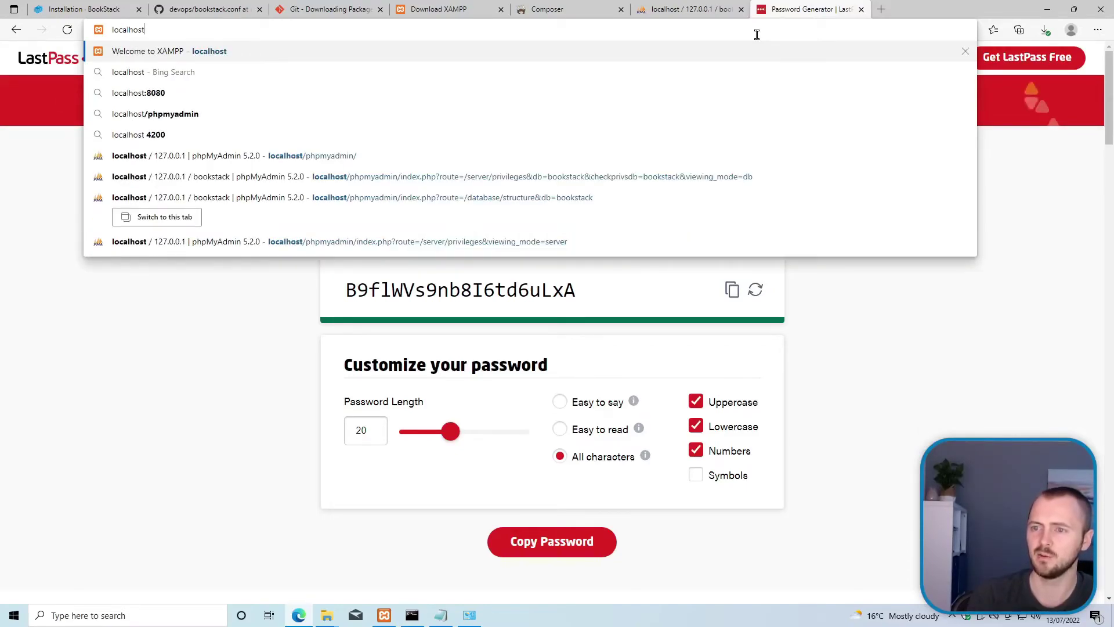
type(":8080")
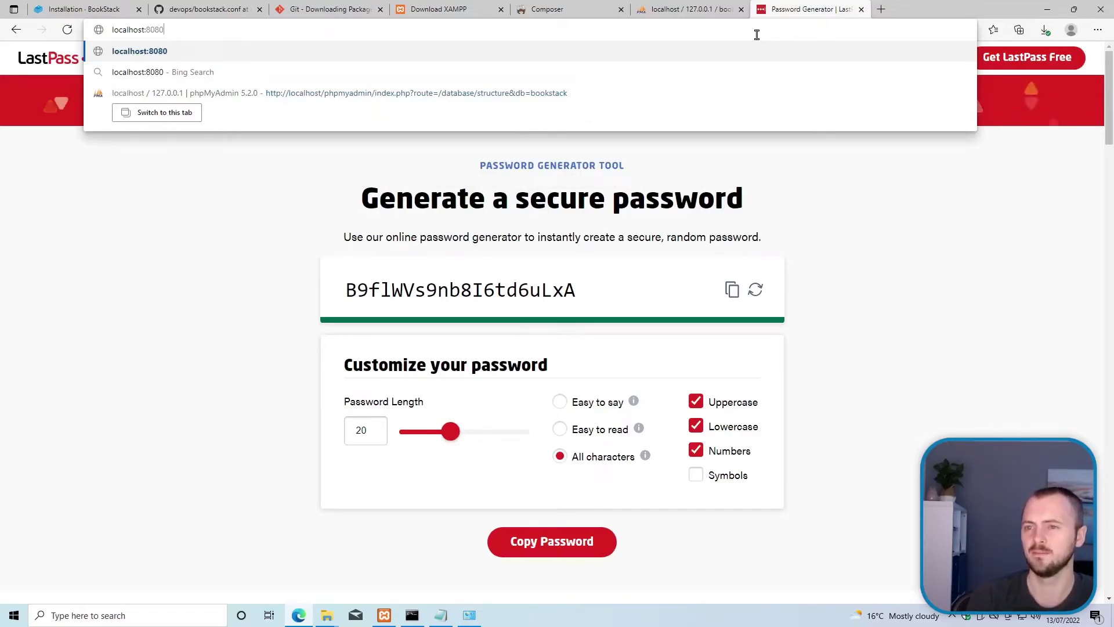
key("Return")
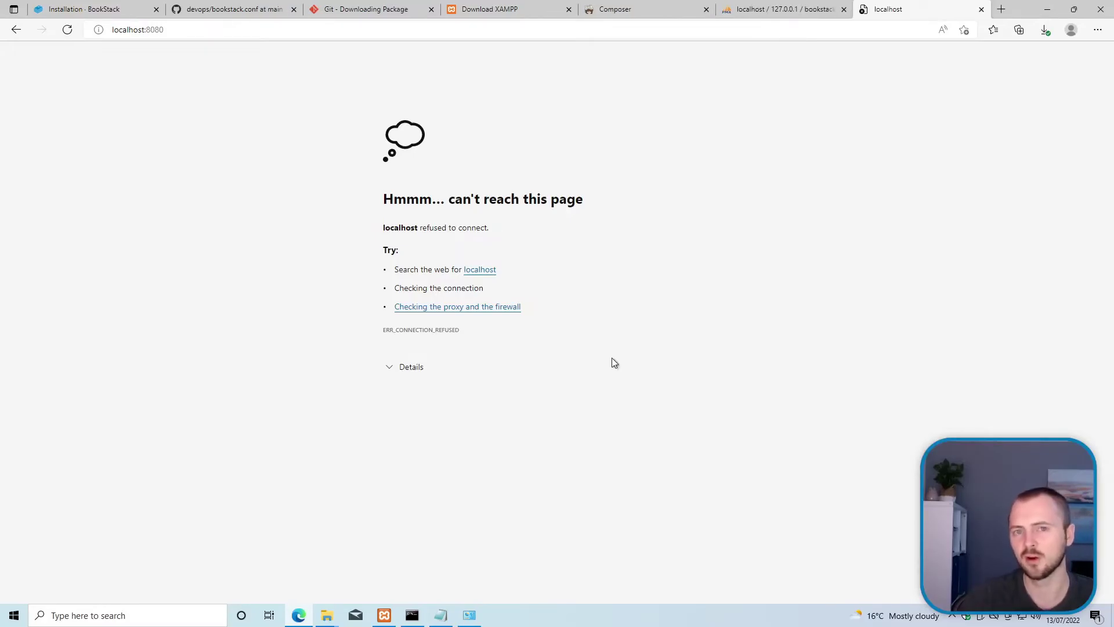
Step: Add a Listen 8080 line above the VirtualHost block in httpd-vhosts and save
mouse_move(441, 615)
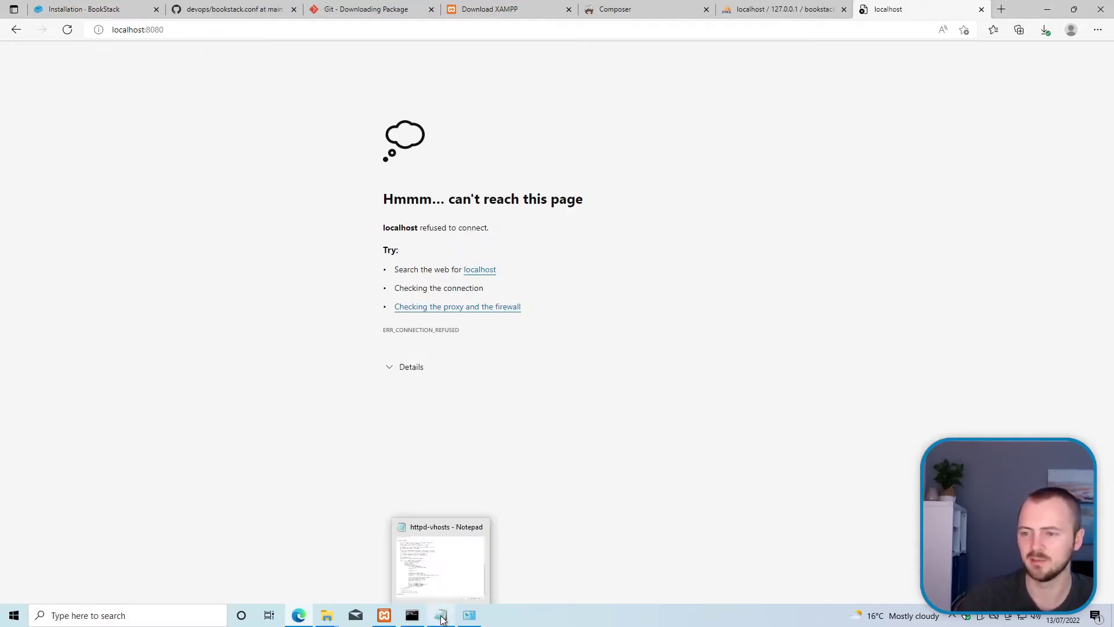
left_click(438, 574)
scroll(139, 318, "up", 2)
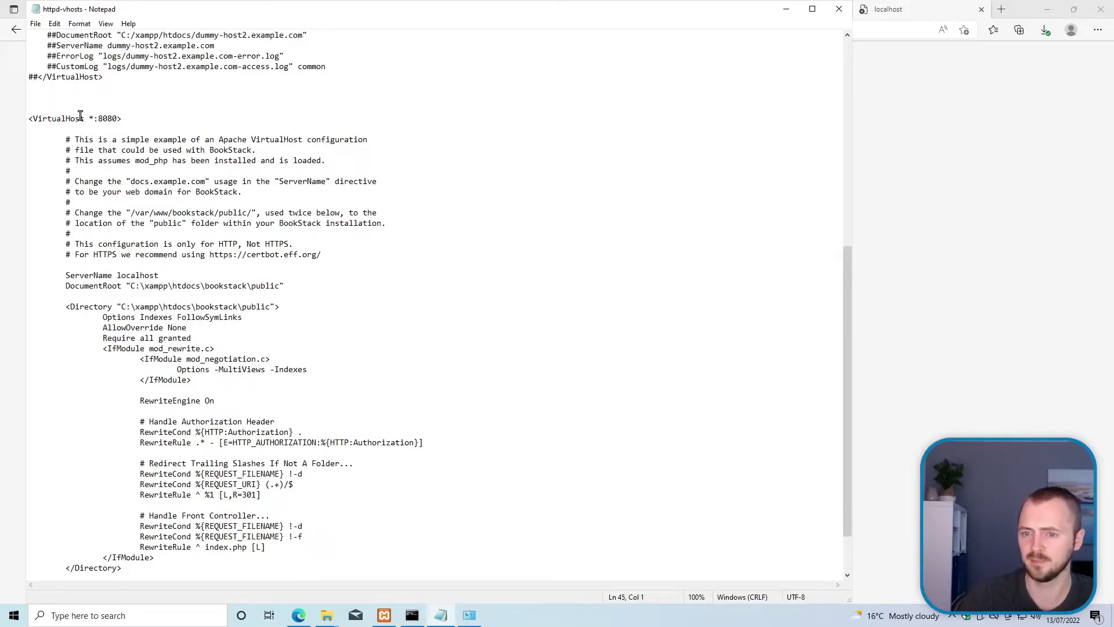
key("Return")
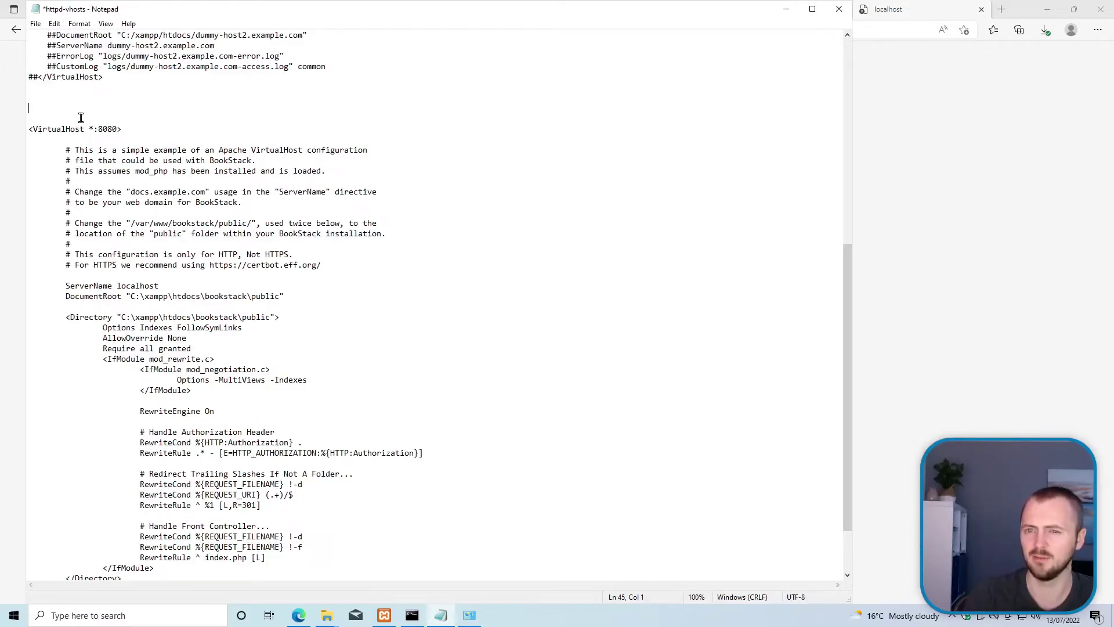
type("Listen")
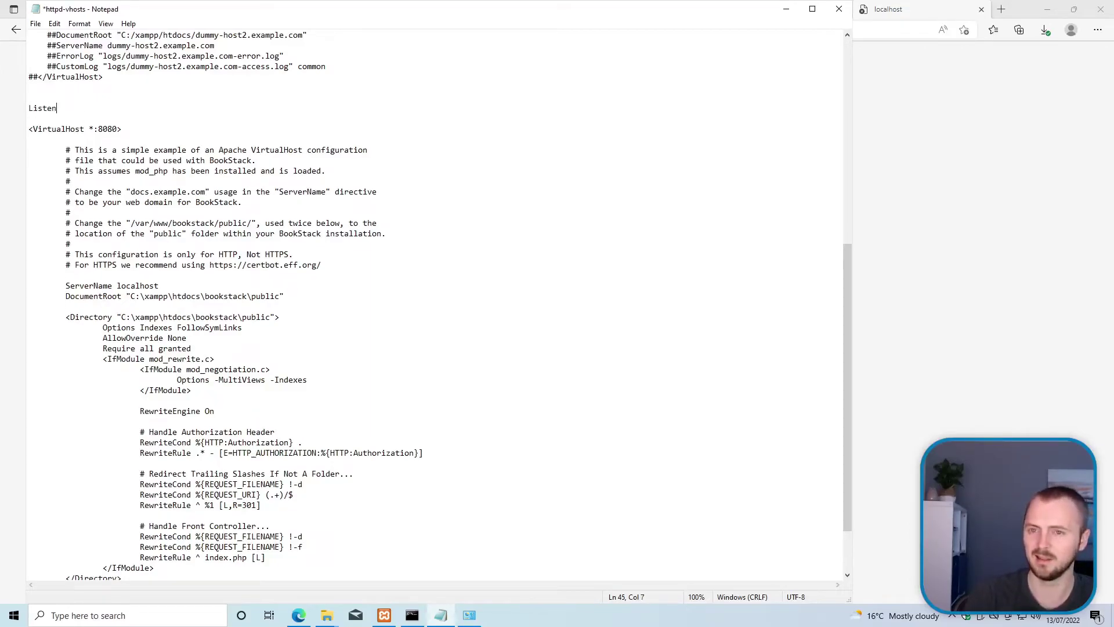
type(" 8080")
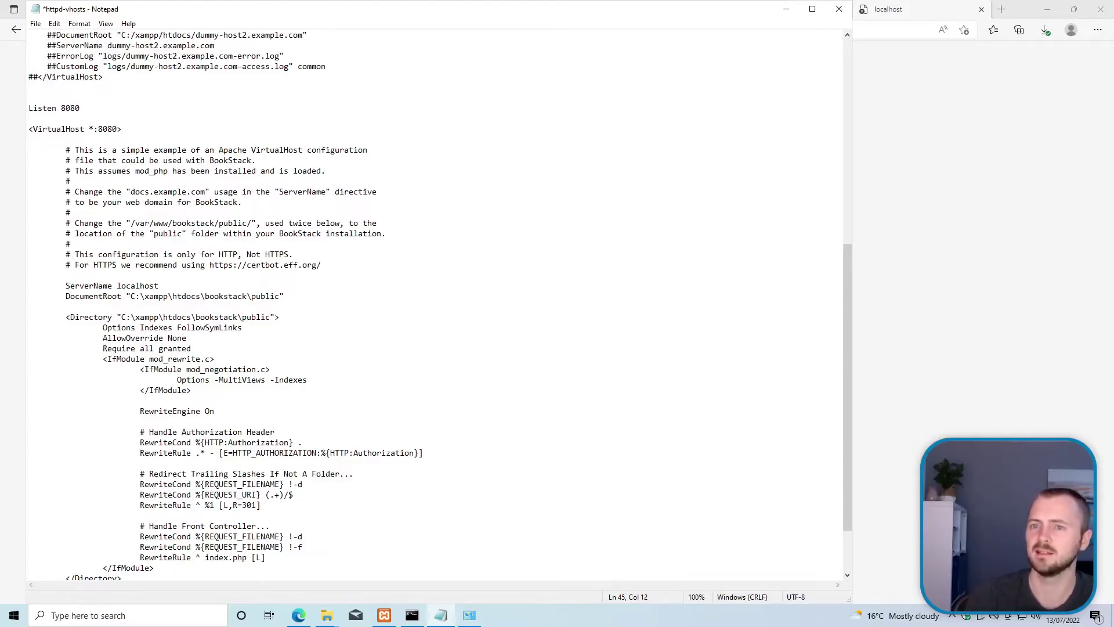
key("ctrl+s")
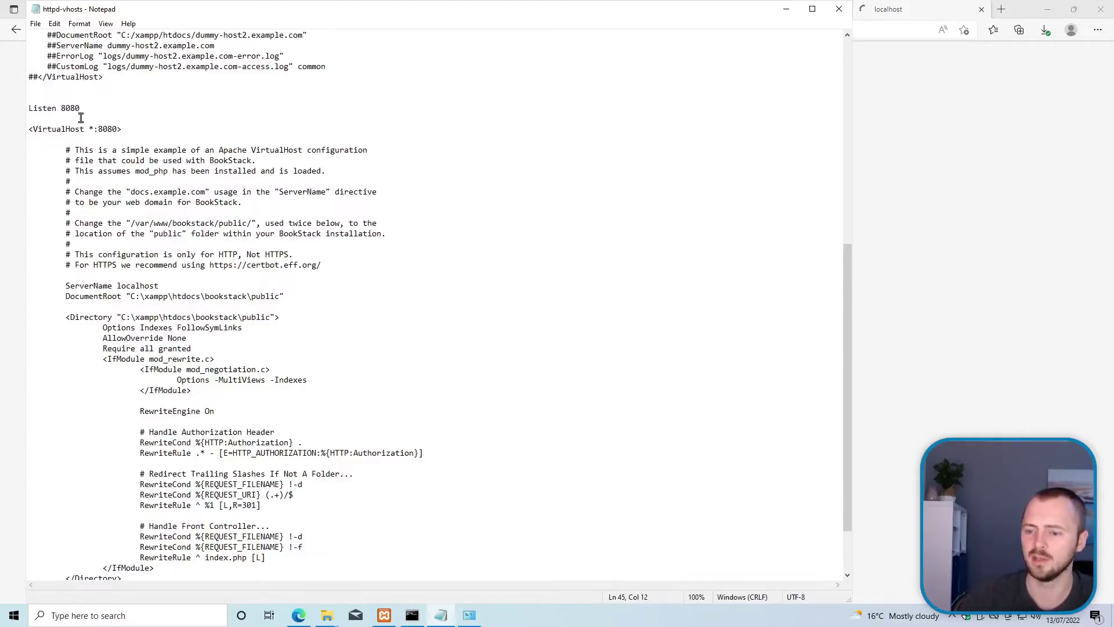
Step: Stop and restart Apache in XAMPP Control Panel, then return to the browser
left_click(384, 615)
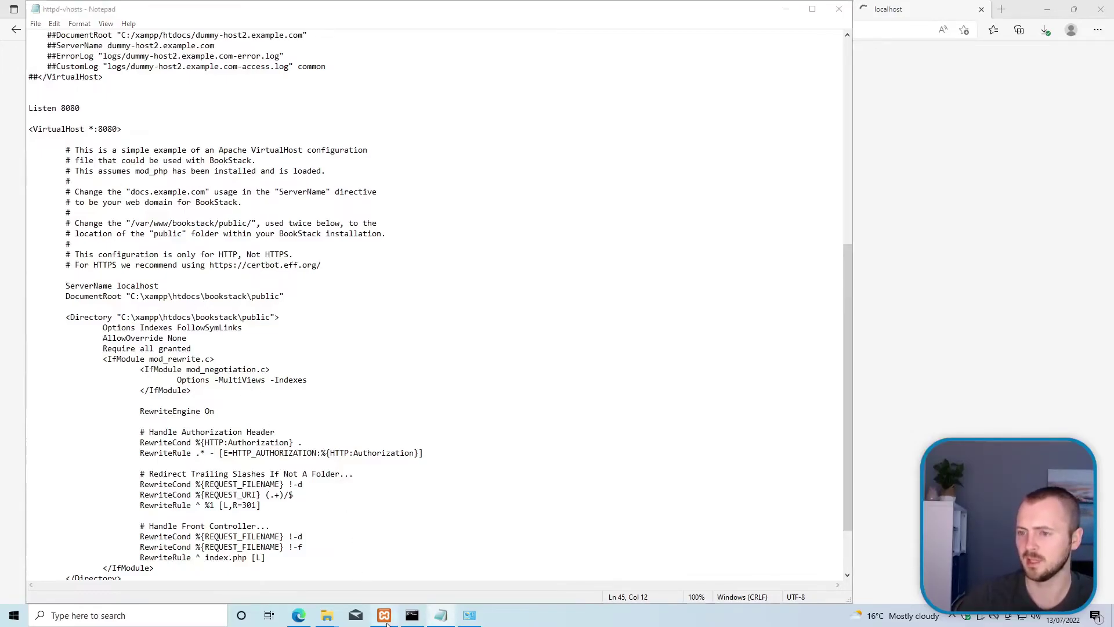
left_click(216, 228)
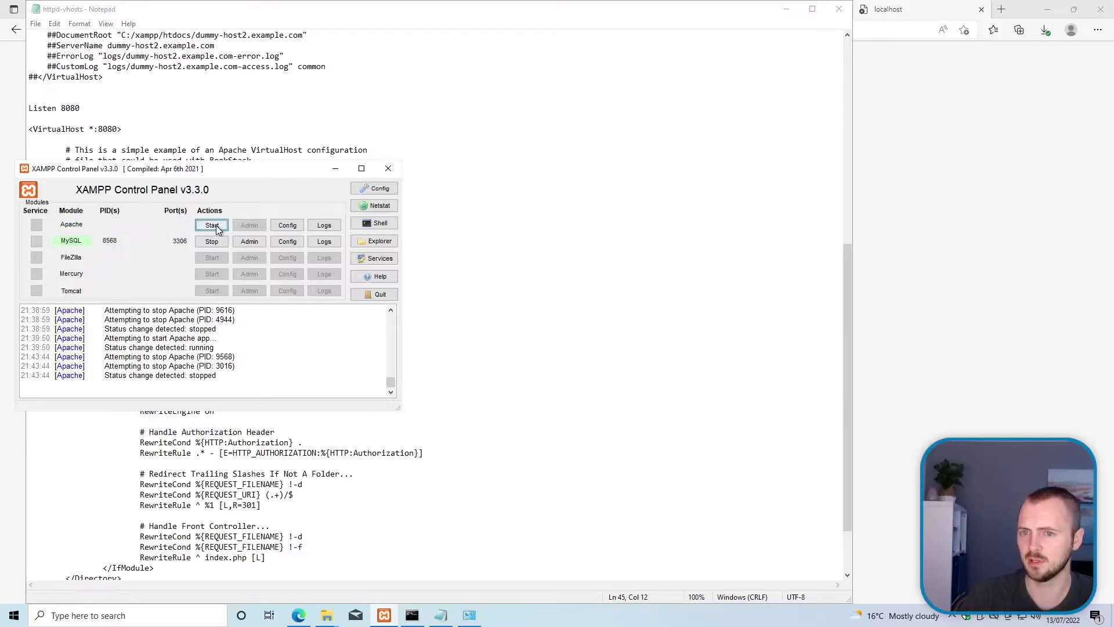
left_click(216, 228)
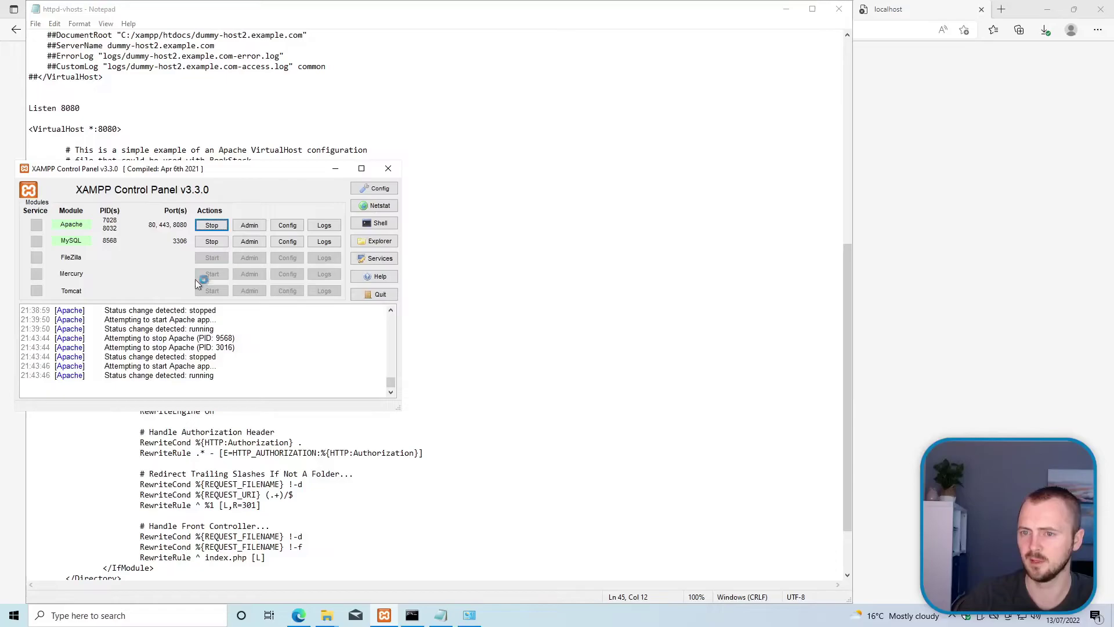
left_click(922, 257)
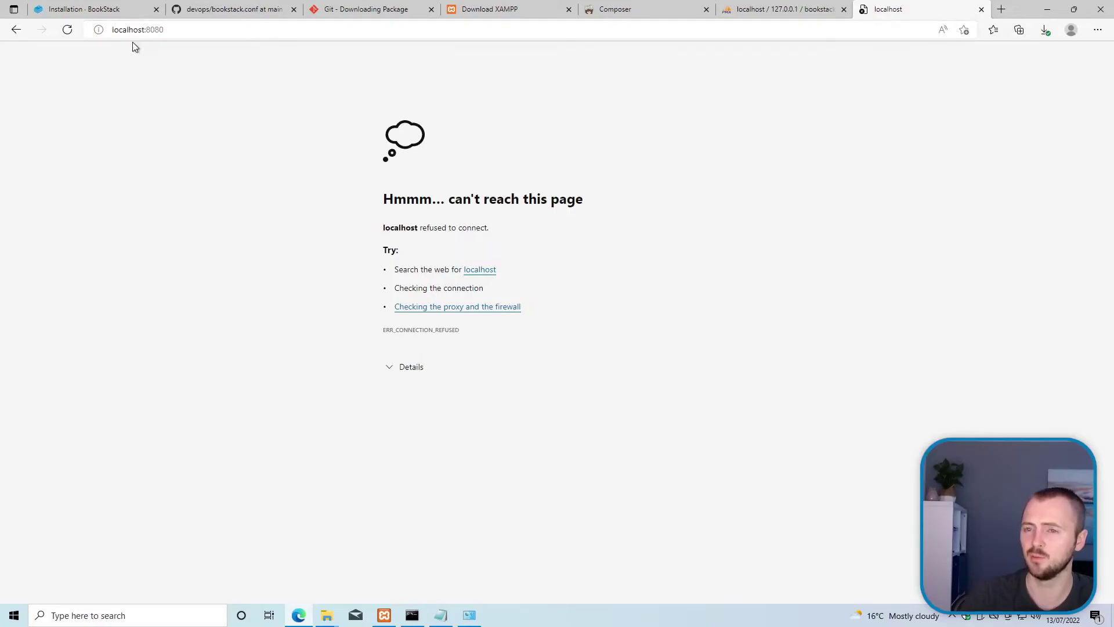
Step: Reload localhost:8080, which redirects to example.com/login showing the Example Domain page
key("F5")
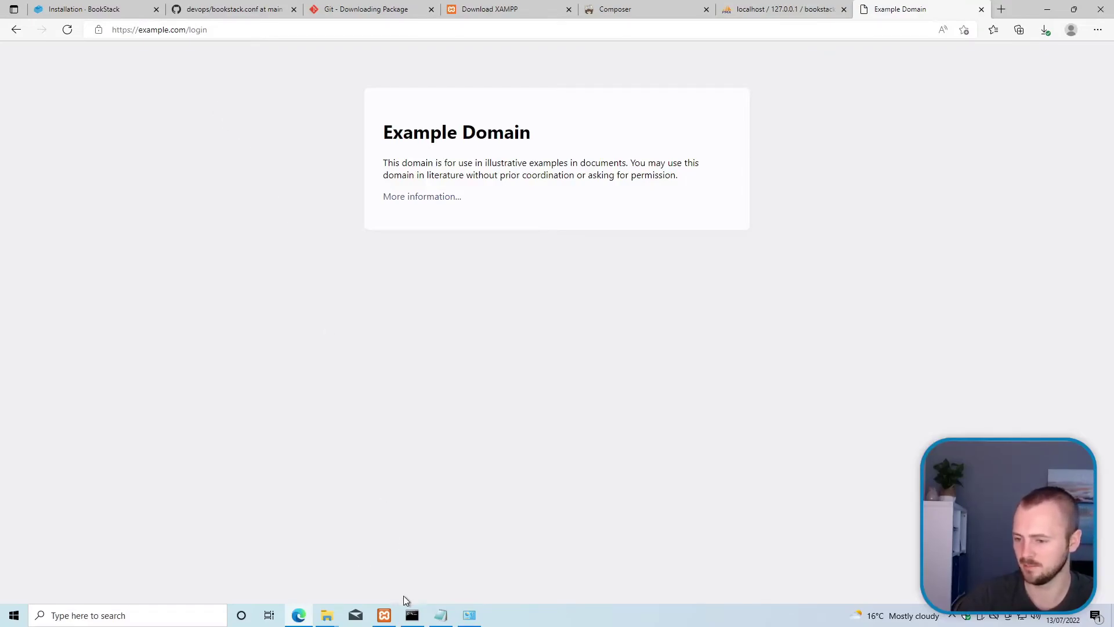
mouse_move(393, 617)
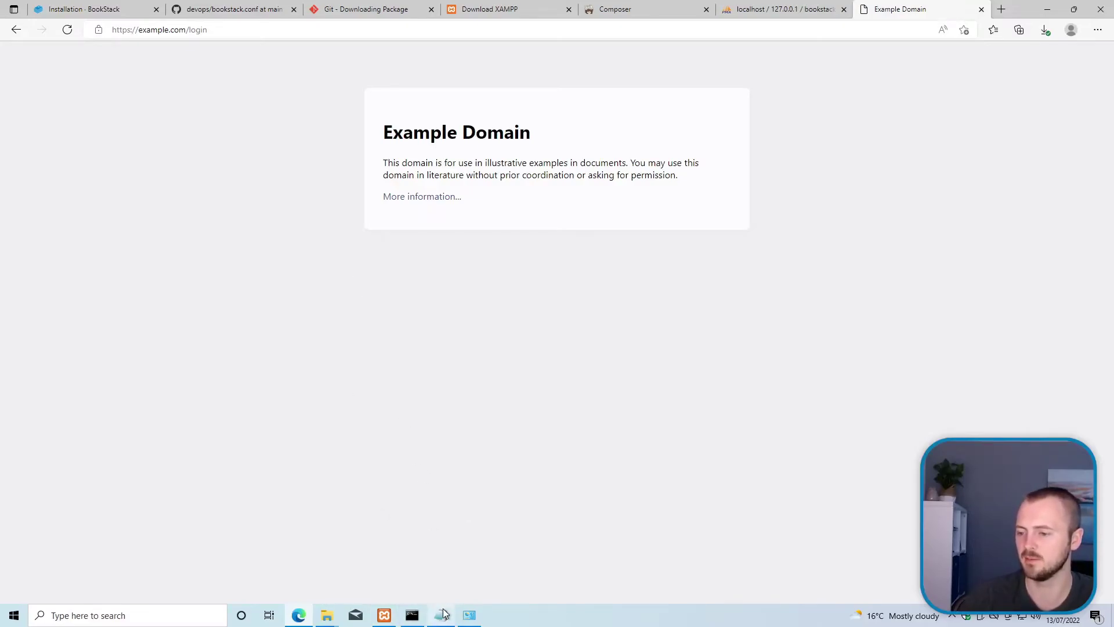
Step: Open BookStack's .env file in Notepad from the bookstack folder
left_click(326, 615)
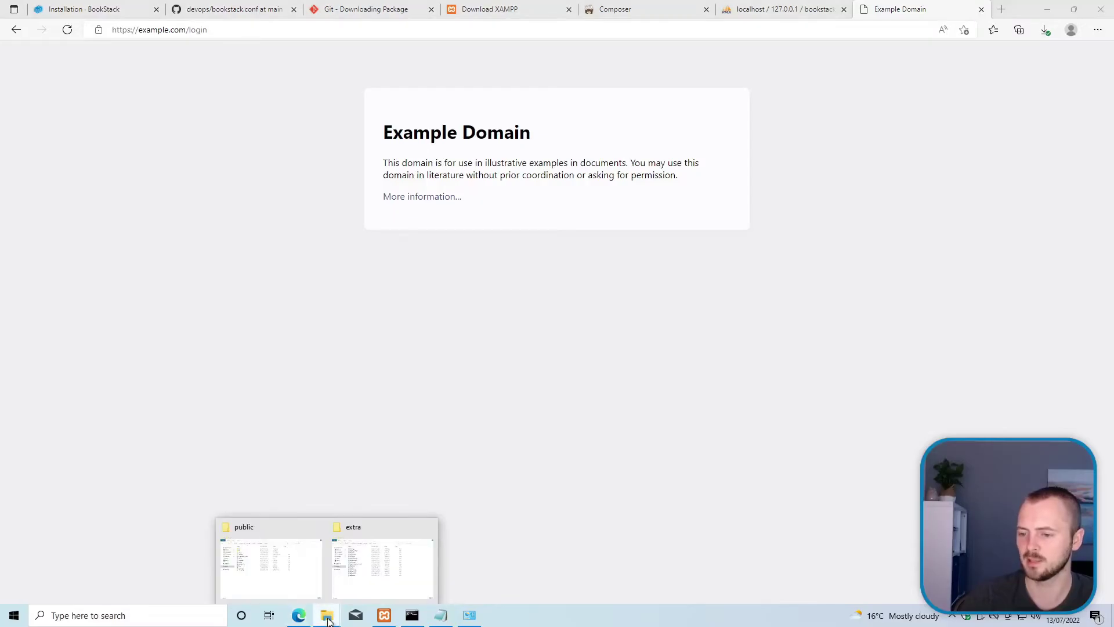
left_click(275, 573)
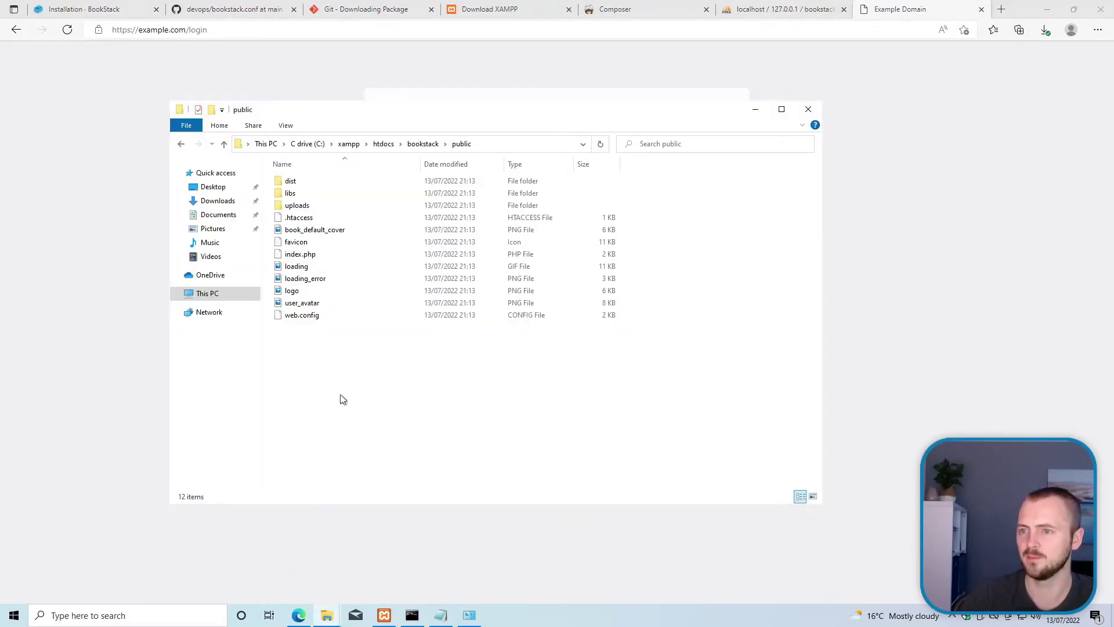
left_click(423, 144)
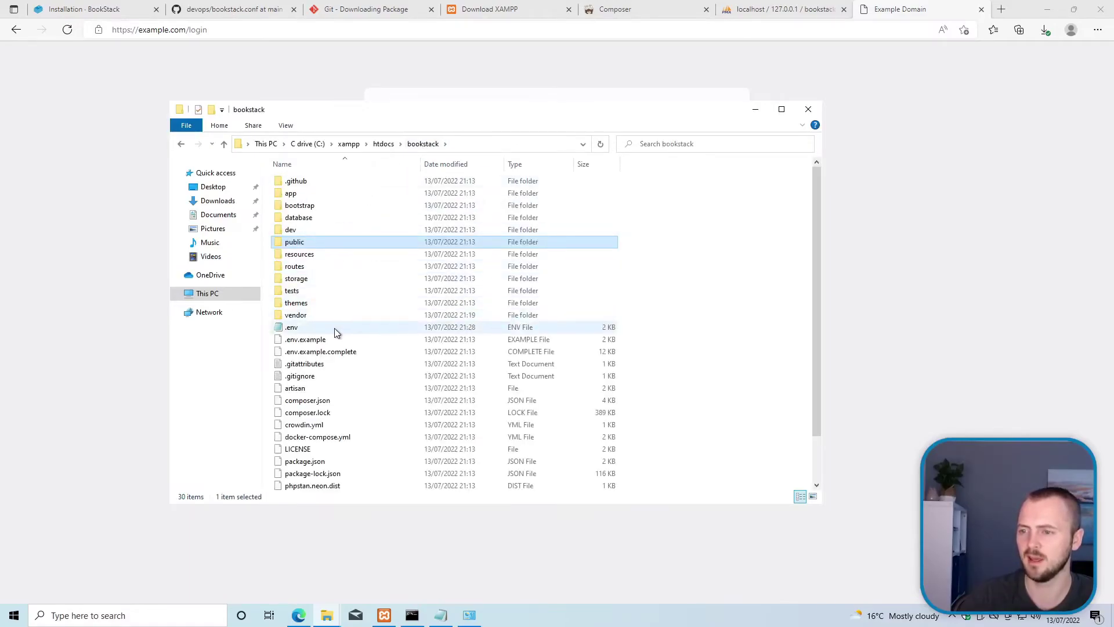
double_click(334, 329)
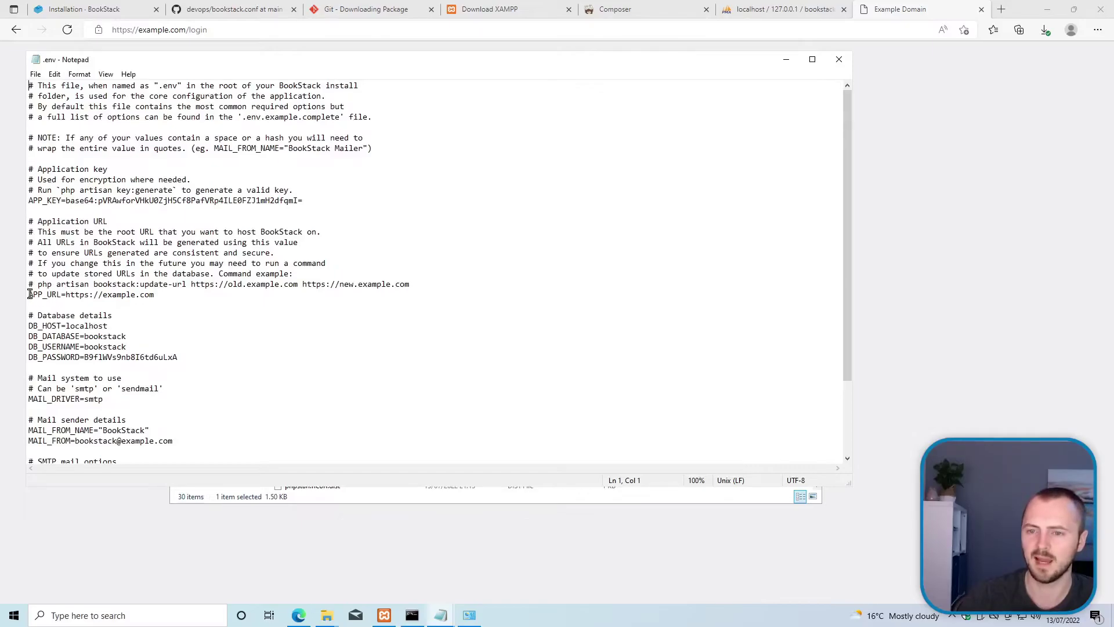
left_click(80, 180)
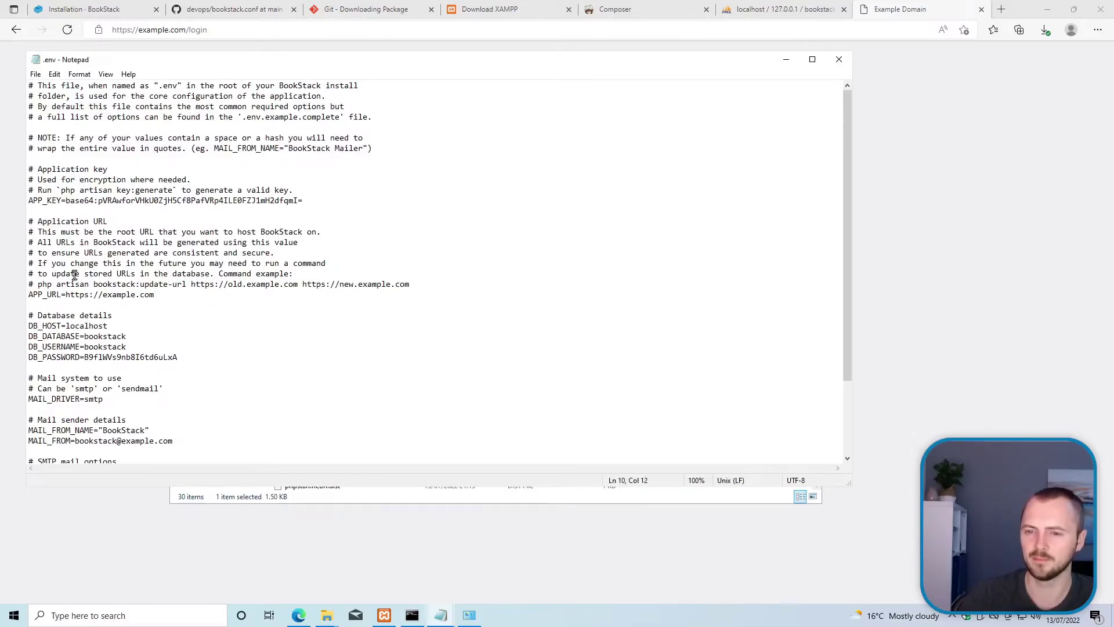
left_click(44, 294)
left_click(29, 294)
double_click(57, 297)
left_click(155, 297)
left_click_drag(167, 294, 68, 296)
left_click(89, 296)
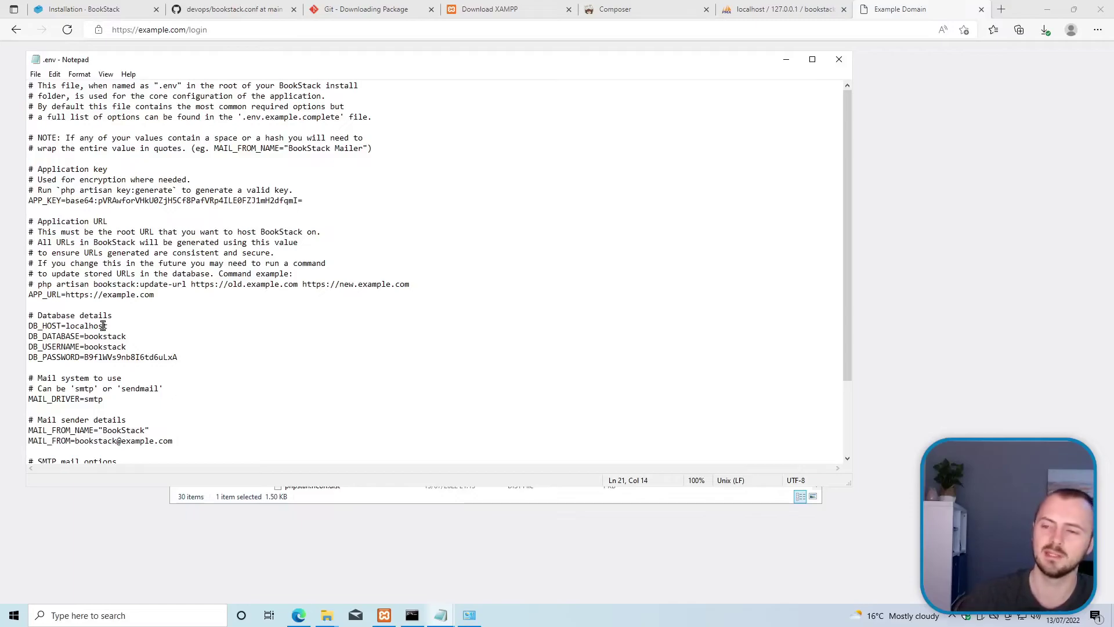
key("BackSpace")
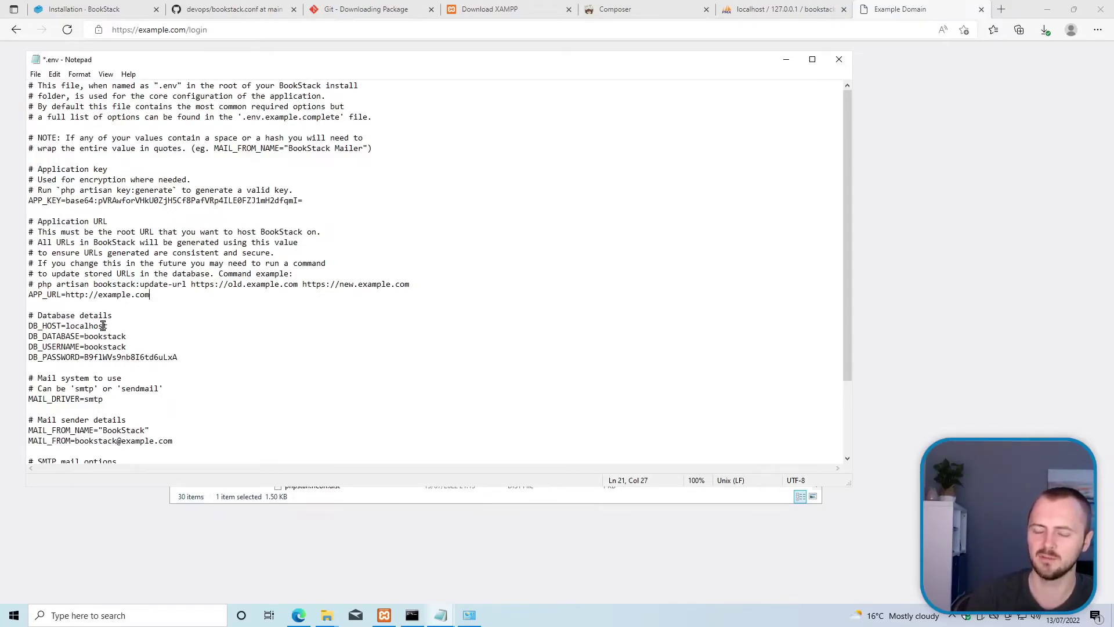
key("shift+Left")
key("shift+Left")
key("shift+Left")
key("shift+Left")
key("shift+Left")
key("shift+Left")
key("shift+Left")
key("shift+Left")
key("shift+Left")
key("shift+Left")
key("shift+Left")
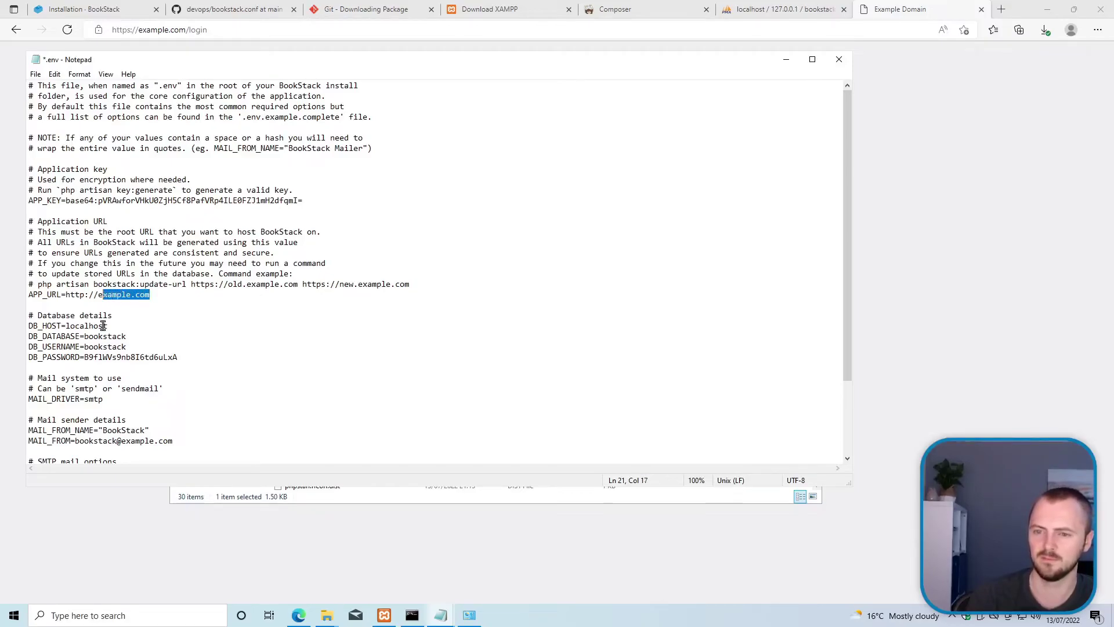
type("localhost:8080")
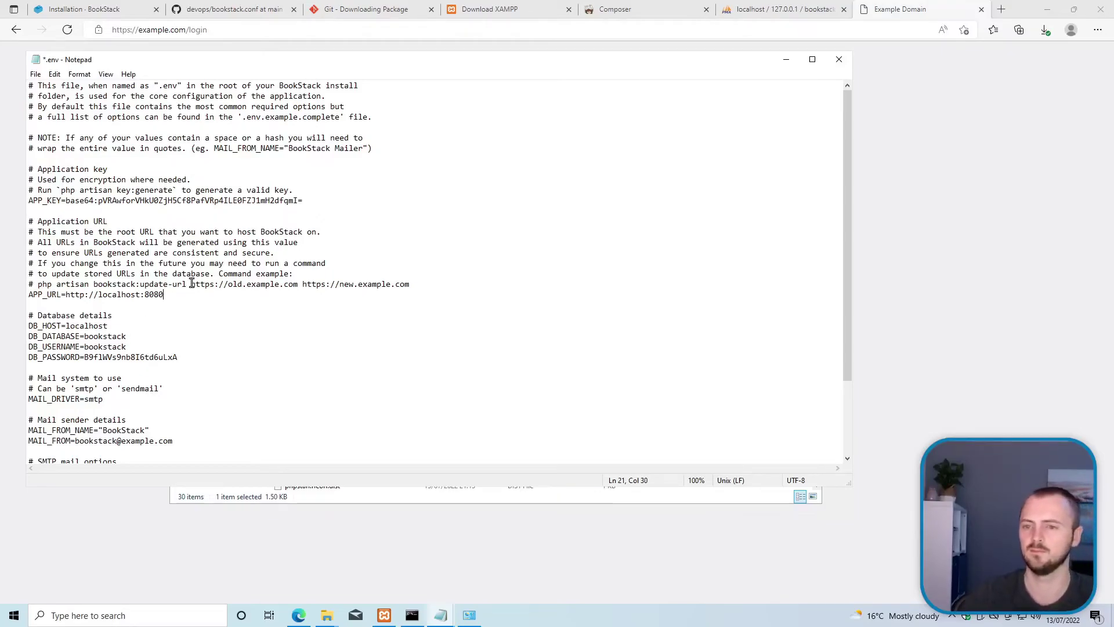
key("ctrl+s")
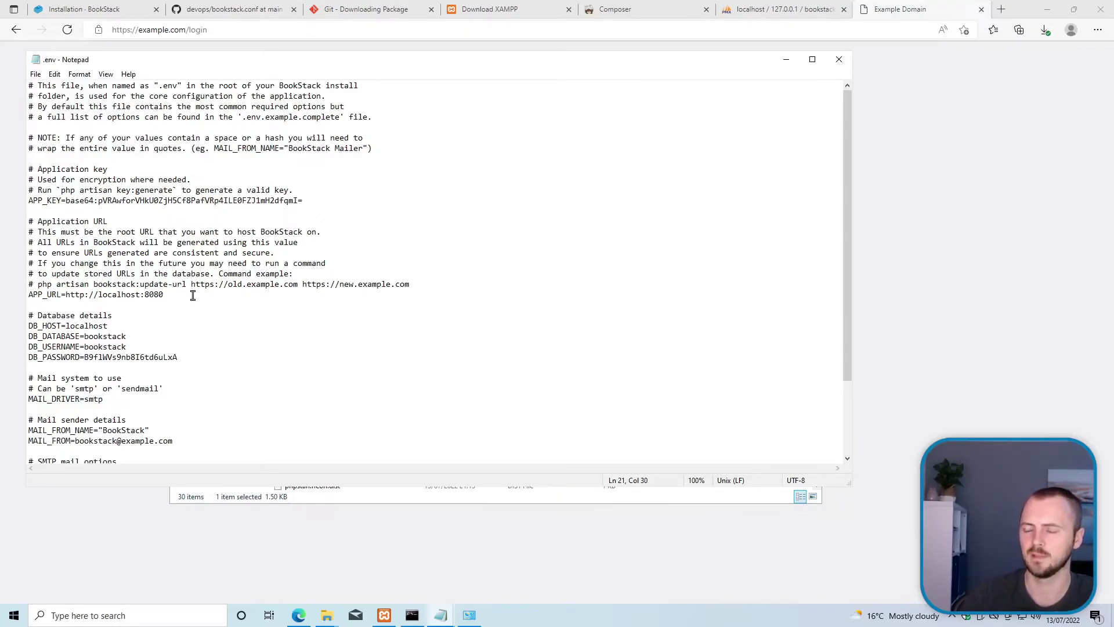
Step: Load localhost:8080 in Edge, which now reaches the BookStack Log In page
left_click_drag(178, 30, 184, 33)
key("ctrl+a")
type("localhost:")
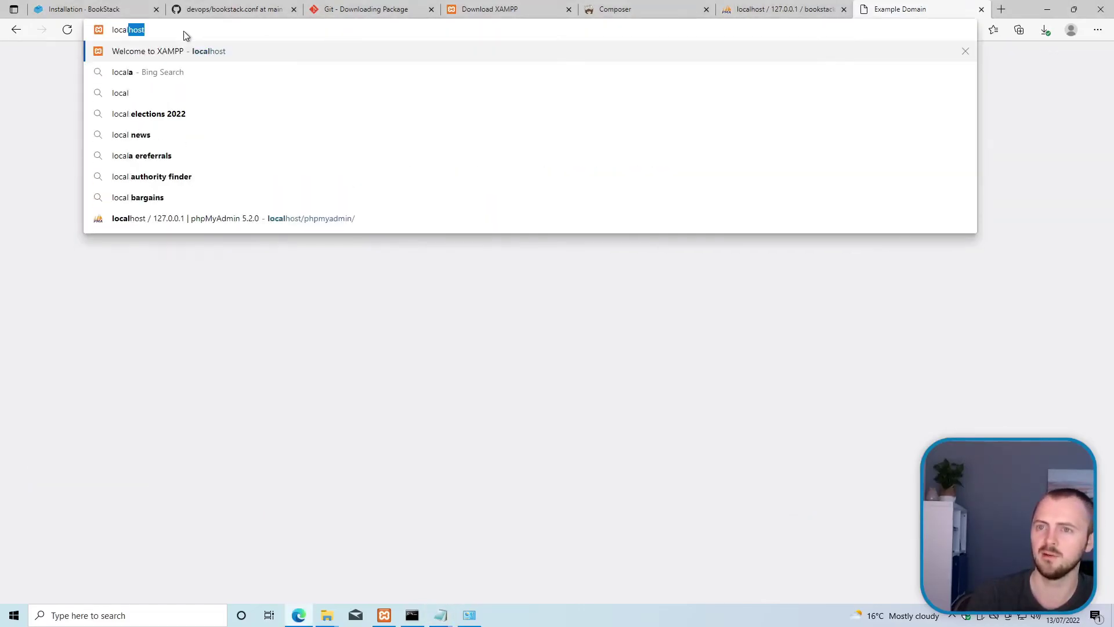
type("8080")
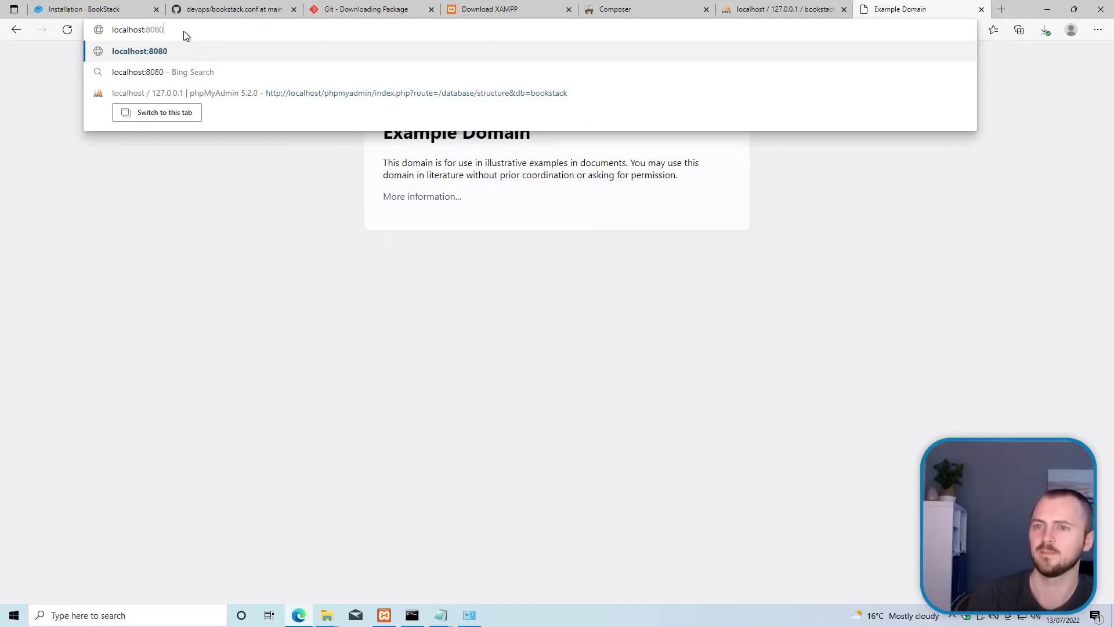
key("Return")
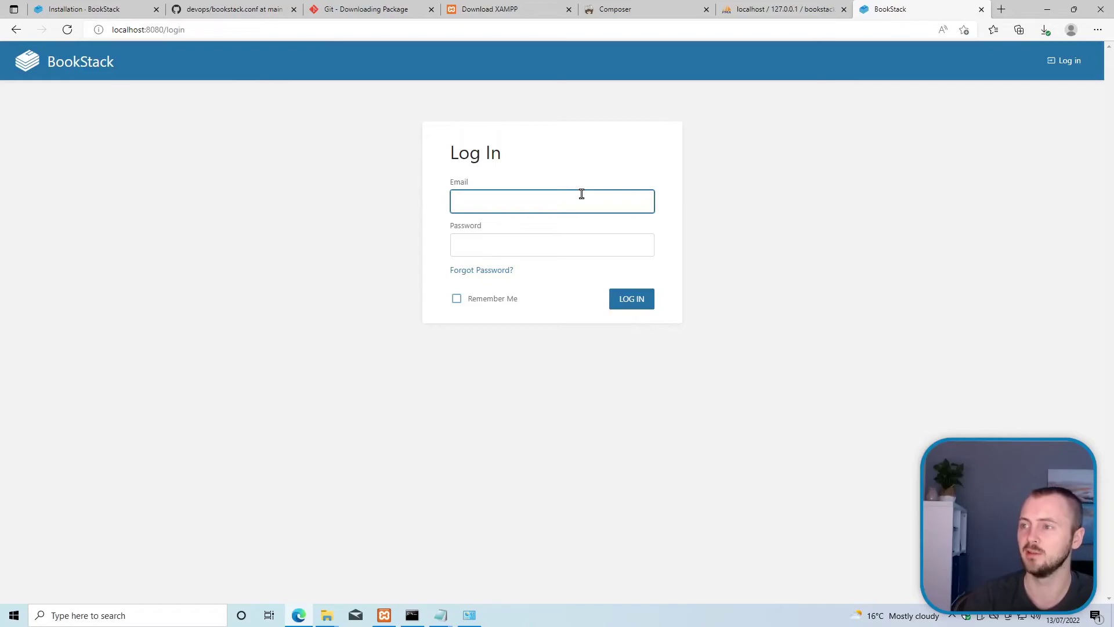
Step: Sign in to BookStack with the default admin email and password
type("admin")
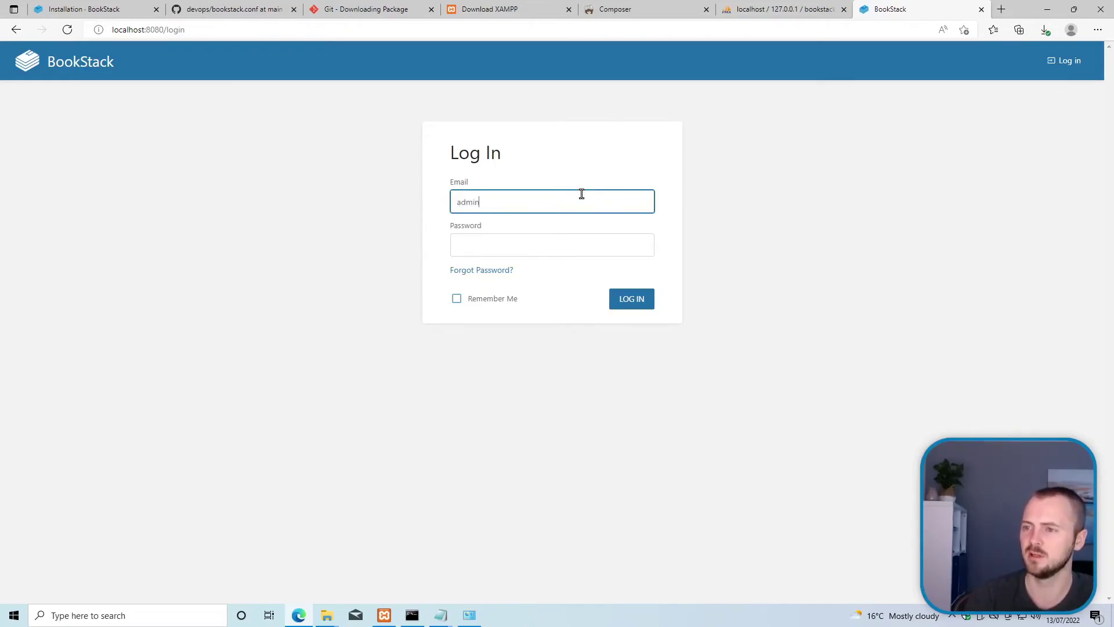
type("@admin.com")
key("Tab")
type("password")
key("Return")
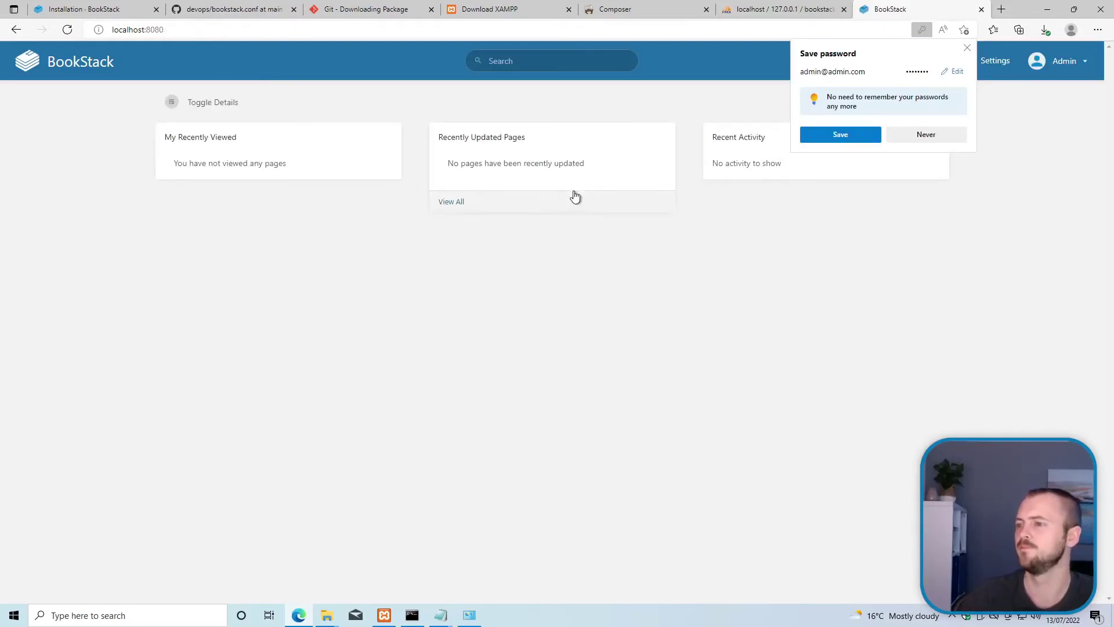
Step: Decline Edge's password prompt and create a book named 'My first book'
left_click(922, 138)
left_click(941, 61)
left_click(961, 144)
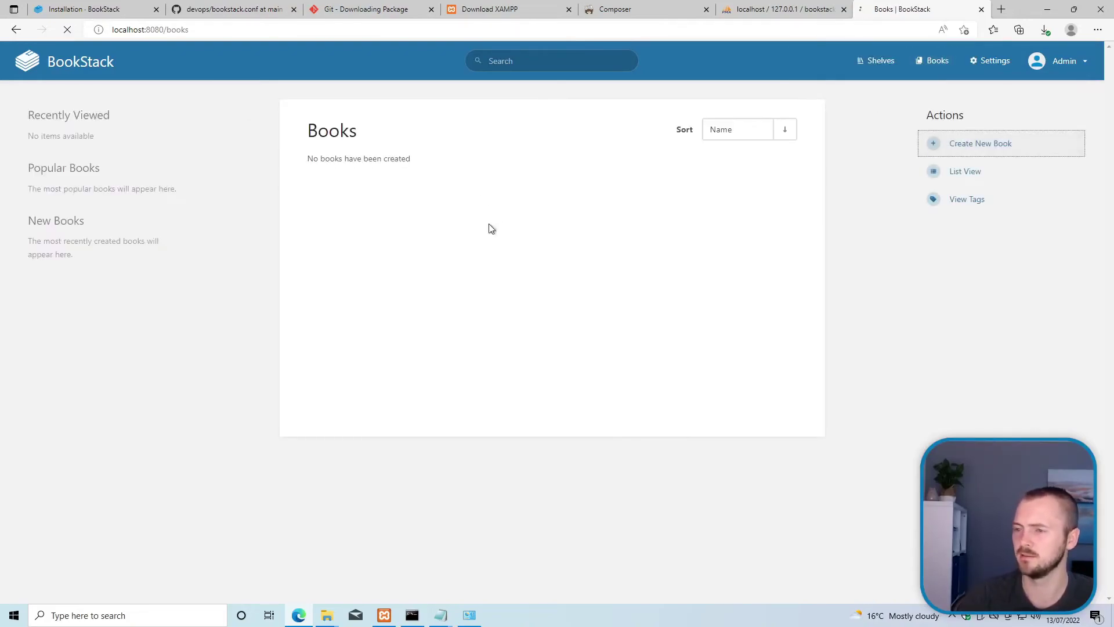
type("My first book")
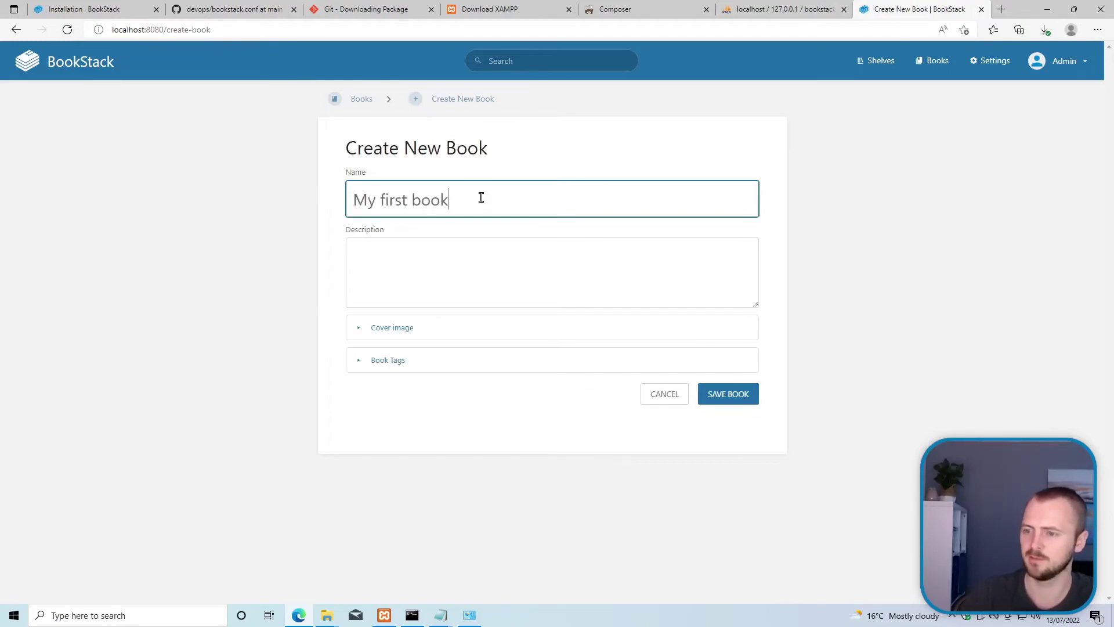
left_click(717, 394)
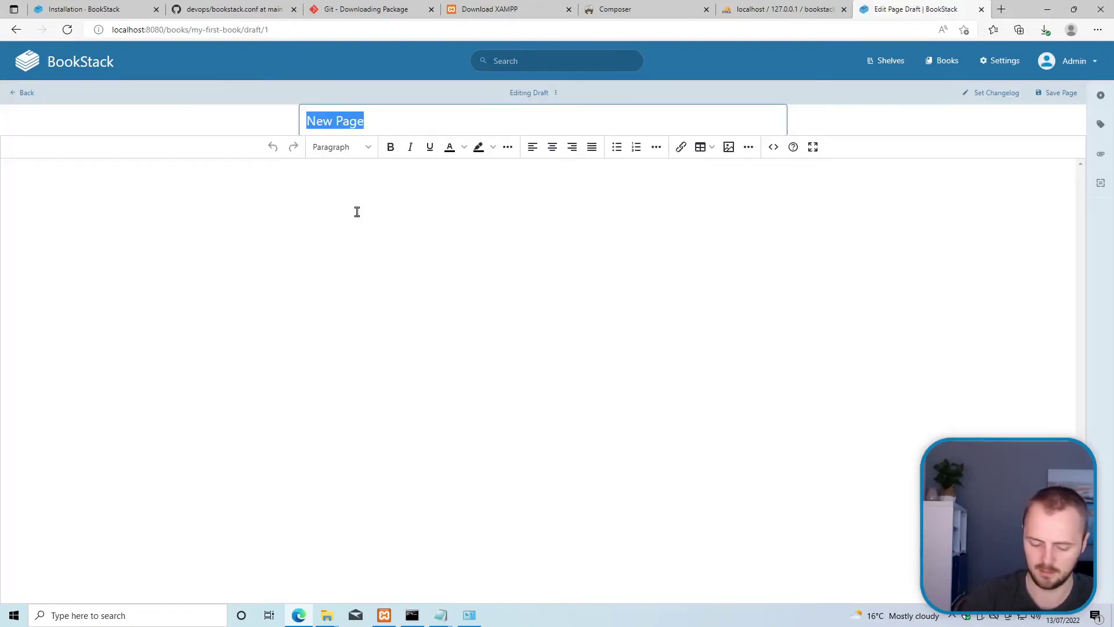
Step: Save a page titled 'My first page!' whose body reads 'Testing!'
type("My first page!")
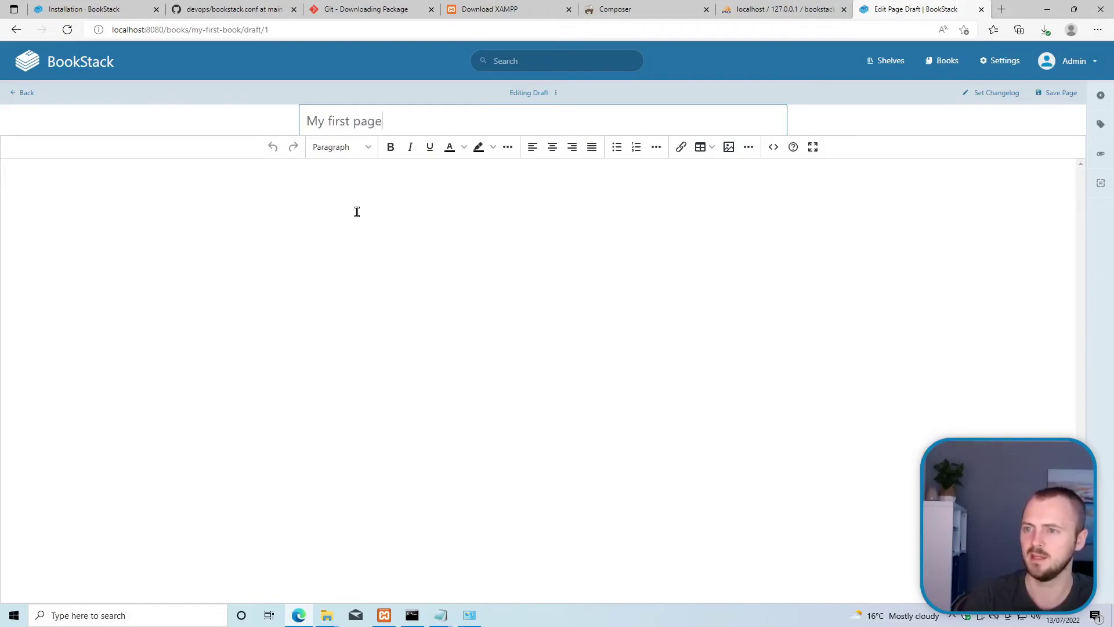
left_click(386, 235)
type("Testing!")
left_click(1053, 92)
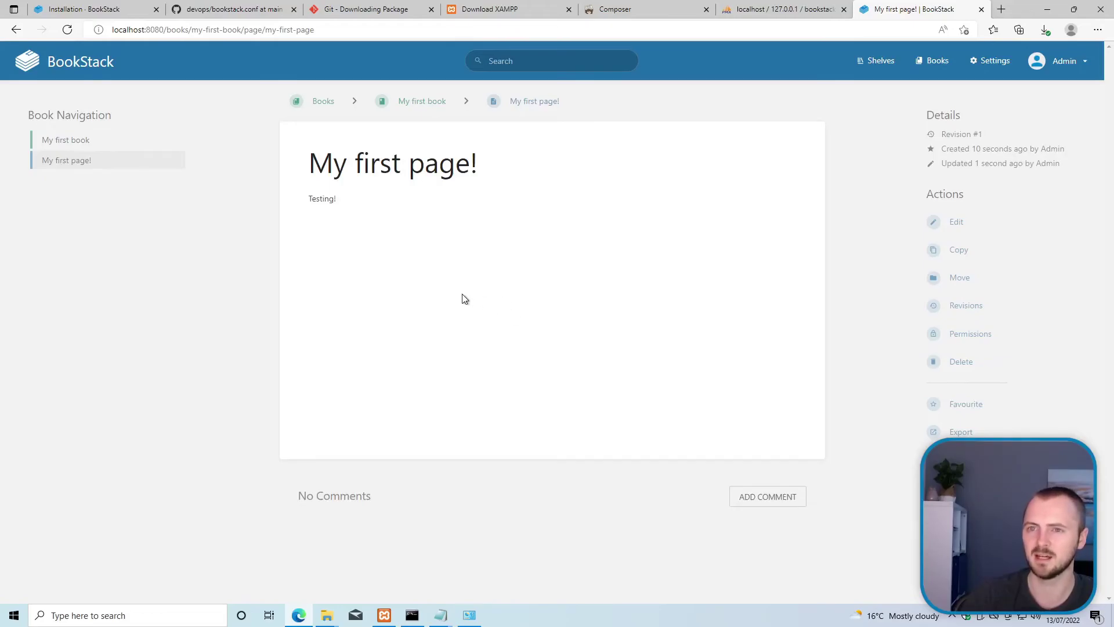
Step: Copy the 'git pull origin release' command from the Updating BookStack docs
left_click(45, 7)
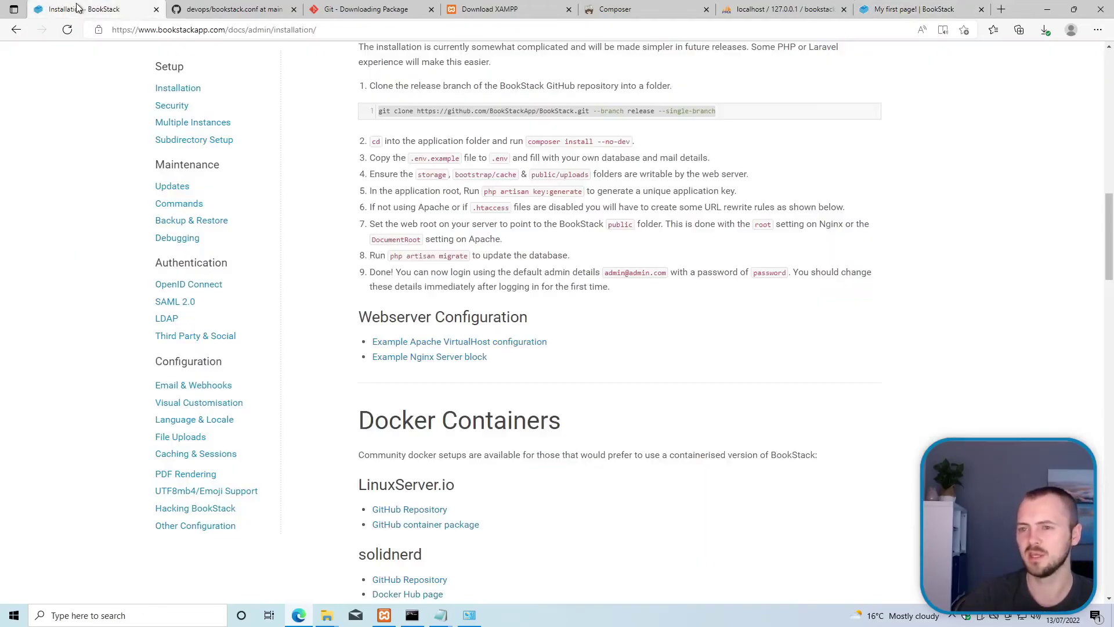
left_click(165, 187)
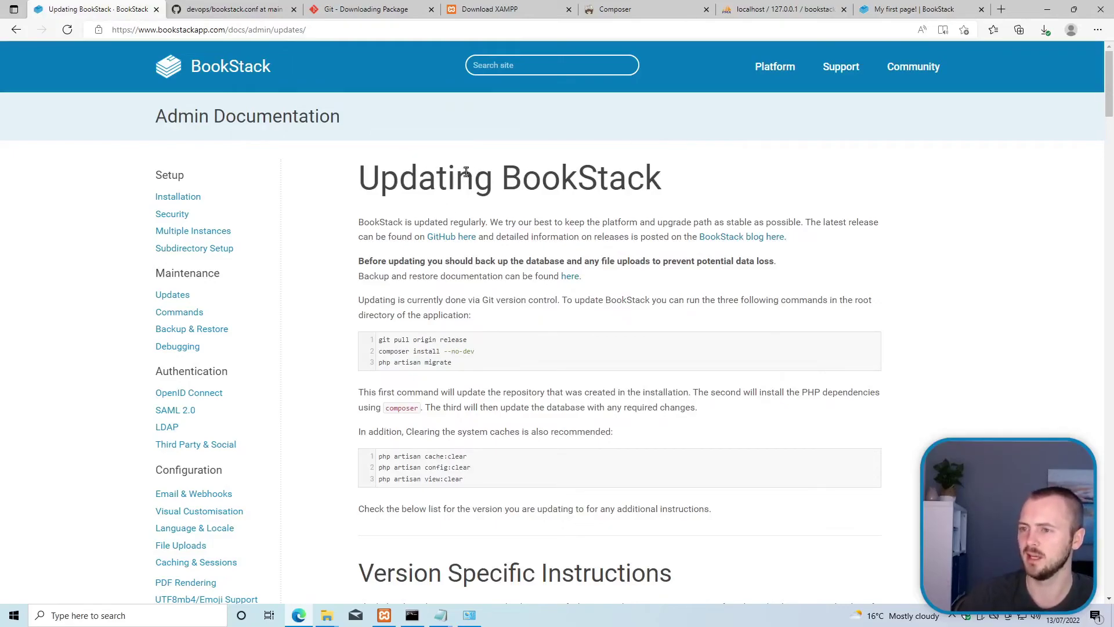
scroll(174, 174, "down", 2)
scroll(269, 236, "up", 2)
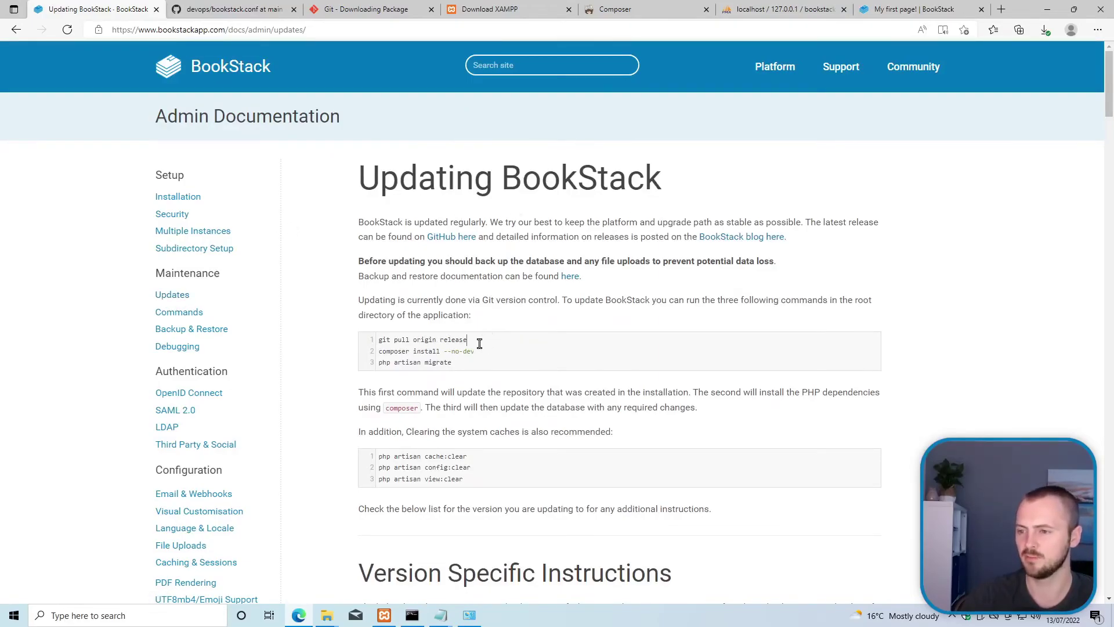
left_click_drag(480, 343, 354, 347)
right_click(405, 340)
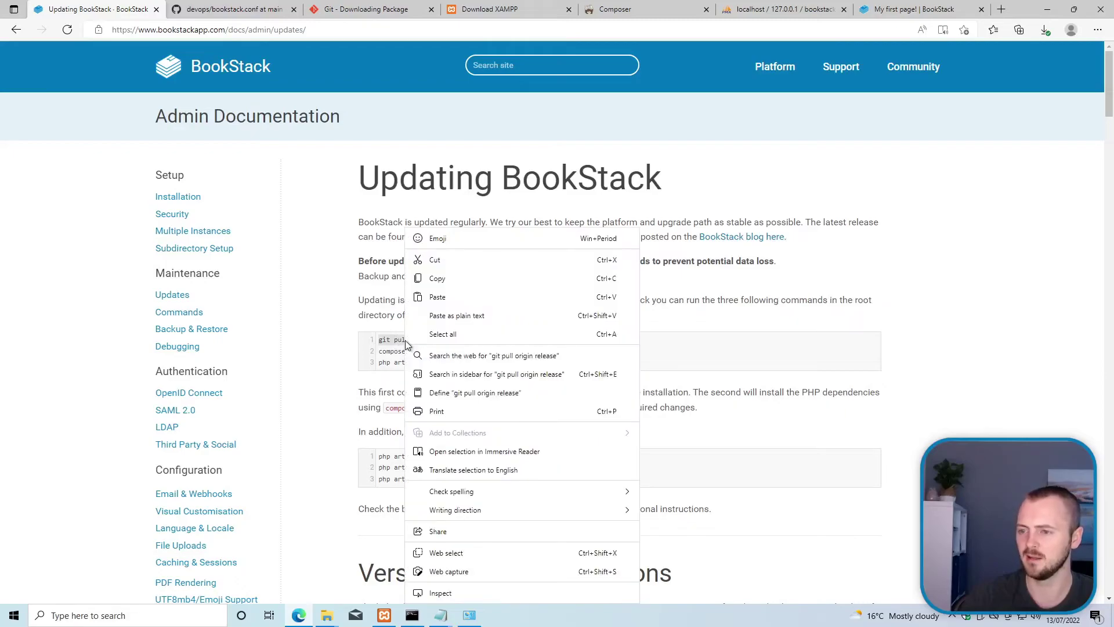
left_click(437, 279)
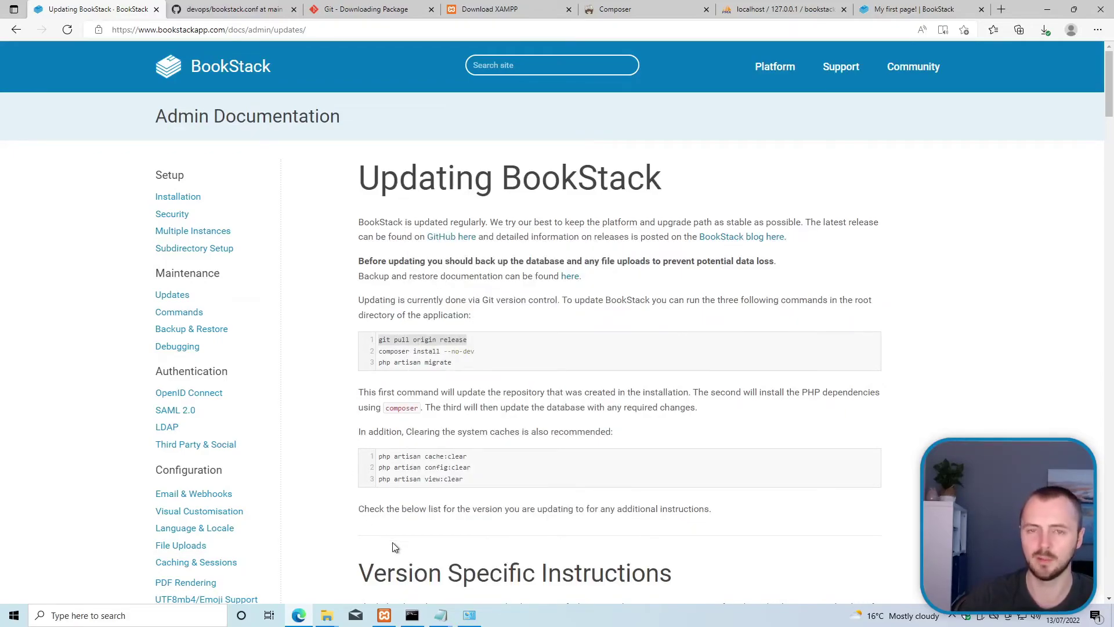
Step: Close the old XAMPP shell and bring the XAMPP Control Panel forward
left_click(412, 615)
left_click(599, 153)
left_click(385, 615)
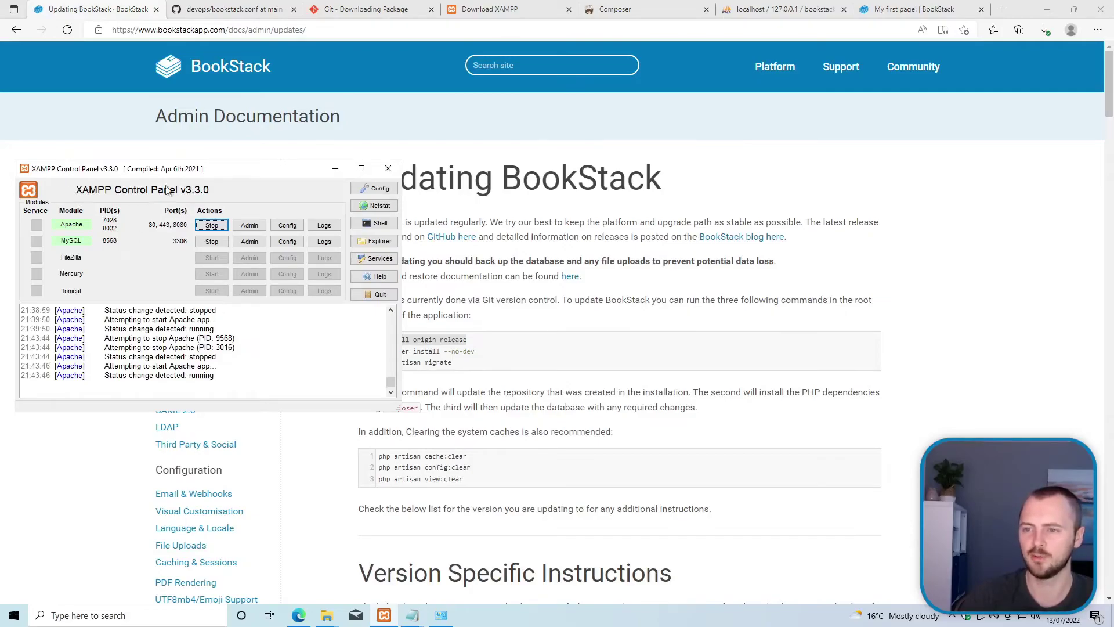
Step: In a fresh XAMPP shell, change into htdocs/bookstack and run 'git pull origin release'
left_click(377, 224)
left_click(333, 218)
type("cd")
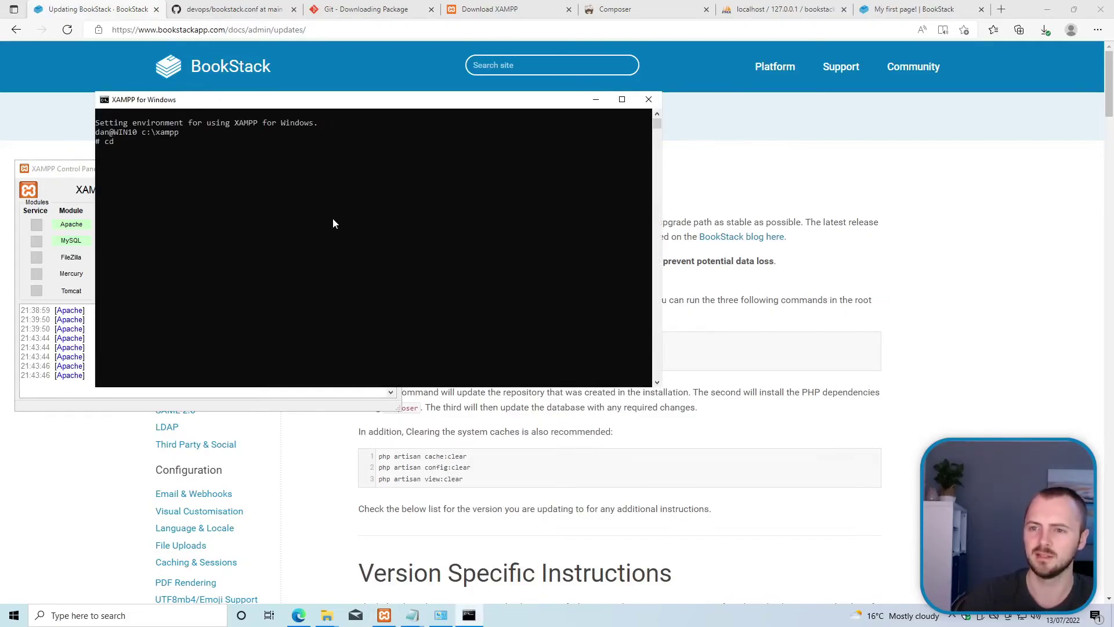
type(" bookstack")
key("Return")
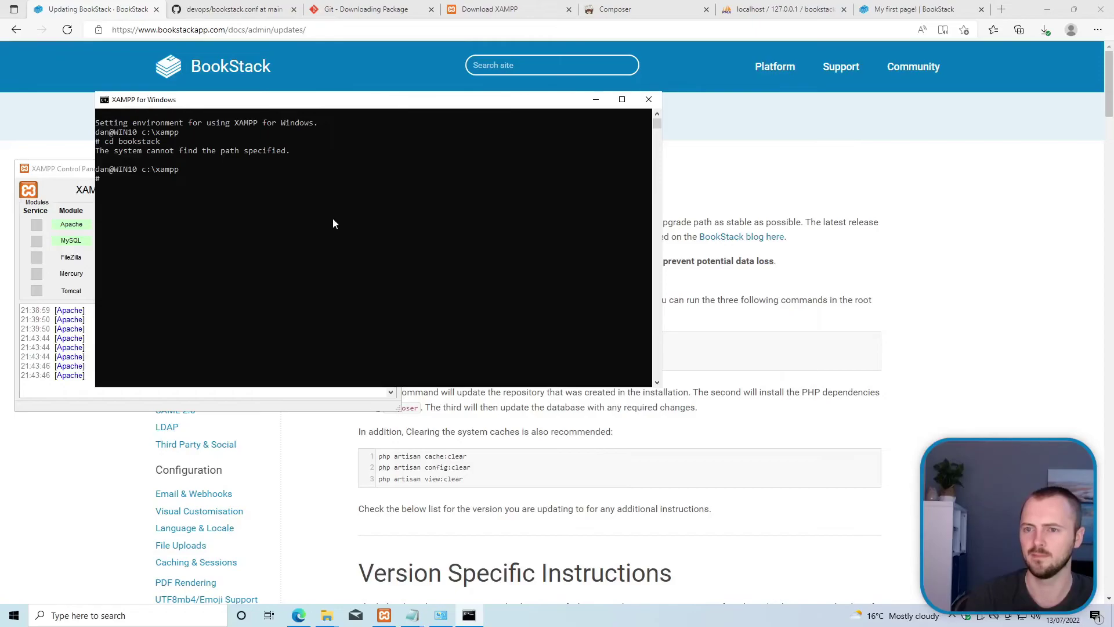
type("cd htdocs/bookstack")
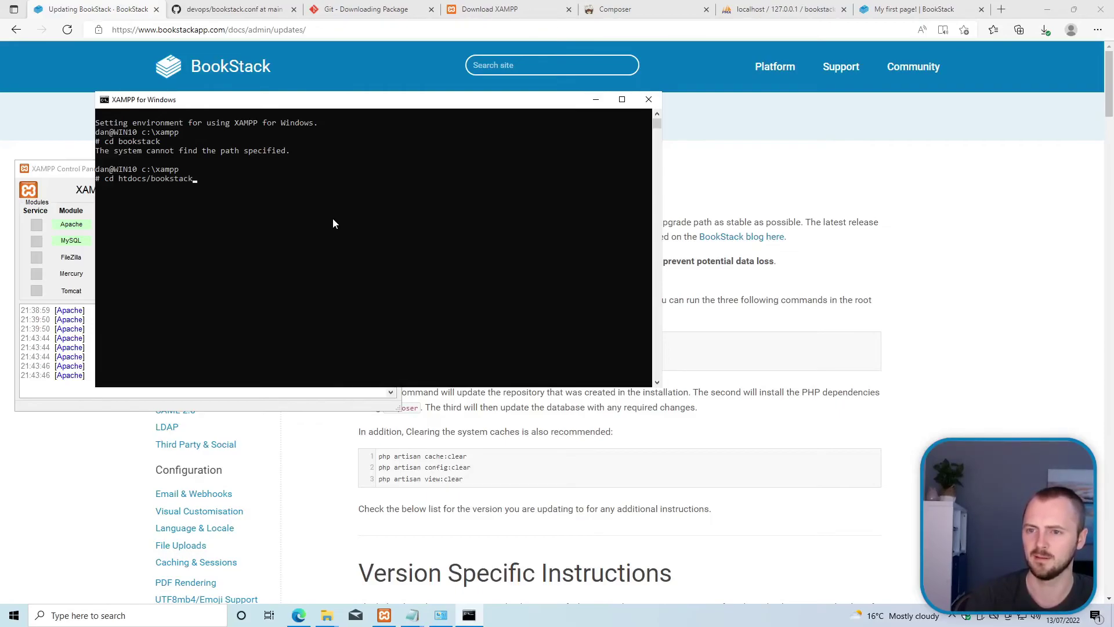
key("Return")
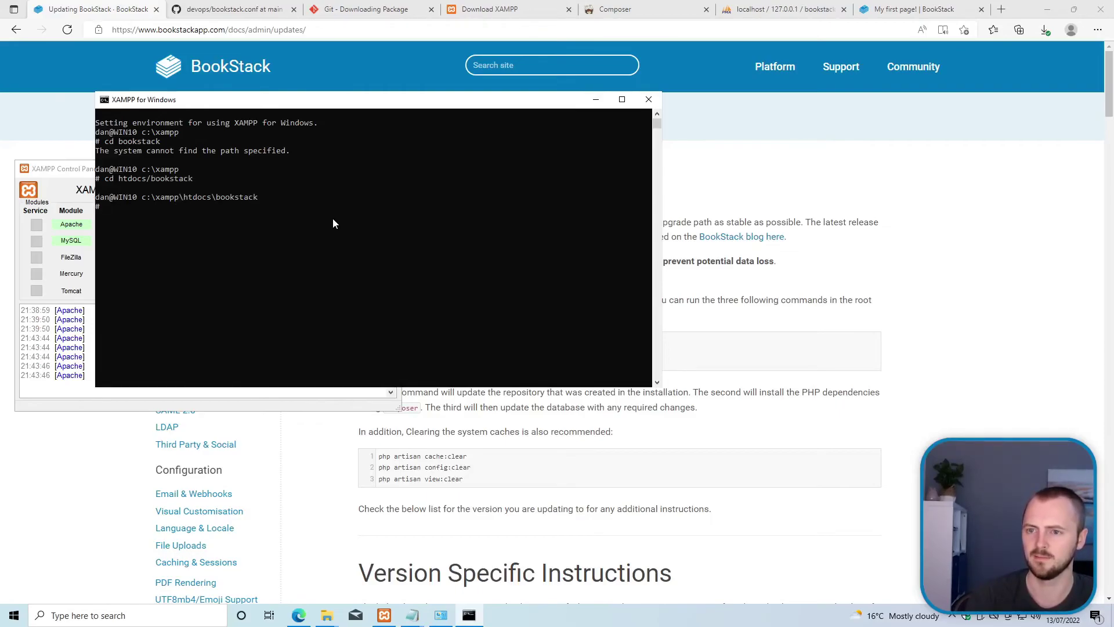
type("git pull origin release")
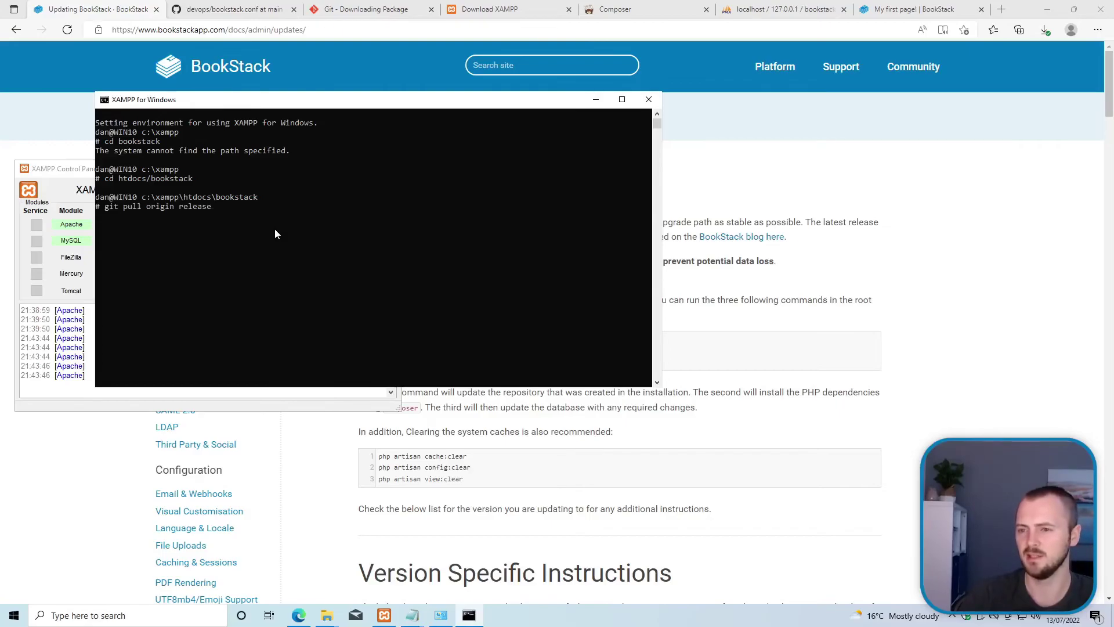
key("Return")
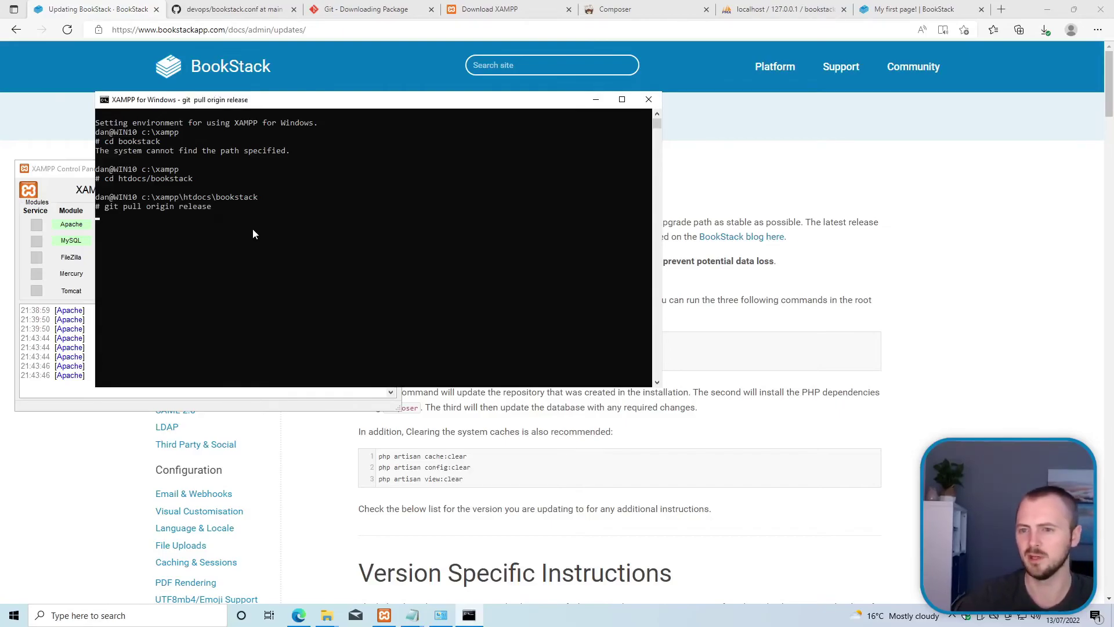
Step: Copy the 'composer install --no-dev' command from the update guide
left_click(520, 456)
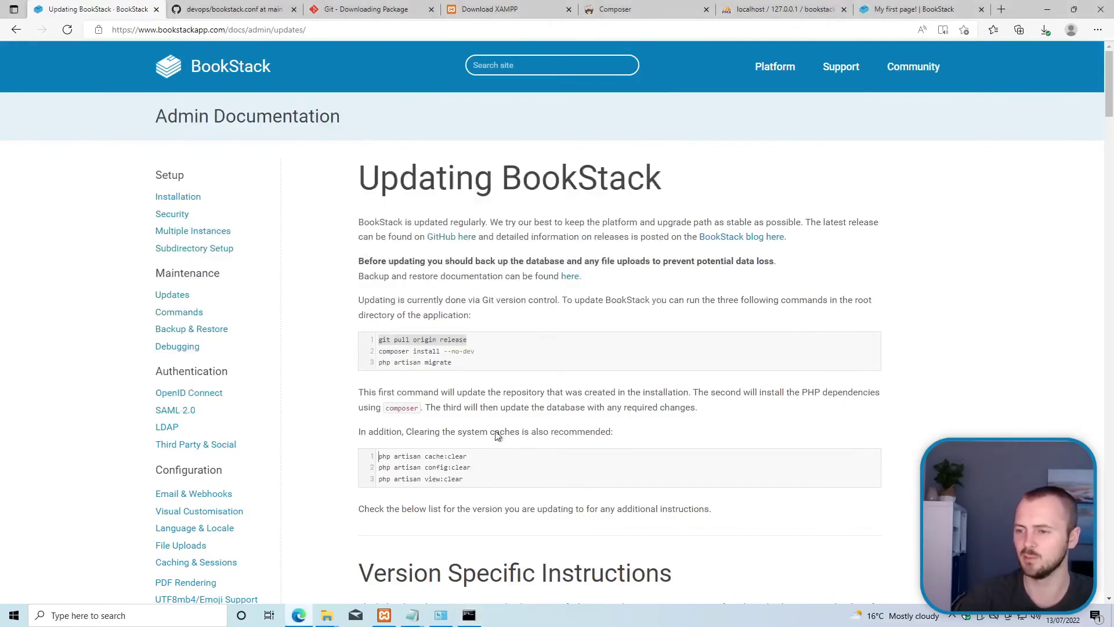
left_click_drag(478, 351, 371, 358)
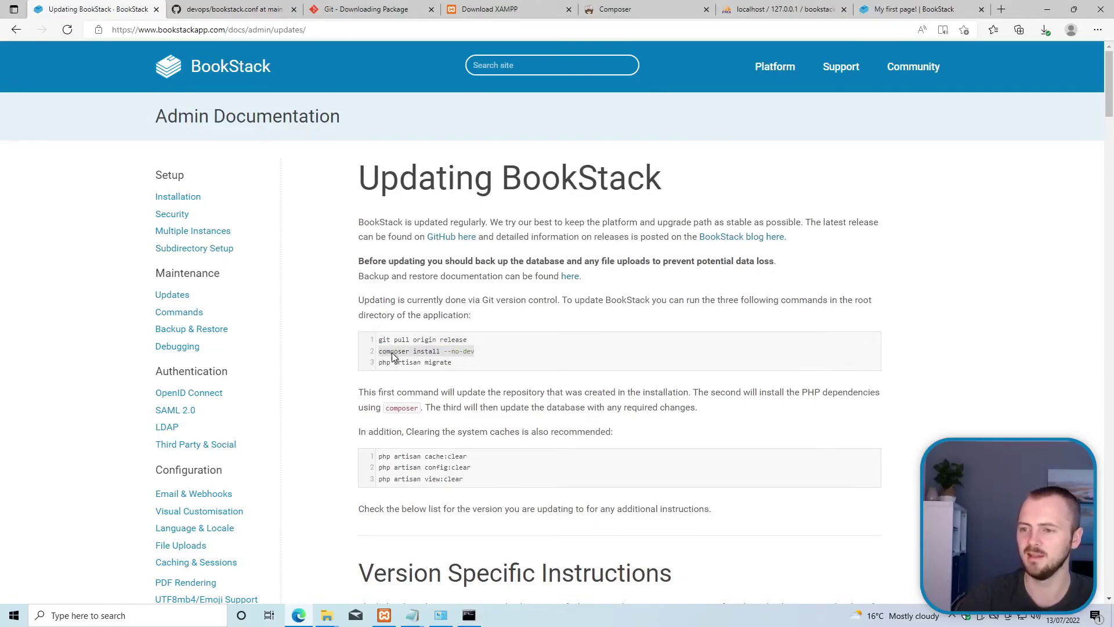
right_click(398, 357)
left_click(455, 277)
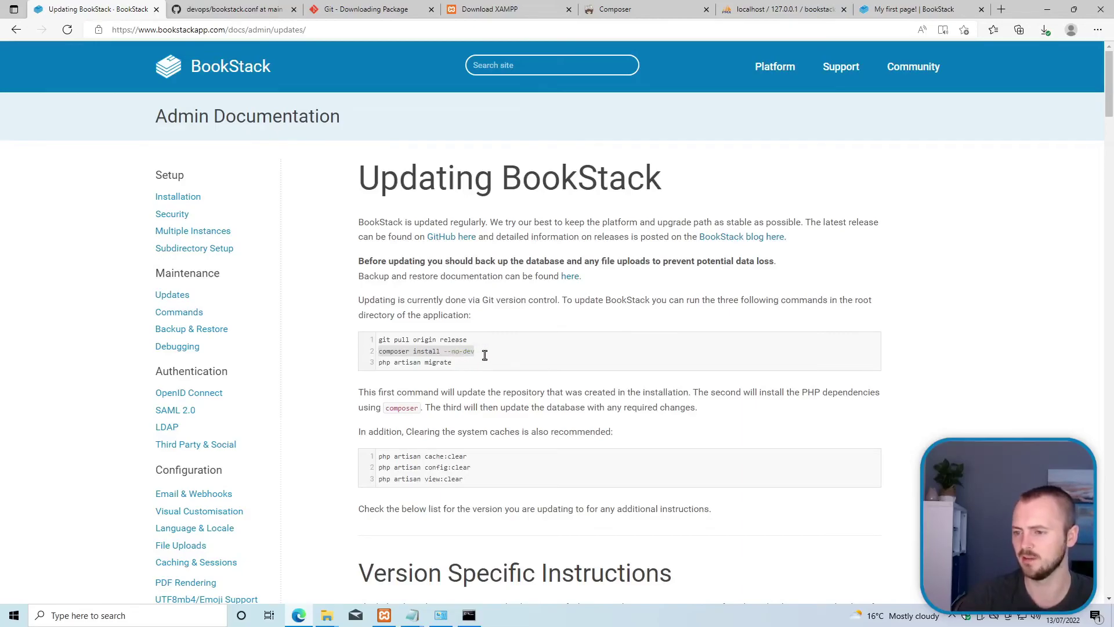
left_click(467, 365)
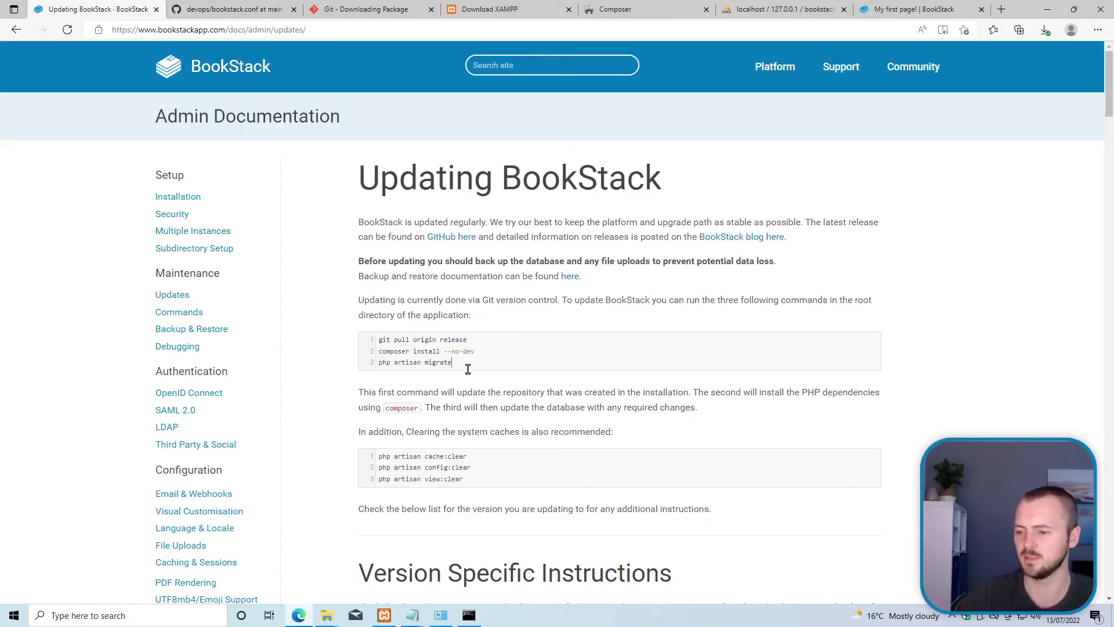
Step: Scroll through the Version Specific Instructions and back up to the commands
scroll(412, 334, "down", 1)
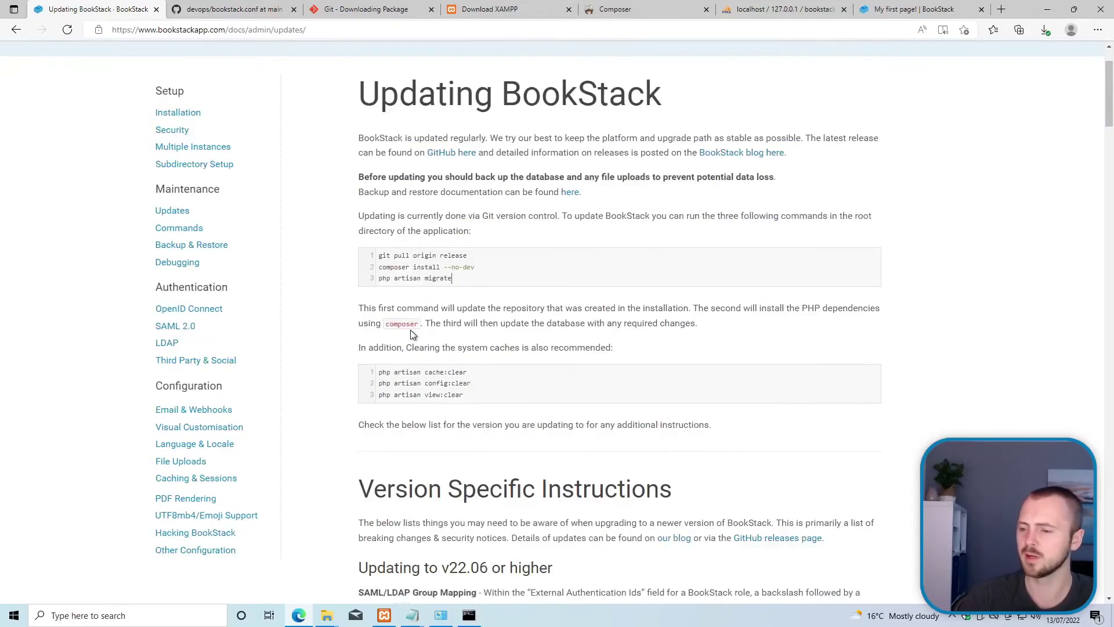
scroll(412, 334, "down", 5)
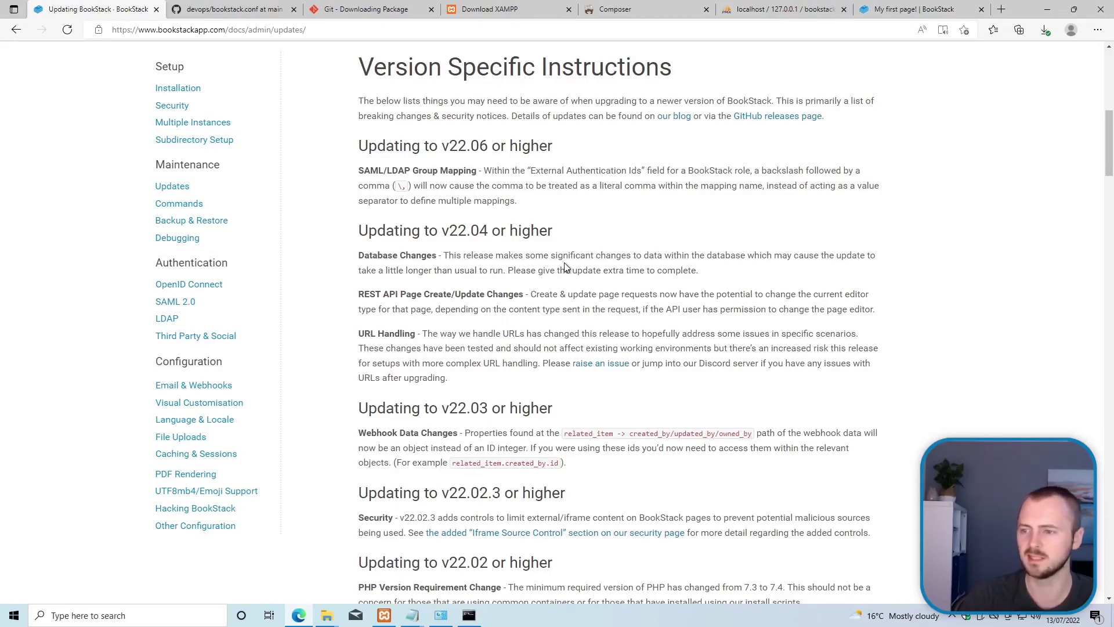
scroll(520, 381, "up", 2)
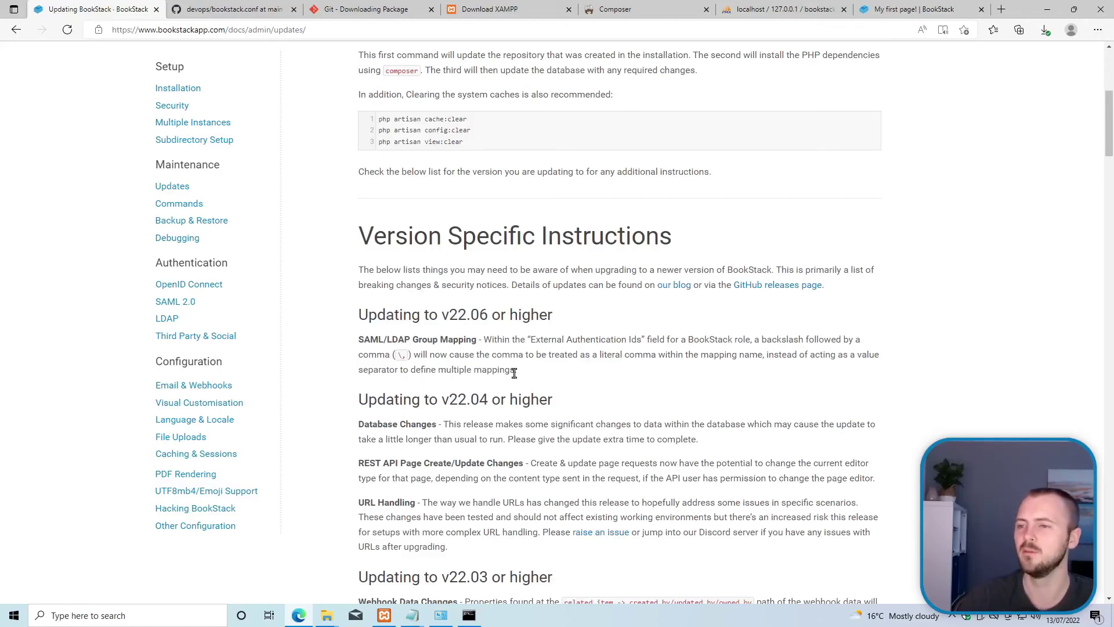
scroll(505, 354, "up", 4)
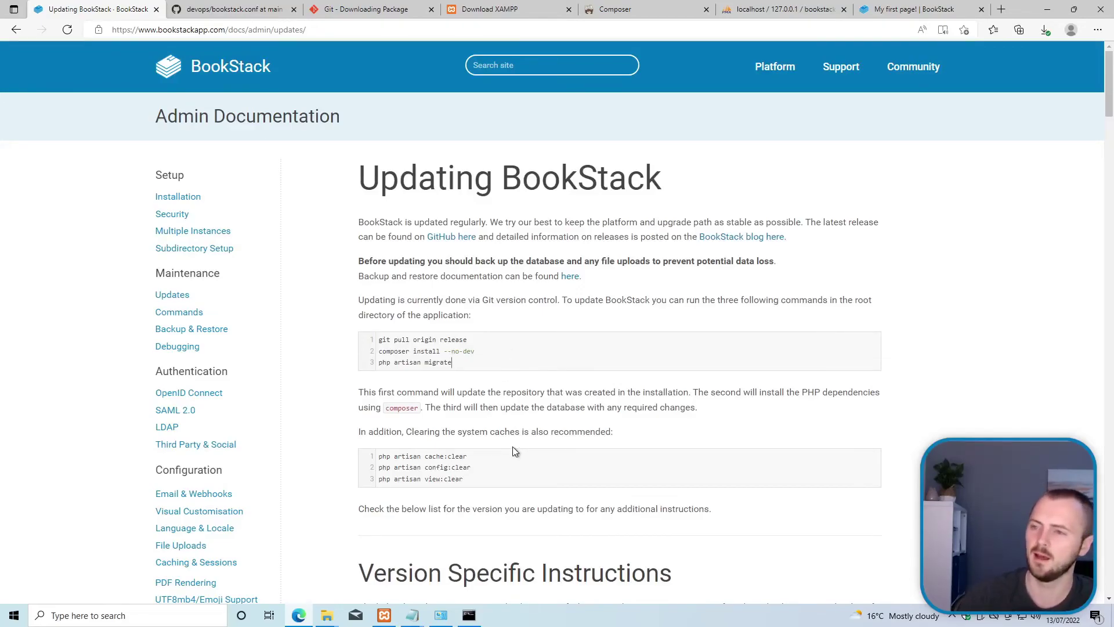
Step: Stop Apache and MySQL in XAMPP and reload the BookStack page
left_click(384, 616)
left_click_drag(264, 169, 290, 131)
left_click(238, 187)
left_click(238, 203)
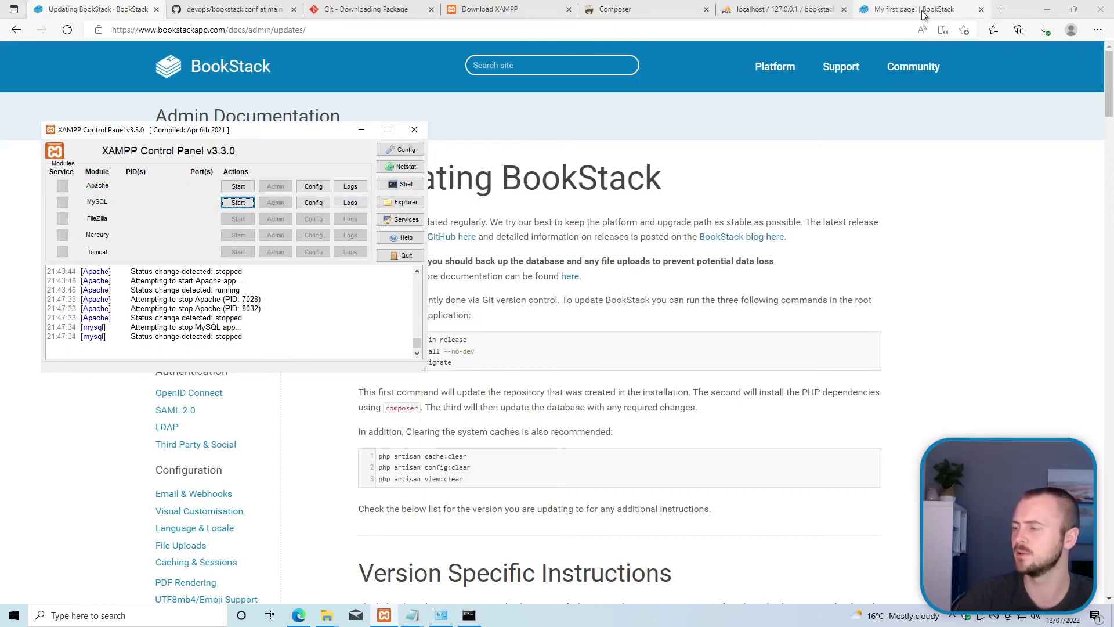
left_click(922, 9)
key("F5")
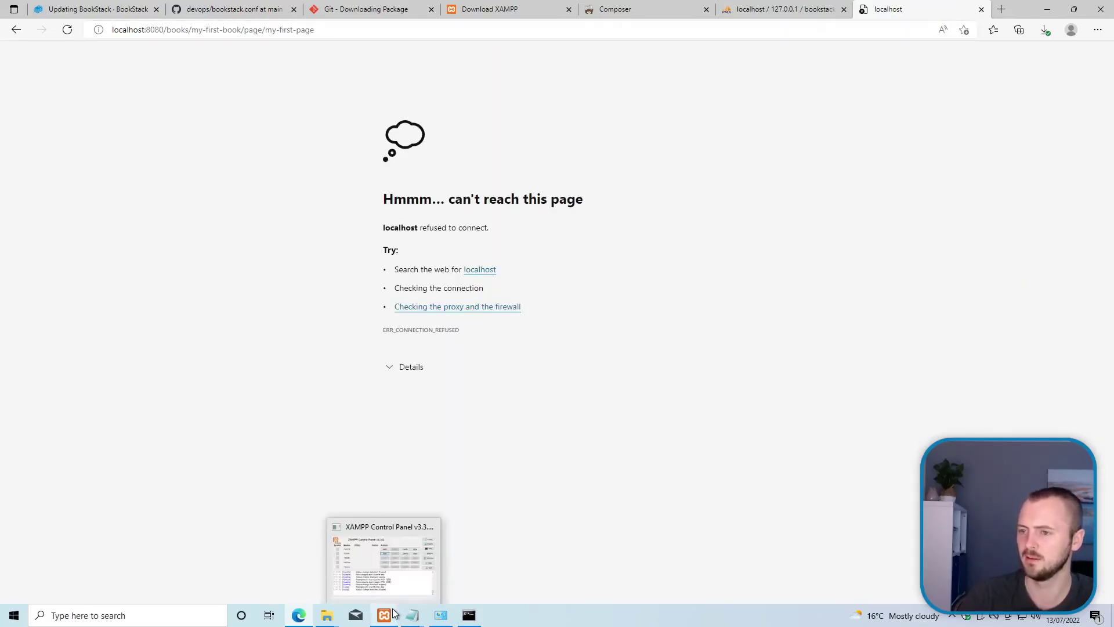
Step: Start MySQL and Apache again and confirm the BookStack page loads
left_click(384, 614)
left_click(237, 203)
left_click(238, 187)
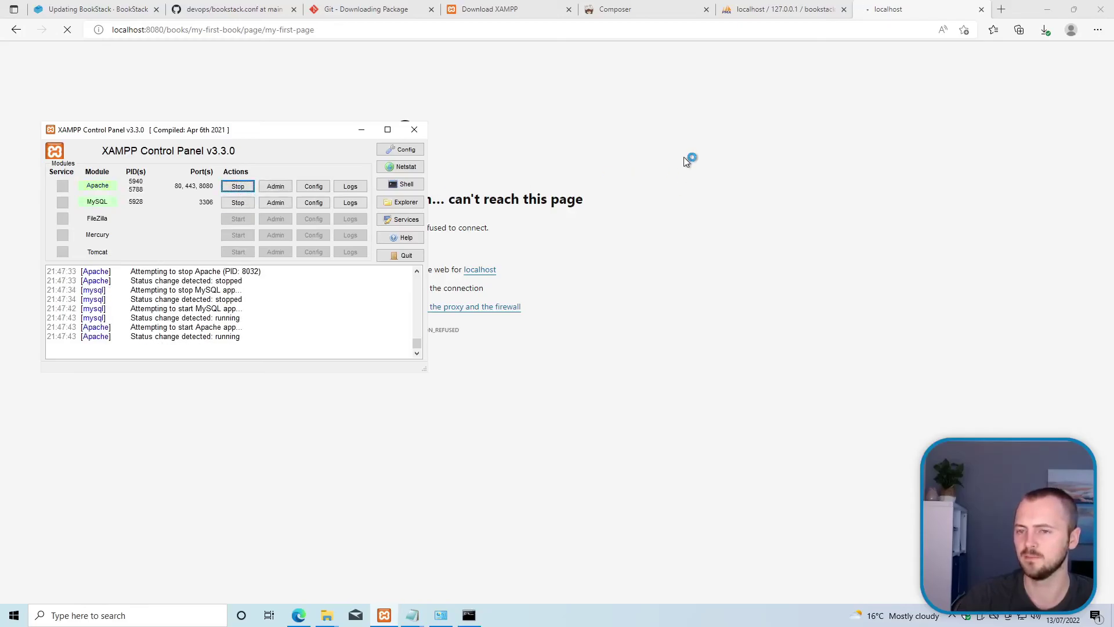
left_click(683, 156)
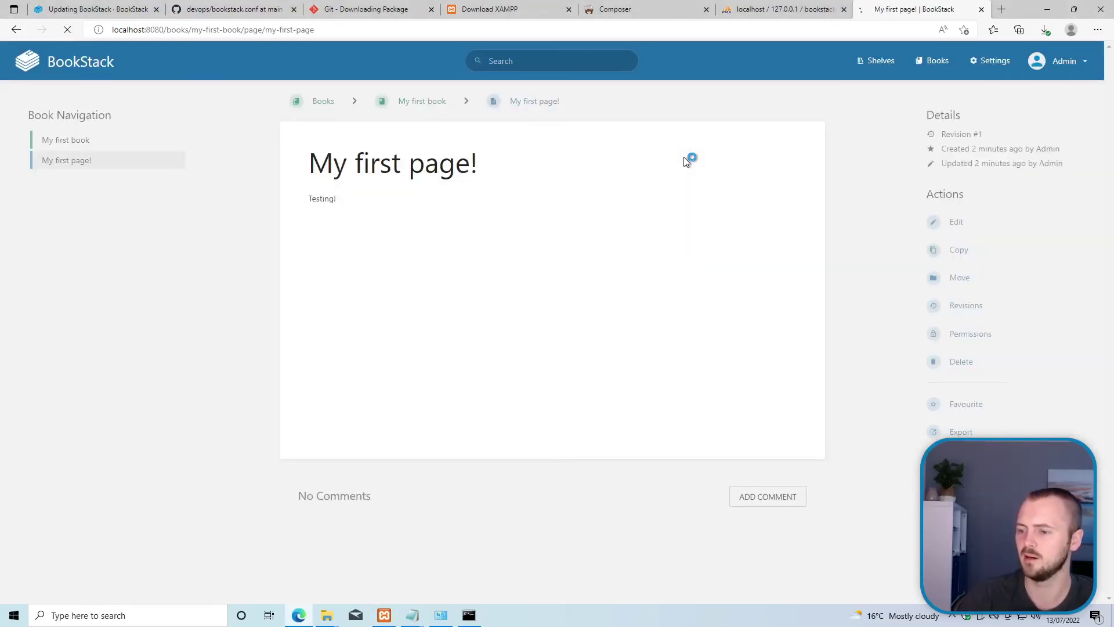
left_click(384, 615)
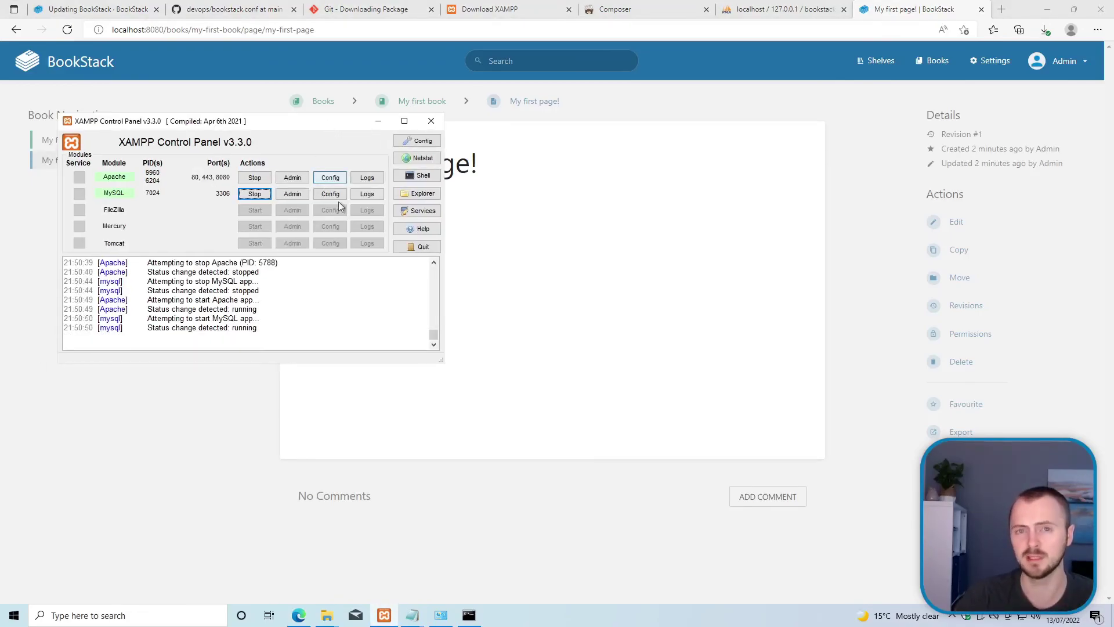
Step: Browse BookStack's public and storage folders, then return to the phpMyAdmin bookstack tab
mouse_move(327, 615)
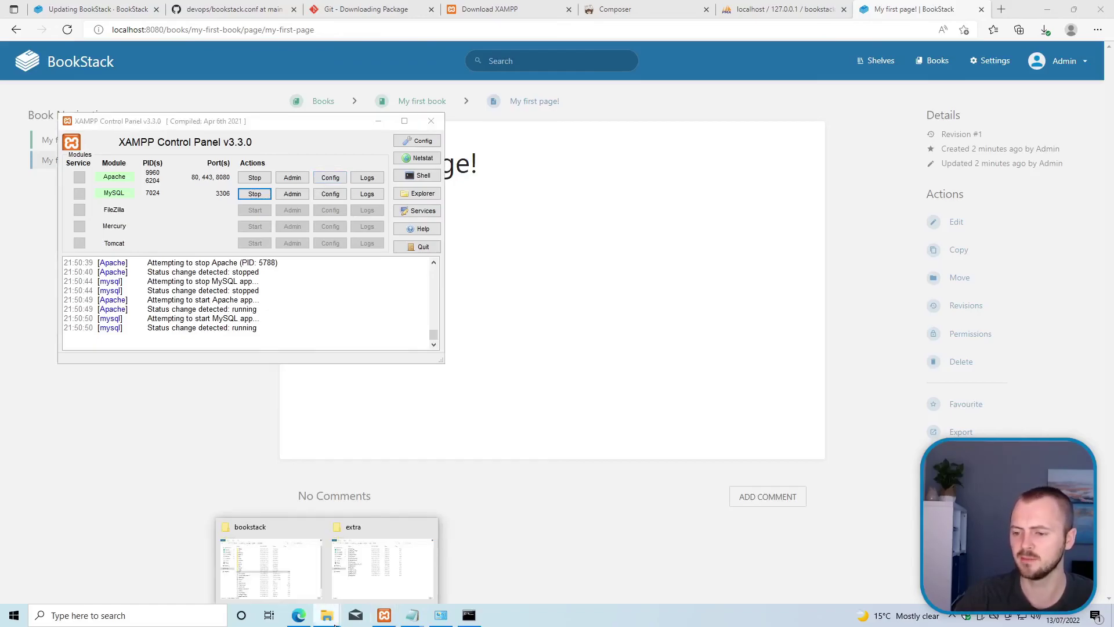
left_click(287, 567)
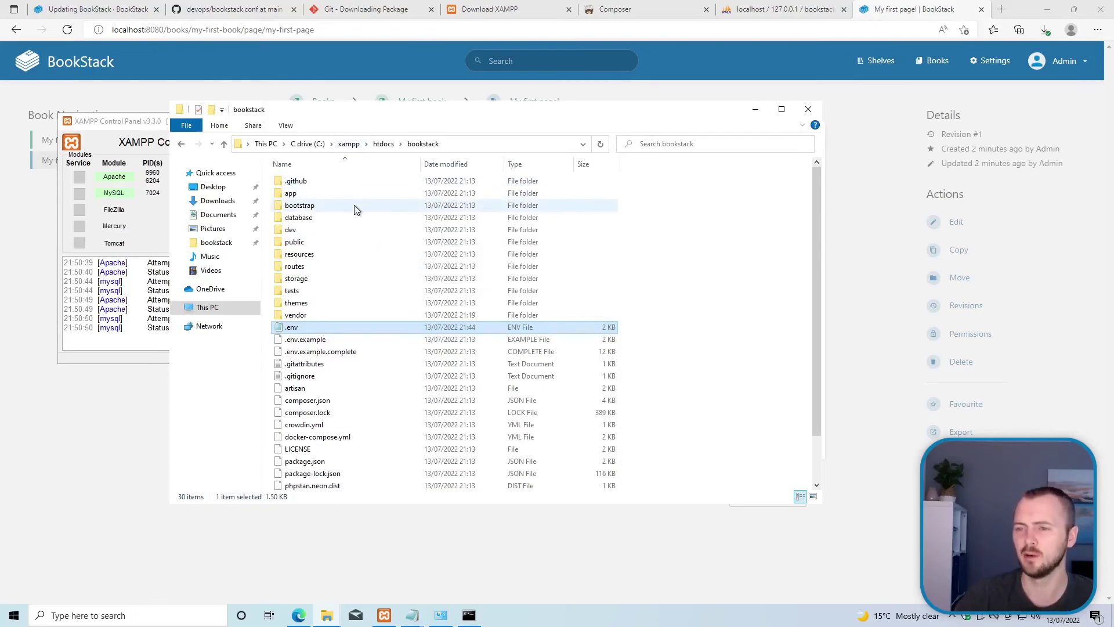
double_click(350, 242)
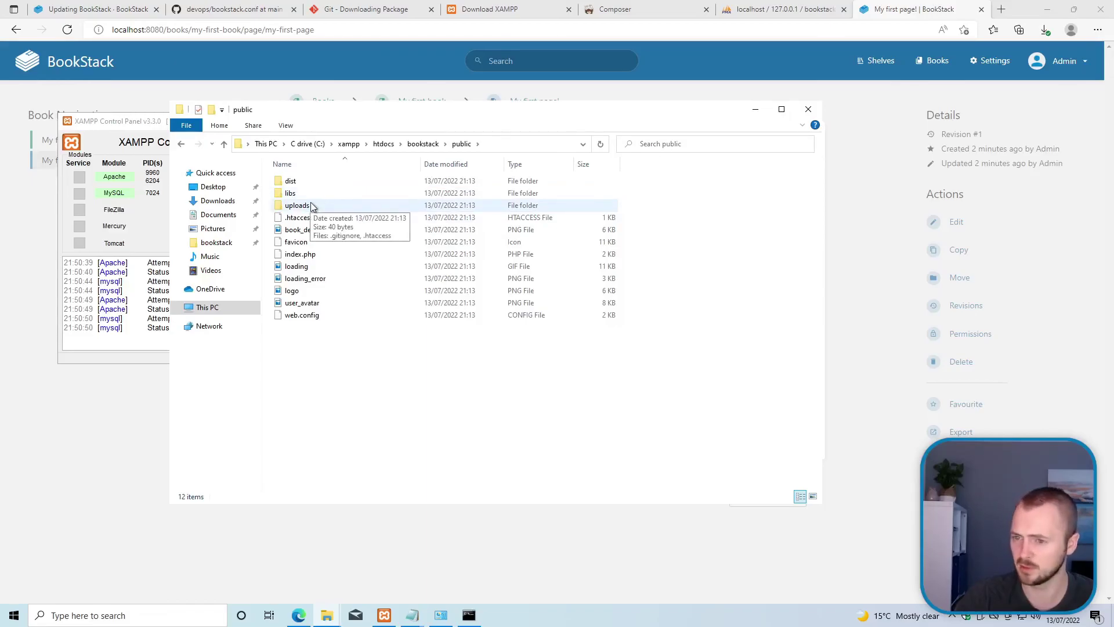
left_click(429, 144)
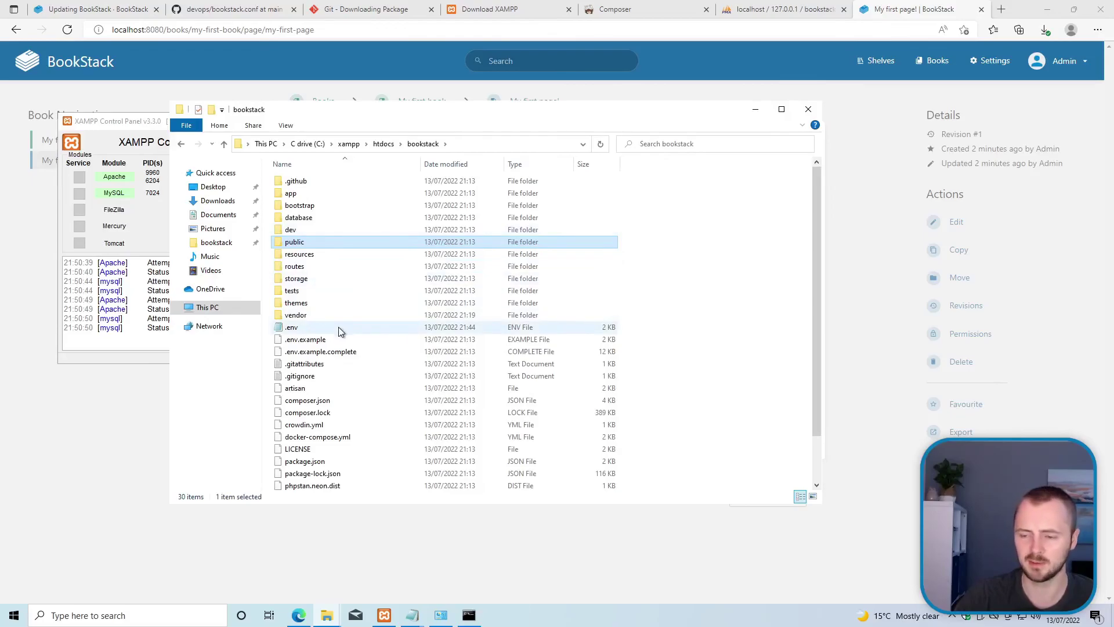
left_click(317, 279)
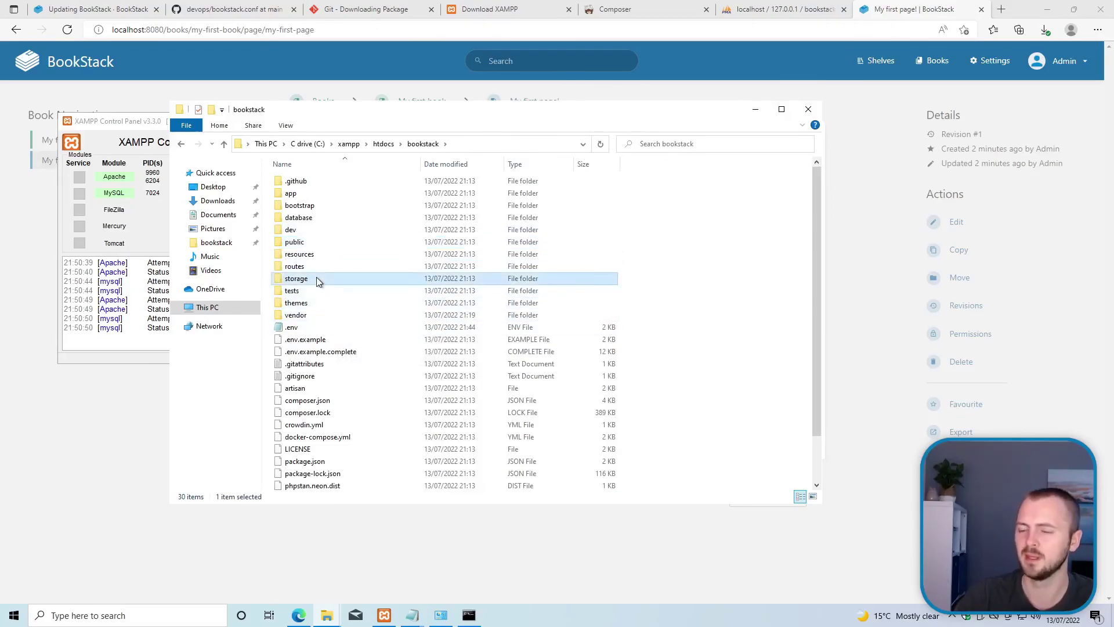
double_click(317, 280)
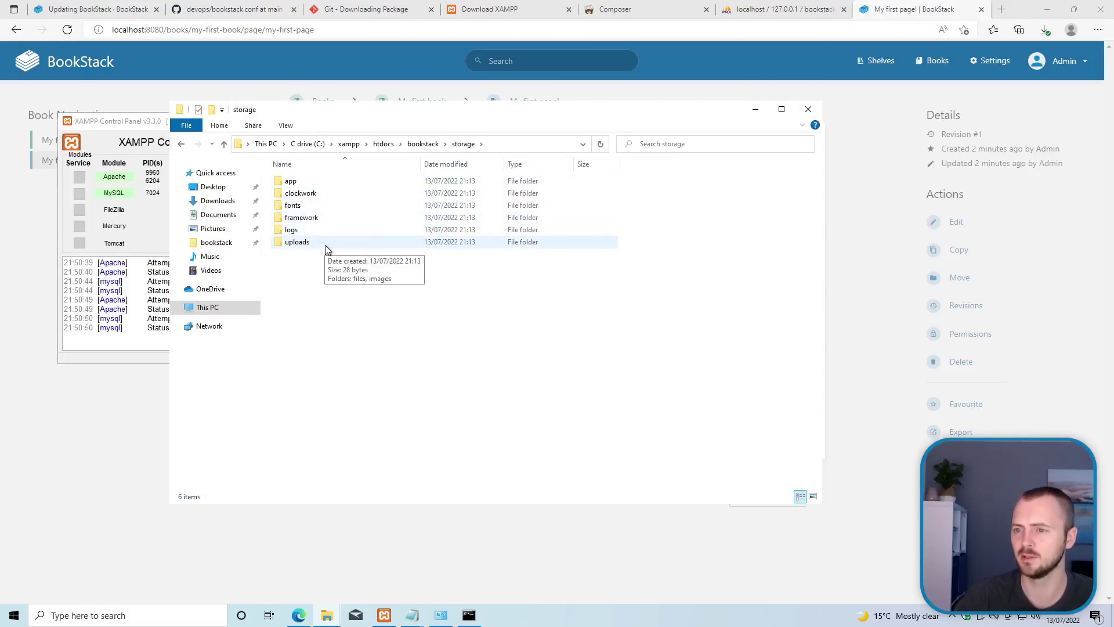
left_click(780, 12)
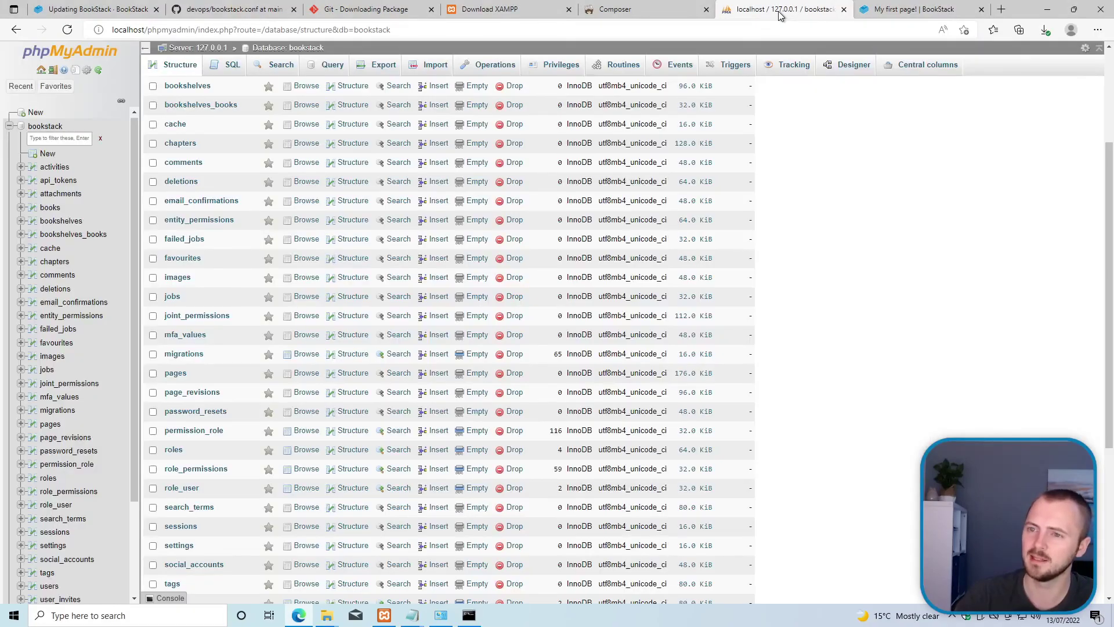
Step: Export the bookstack database as a Quick SQL dump, downloading bookstack.sql
left_click(47, 127)
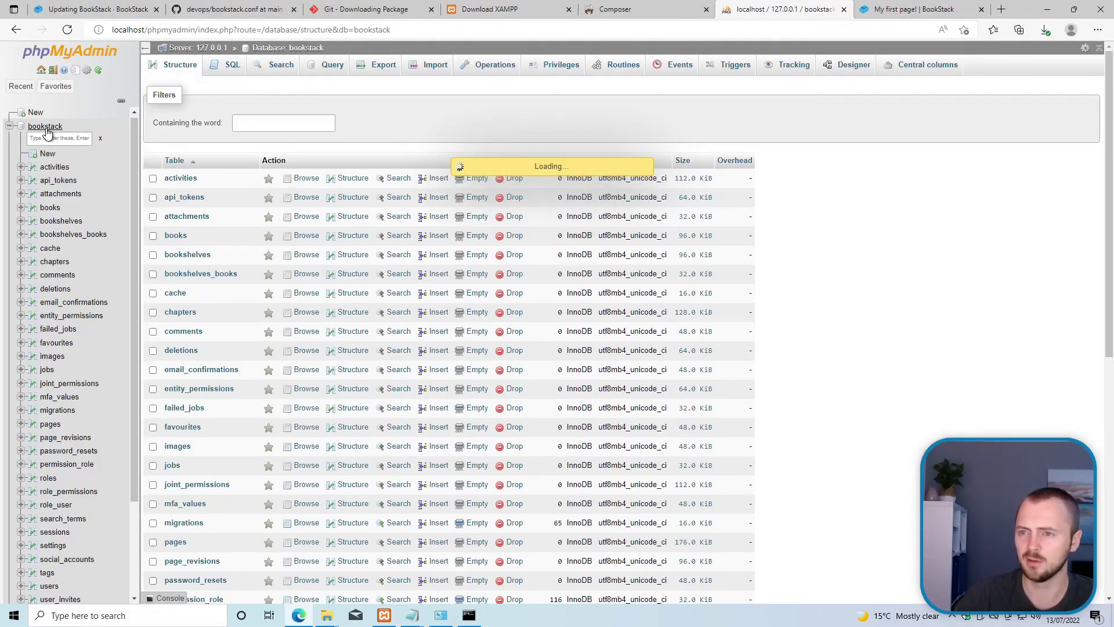
left_click(384, 66)
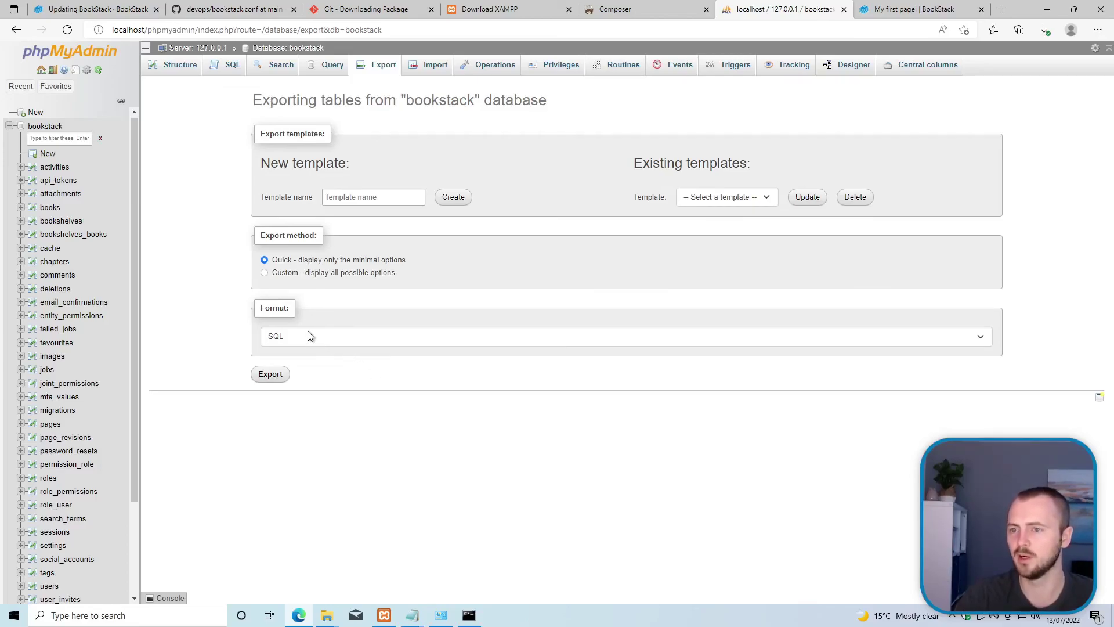
left_click(271, 375)
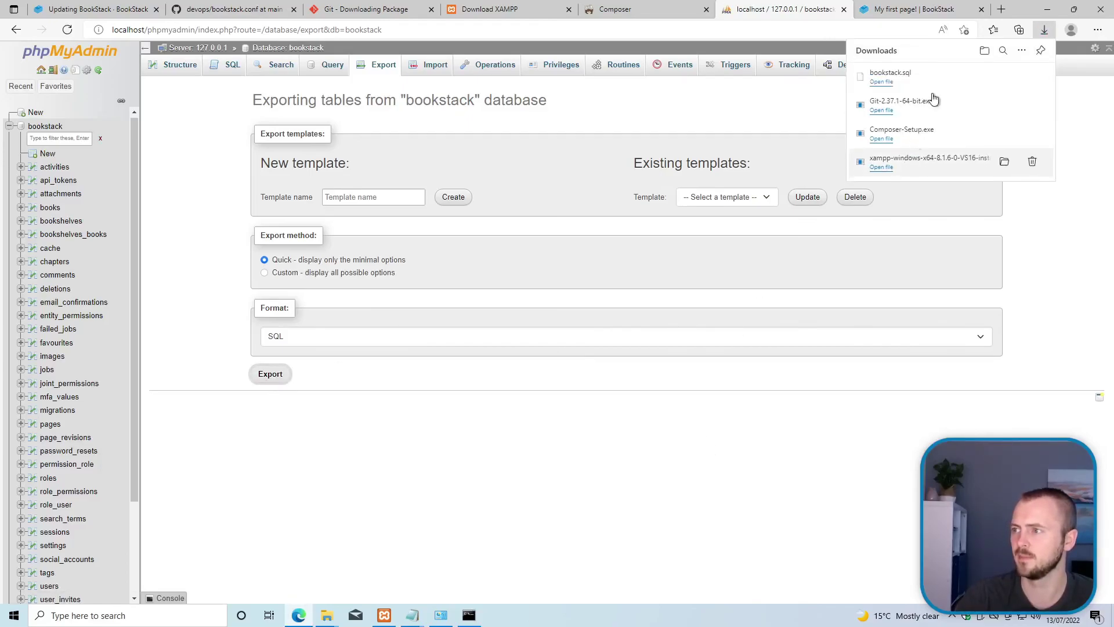
mouse_move(907, 83)
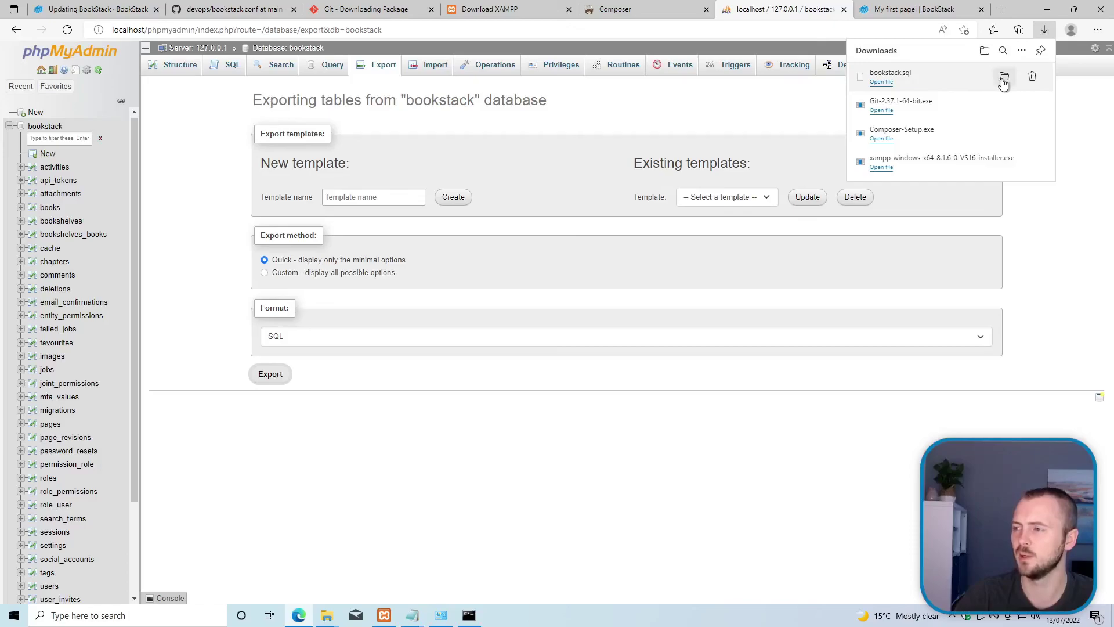